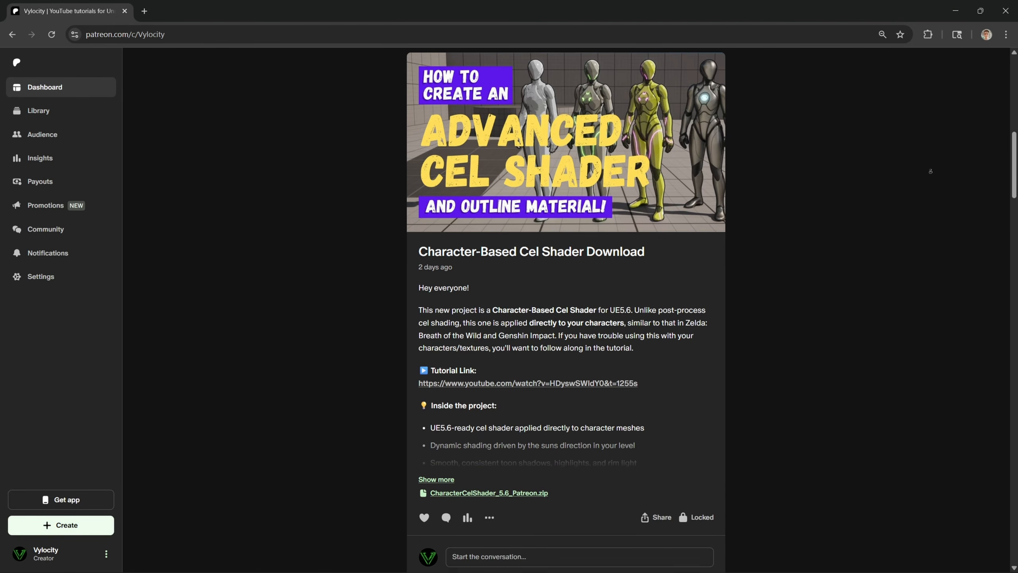
- Look through the Unreal Engine project download posts on the Vylocity Patreon page, down to the pixelated vintage effect post
scroll(930, 175, down, 1)
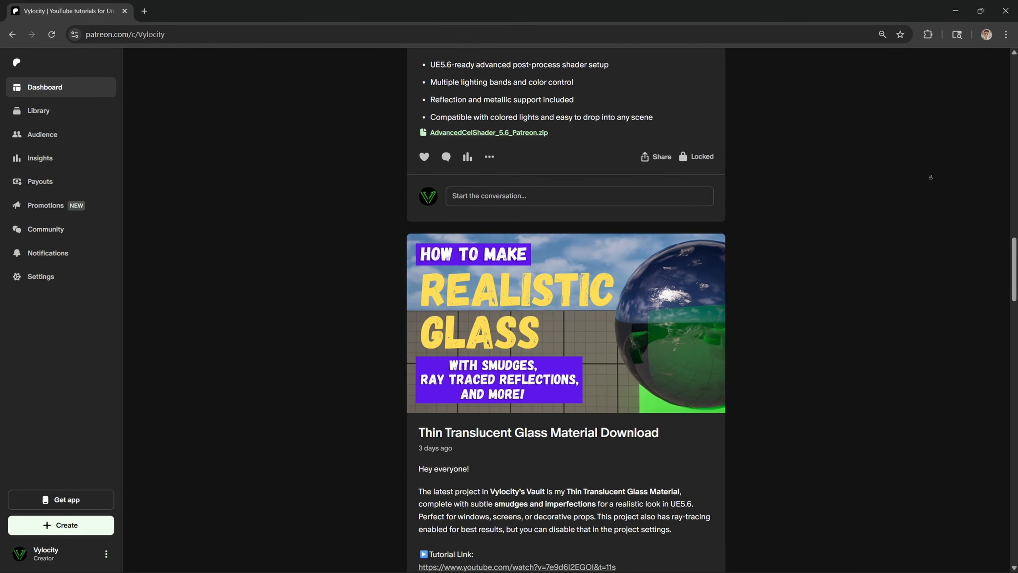
scroll(930, 177, down, 1)
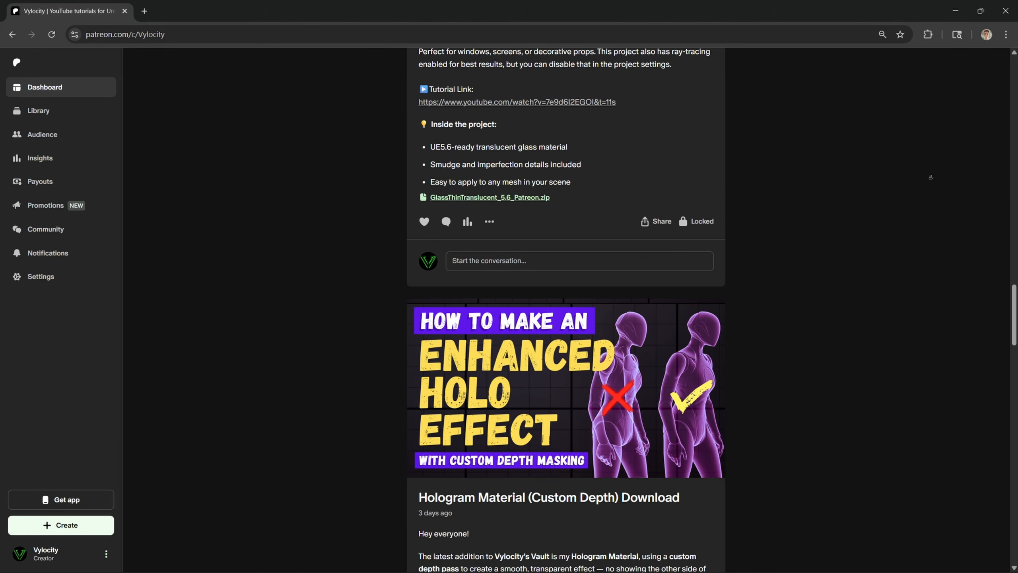
scroll(930, 177, down, 1)
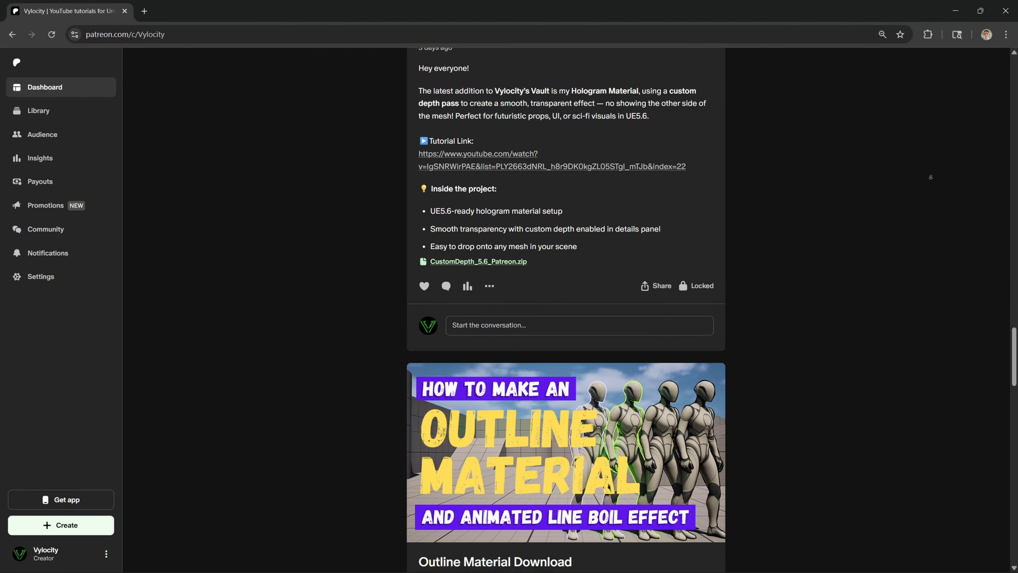
scroll(930, 177, down, 4)
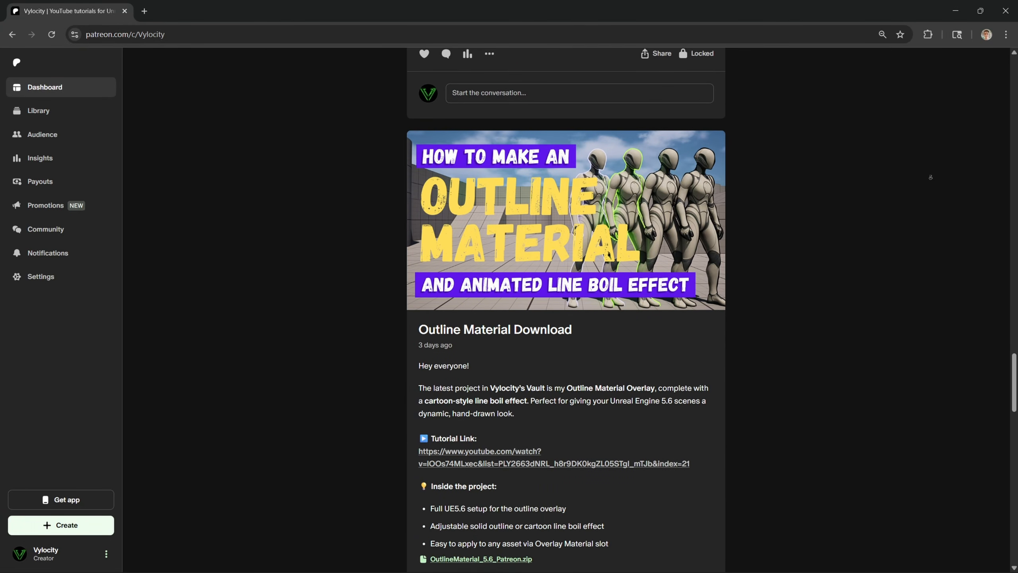
scroll(930, 177, down, 4)
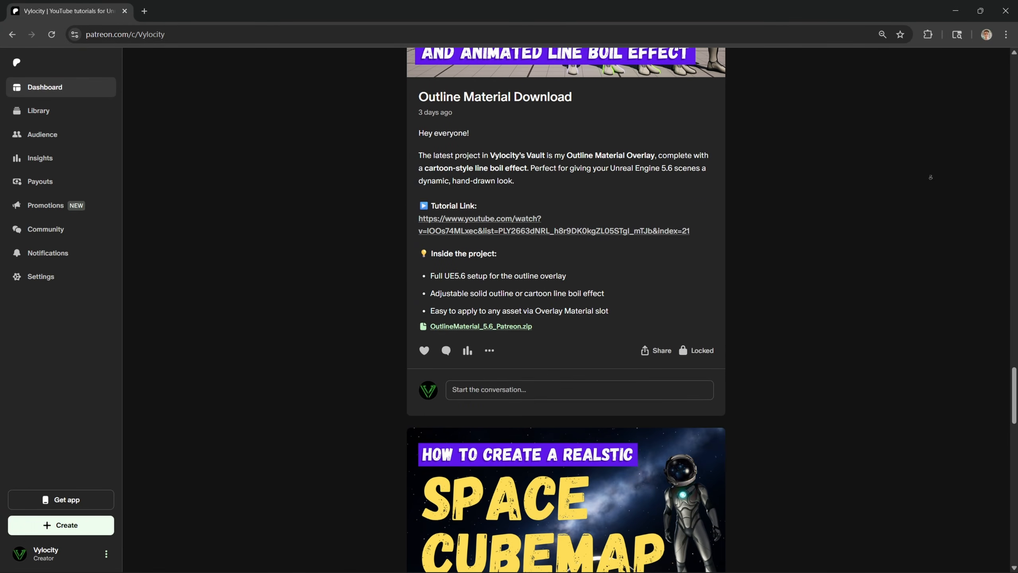
scroll(930, 177, down, 4)
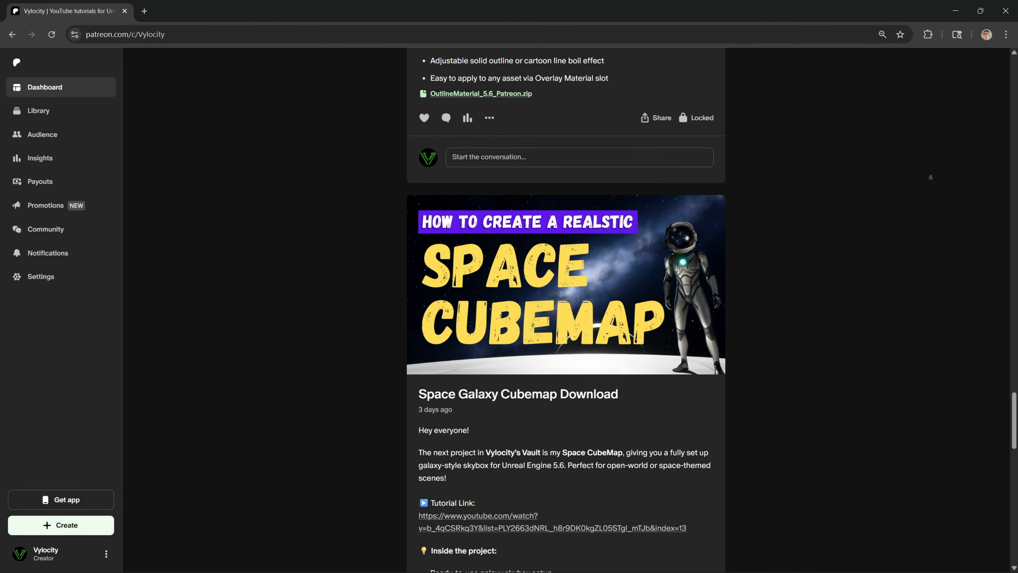
scroll(930, 177, down, 4)
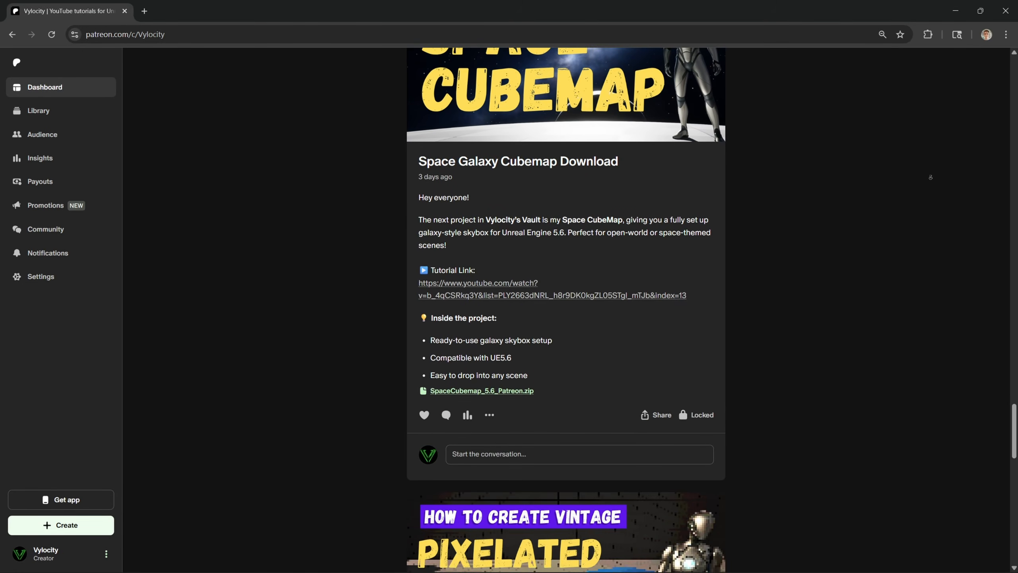
scroll(931, 176, down, 4)
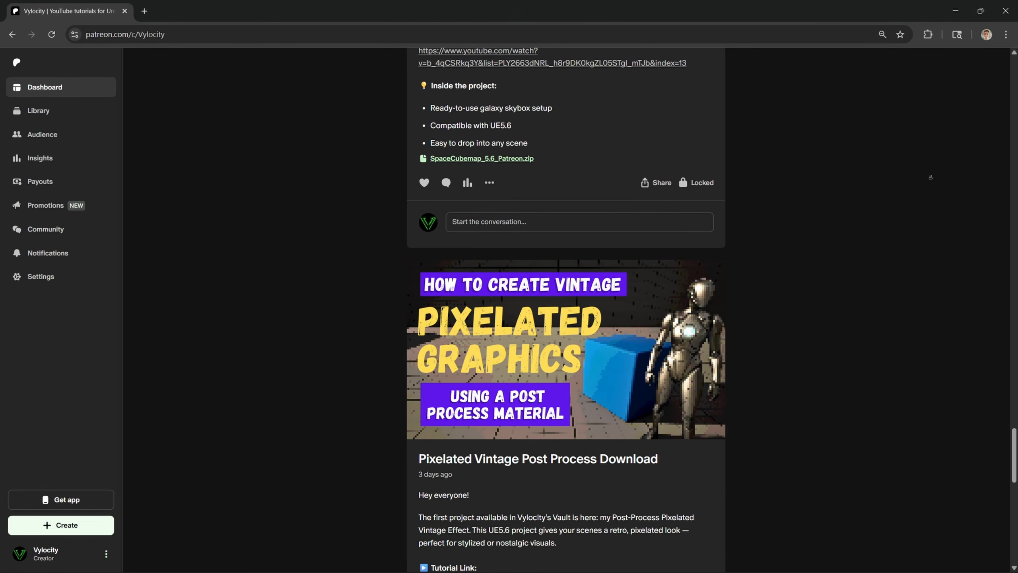
scroll(930, 176, down, 4)
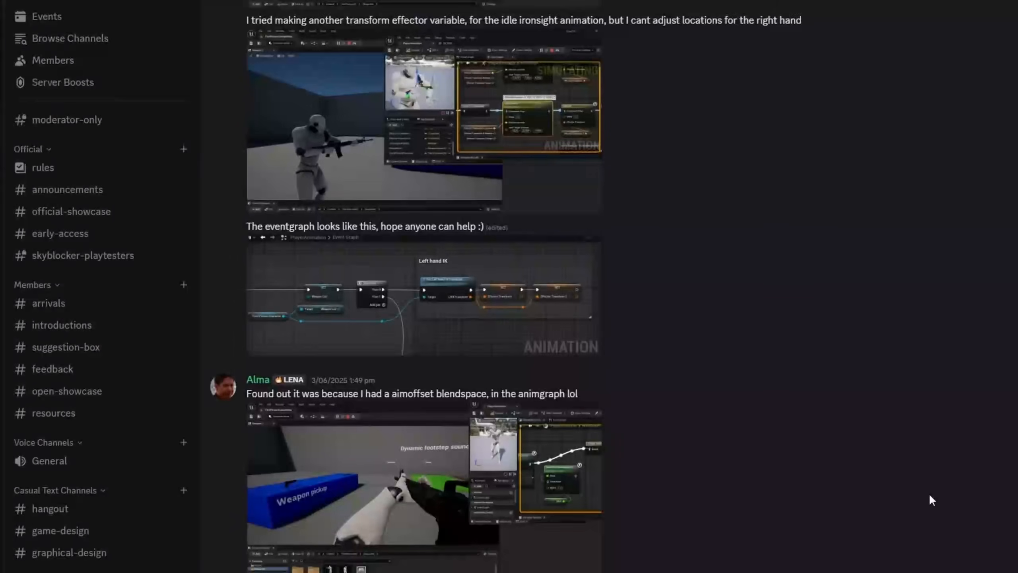
- Switch to the Discord server and read through the members' animation help messages and the introductions channel
scroll(926, 497, down, 10)
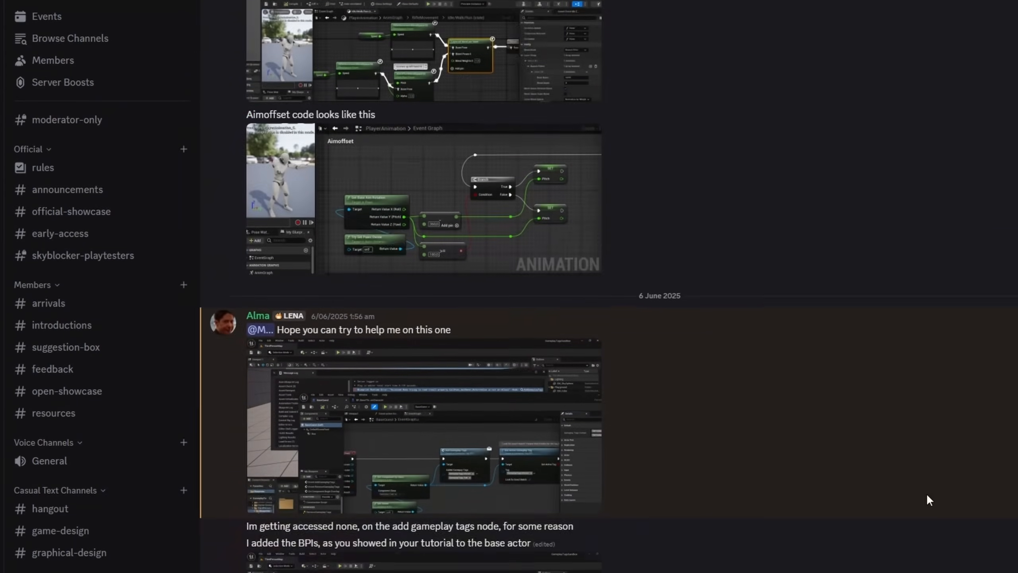
scroll(922, 493, down, 15)
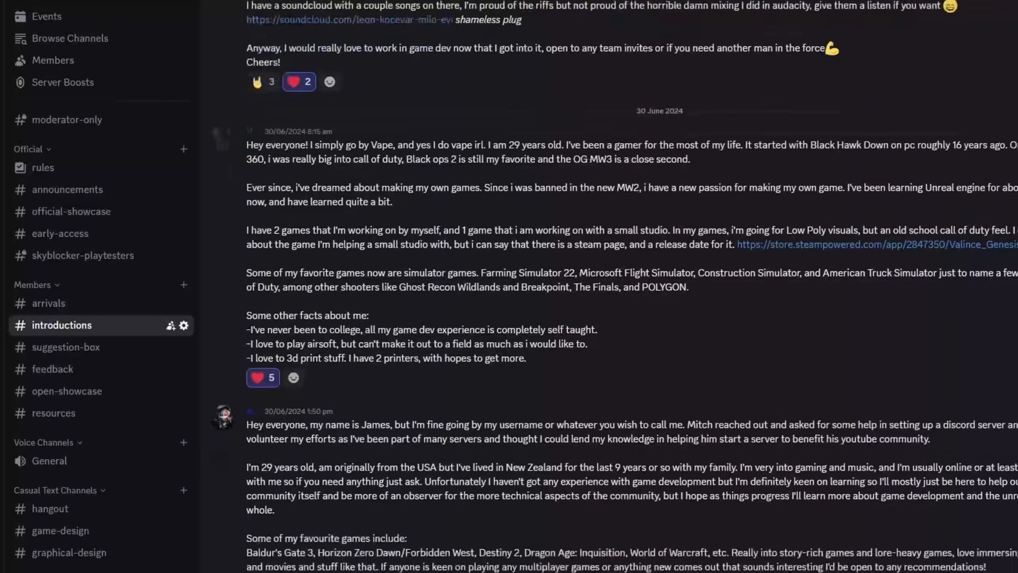
scroll(609, 287, down, 15)
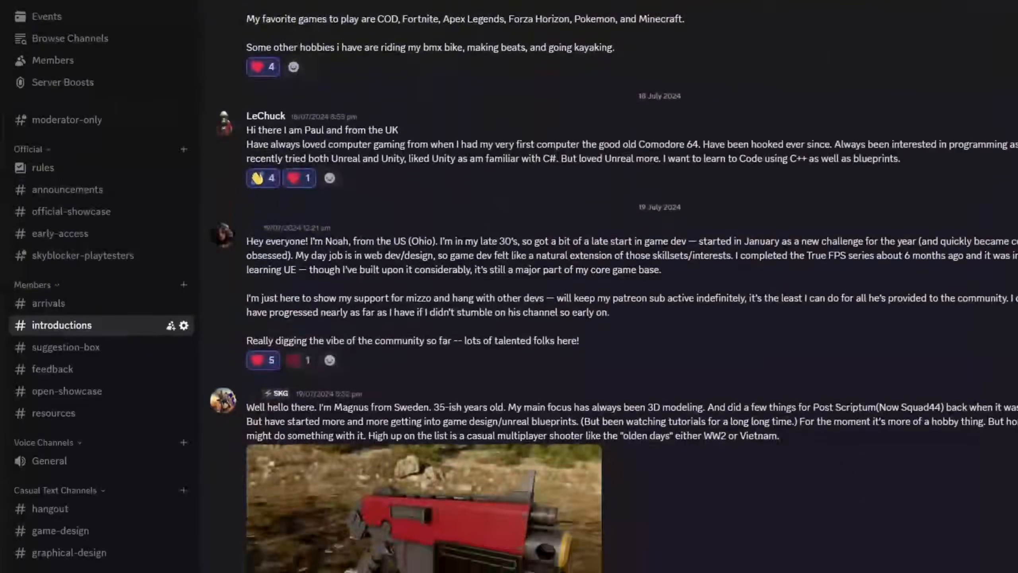
scroll(610, 287, down, 20)
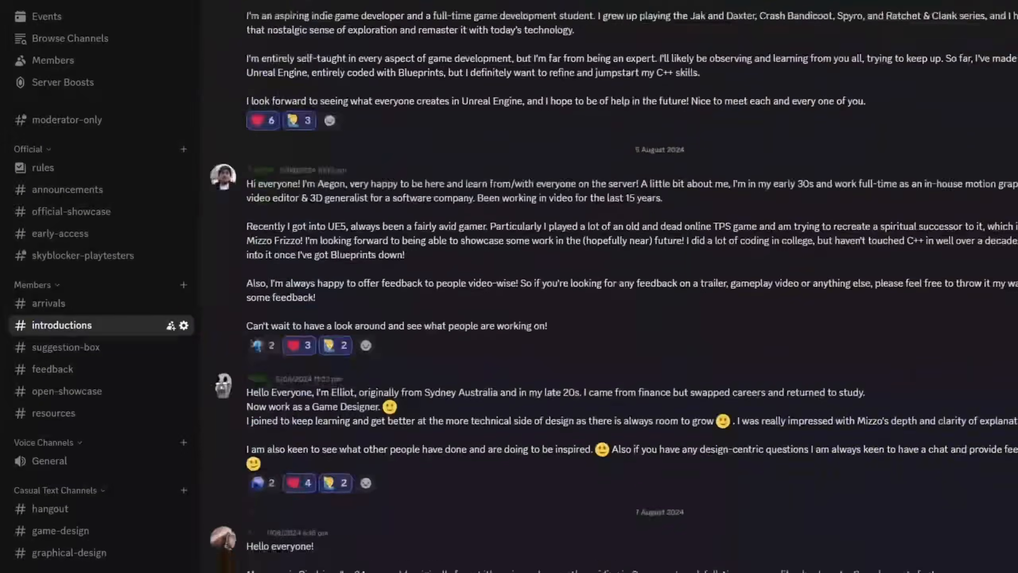
scroll(609, 286, down, 5)
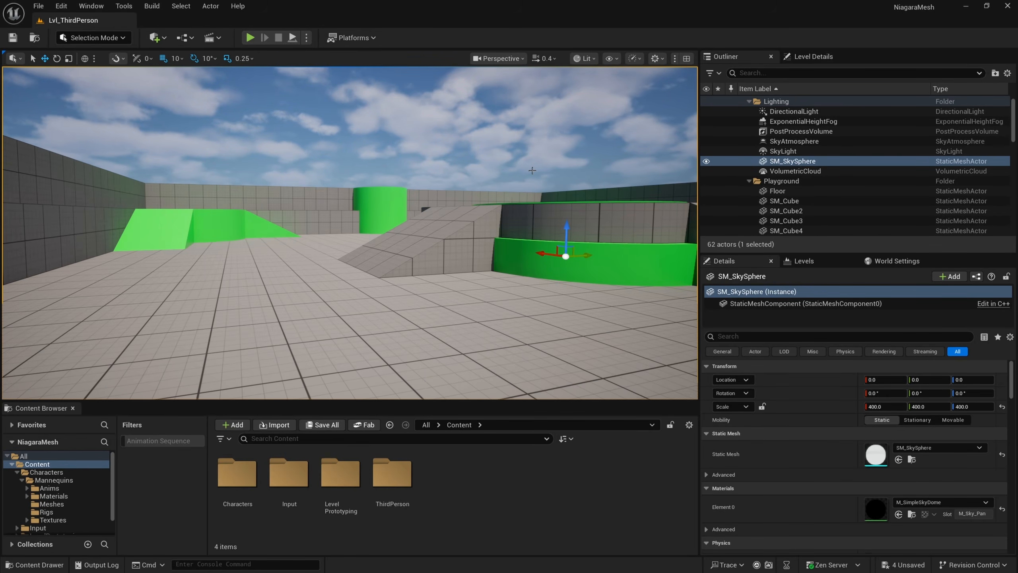
- Switch to the Unreal Editor and create a folder named Niagara inside the project's Content folder
right_click(452, 485)
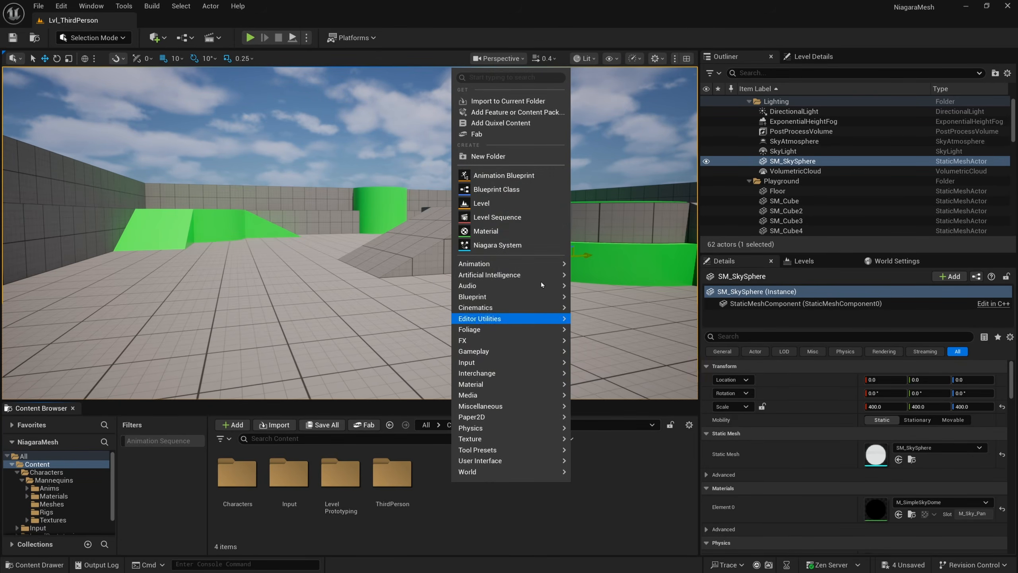
click(488, 156)
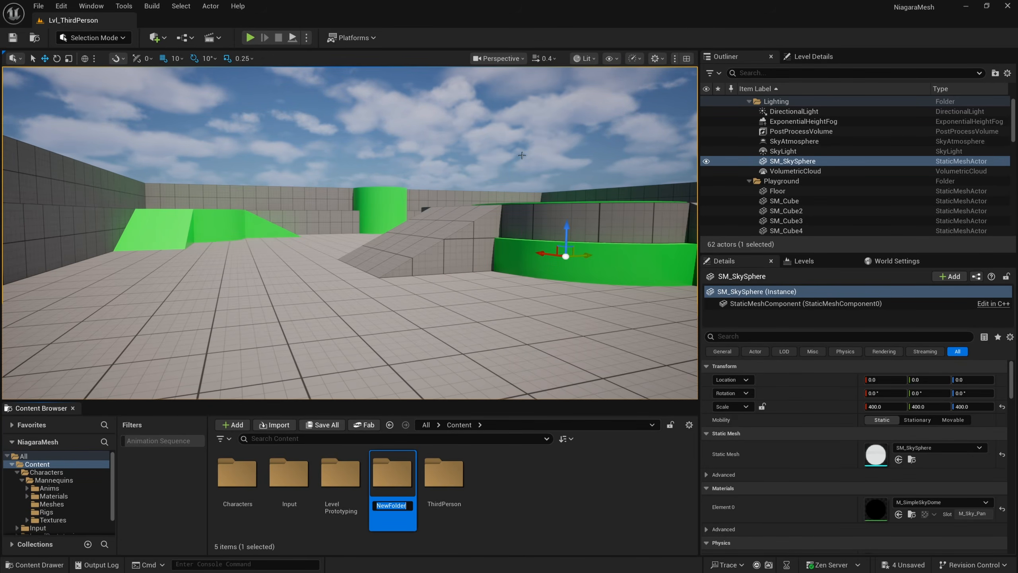
text(Niagara)
key(Return)
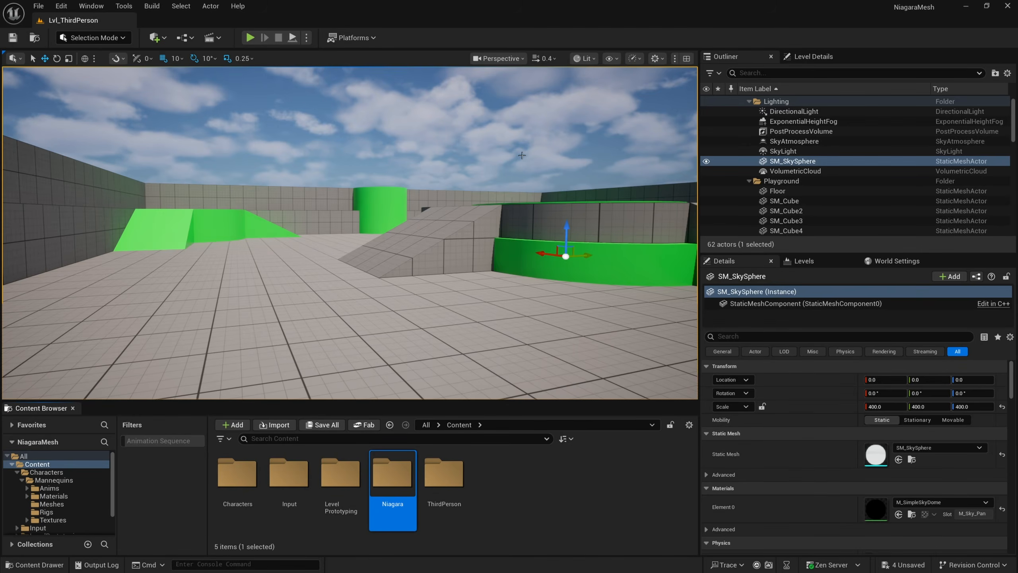
- Create a new material named M_Particle inside the Niagara folder
double_click(393, 477)
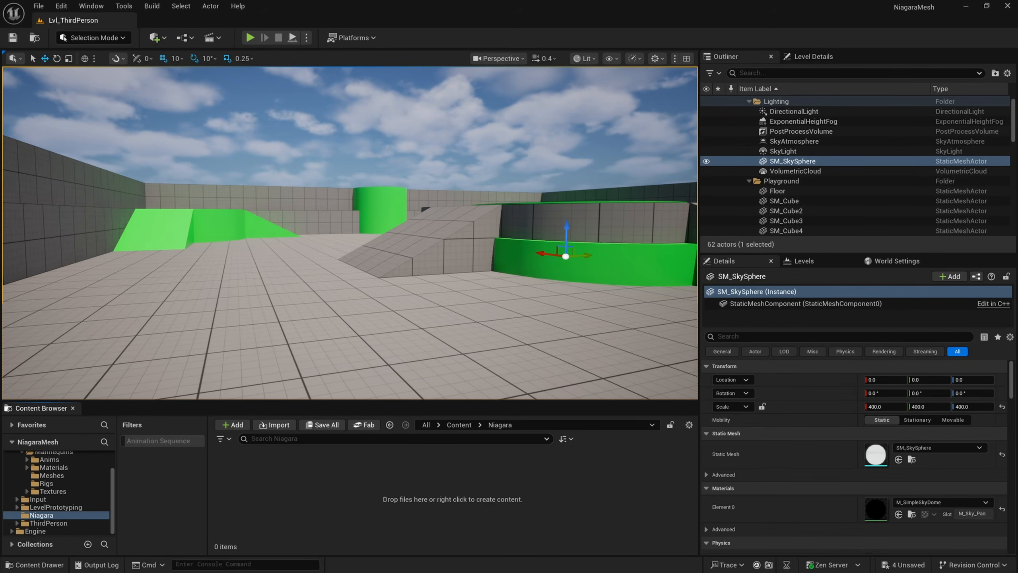
right_click(251, 480)
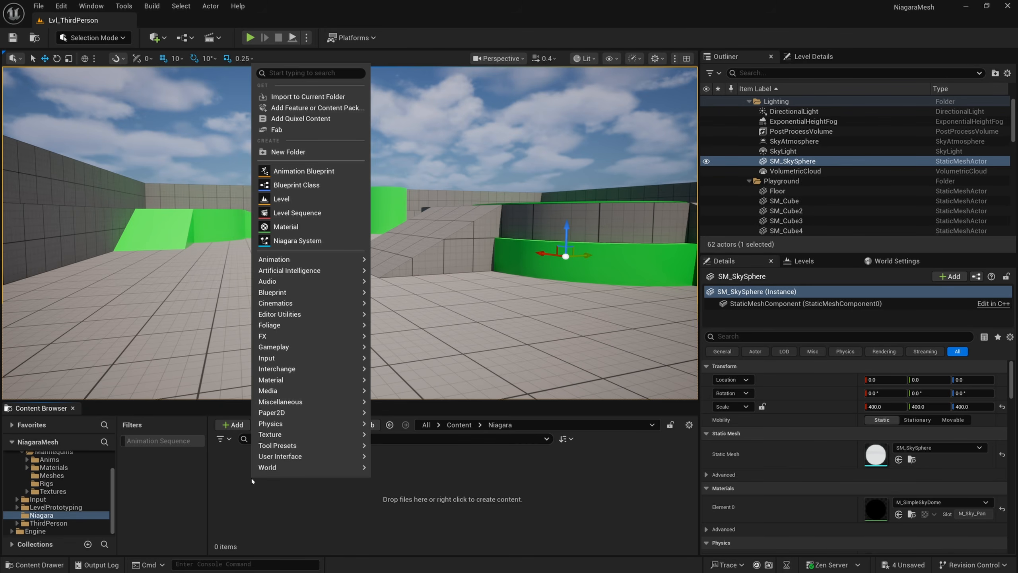
click(315, 227)
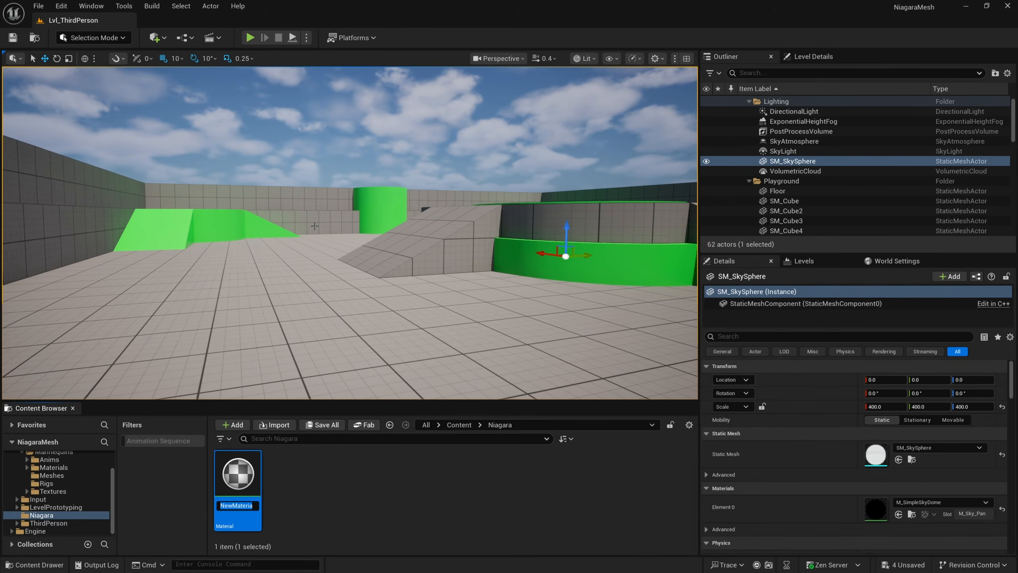
text(M_Particle)
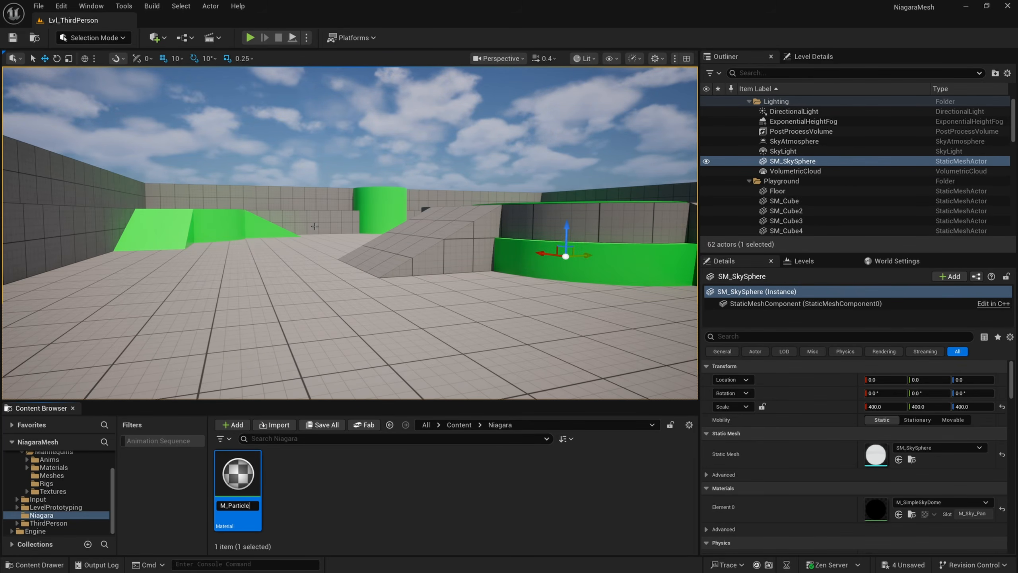
key(Return)
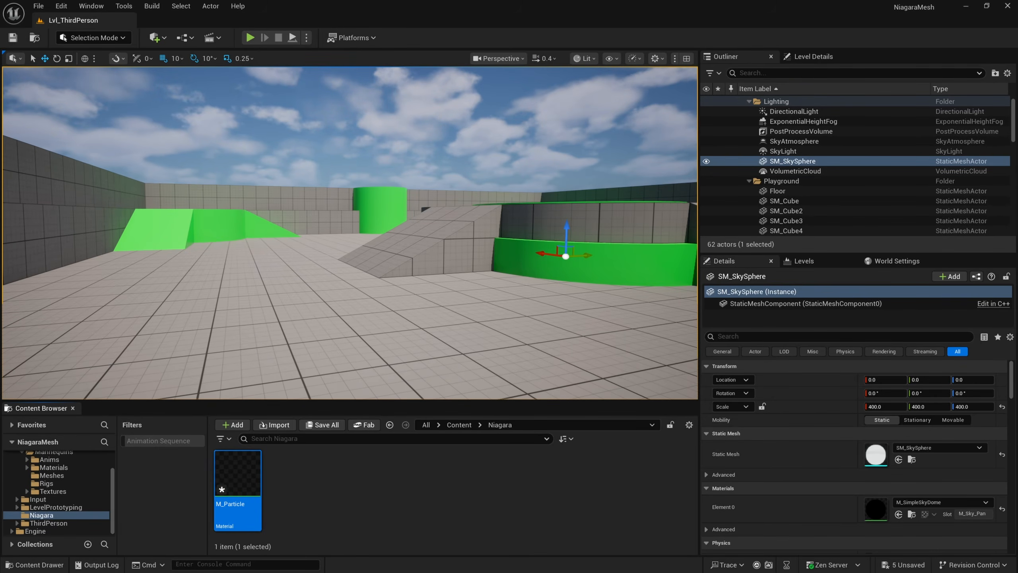
- Open the M_Particle material for editing and set its blend mode to Additive
drag(1017, 123, 280, 123)
double_click(497, 129)
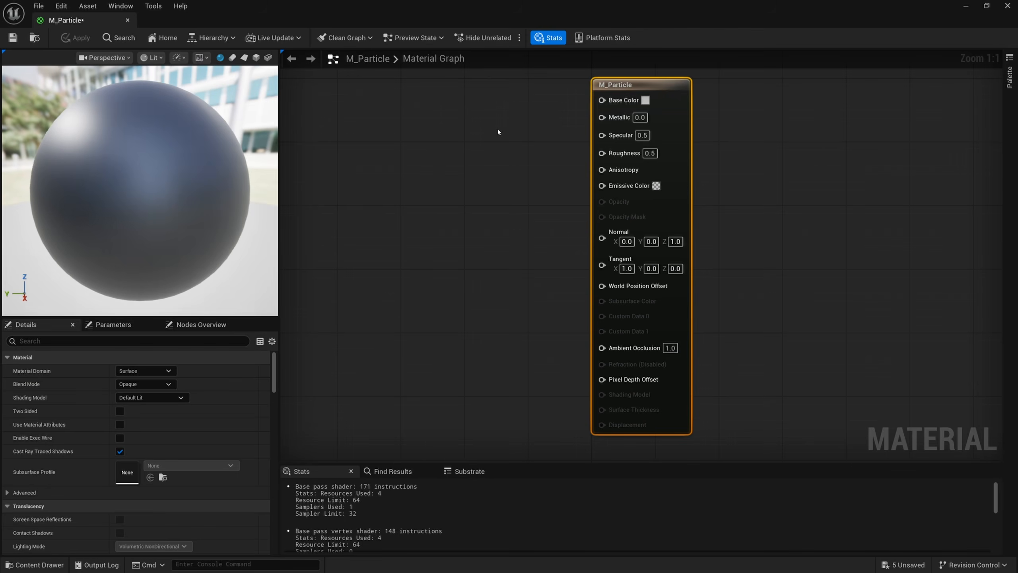
right_drag(471, 162, 526, 187)
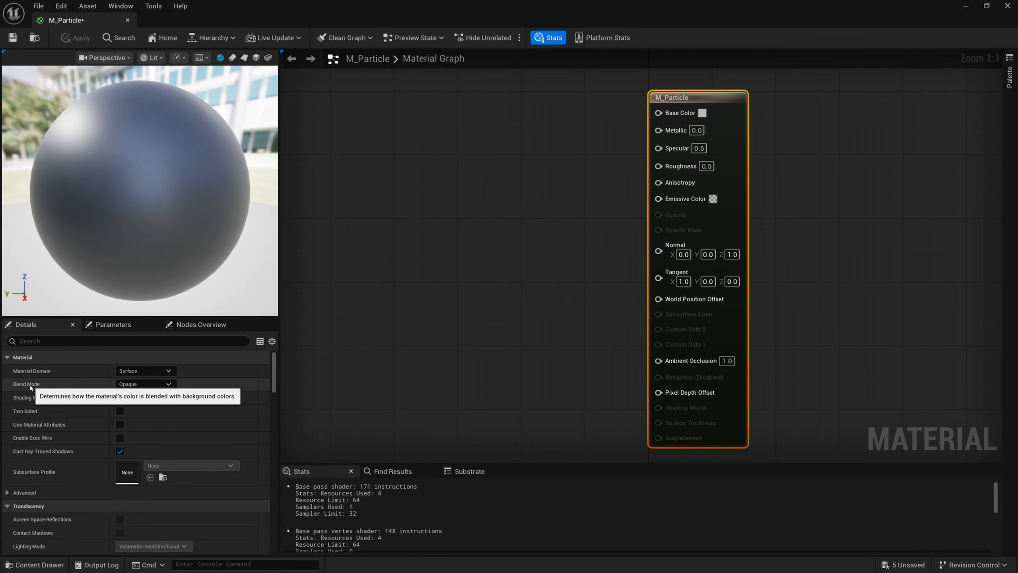
click(154, 385)
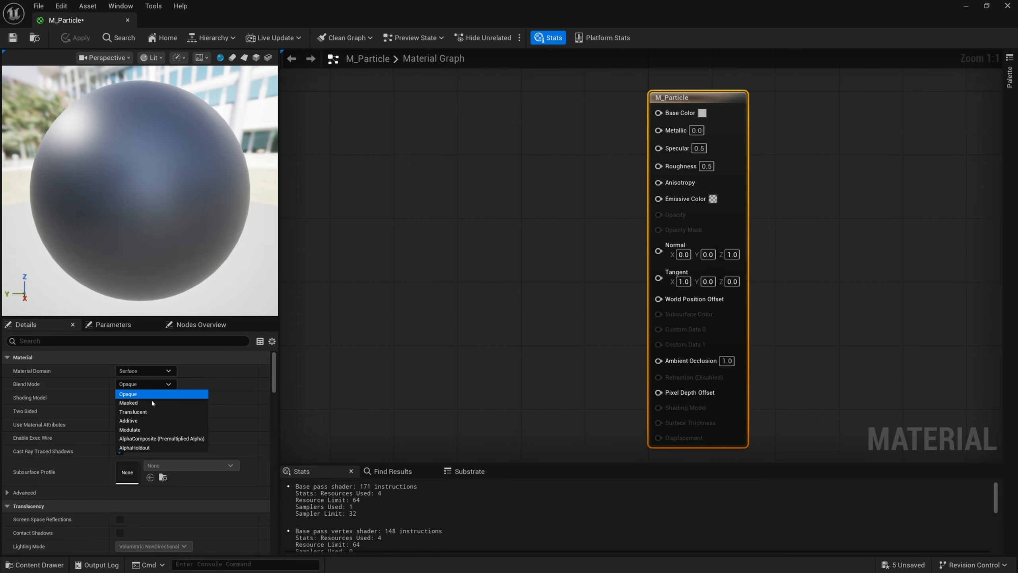
click(148, 421)
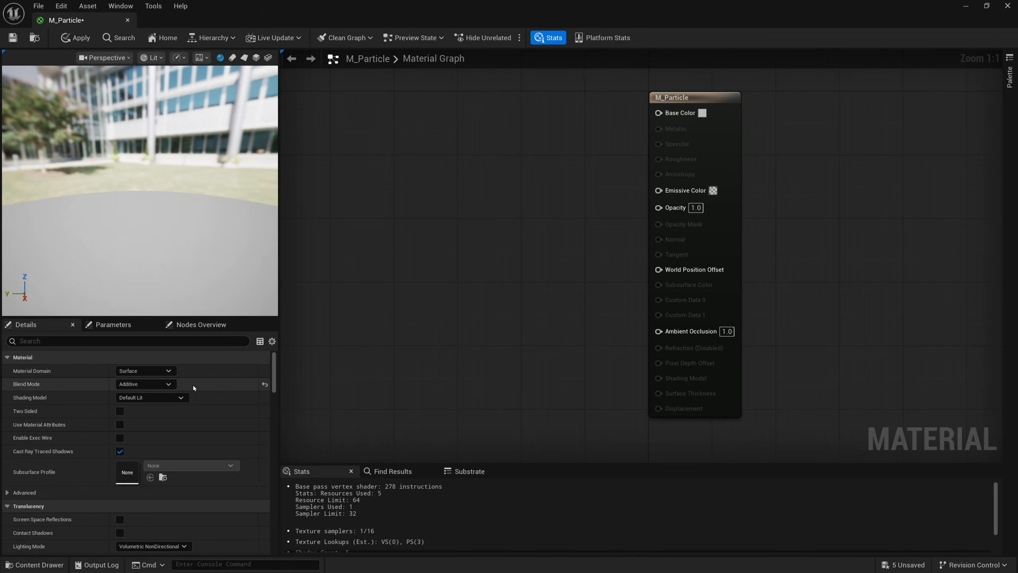
click(160, 384)
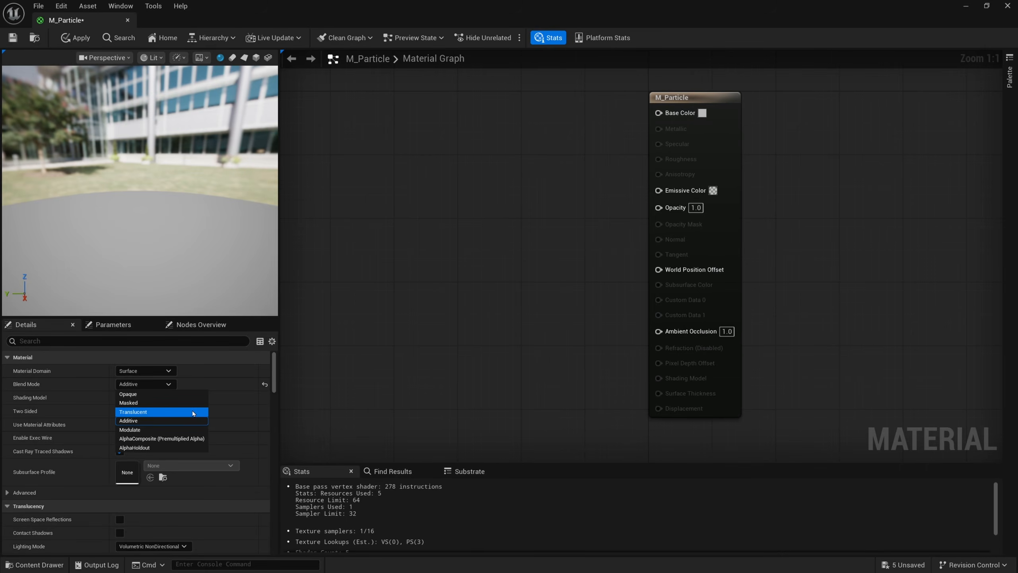
click(155, 421)
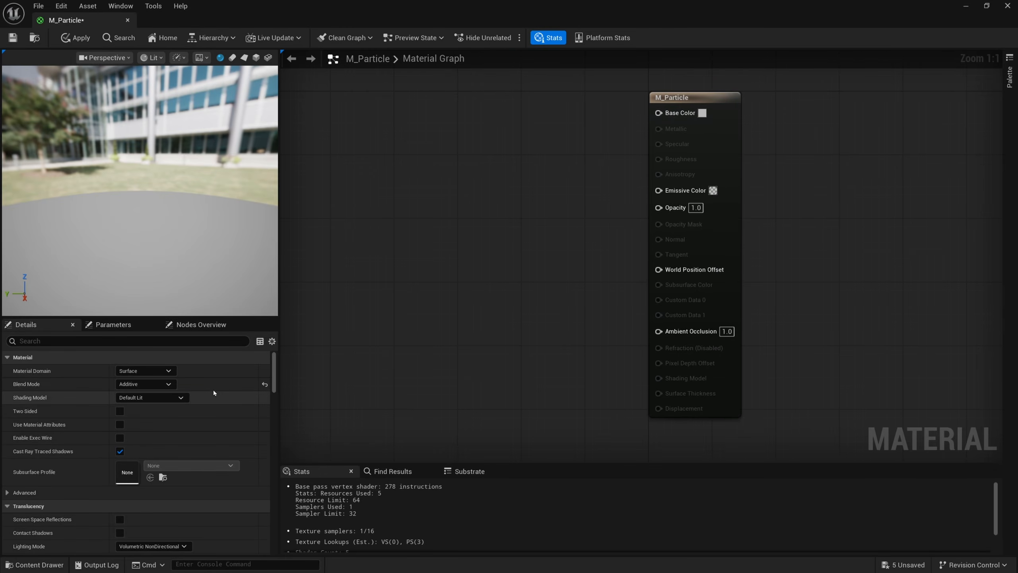
- Set the M_Particle material's shading model to Unlit
click(160, 399)
click(161, 407)
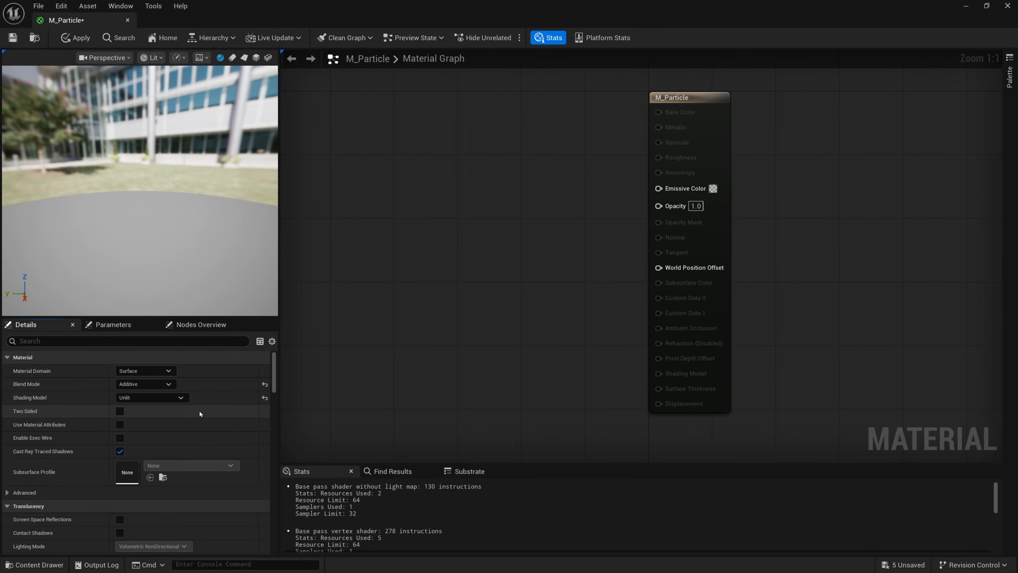
drag(658, 188, 567, 188)
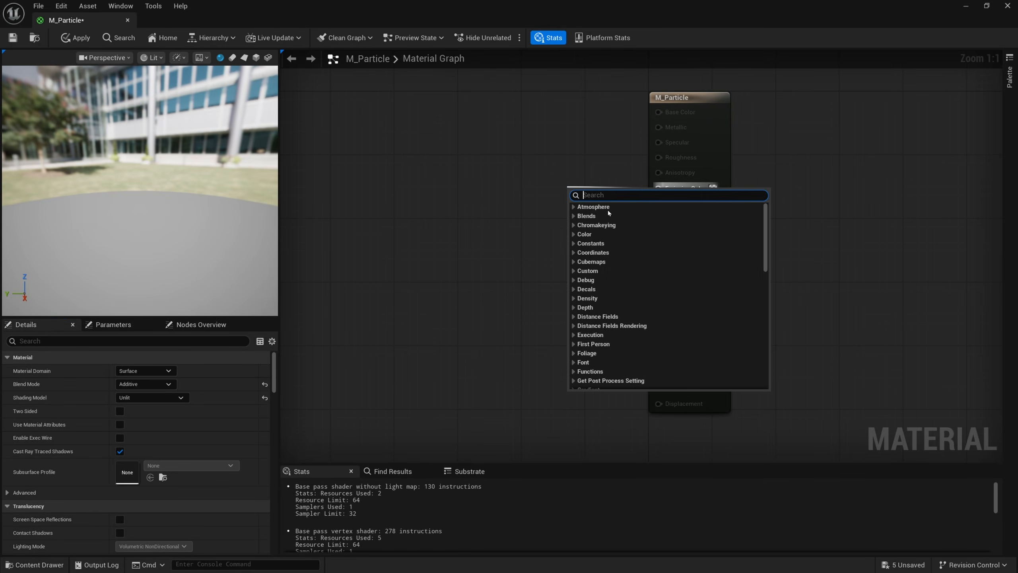
click(626, 159)
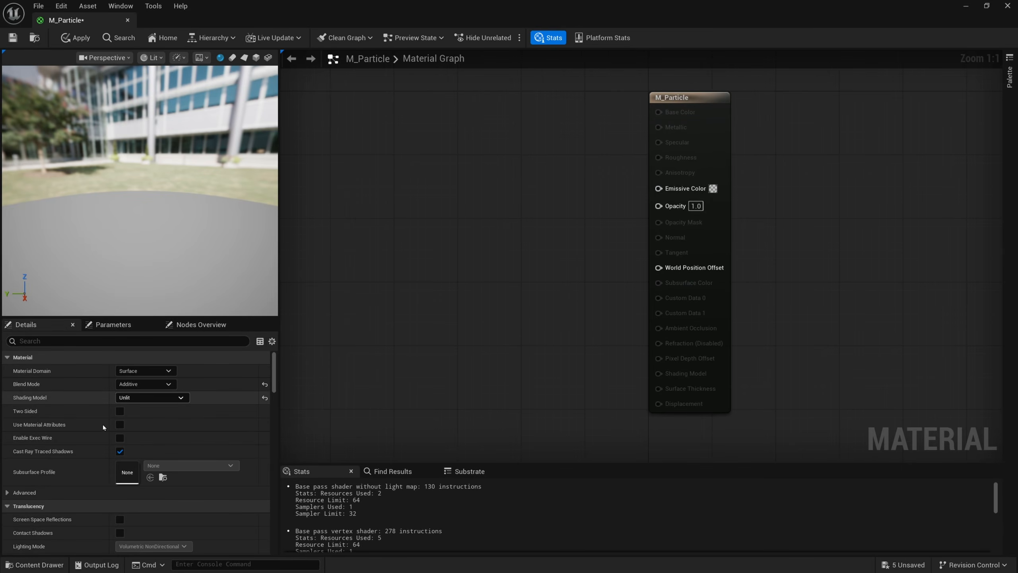
- Enable the Used with Particle Sprites usage option for the M_Particle material
scroll(58, 407, down, 4)
scroll(58, 407, down, 15)
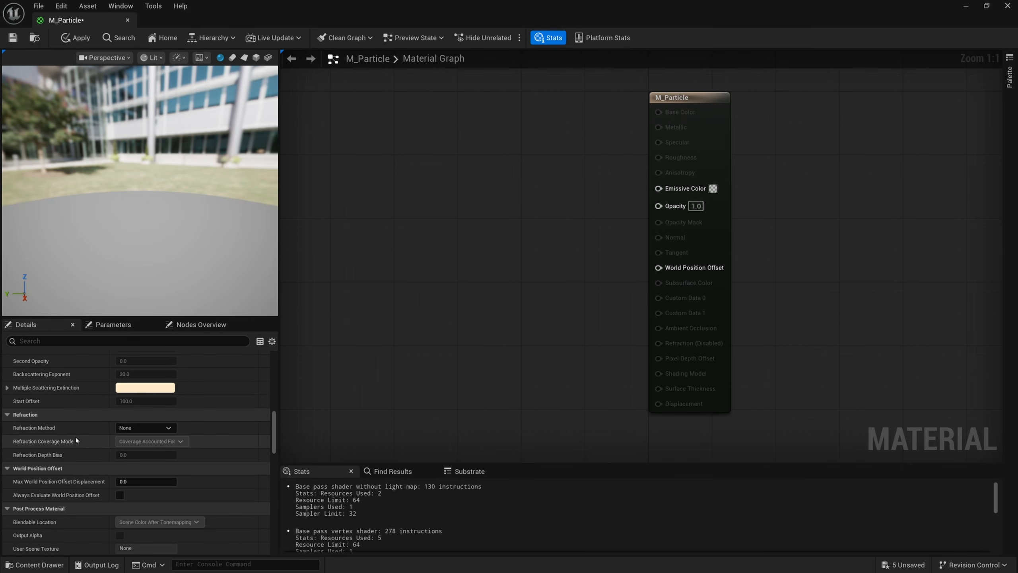
scroll(76, 443, down, 12)
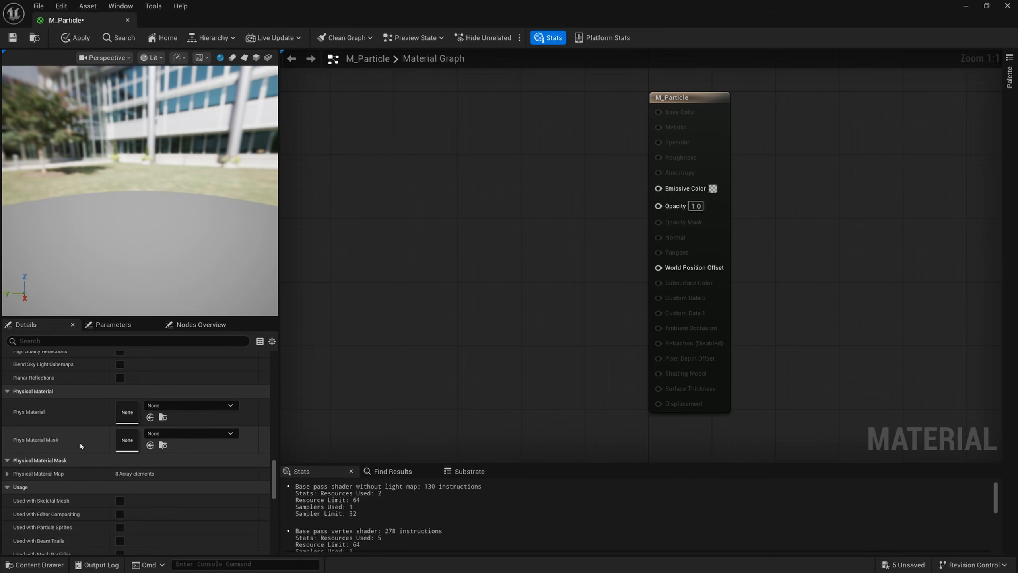
scroll(80, 447, down, 2)
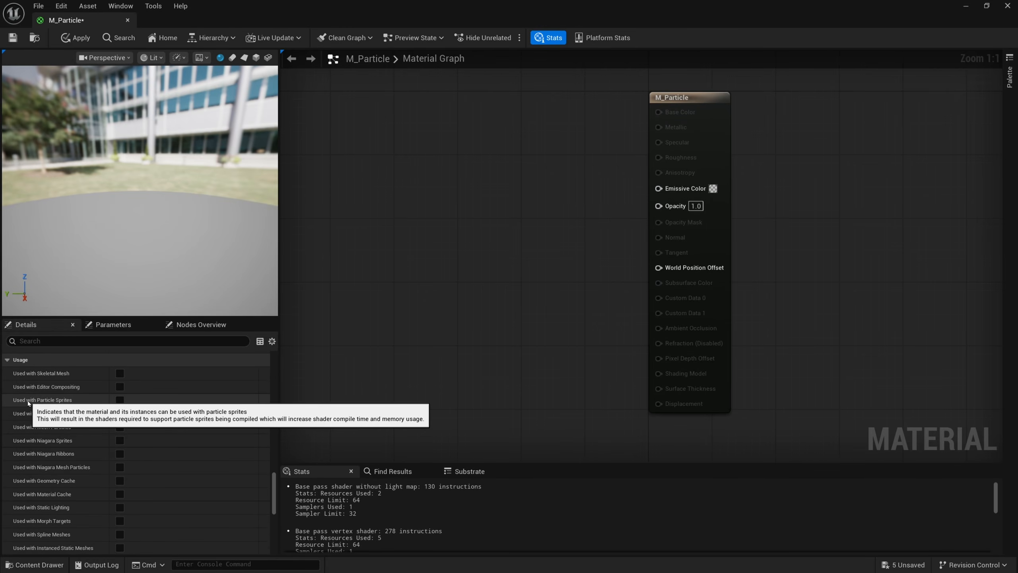
click(120, 400)
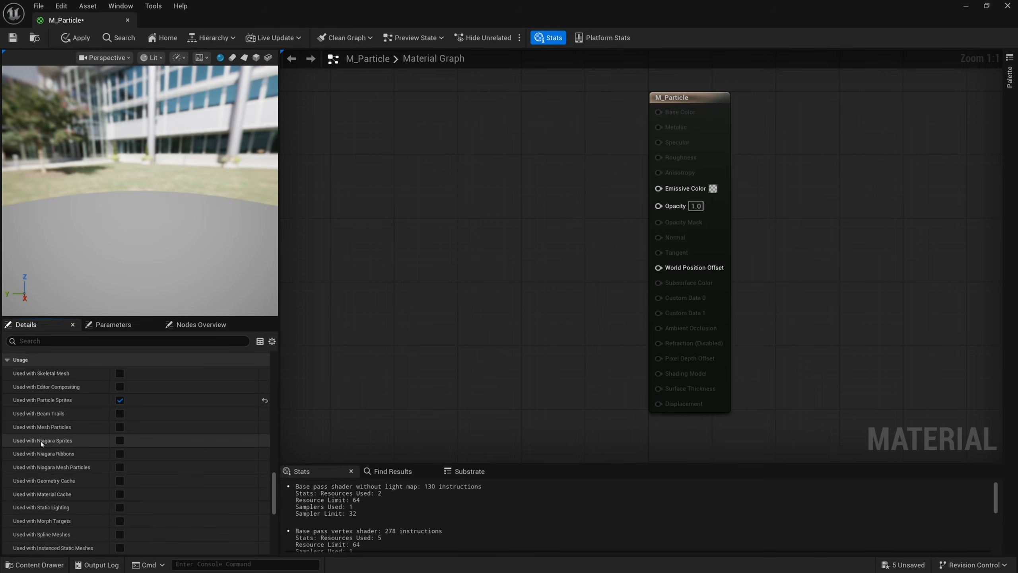
- Enable the Used with Niagara Sprites usage option for the M_Particle material
click(119, 439)
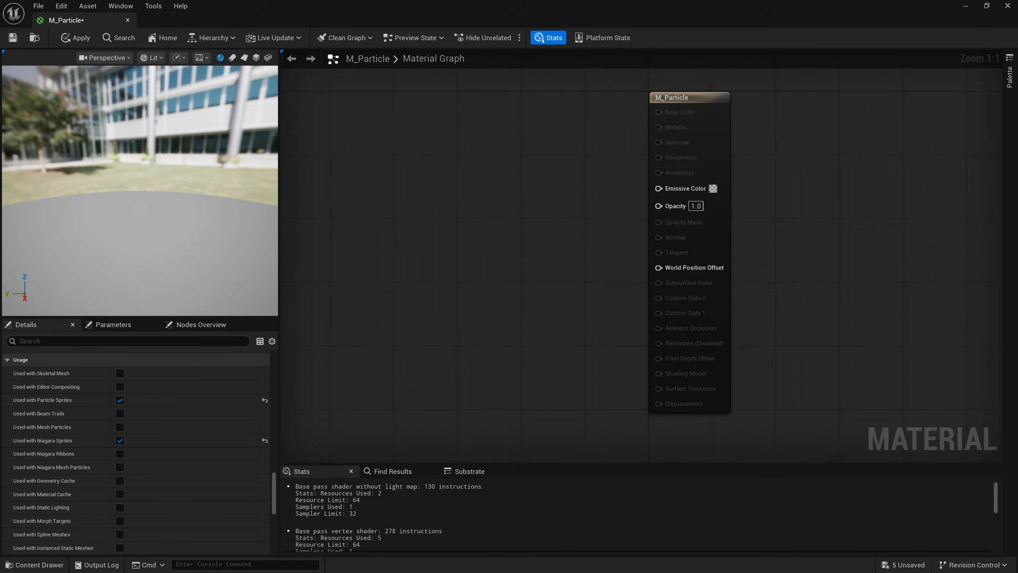
right_drag(335, 359, 413, 359)
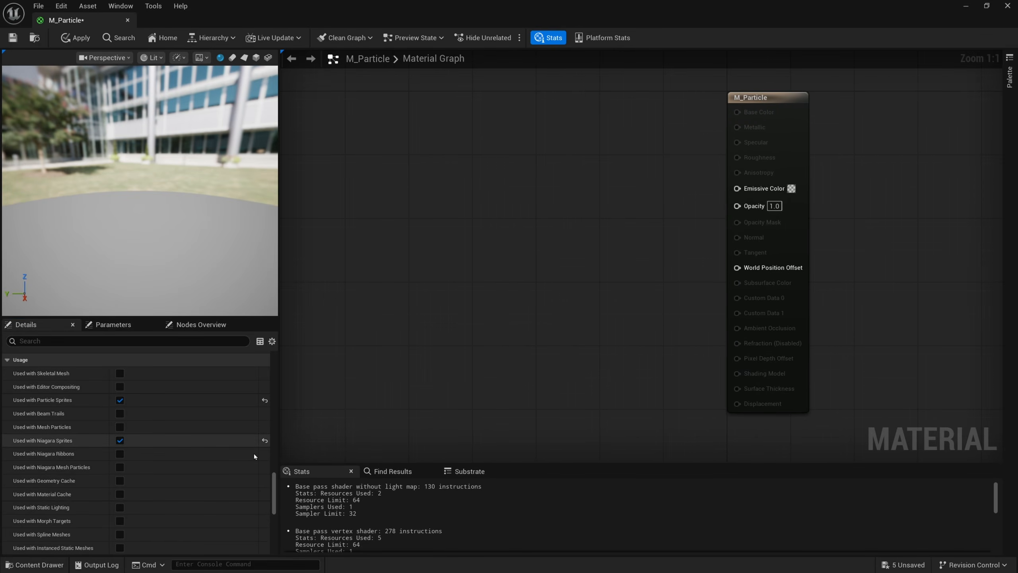
drag(274, 484, 274, 347)
- Add a Particle Color node to the material graph and connect its RGB output to Emissive Color
right_drag(460, 286, 495, 280)
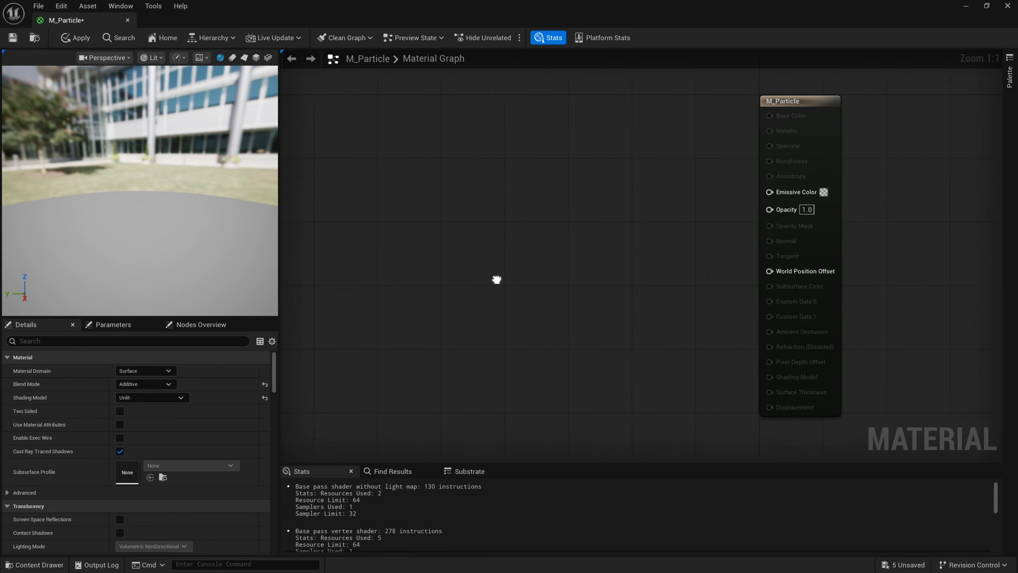
right_click(477, 186)
text(pa)
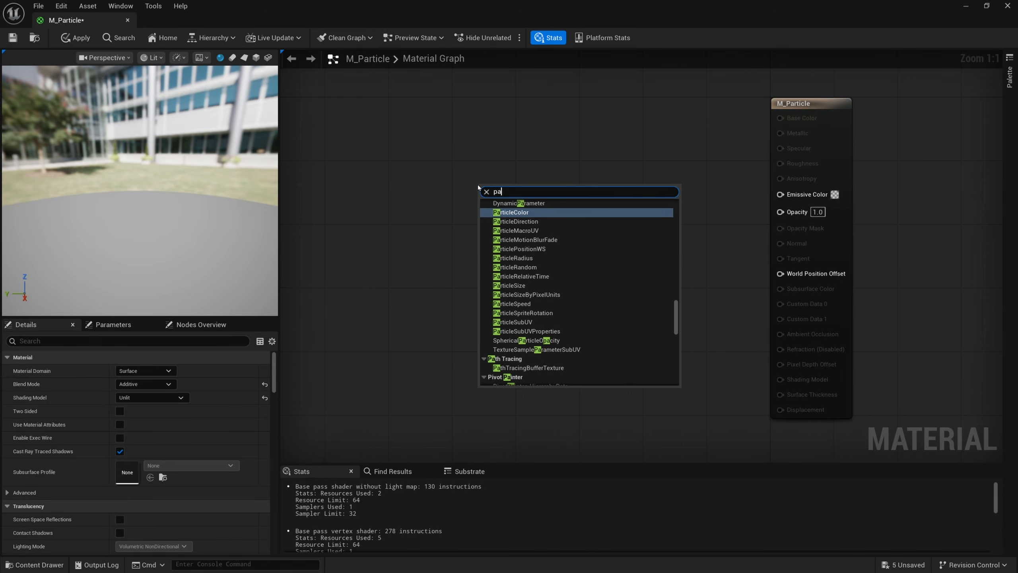
text(rticle color)
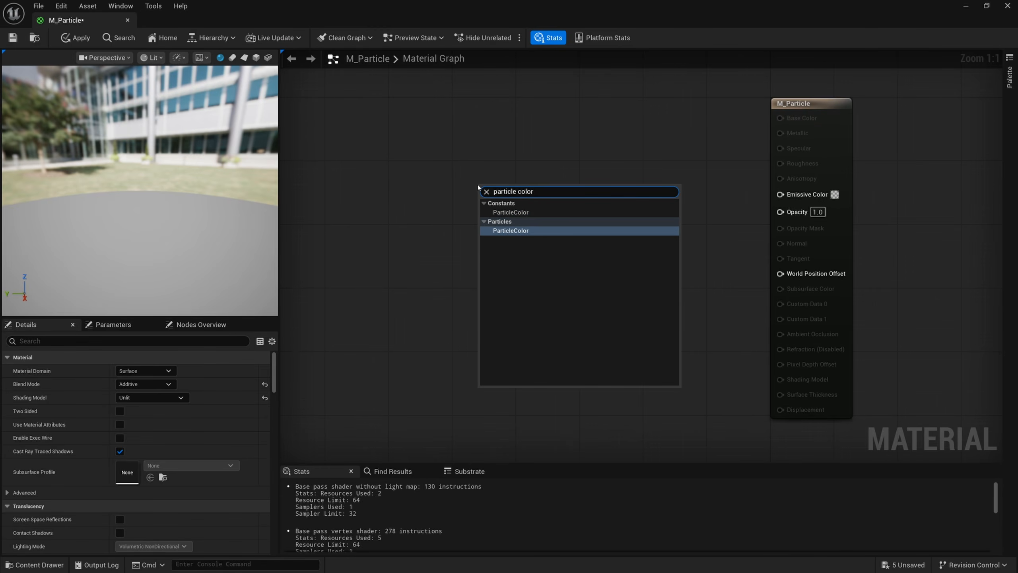
key(Return)
right_drag(555, 222, 515, 232)
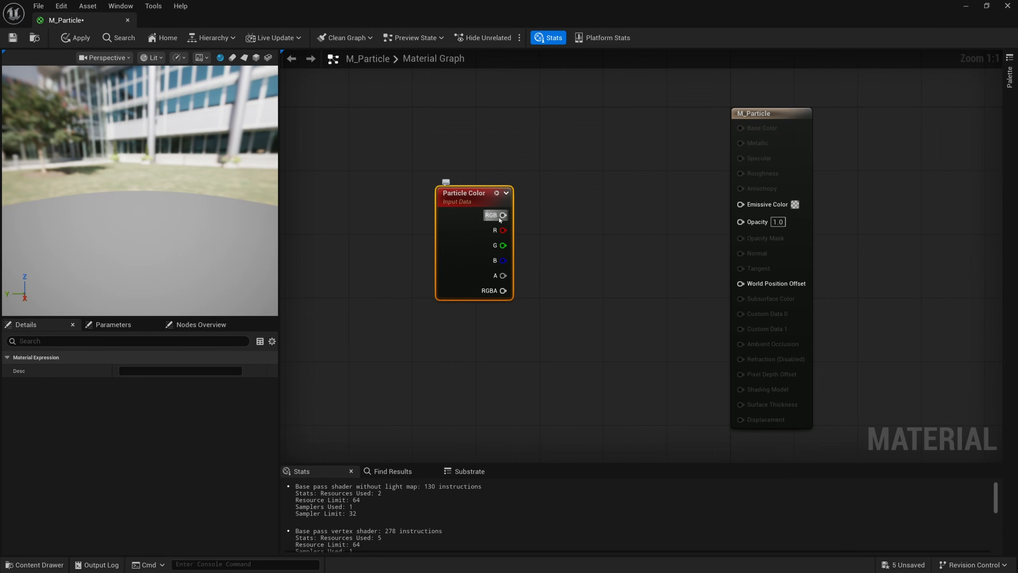
drag(502, 215, 740, 204)
drag(470, 249, 472, 244)
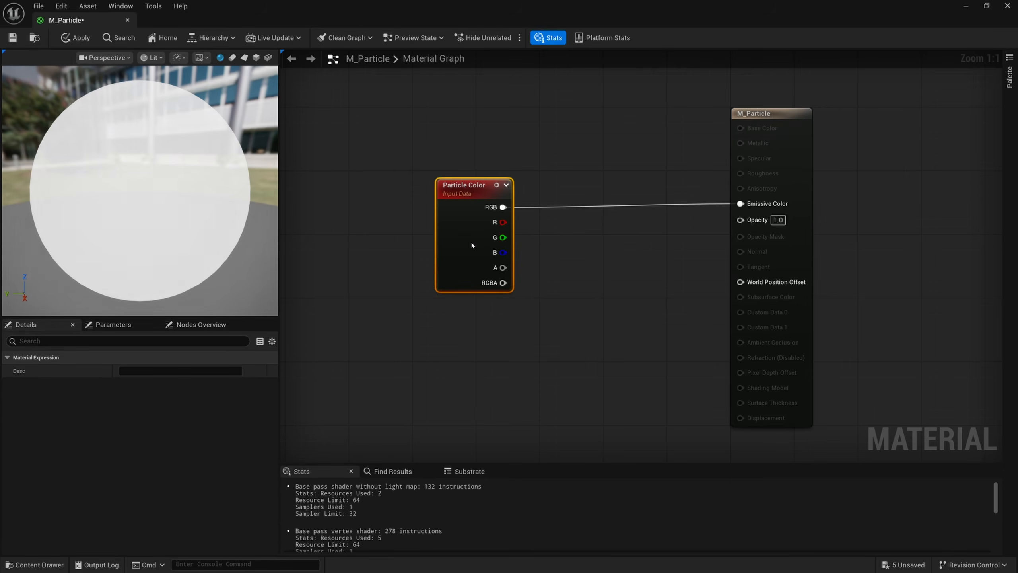
right_drag(565, 223, 536, 228)
drag(527, 142, 373, 335)
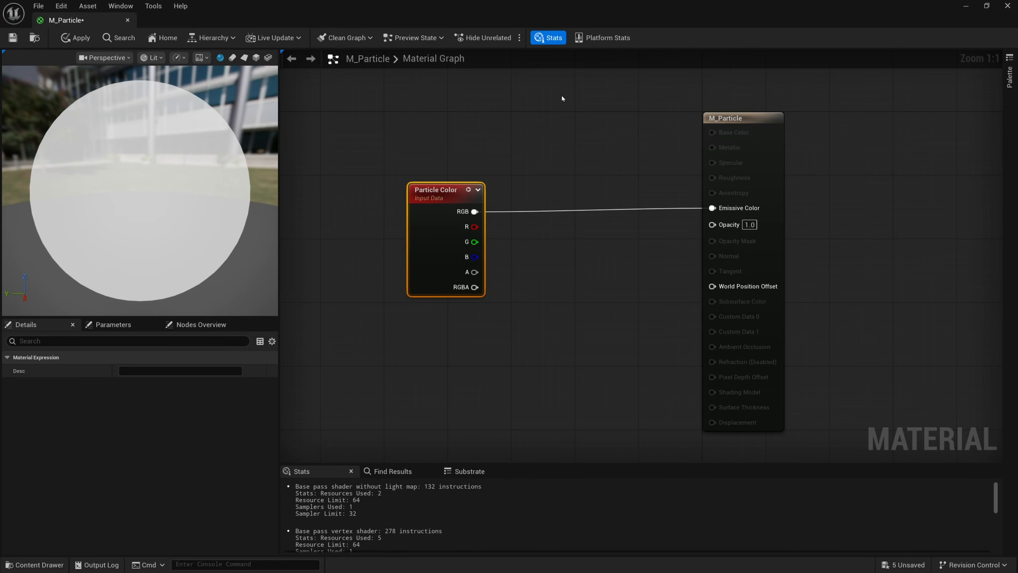
drag(563, 92, 371, 359)
click(379, 354)
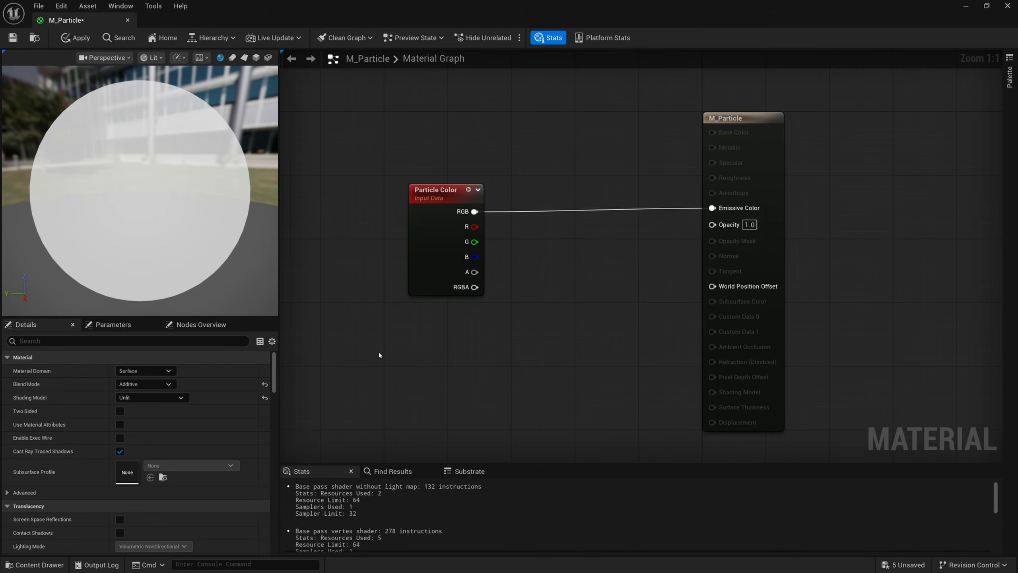
right_drag(430, 341, 482, 356)
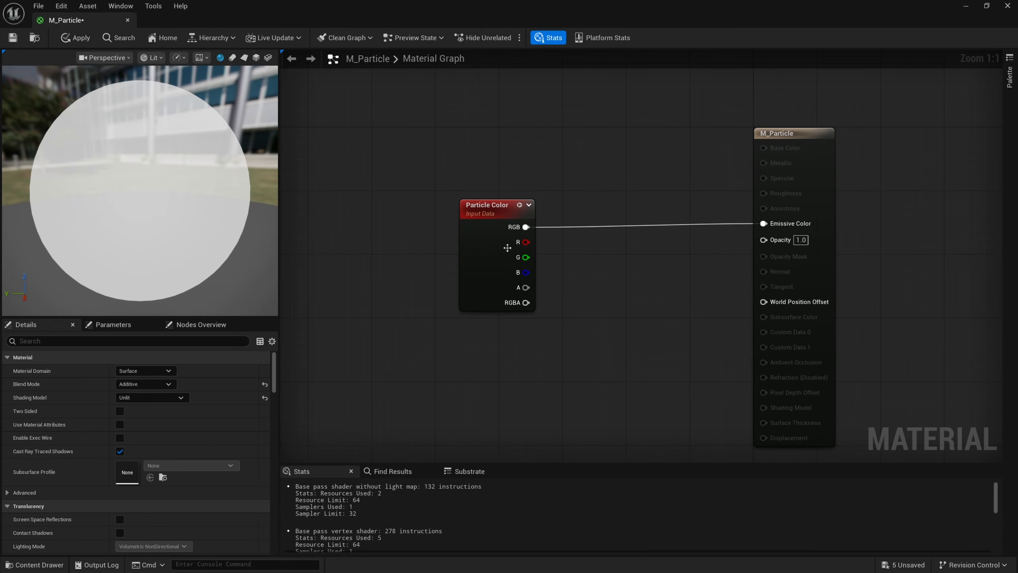
right_drag(581, 226, 567, 267)
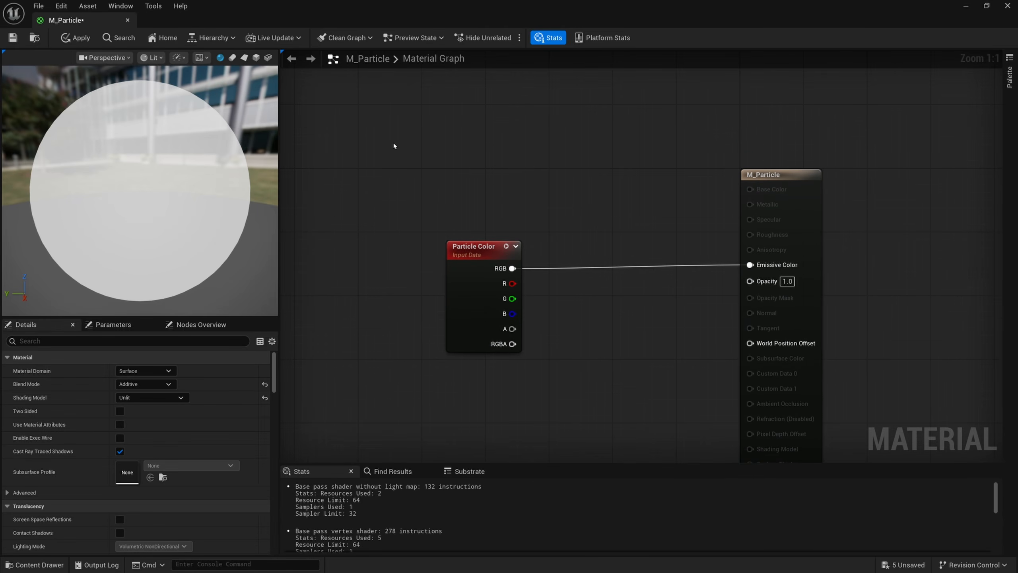
right_drag(497, 179, 474, 132)
drag(537, 184, 411, 332)
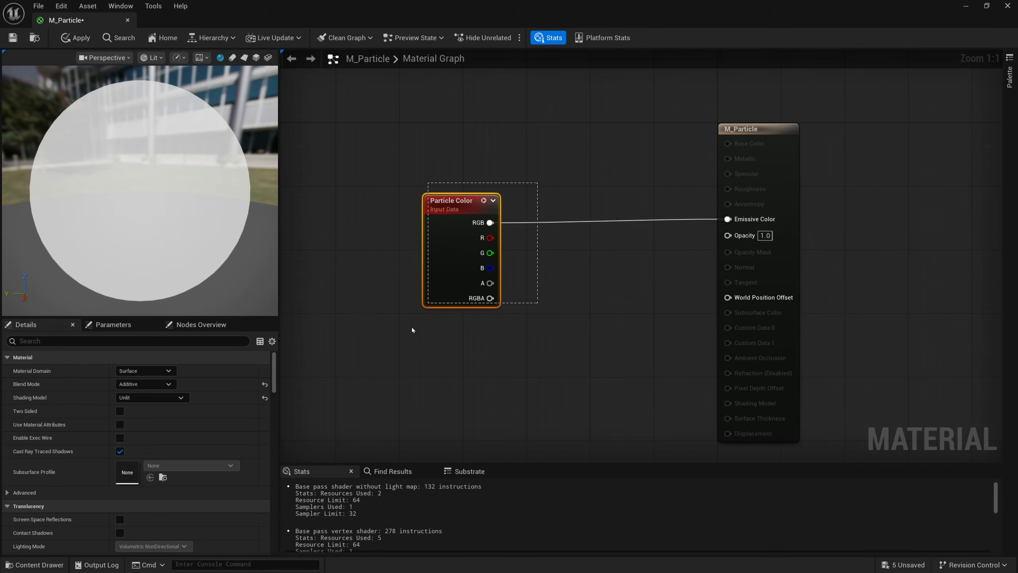
click(476, 215)
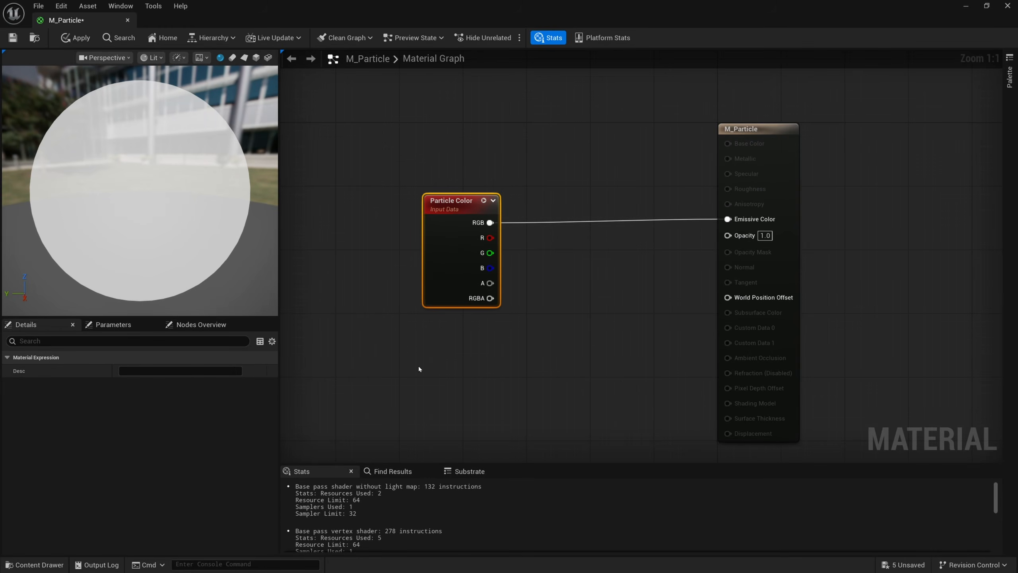
- Add a Multiply node, feeding Particle Color's alpha output into its A input and its result into the material's Opacity
right_drag(538, 343, 496, 332)
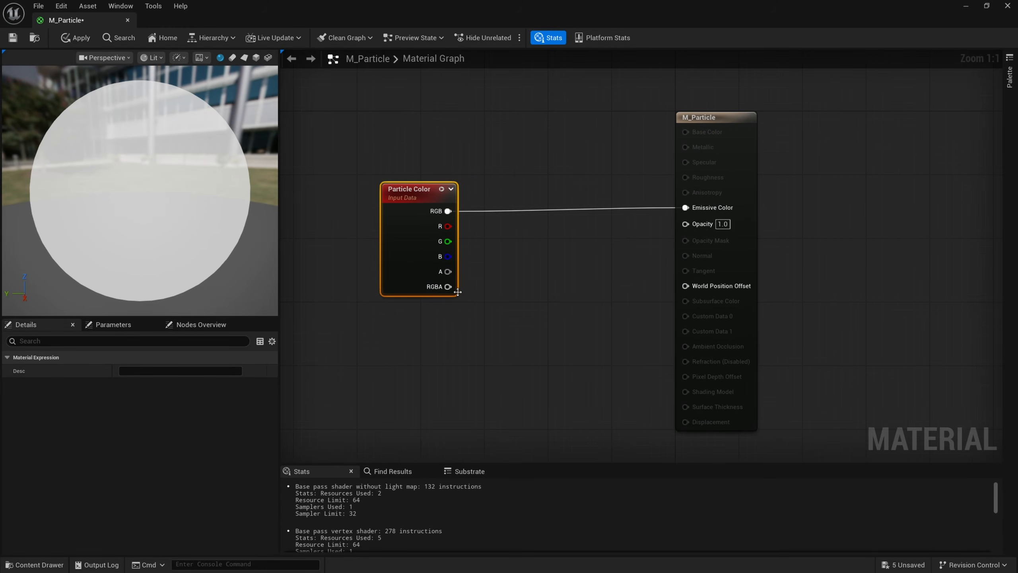
drag(448, 271, 545, 283)
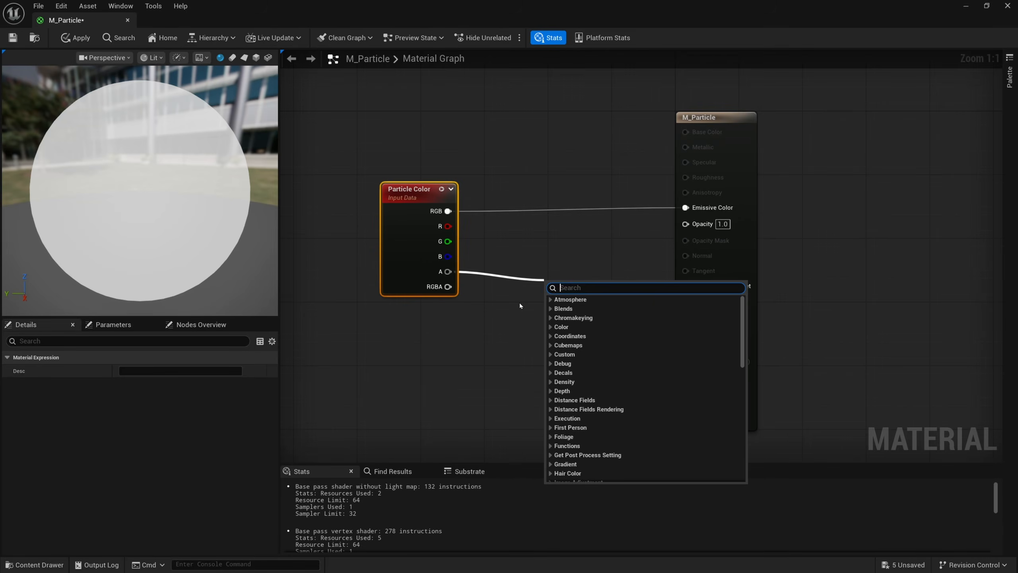
click(503, 341)
right_drag(460, 282, 446, 272)
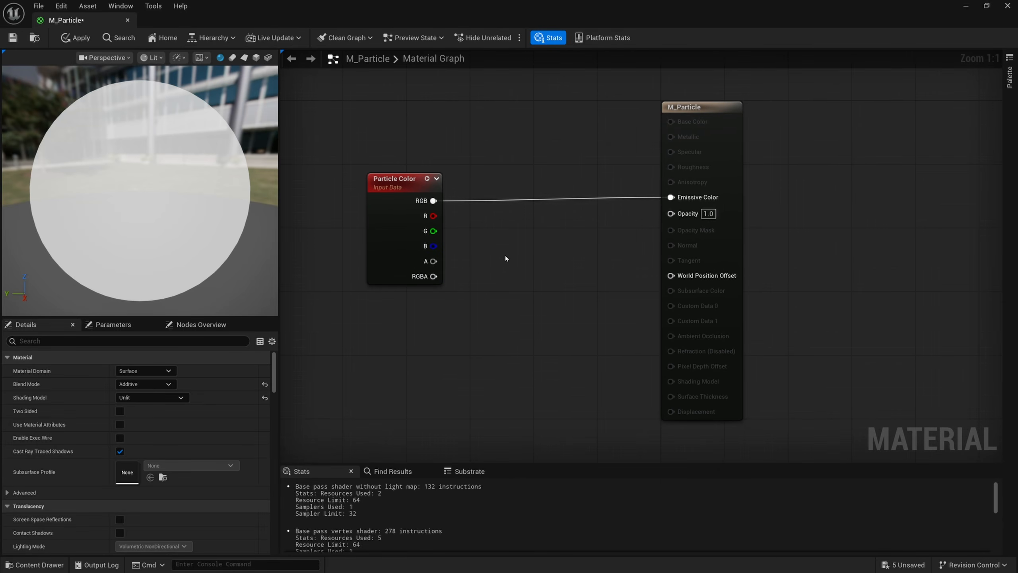
click(517, 253)
drag(434, 262, 670, 213)
right_drag(474, 330, 607, 274)
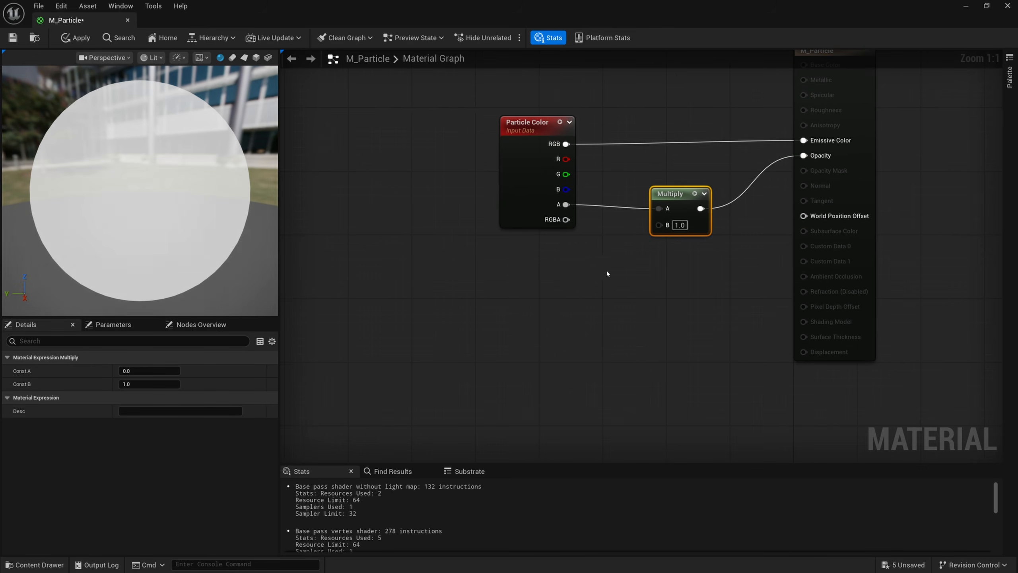
- Add a DepthFade node below the Particle Color node and connect its output to the Multiply node's B input
right_drag(438, 343, 525, 309)
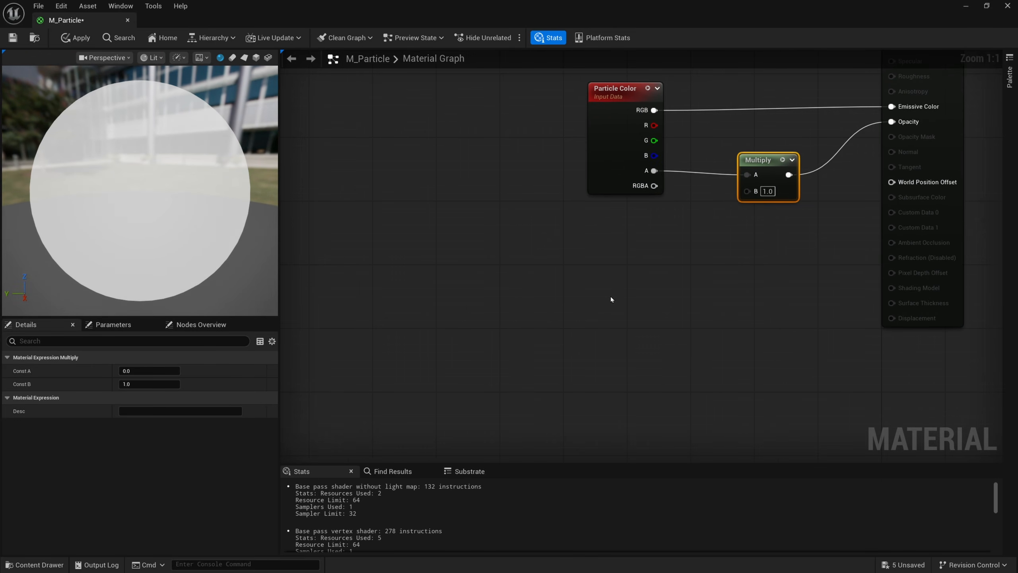
right_click(588, 294)
text(d)
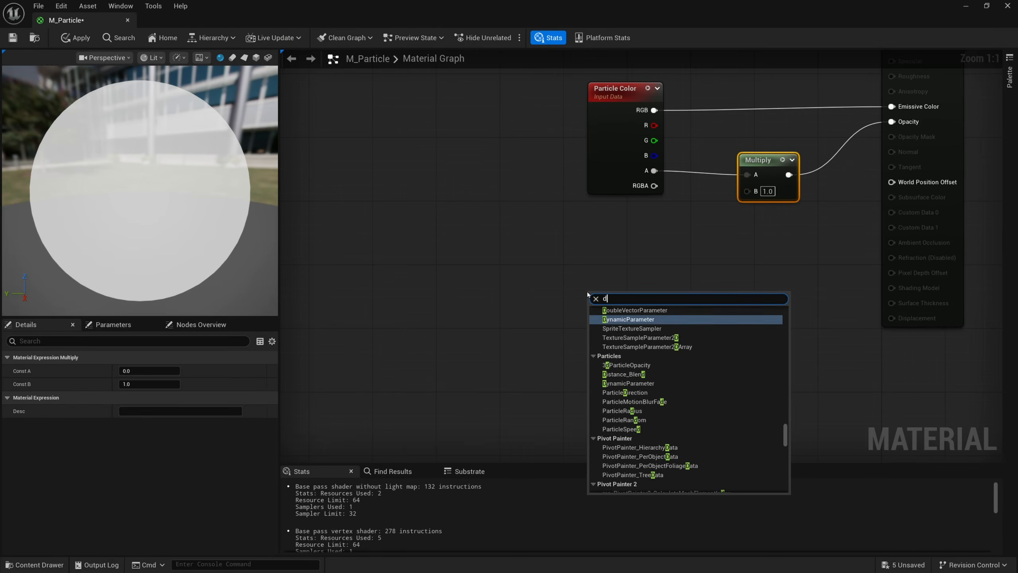
text(epthfade)
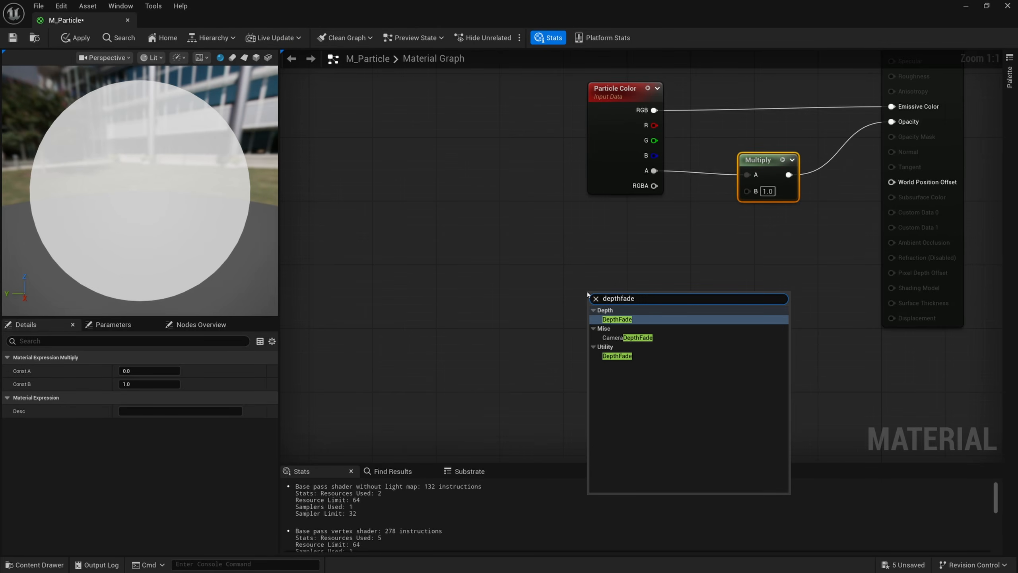
key(Return)
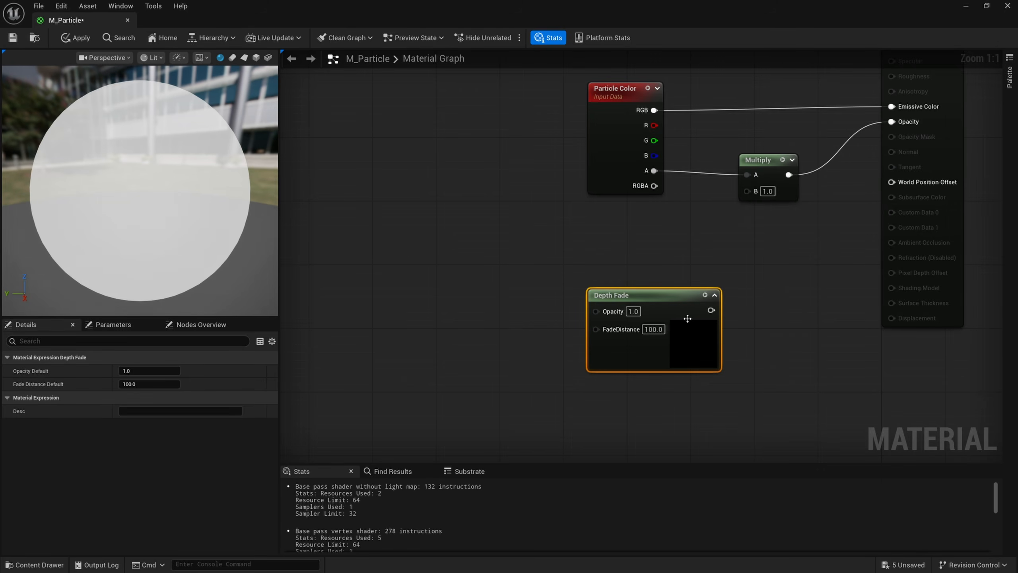
drag(687, 318, 678, 293)
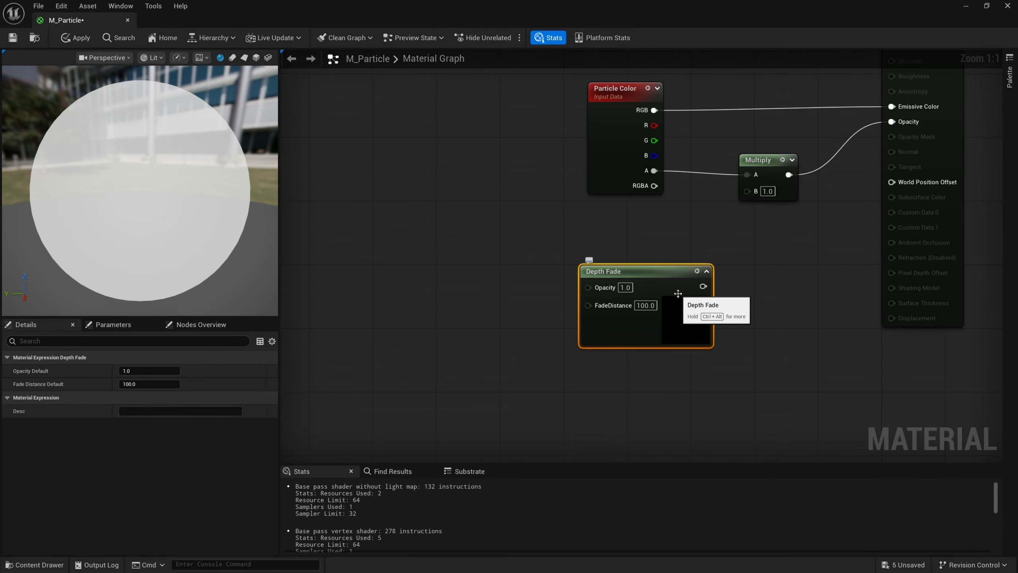
drag(677, 293, 655, 285)
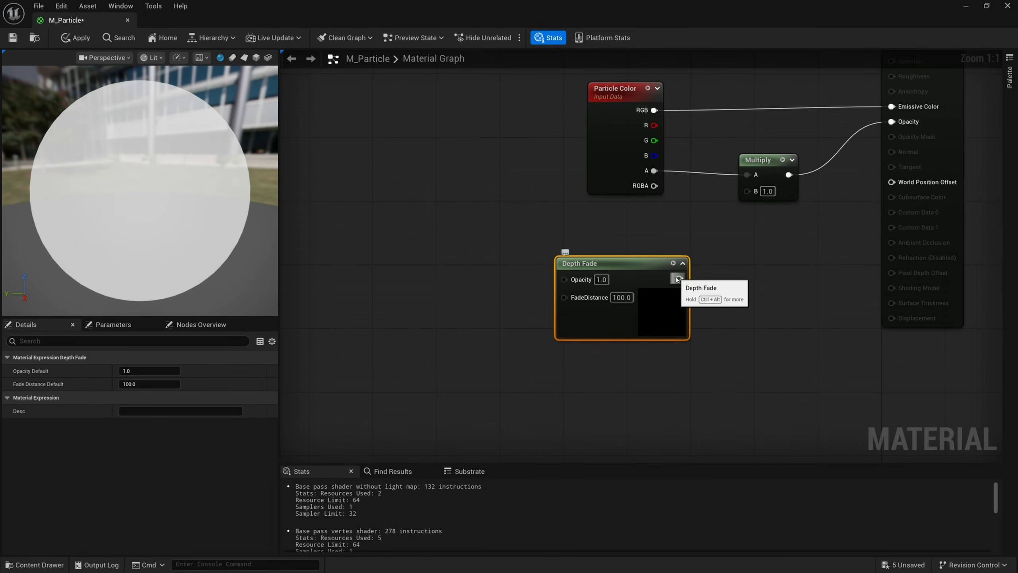
drag(677, 280, 753, 197)
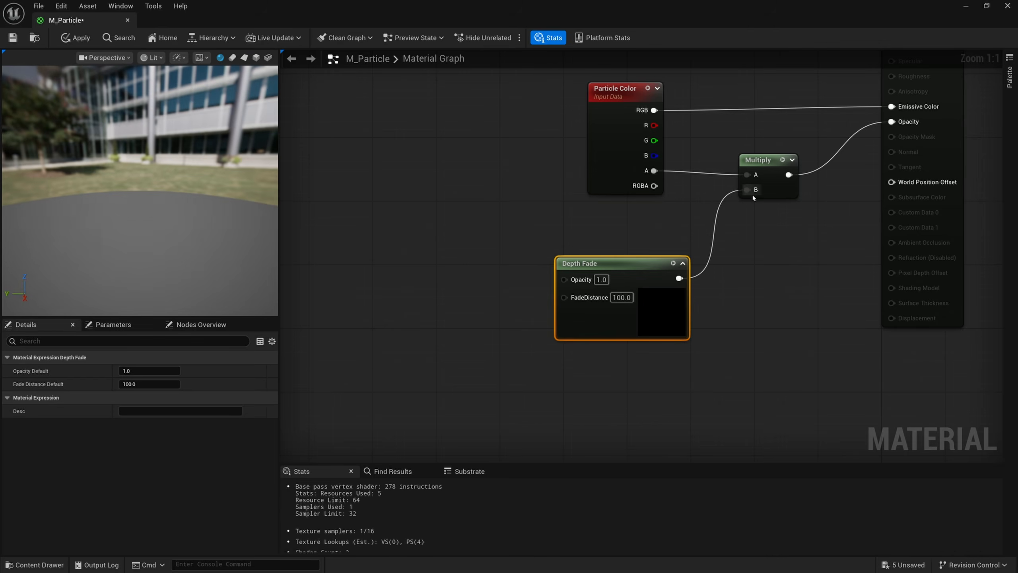
- Promote the Depth Fade node's FadeDistance input to a parameter with a default value of 25 and place it beside the node
right_click(579, 301)
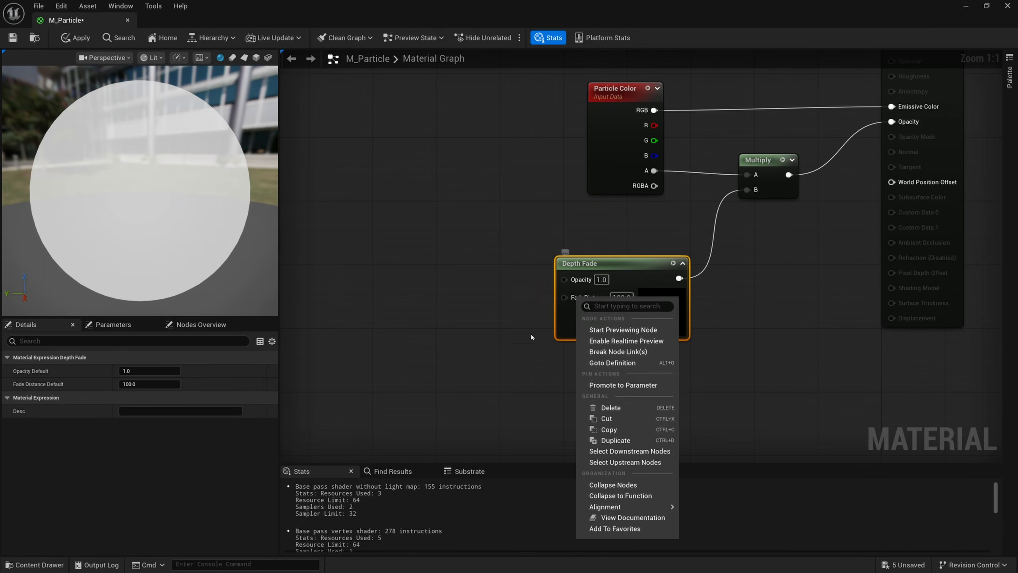
click(608, 385)
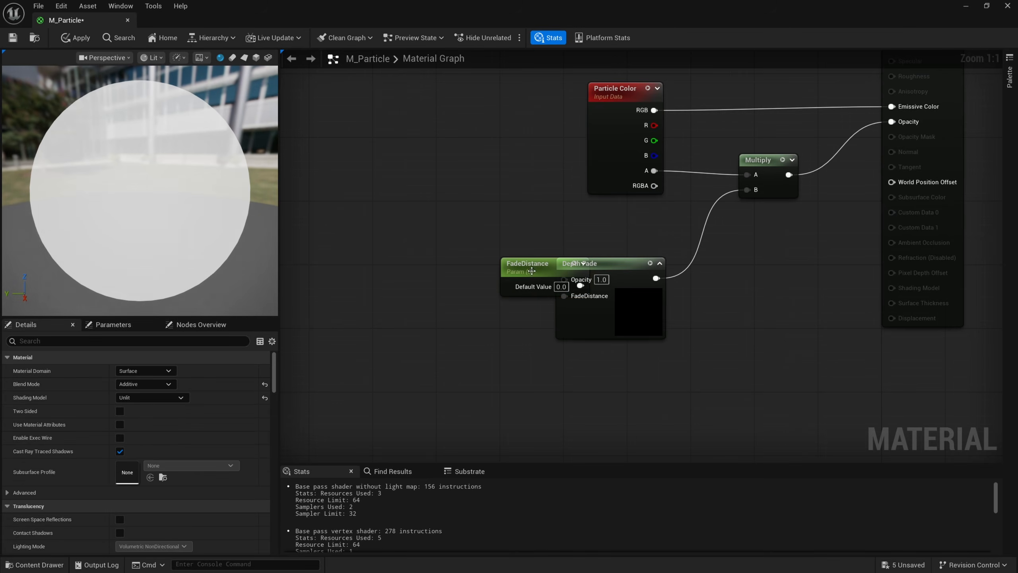
drag(532, 291, 467, 291)
click(502, 312)
text(25)
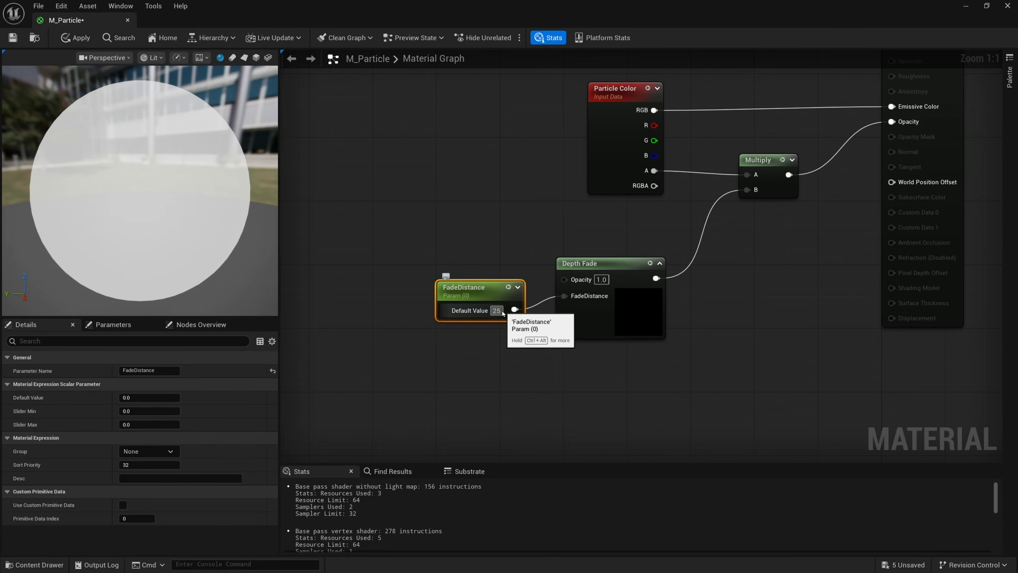
key(Return)
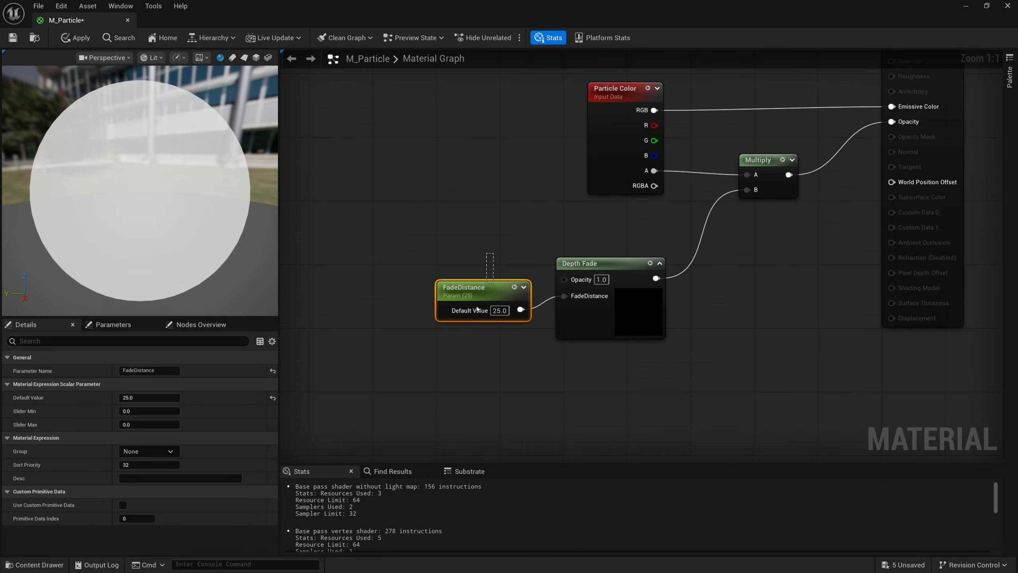
drag(485, 314, 485, 338)
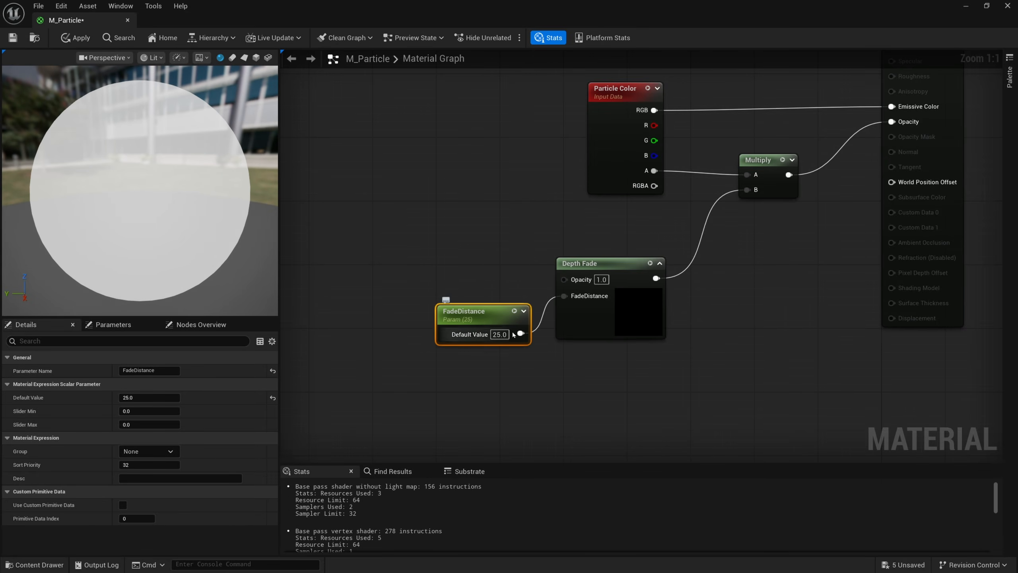
- Add a RadialGradientExponential node in the empty graph area before the FadeDistance parameter
right_drag(475, 350, 497, 354)
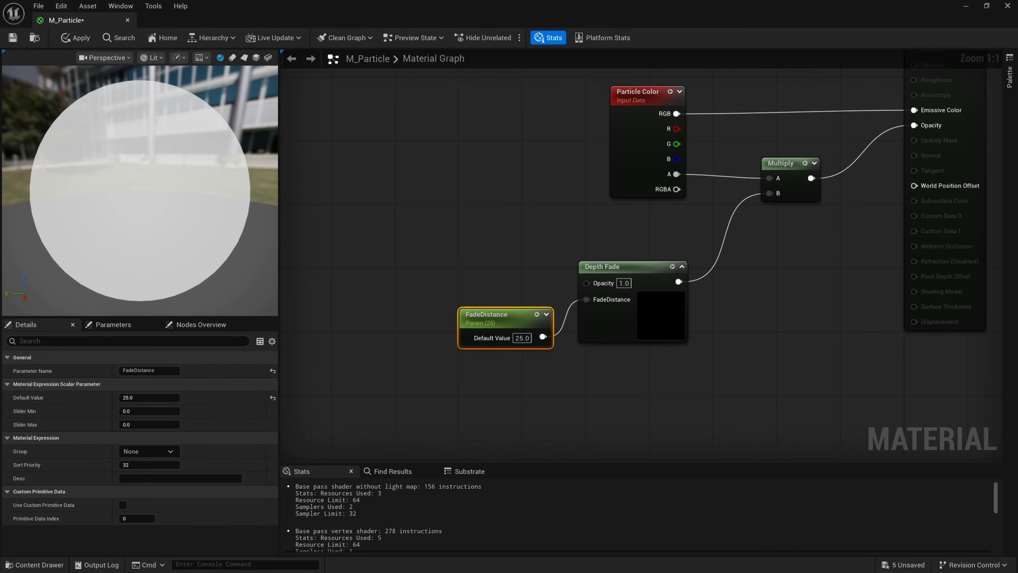
right_drag(433, 269, 543, 262)
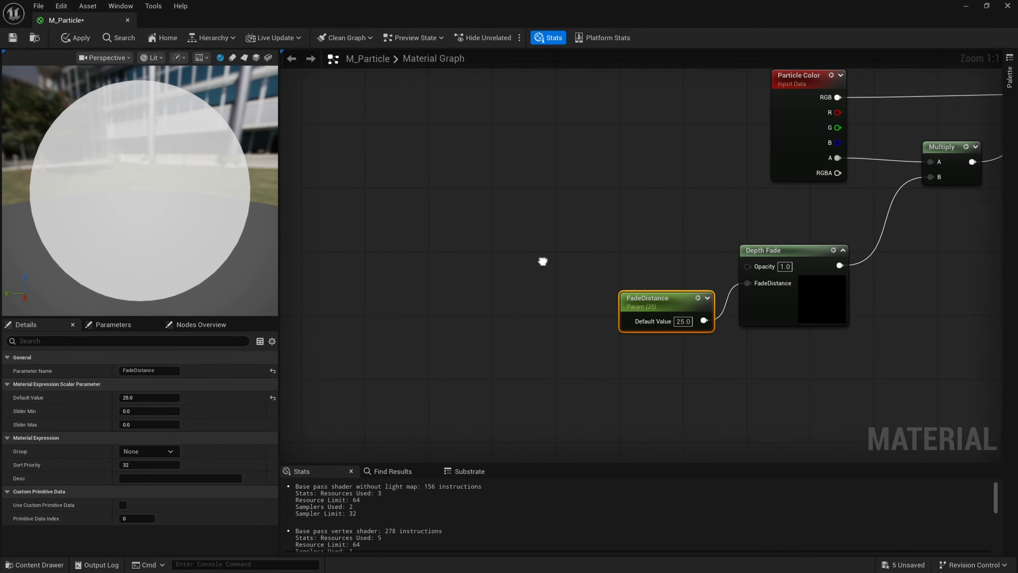
right_click(388, 297)
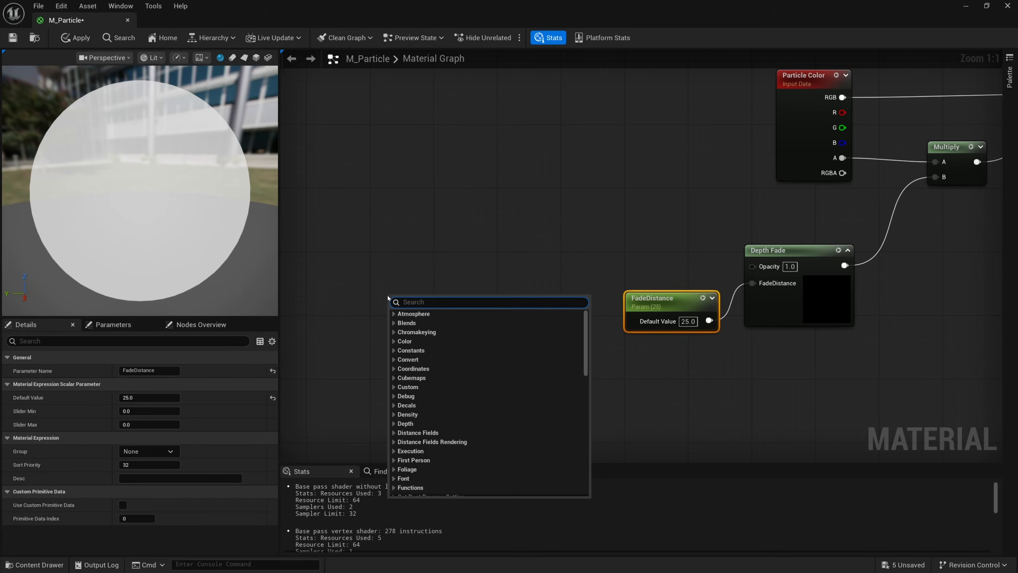
text(radi)
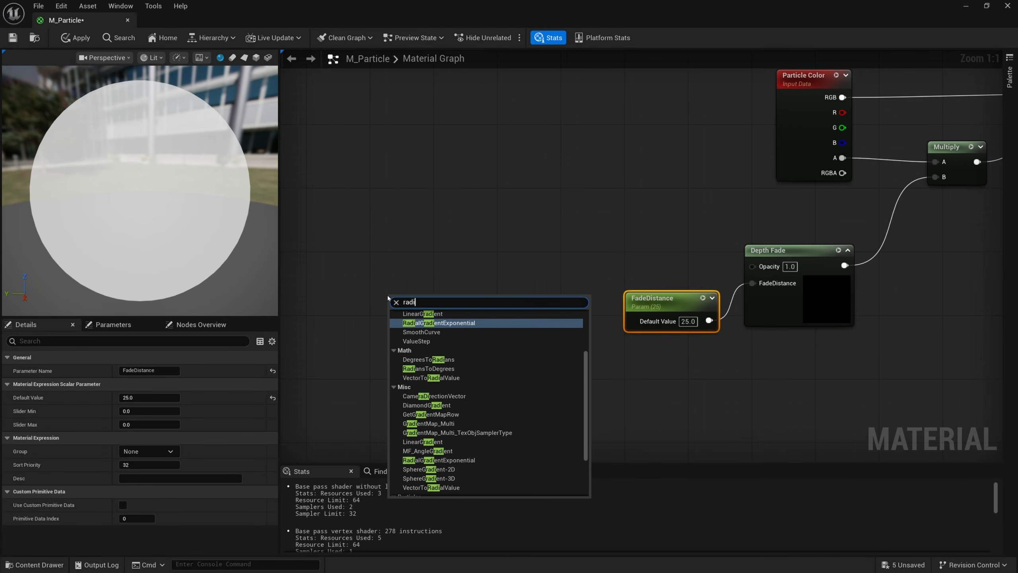
click(477, 324)
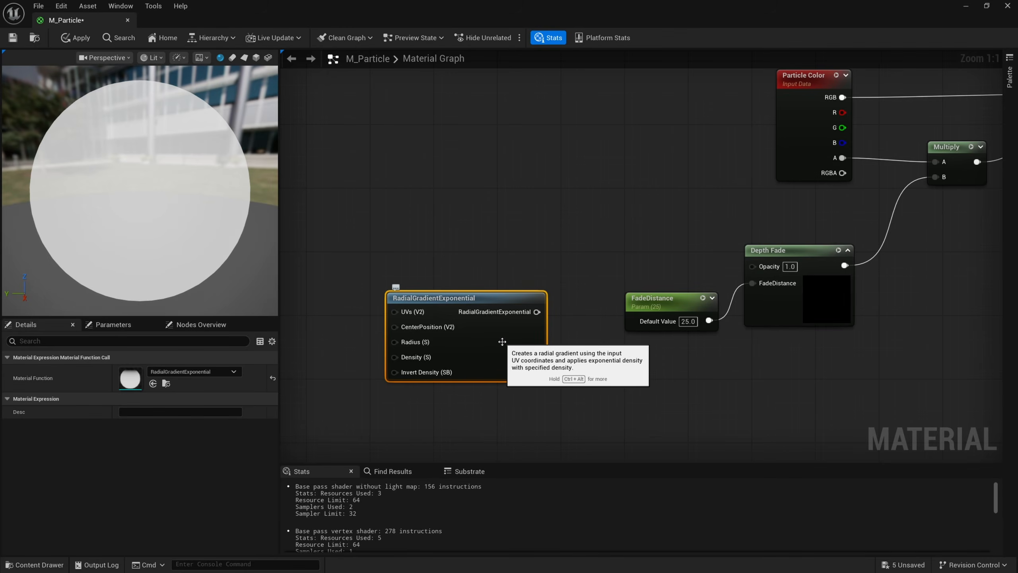
- Promote RadialGradientExponential's Radius and Density inputs to parameters and stack both parameter nodes beside it
right_drag(476, 380, 538, 367)
right_click(482, 323)
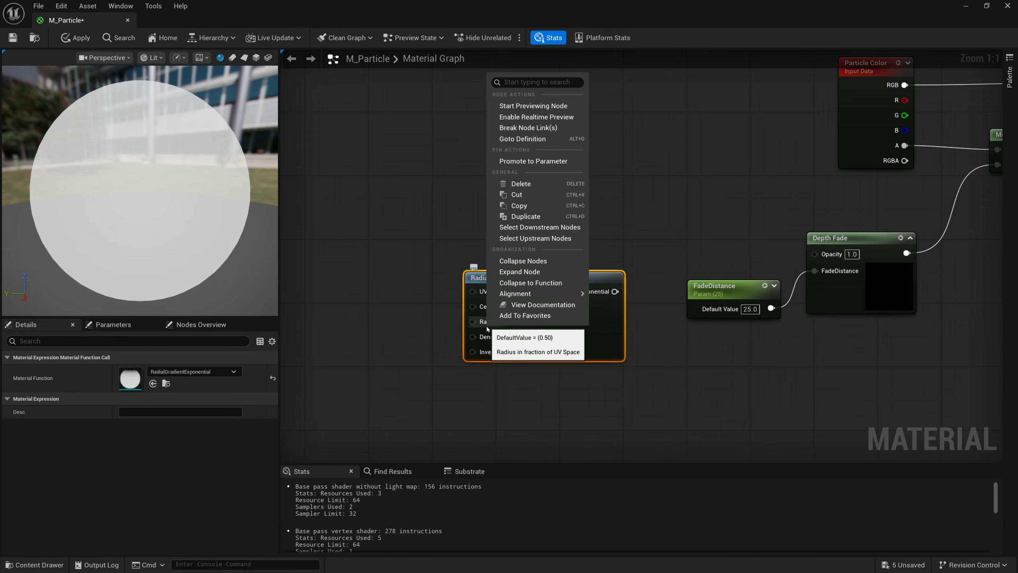
click(561, 160)
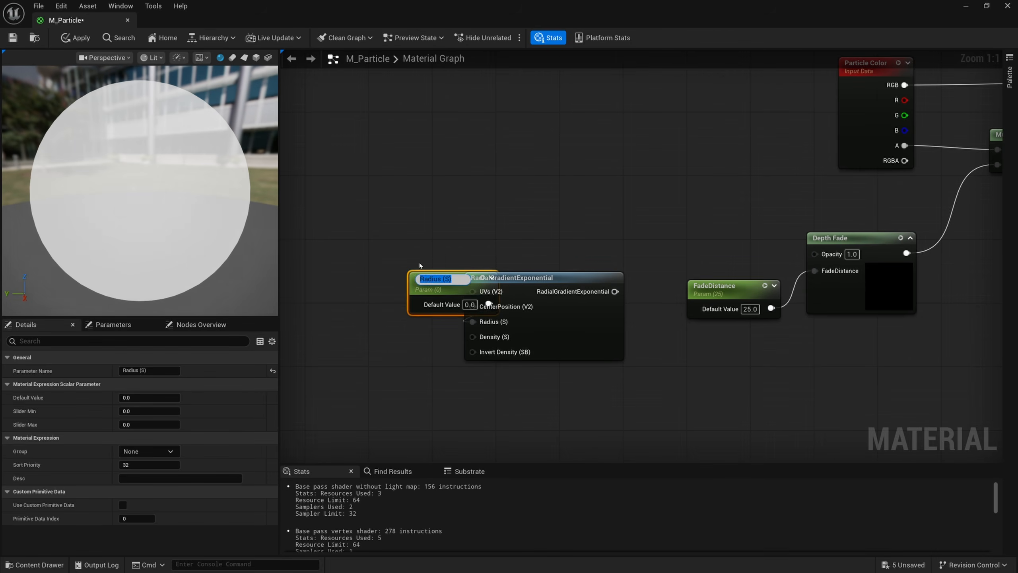
drag(441, 286, 377, 301)
right_click(473, 337)
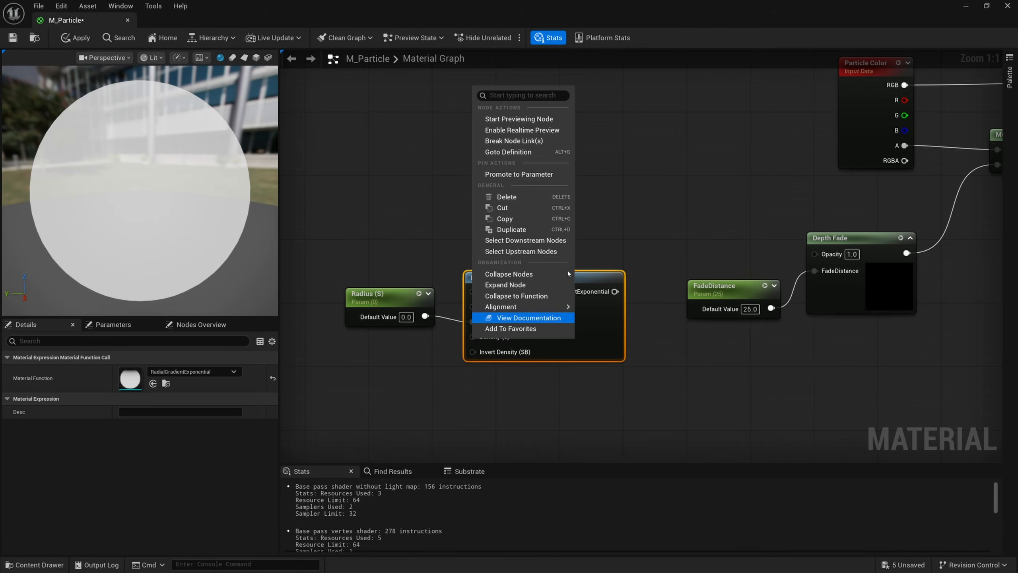
click(547, 179)
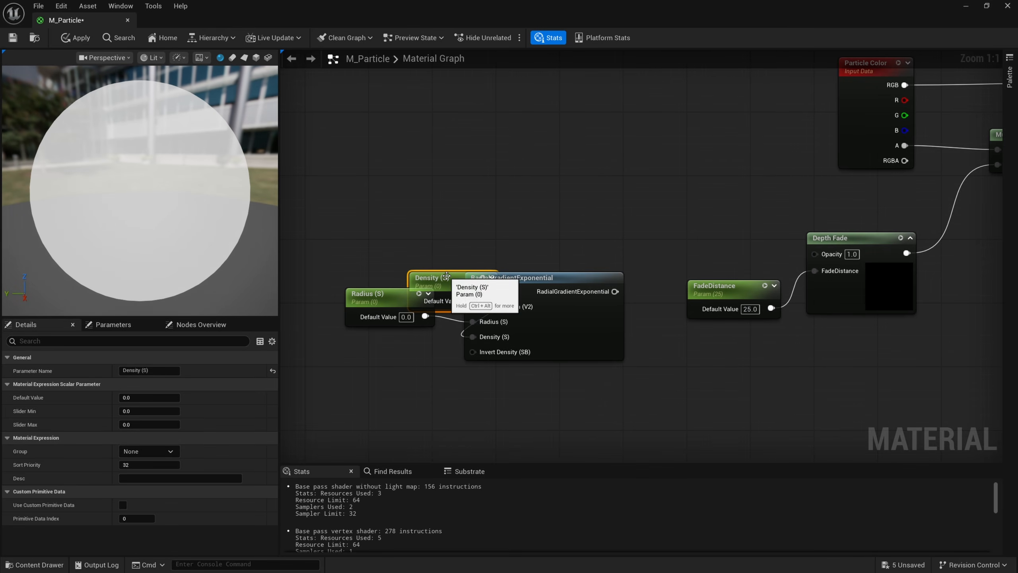
drag(444, 276, 379, 339)
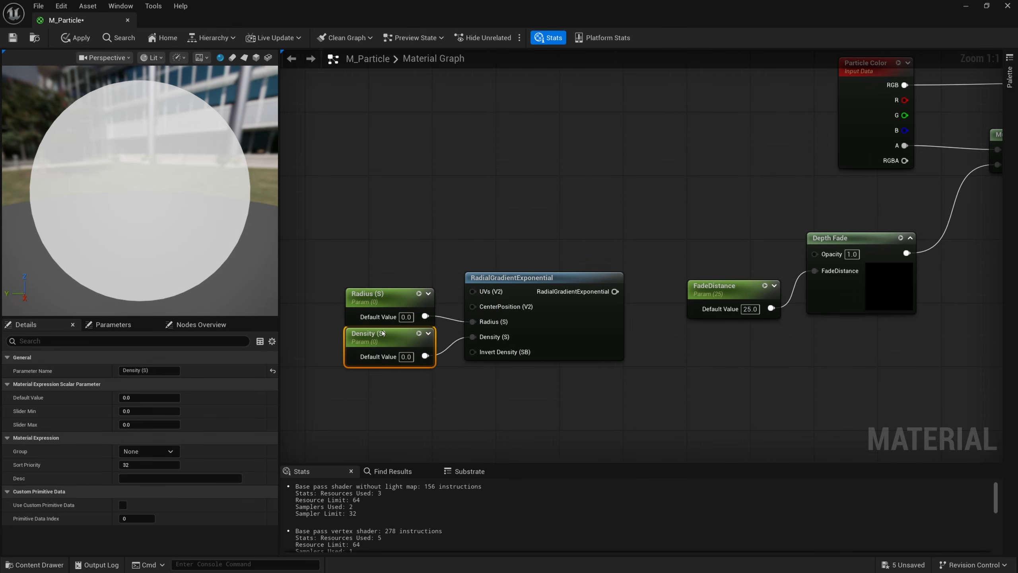
- Set the default values of the Radius and Density parameters to 0.5 each
click(406, 364)
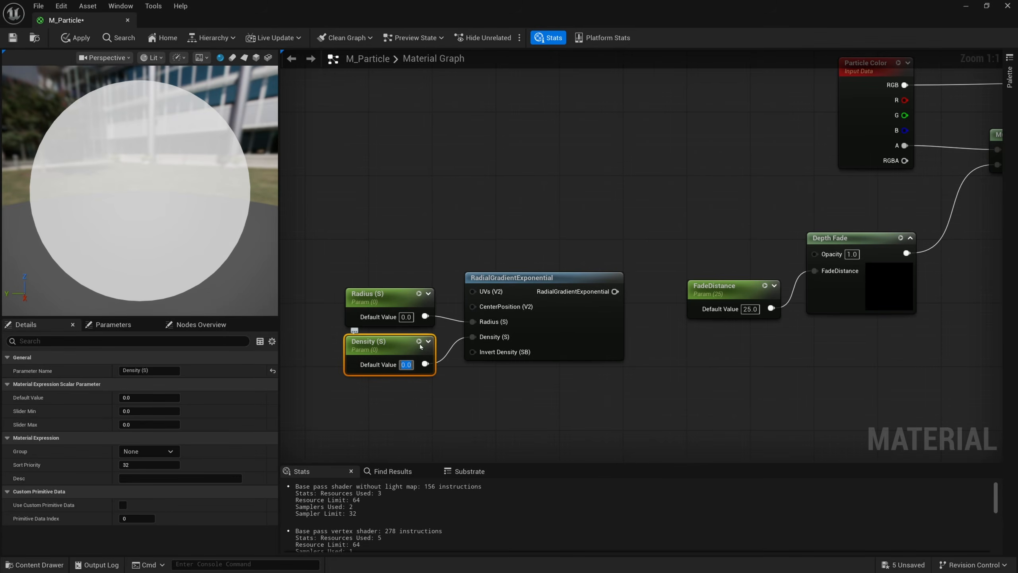
click(409, 318)
text(0.5)
key(Return)
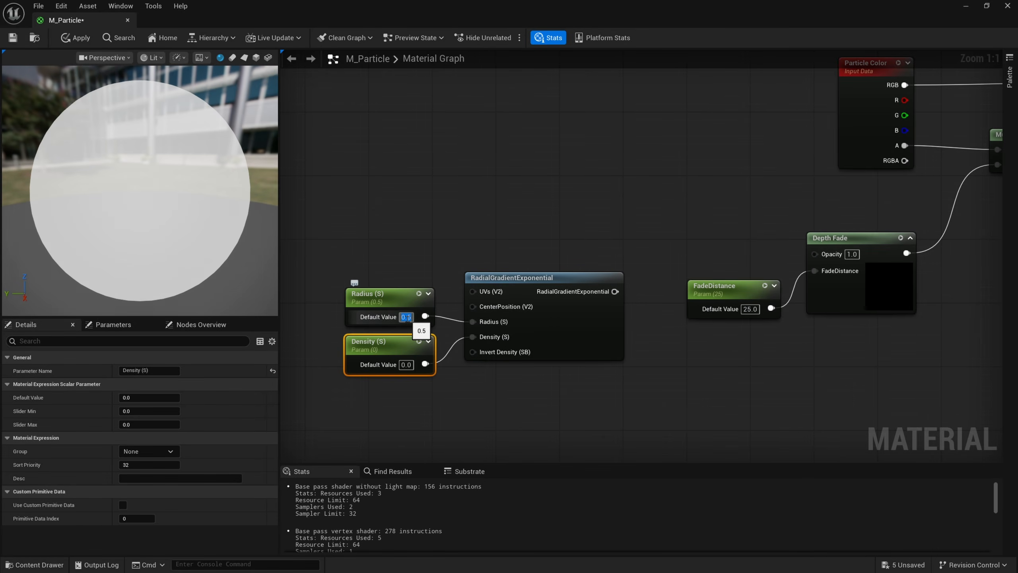
click(405, 364)
text(0.5)
key(Return)
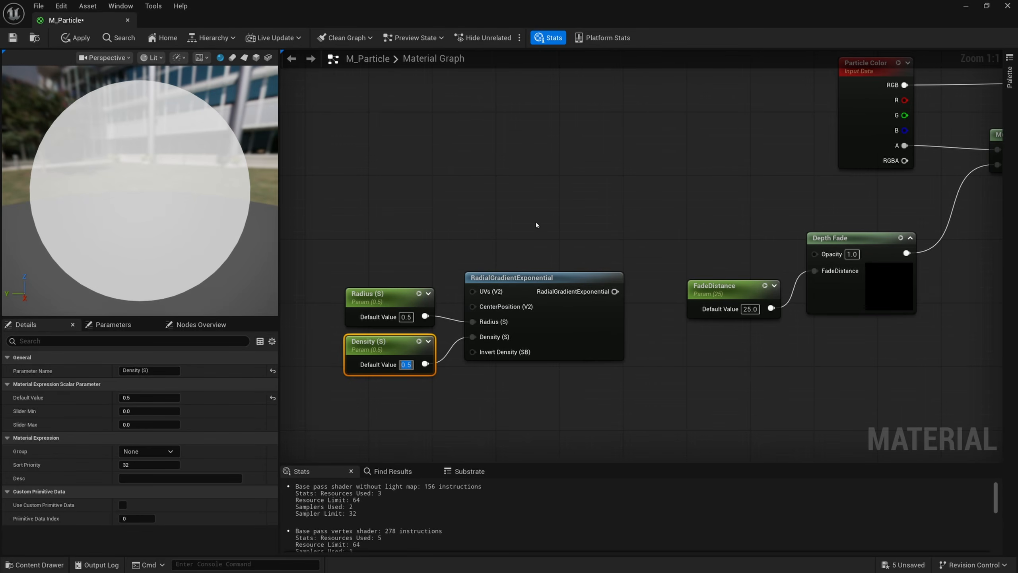
- Add a second Multiply node, feeding the RadialGradientExponential output into its B input and its result into Depth Fade's Opacity
right_drag(555, 195, 523, 190)
right_drag(500, 274, 441, 274)
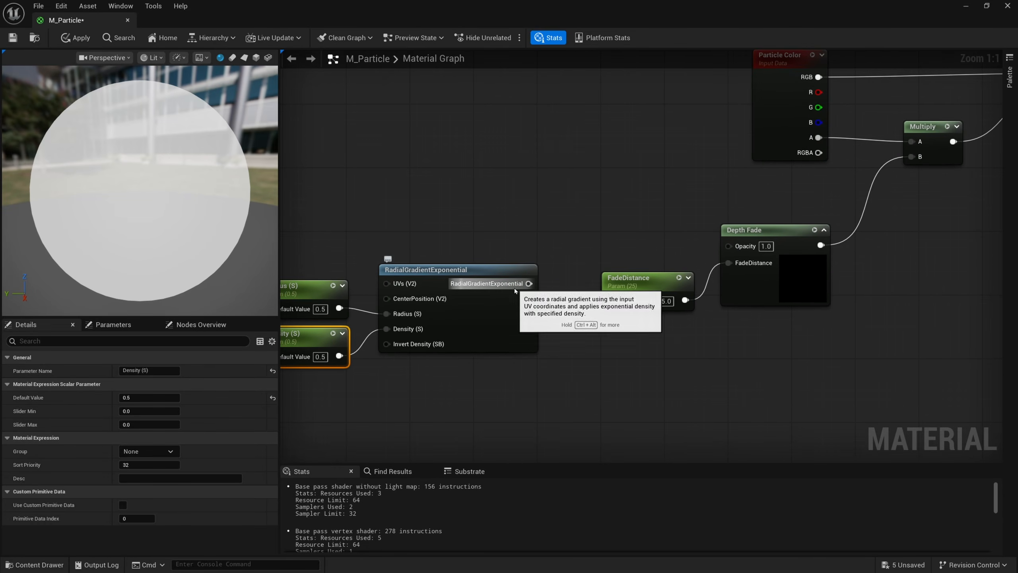
right_drag(501, 297, 472, 305)
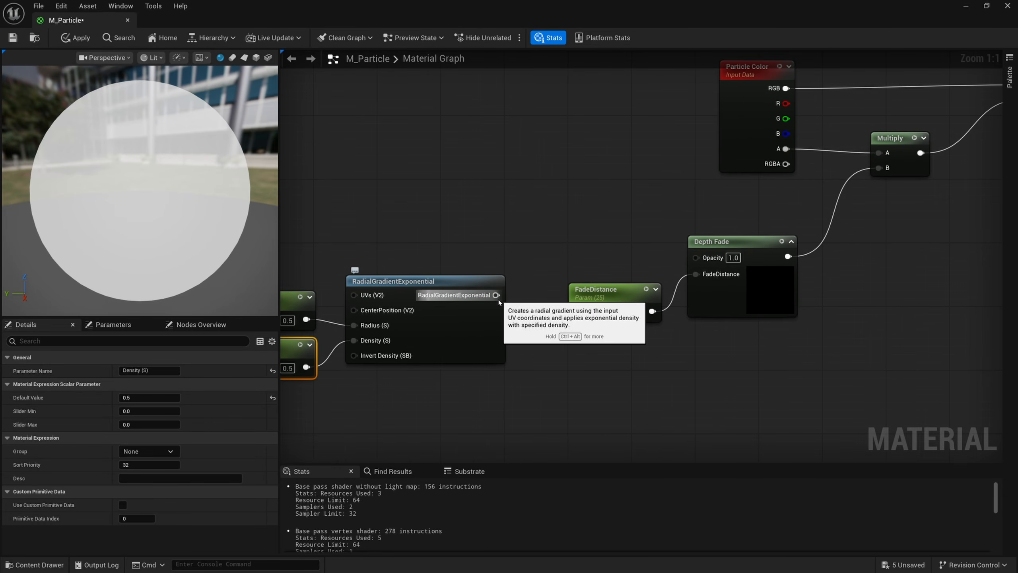
click(550, 175)
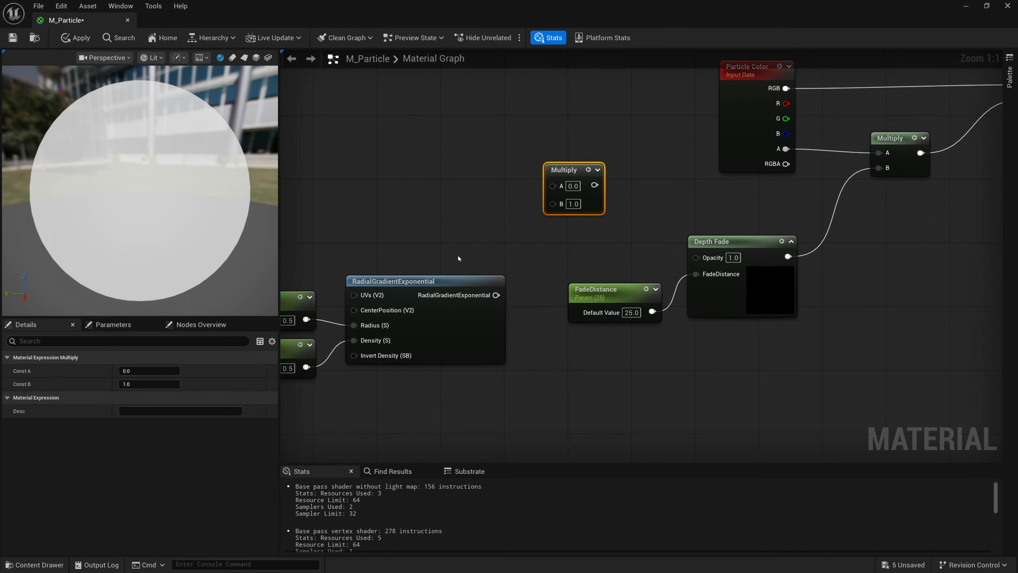
drag(496, 294, 696, 255)
right_drag(549, 275, 679, 295)
drag(680, 219, 578, 156)
- Add a TextureSampleParameter2D node above the Radius parameter and name it Texture
click(439, 169)
right_drag(439, 169, 526, 186)
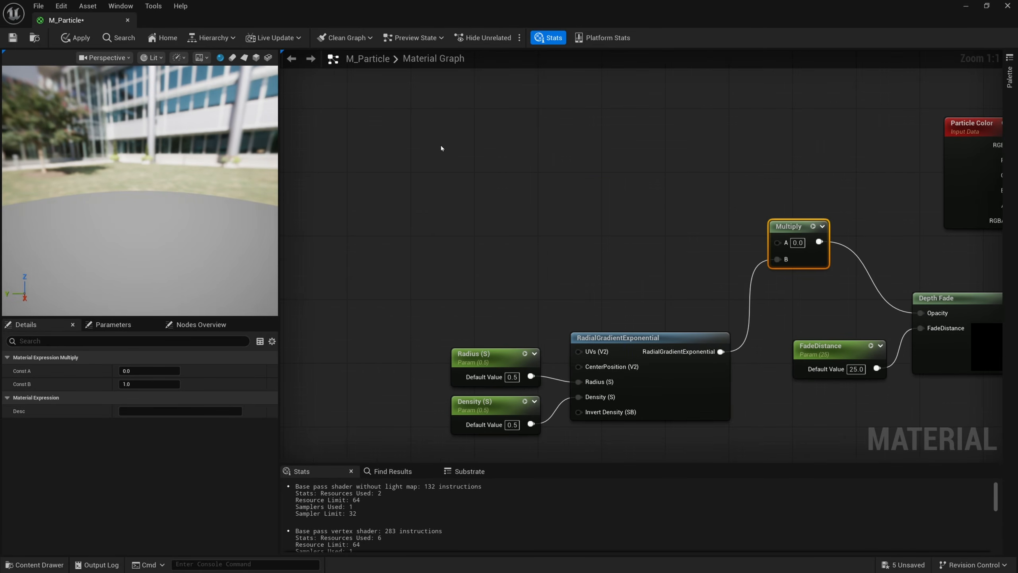
right_click(450, 137)
text(tex tu)
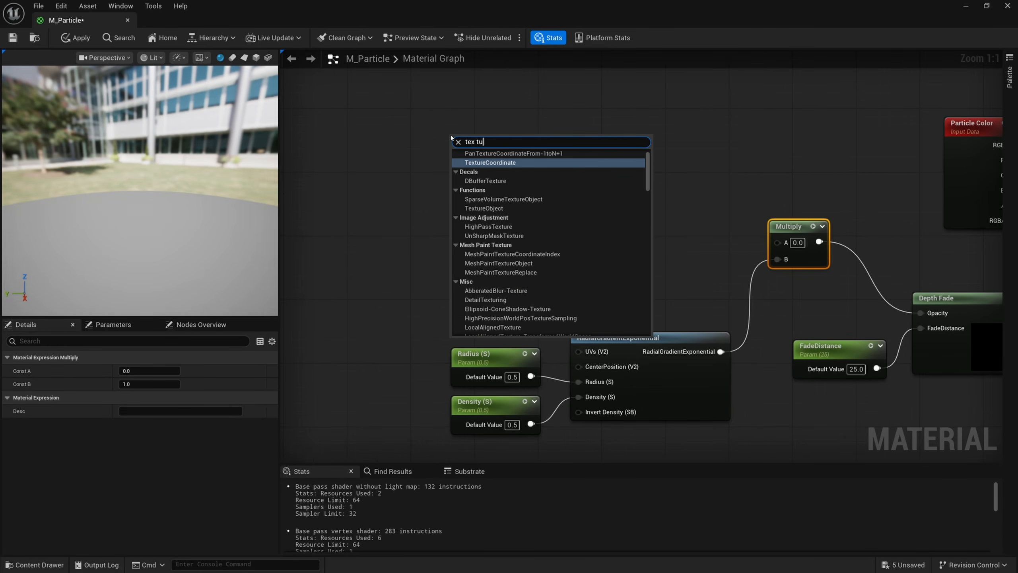
key(BackSpace)
key(BackSpace)
key(BackSpace)
key(BackSpace)
text(ture)
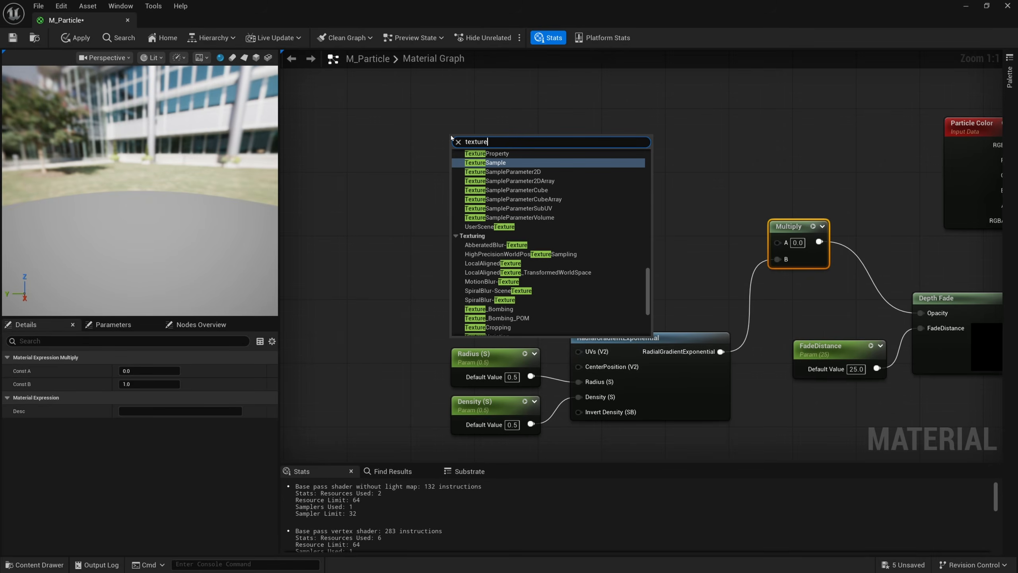
key(Down)
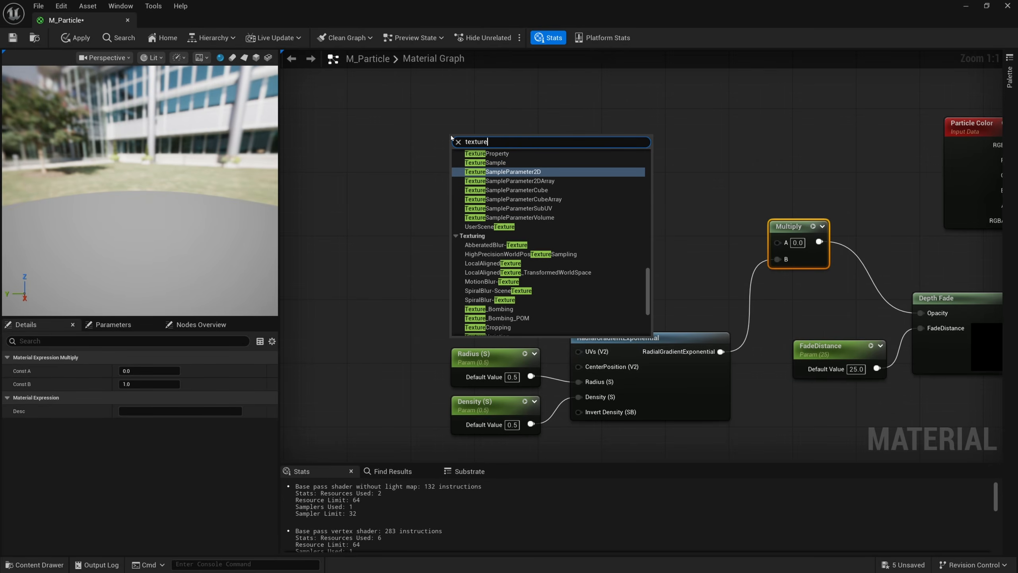
key(Return)
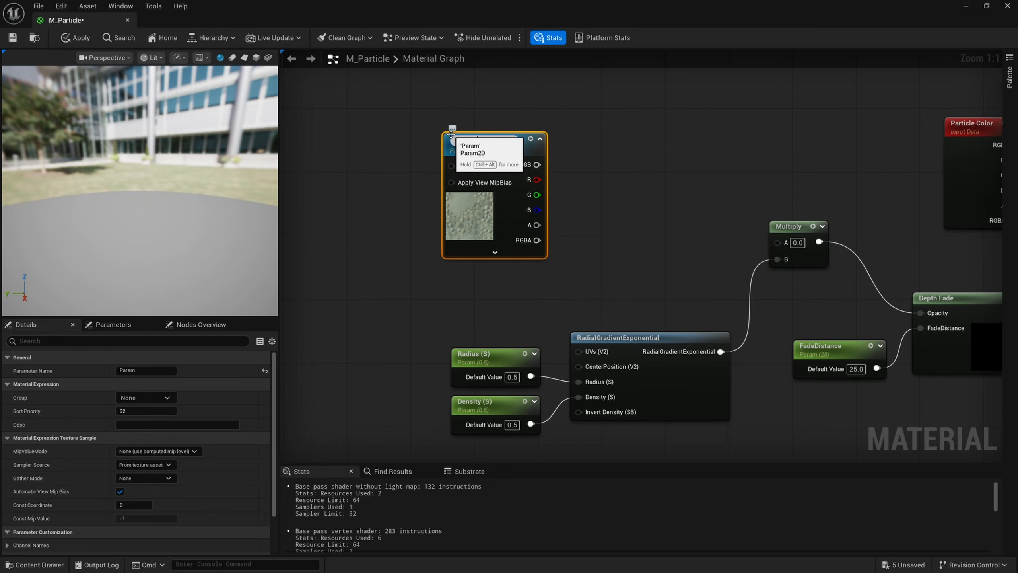
text(Texture)
key(Return)
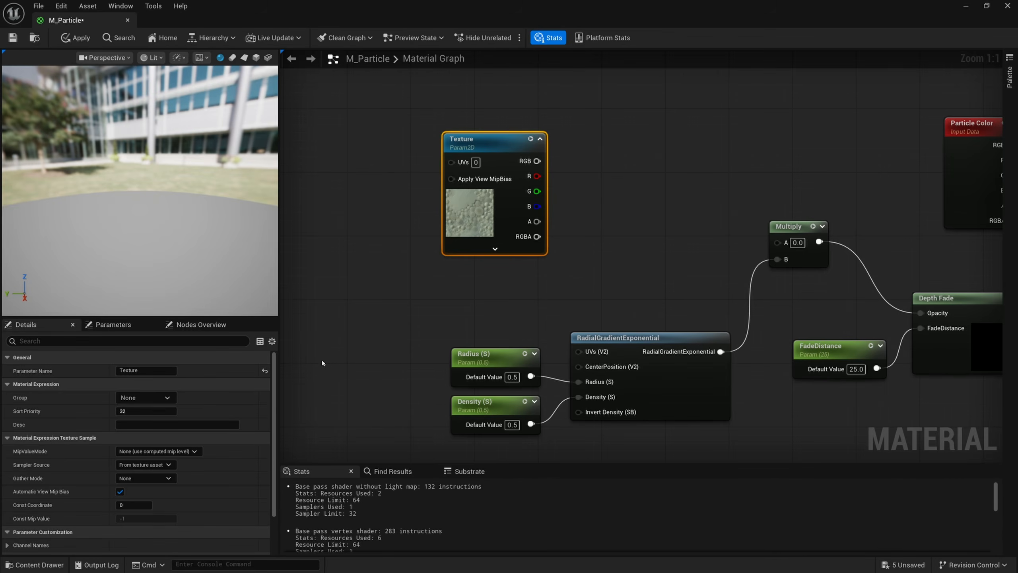
- Assign the TilingNoise05 texture to the Texture parameter node
scroll(27, 515, down, 3)
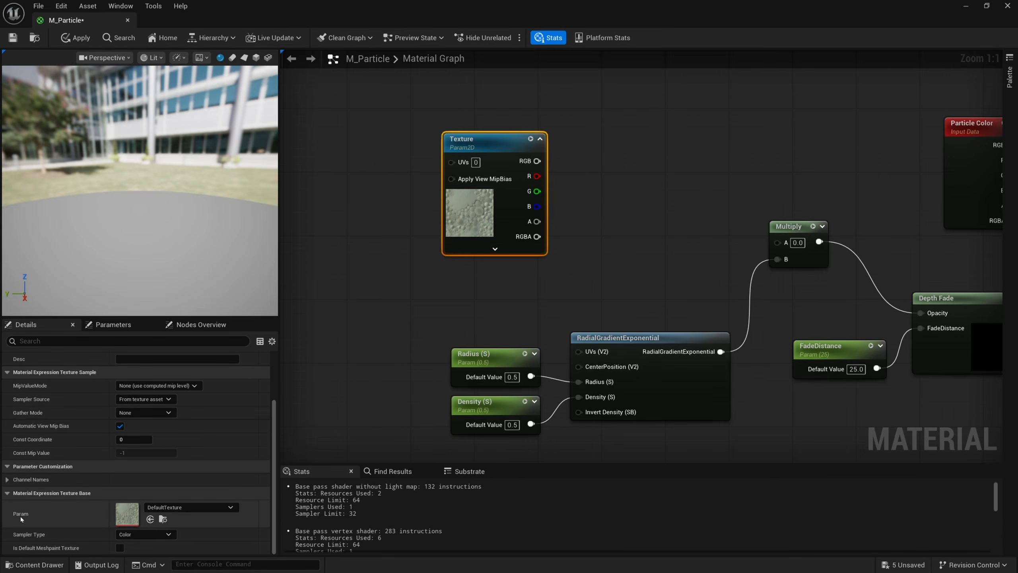
click(192, 507)
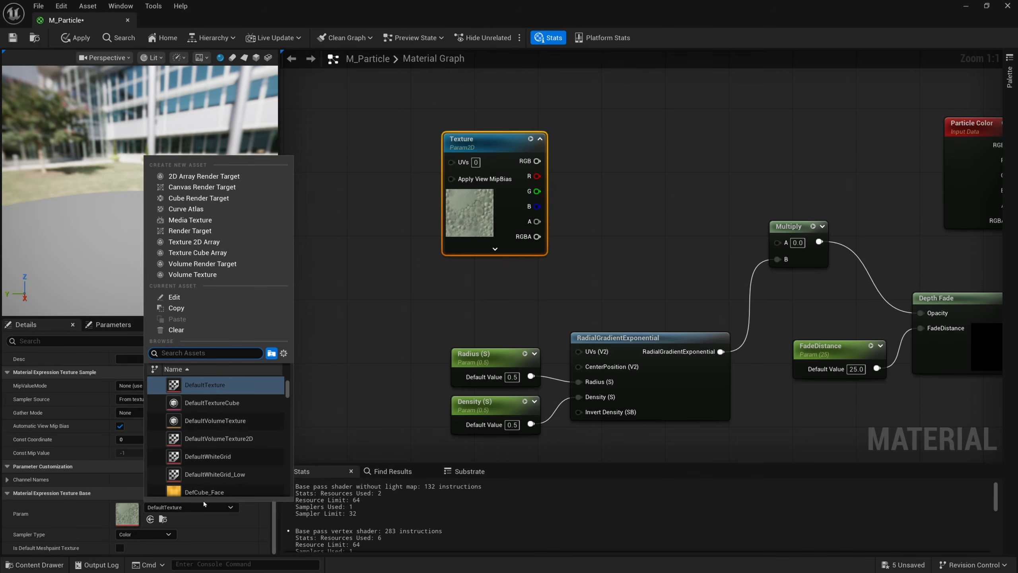
text(noise)
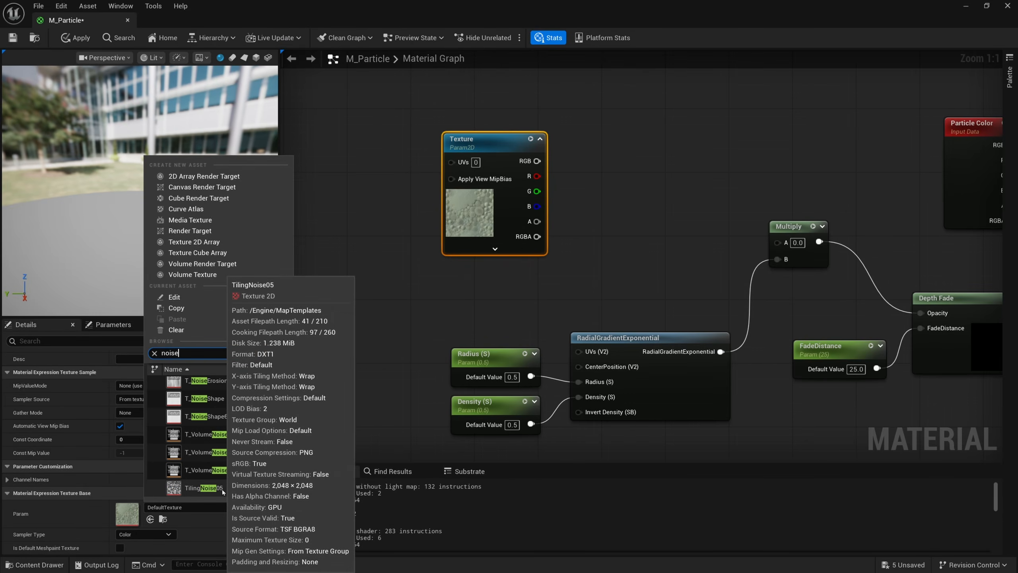
click(203, 487)
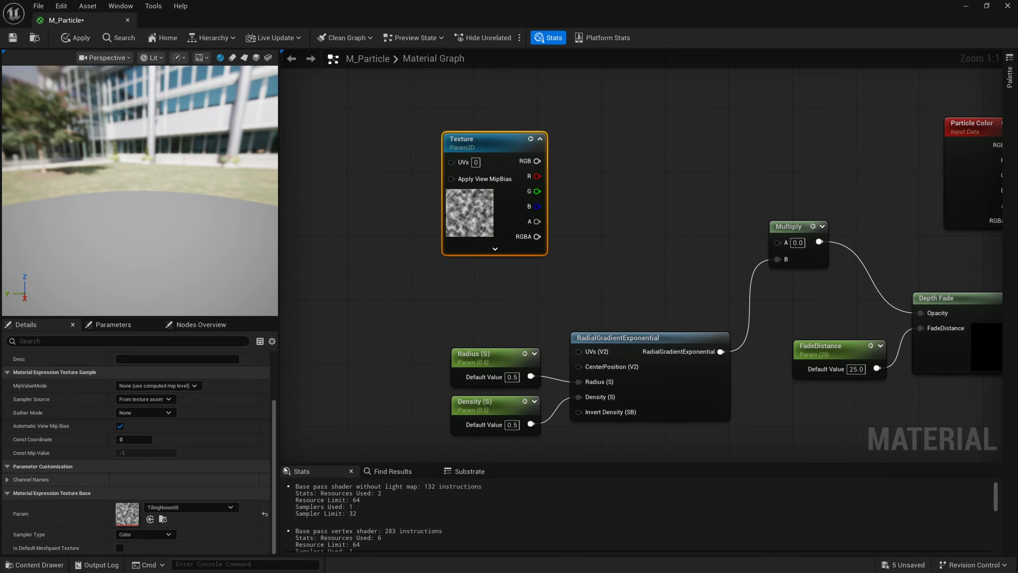
- Add a Subtract node fed by the Texture node's R output into its A input
right_drag(579, 227, 485, 248)
drag(443, 197, 518, 196)
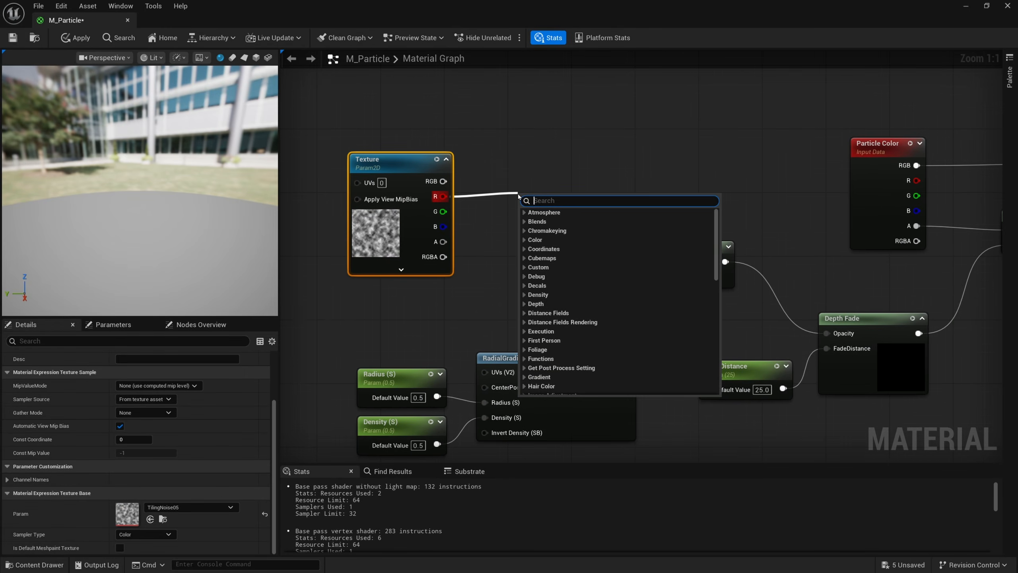
text(subtrac)
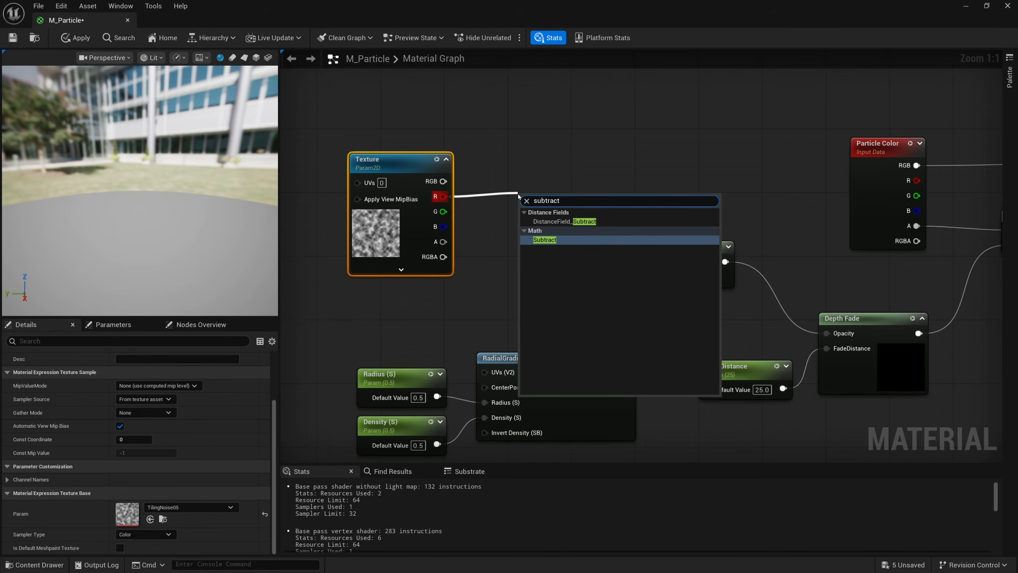
text(t)
key(Return)
drag(540, 205, 554, 190)
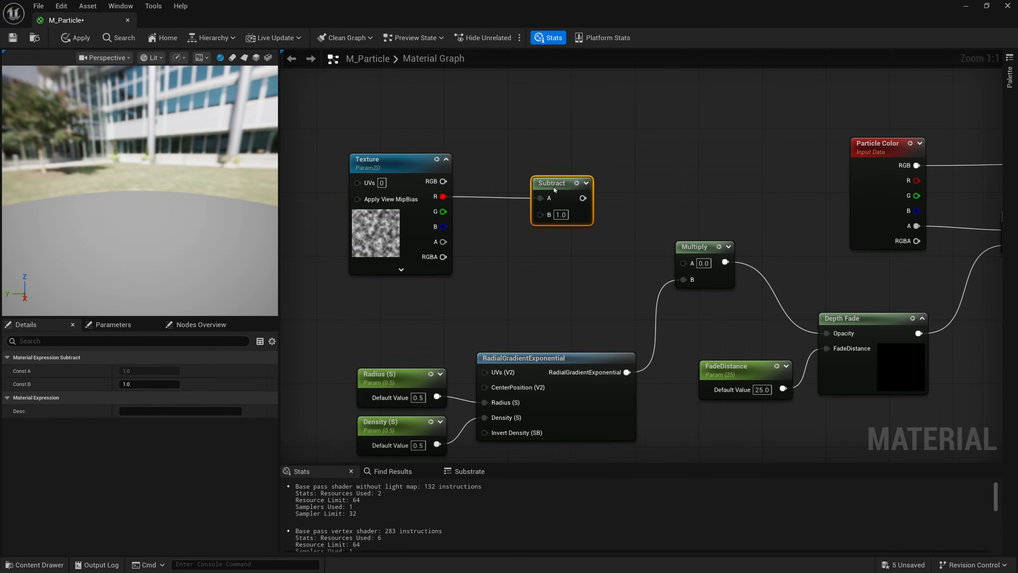
- Add a scalar parameter named Bias below the Subtract node and connect it to the Subtract node's B input
click(486, 248)
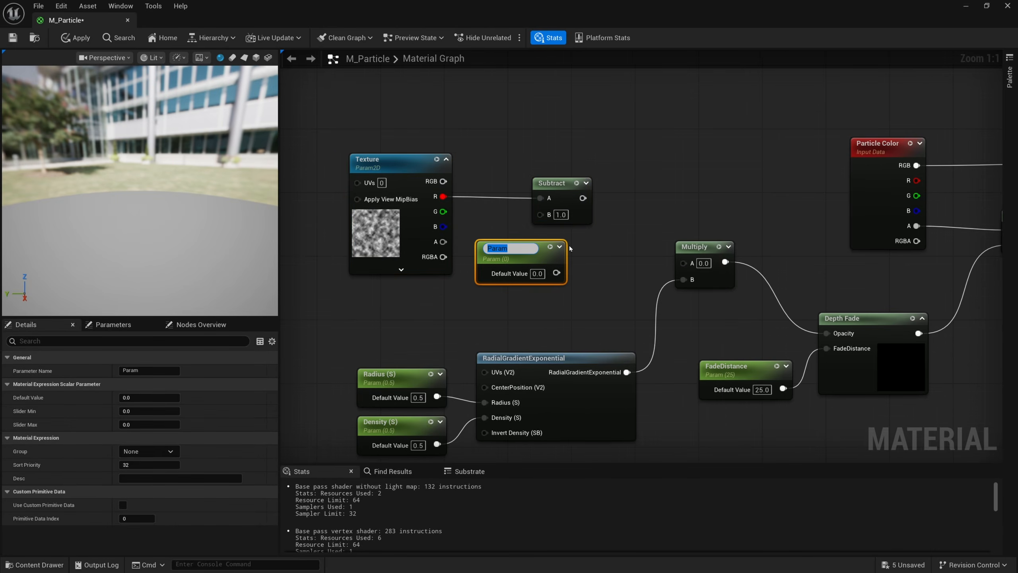
text(Bias)
key(Return)
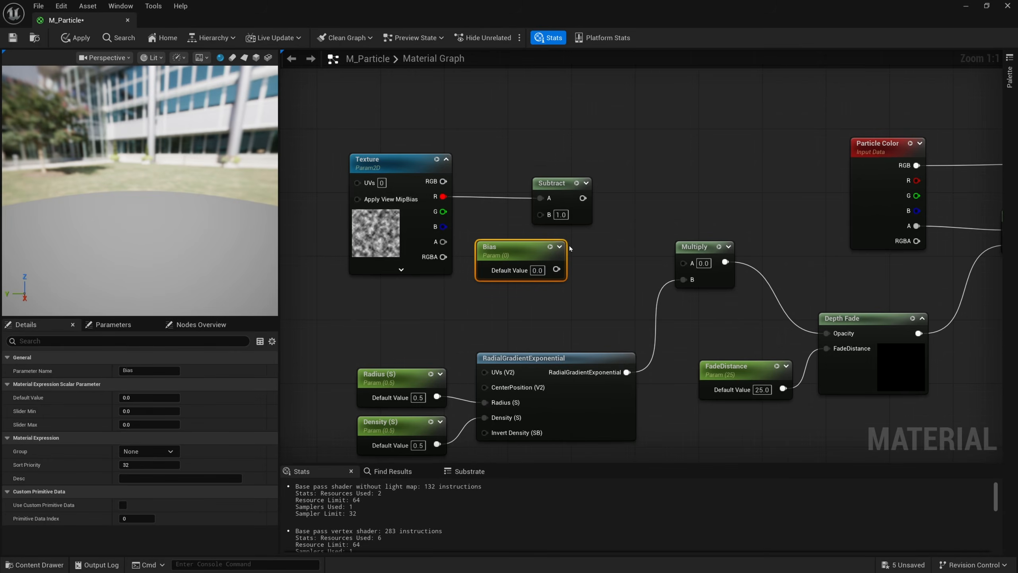
drag(557, 269, 540, 215)
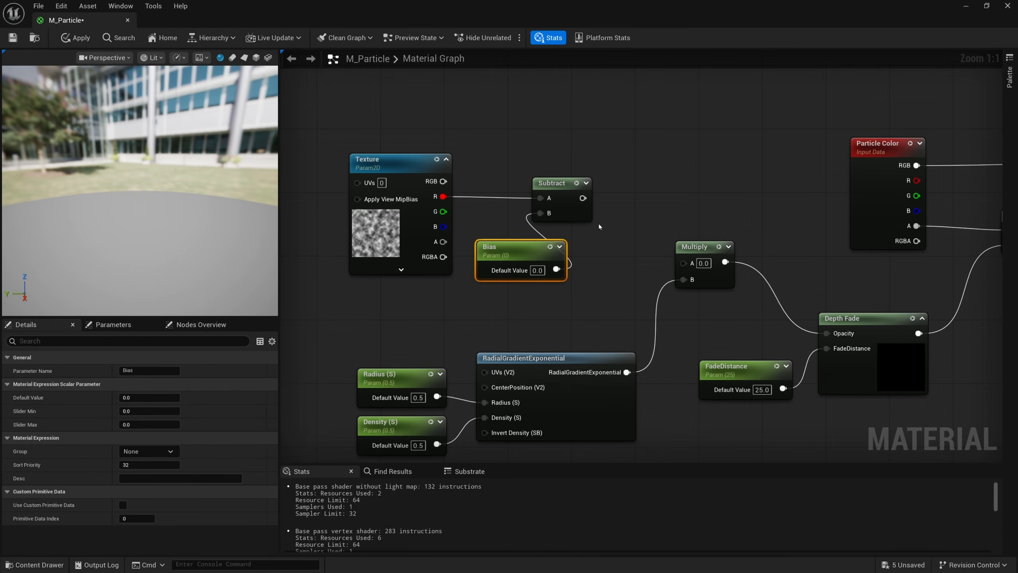
- Add a Power node after the Subtract node, with the Subtract result feeding its Base input
right_drag(580, 198, 523, 219)
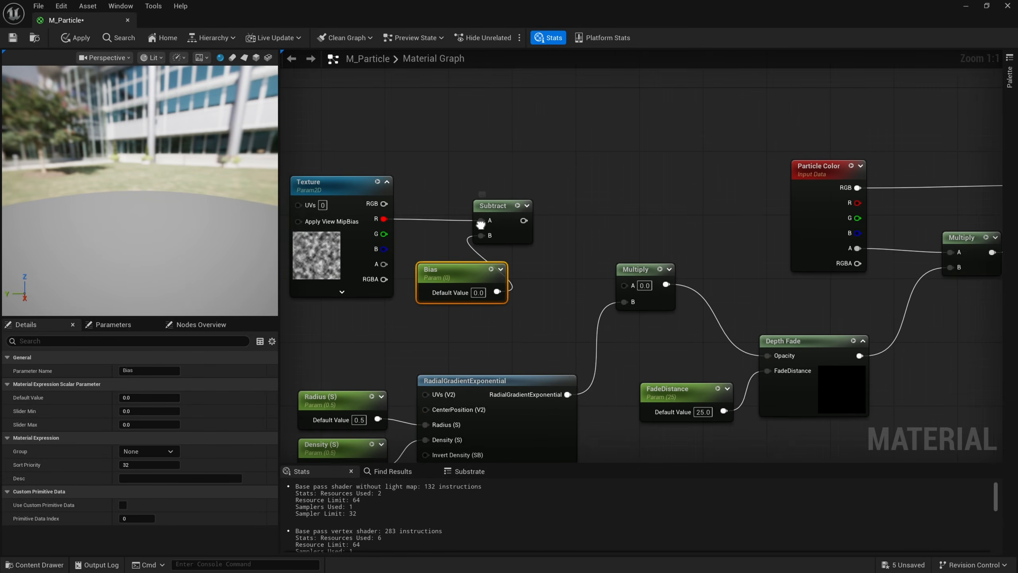
click(332, 238)
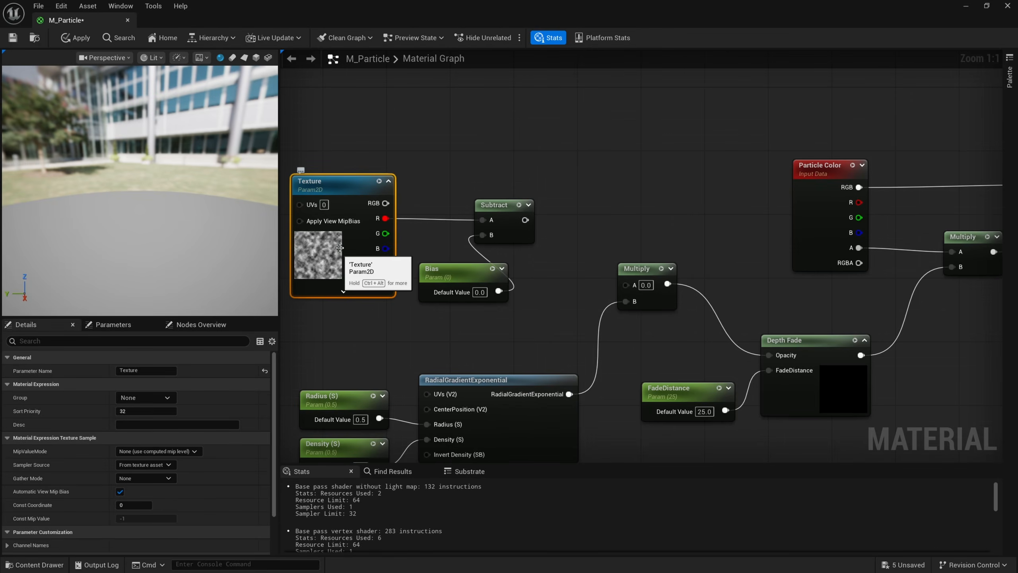
drag(525, 220, 583, 223)
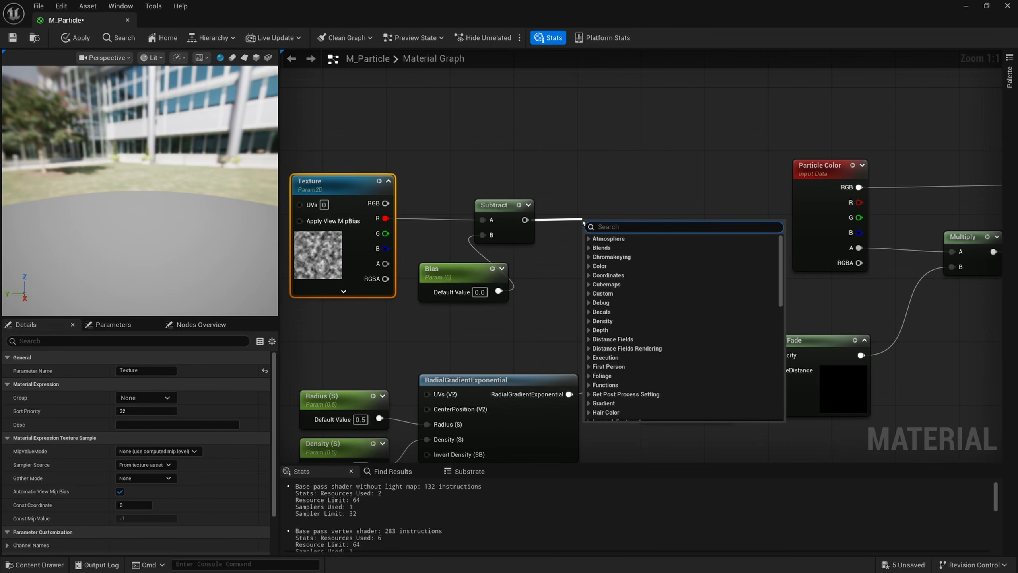
text(power)
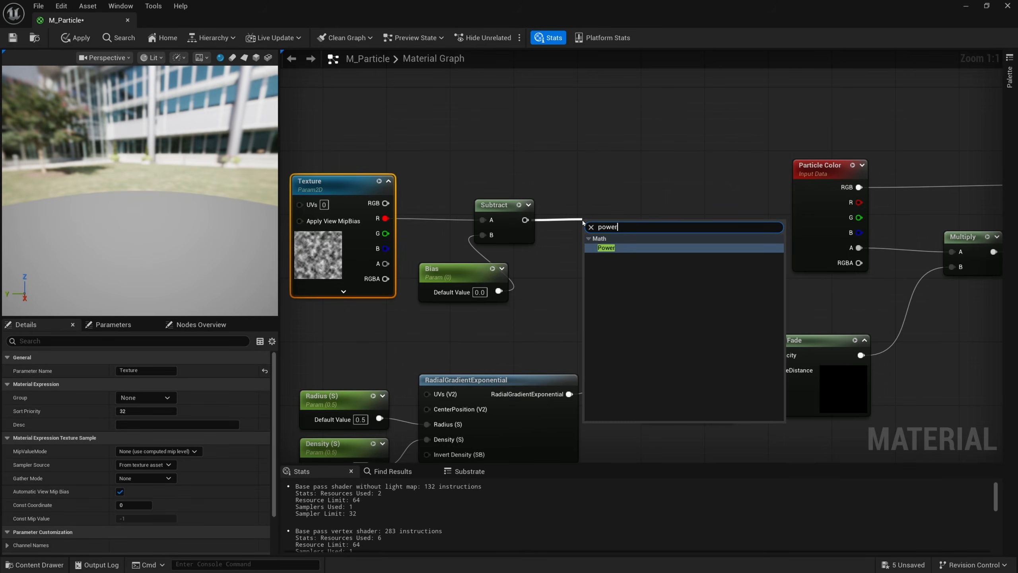
key(Return)
drag(591, 211, 574, 204)
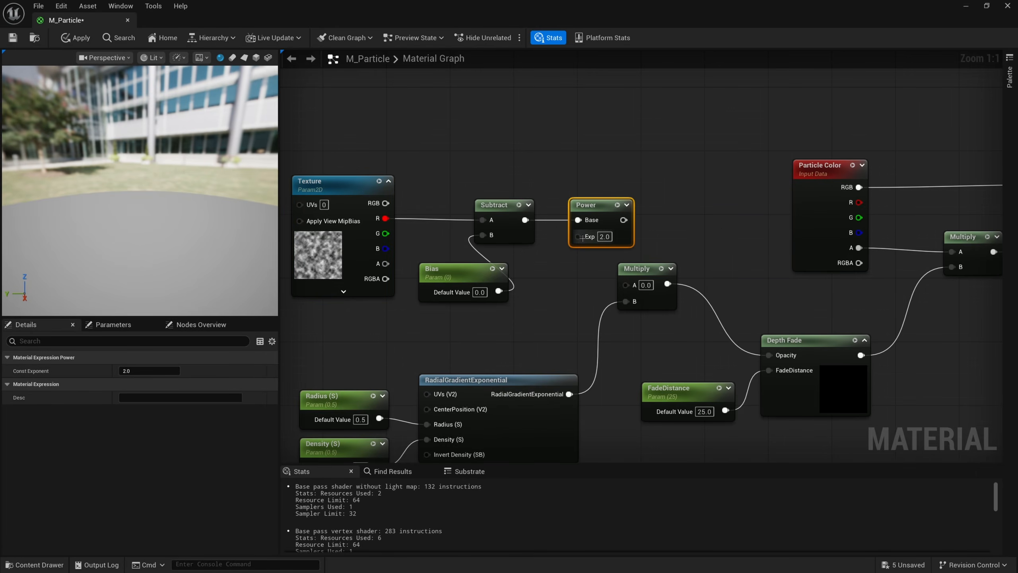
- Shift the Texture, Subtract, Bias and Power nodes away from the gradient's Multiply node and tidy their spacing
right_drag(584, 220, 619, 213)
drag(610, 162, 486, 281)
drag(537, 229, 521, 229)
drag(452, 139, 397, 206)
drag(389, 206, 372, 205)
drag(597, 171, 389, 302)
mouse_move(493, 266)
mouse_down()
mouse_move(460, 266)
mouse_move(493, 278)
mouse_up()
- Duplicate the Bias parameter below the Power node and name the copy Contrast
click(502, 268)
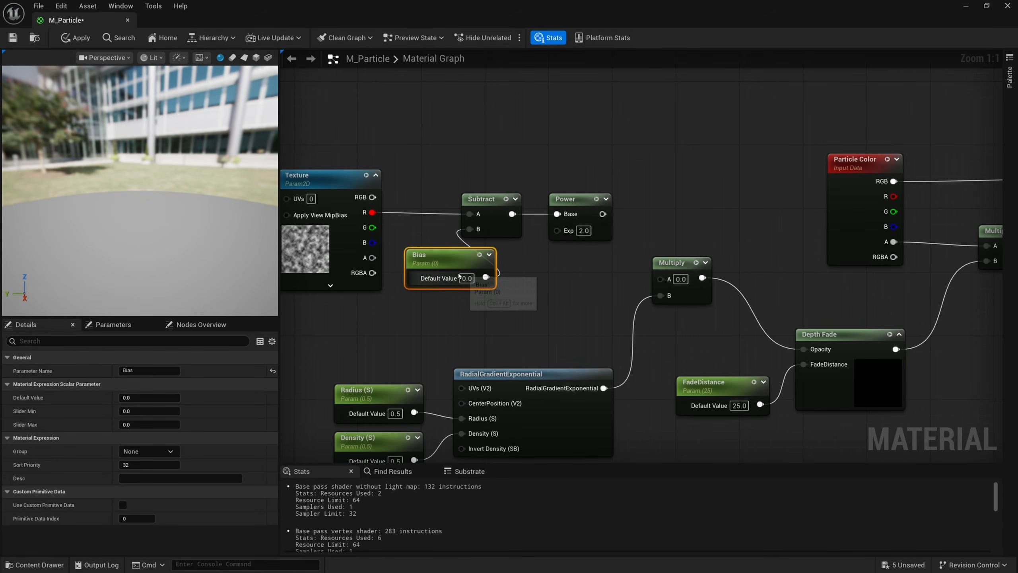
key(ctrl+c)
key(ctrl+v)
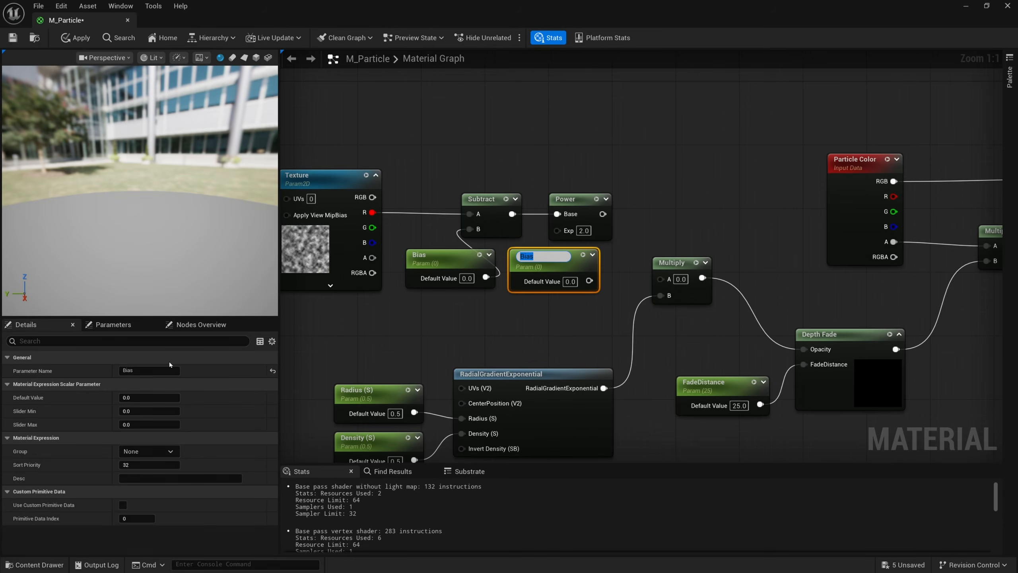
click(132, 369)
text(Contras)
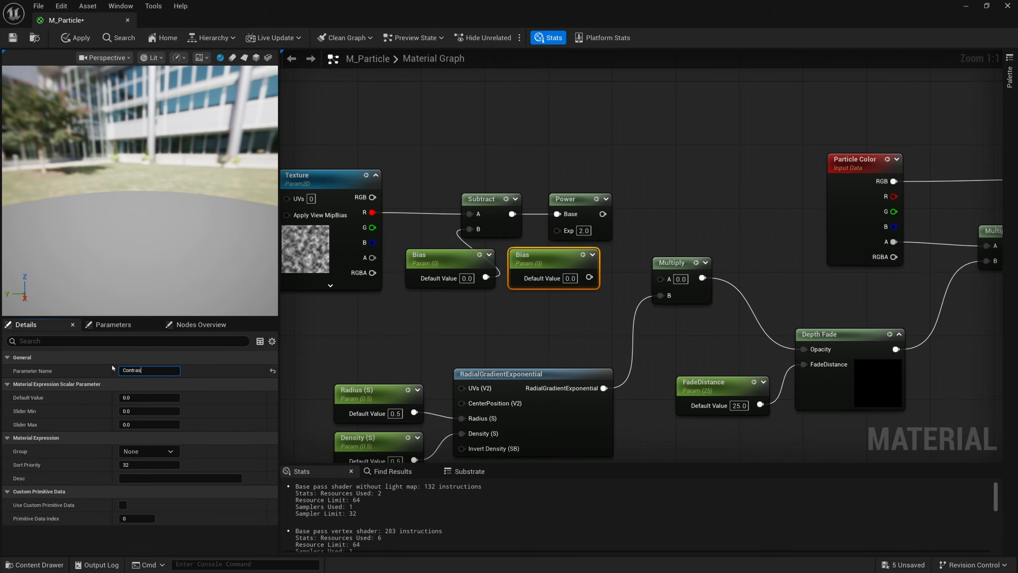
text(t)
key(Return)
- Set Contrast's default value to 2 and wire it into Power's Exp input, with Power's output feeding the gradient Multiply's A input
click(571, 278)
text(2)
drag(586, 277, 660, 279)
right_drag(438, 302, 662, 292)
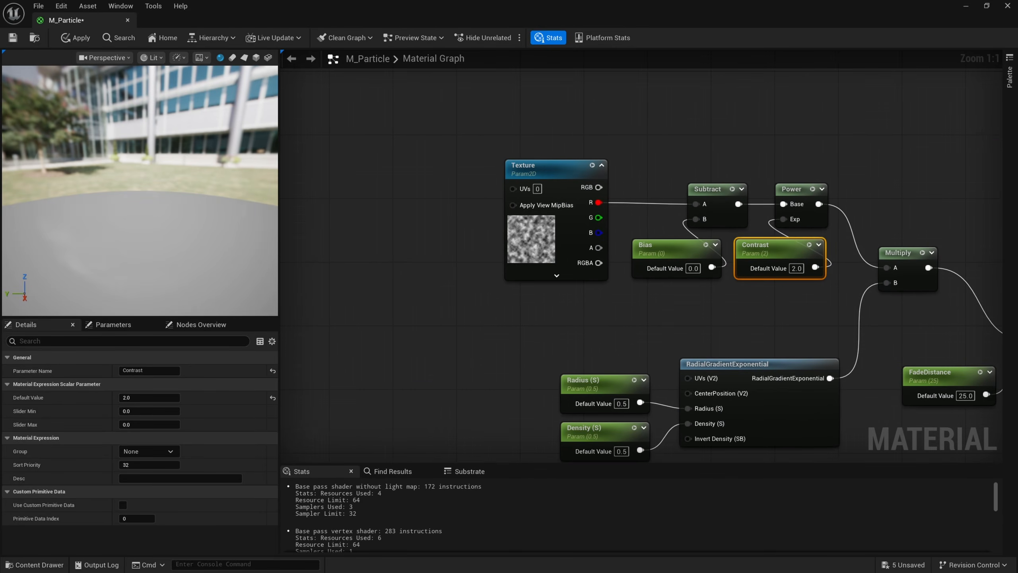
- Add a Multiply node before the Texture node, with its output feeding the Texture's UVs input
right_drag(449, 179, 488, 186)
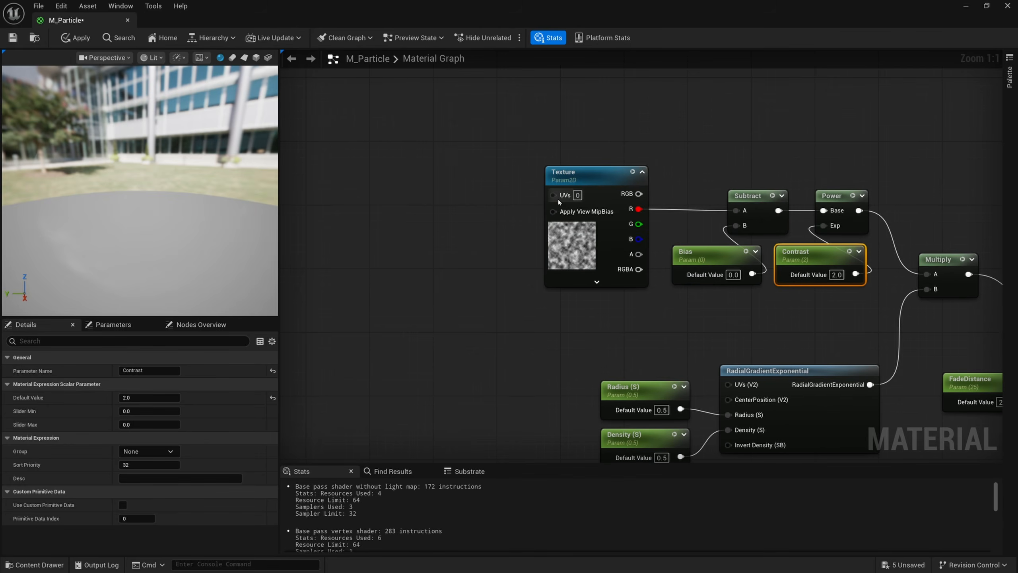
drag(553, 195, 478, 196)
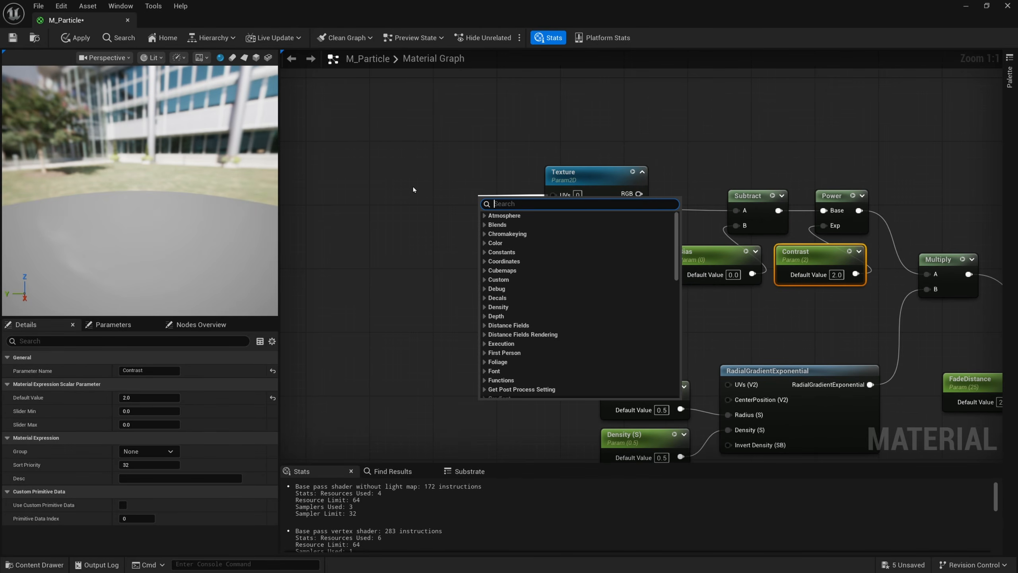
text(multiply)
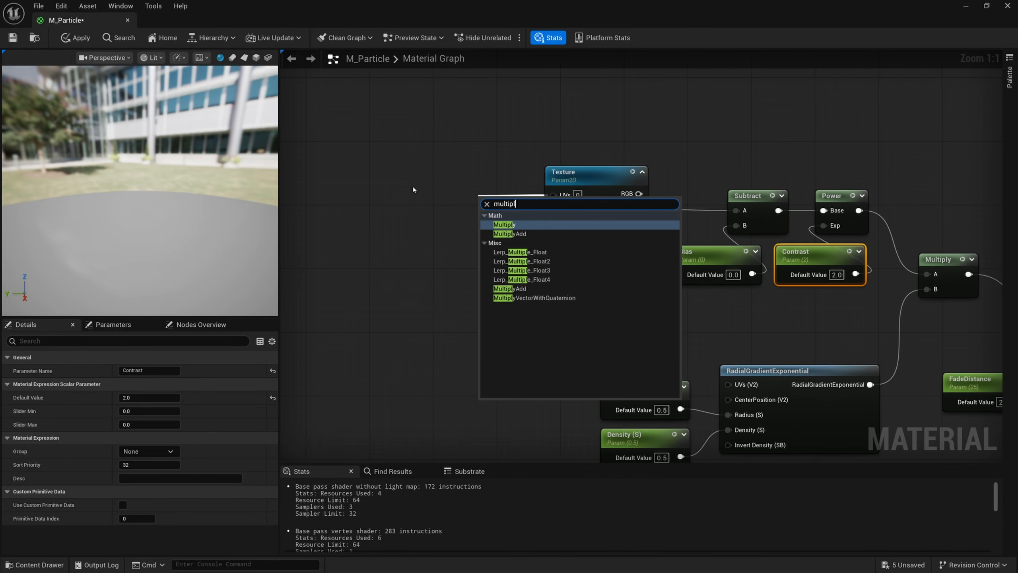
key(Return)
drag(494, 197, 470, 196)
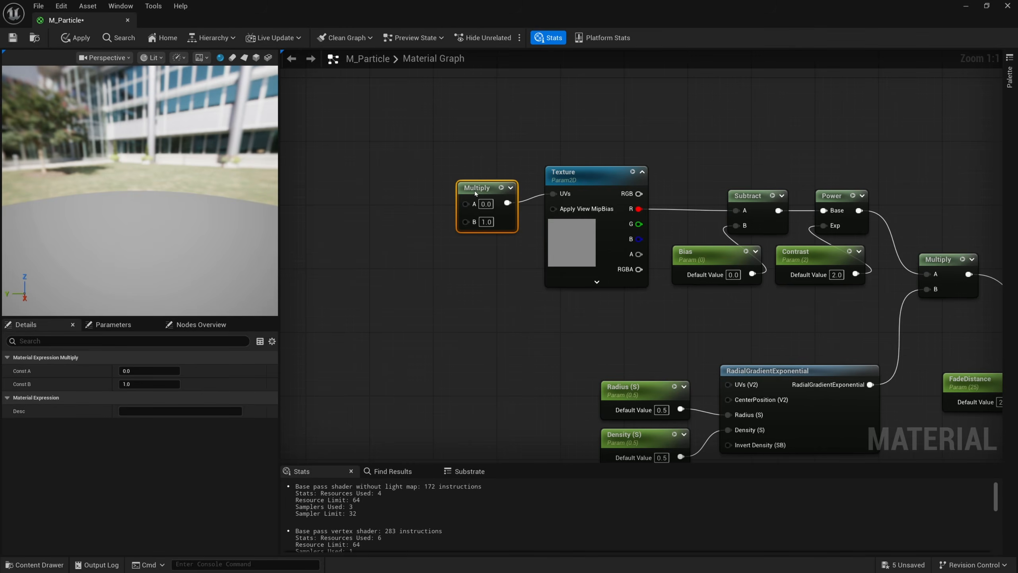
- Add a TextureCoordinate node, connect it to the new Multiply node's A input and align the two nodes
right_drag(470, 196, 628, 211)
right_click(468, 199)
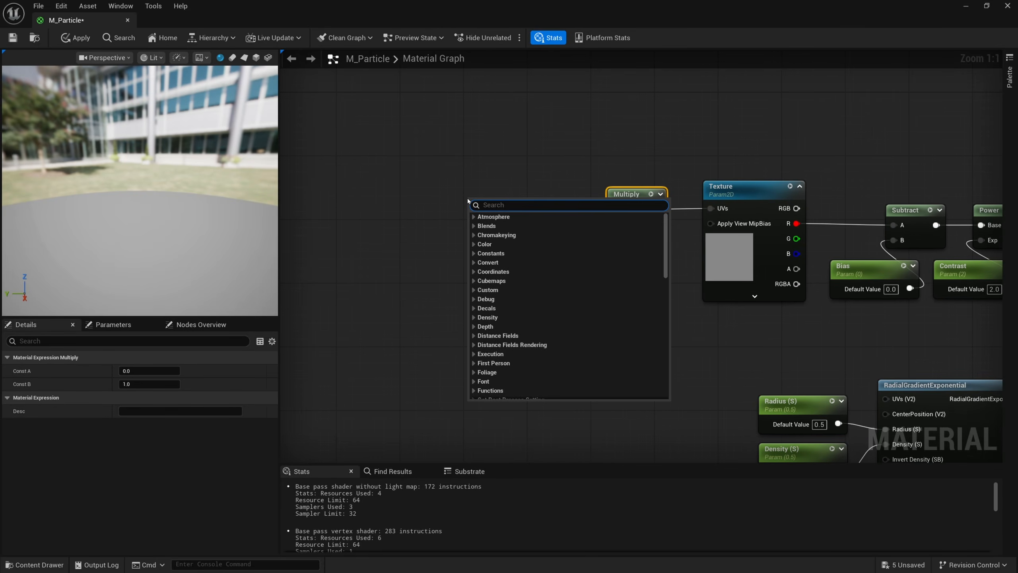
text(tex)
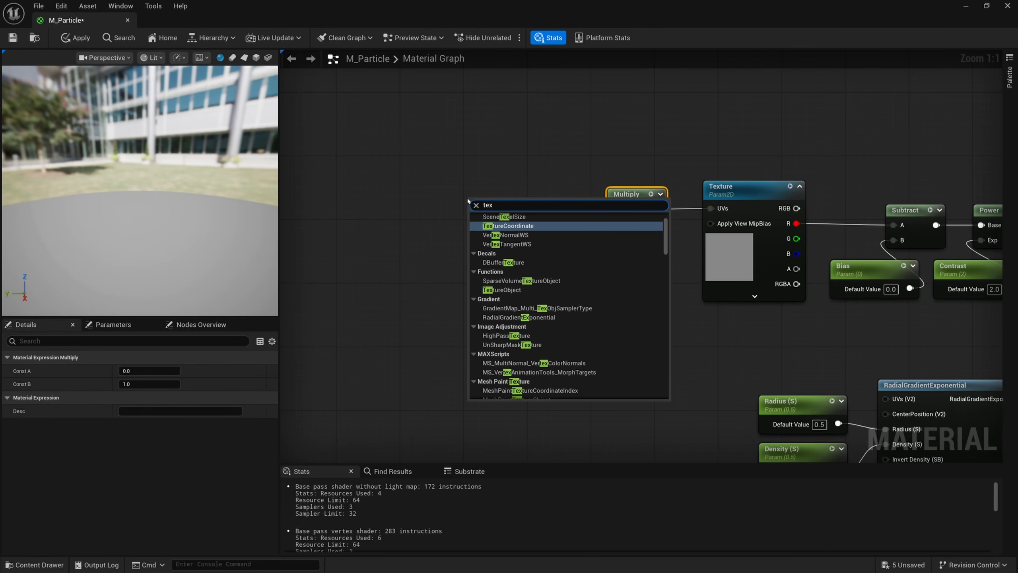
text(coo)
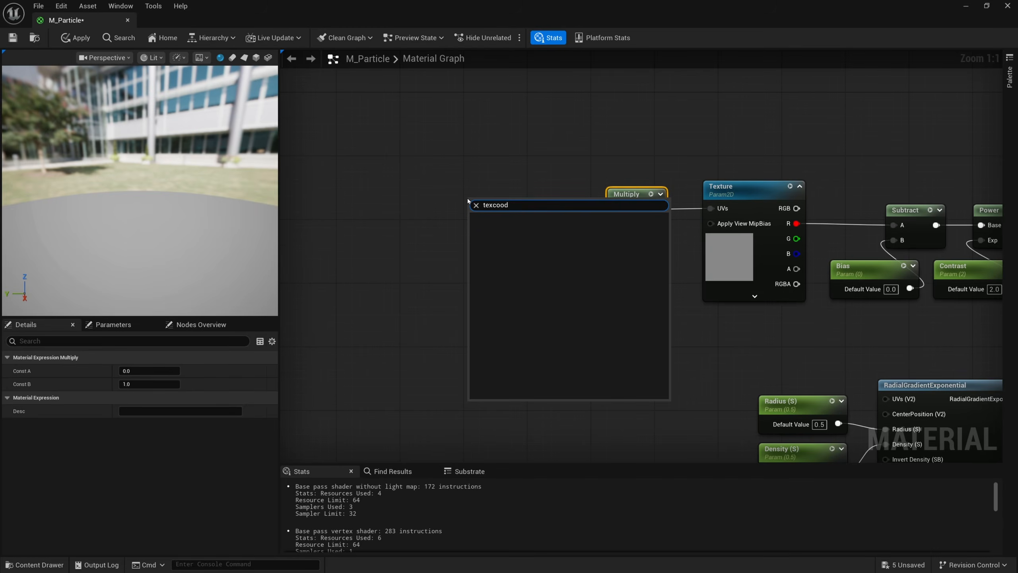
key(Return)
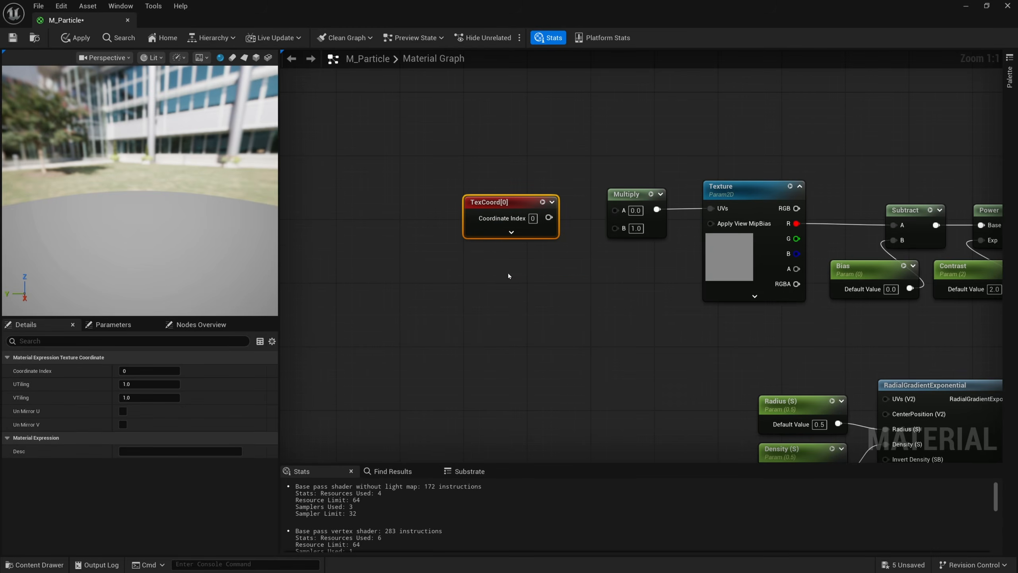
drag(549, 217, 615, 209)
drag(501, 207, 500, 200)
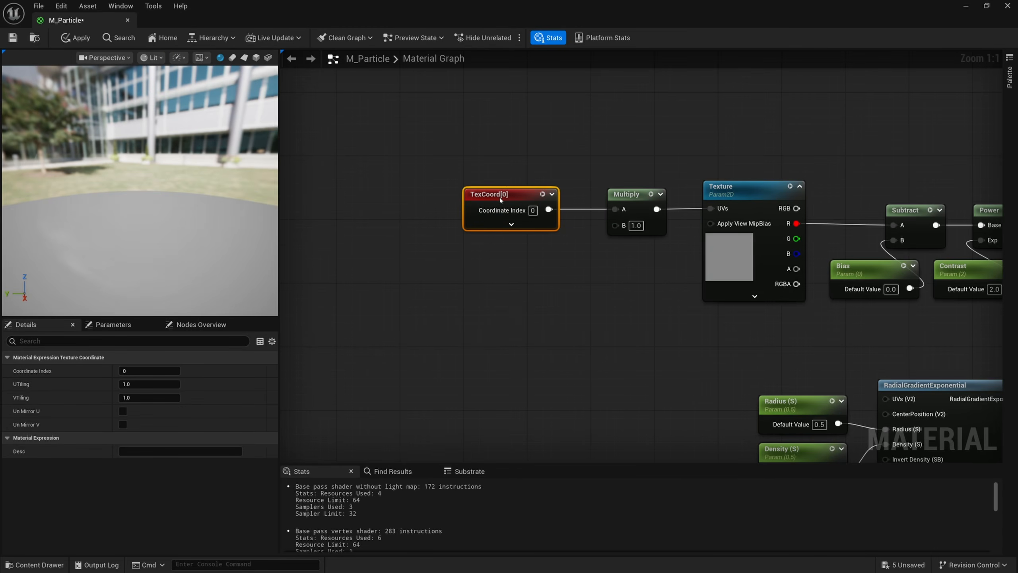
- Add a scalar parameter named Texture Scale with a default value of 0.5 and connect it to the UV Multiply's B input
click(515, 263)
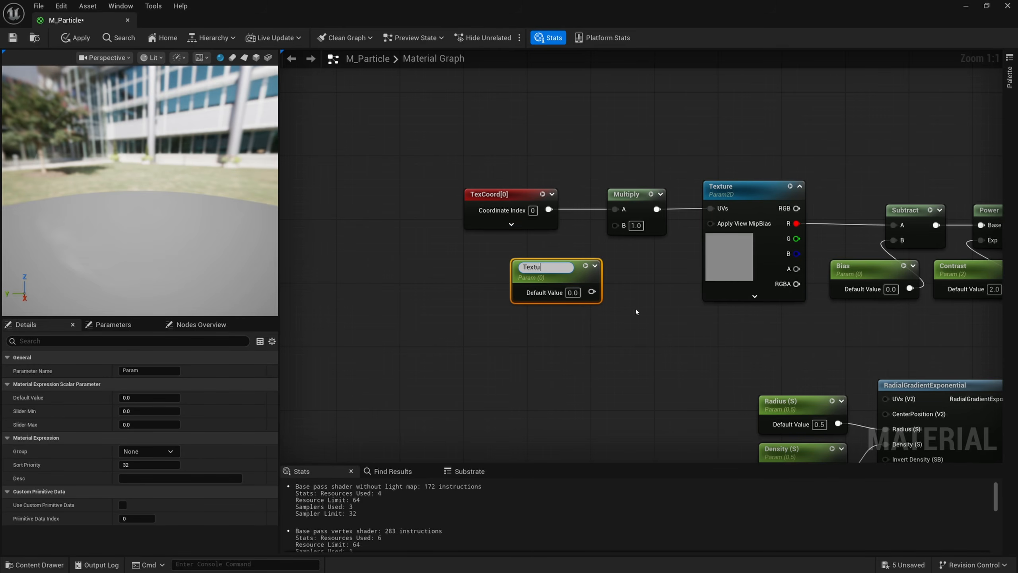
key(Return)
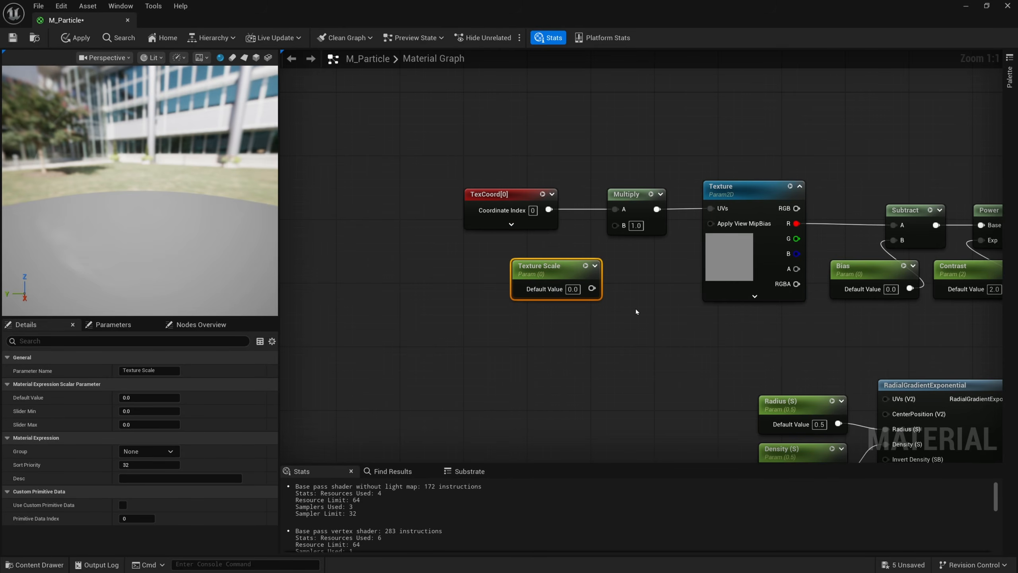
text(0.5)
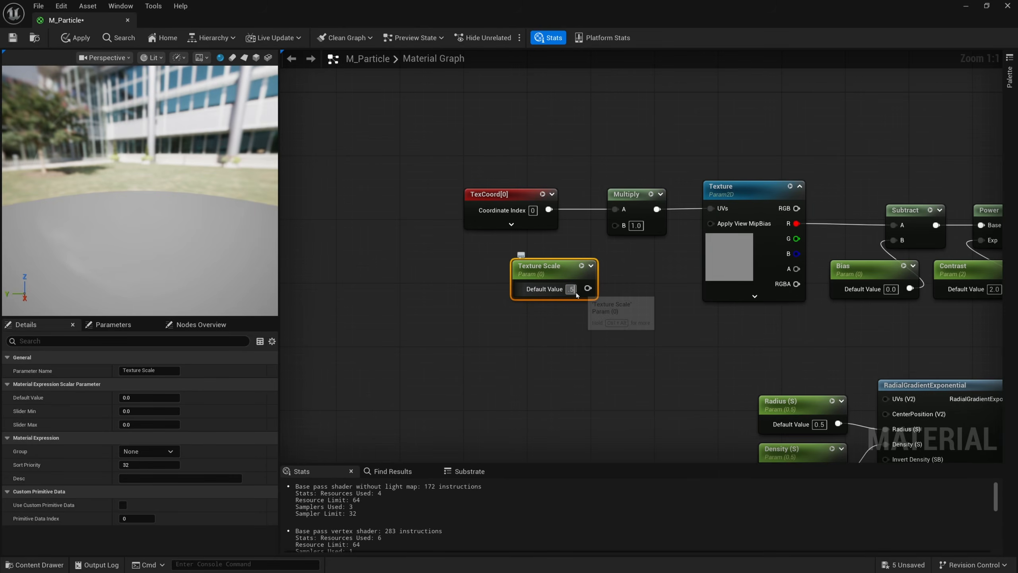
key(Return)
drag(557, 269, 622, 233)
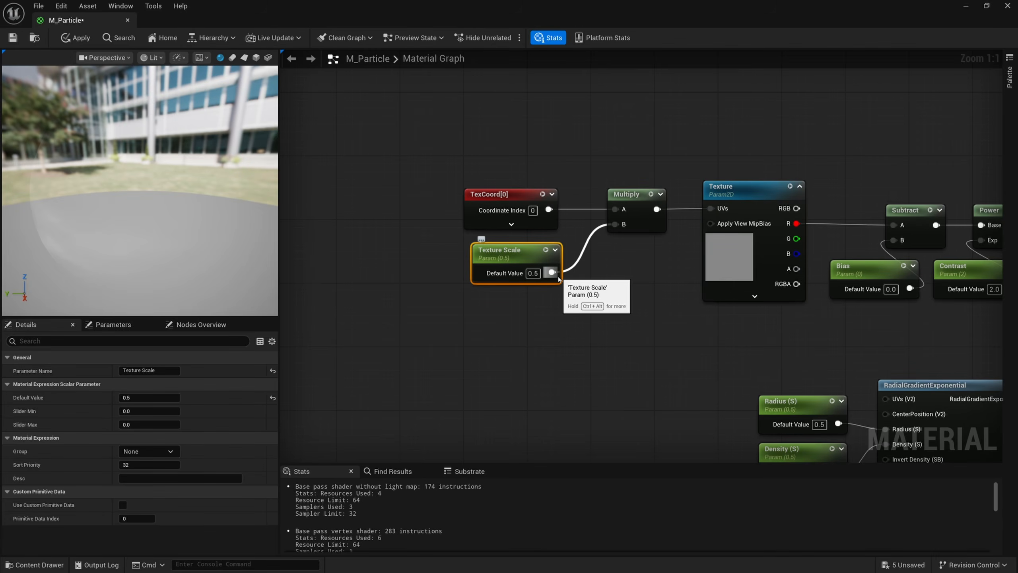
- Save the M_Particle material and close its editor
right_drag(581, 275, 545, 228)
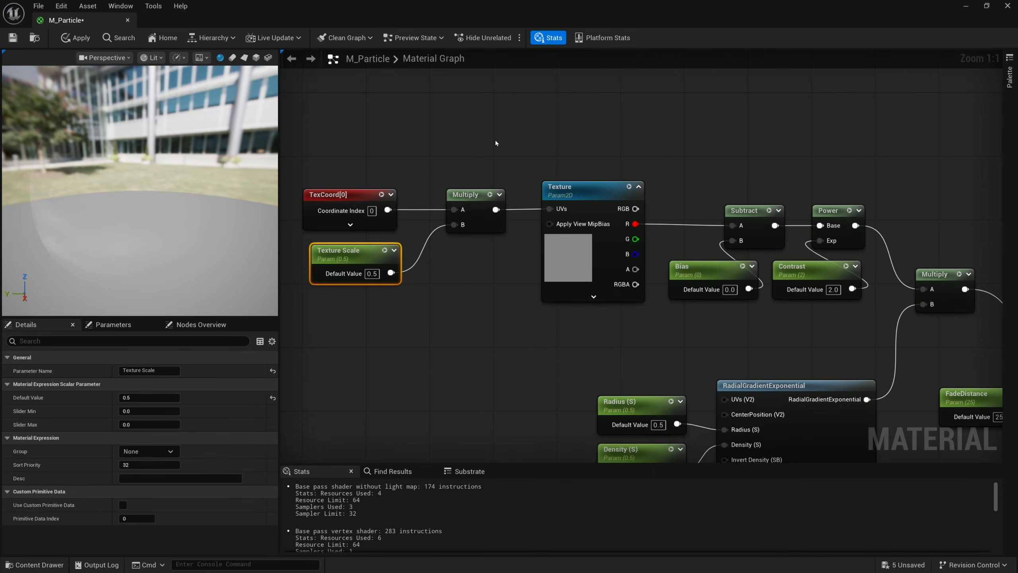
click(13, 37)
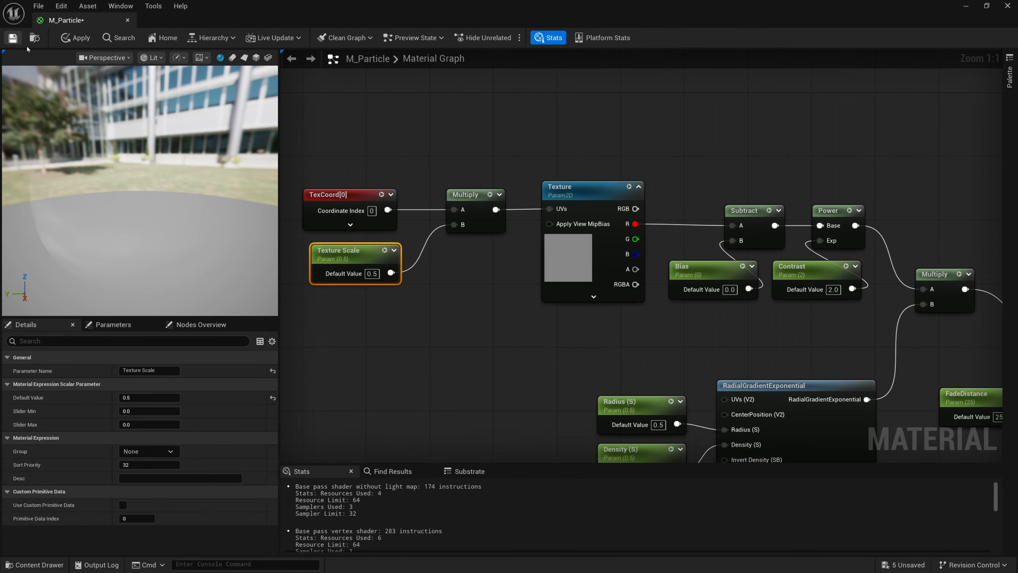
click(128, 20)
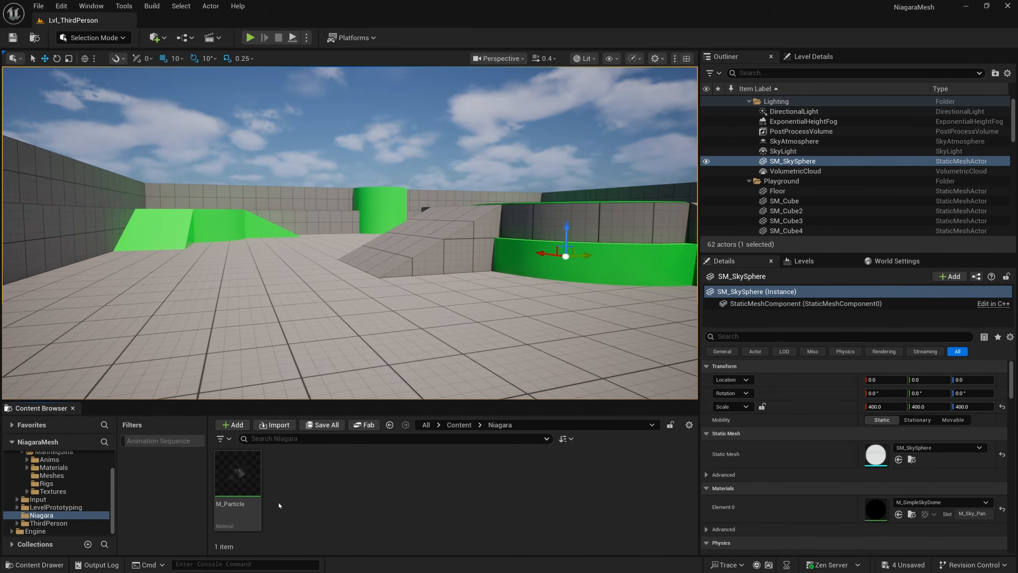
- Create a material instance of M_Particle in the Niagara folder and name it MI_Particle_Poison
right_click(256, 491)
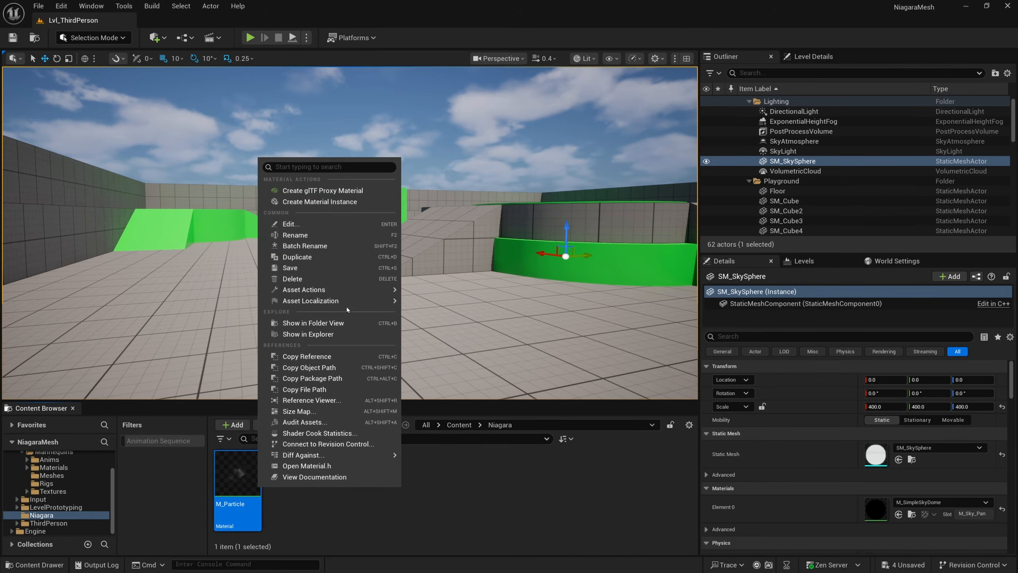
click(342, 204)
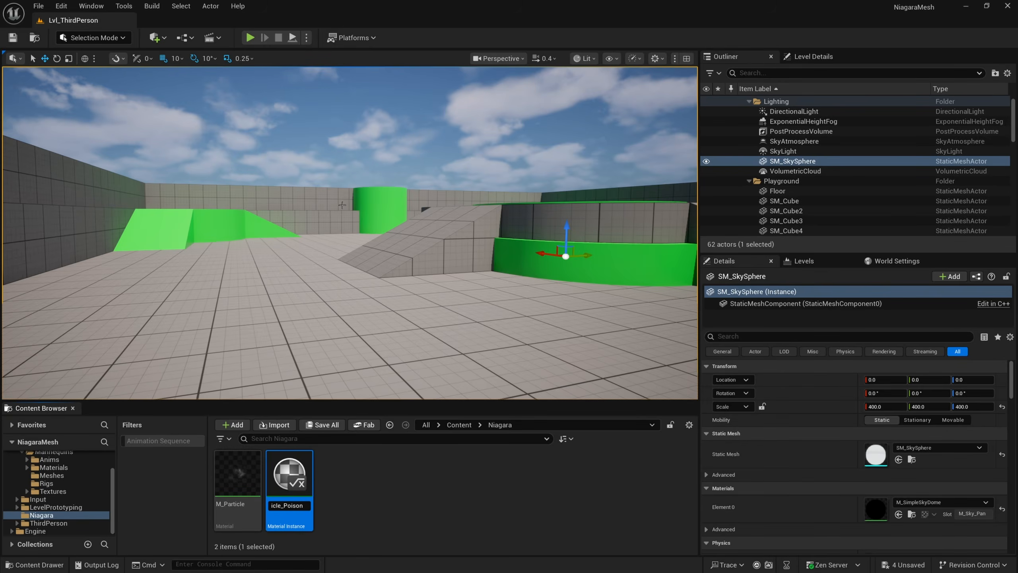
key(Return)
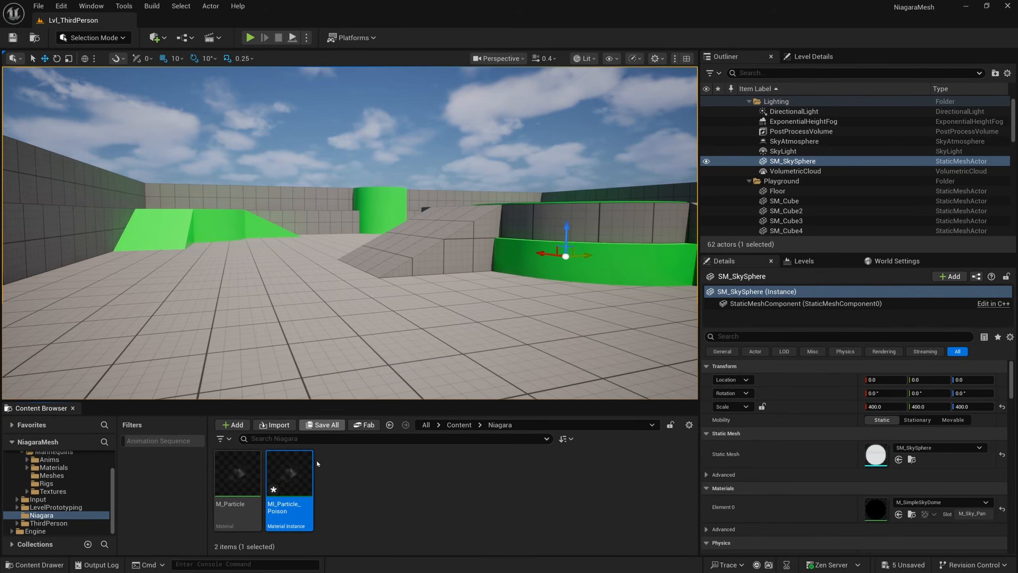
click(316, 463)
- Open MI_Particle_Poison and arrange its window so that all parameter groups are visible
click(300, 488)
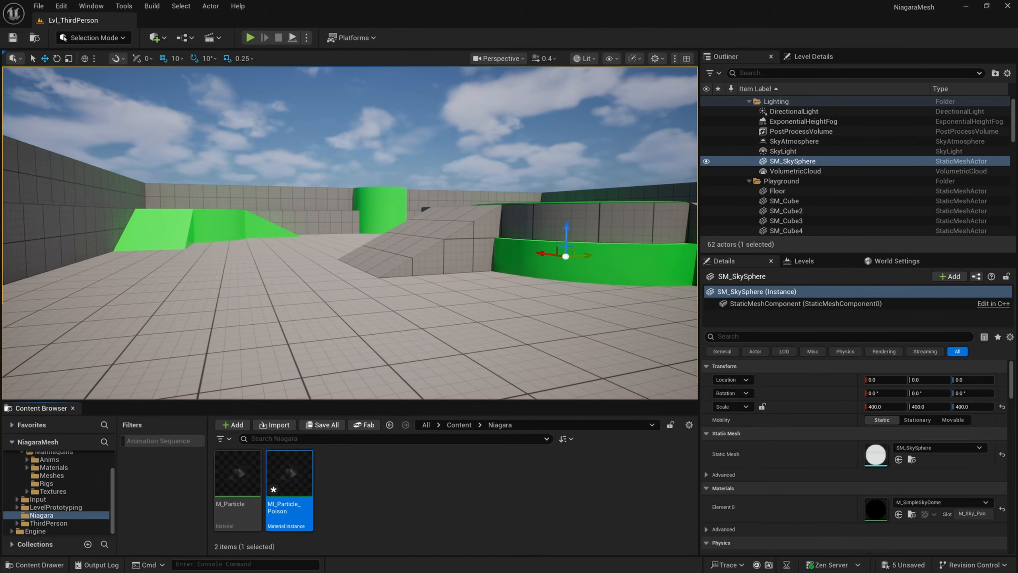
drag(1017, 201, 489, 102)
drag(631, 331, 631, 508)
- Enable the overrides for Texture, Texture Scale, Radius (S), FadeDistance, Density (S), Contrast and Bias in the material instance
click(575, 307)
click(575, 273)
click(575, 259)
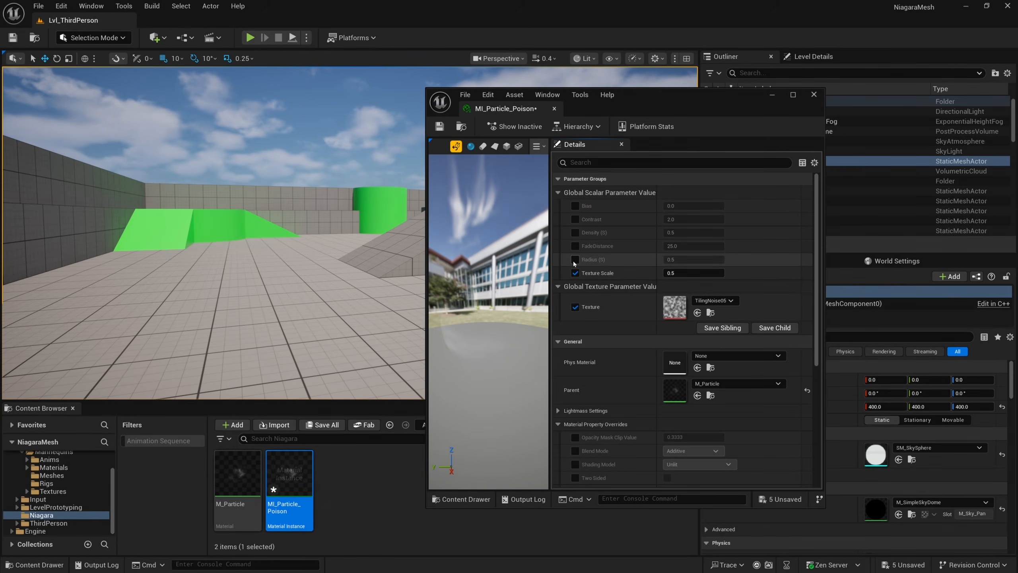
click(575, 245)
click(575, 232)
click(575, 219)
click(575, 206)
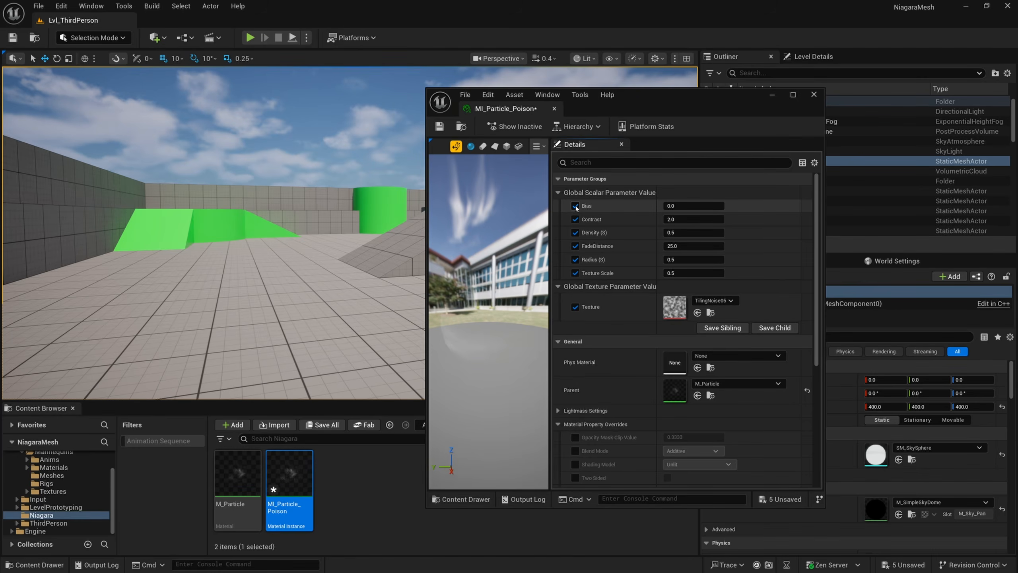
drag(687, 99, 660, 81)
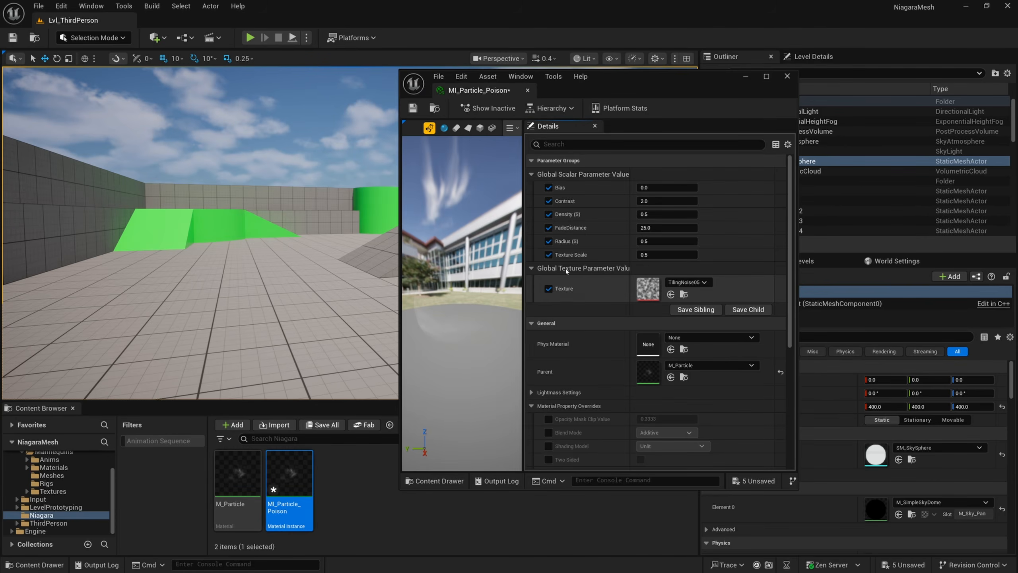
- Save MI_Particle_Poison and close its editor window
click(411, 108)
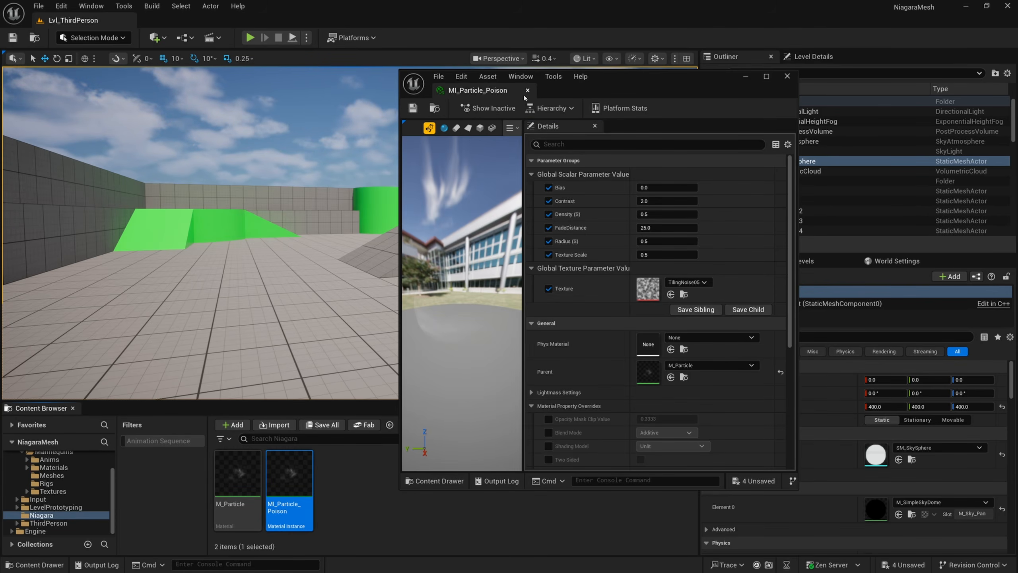
click(787, 76)
click(438, 482)
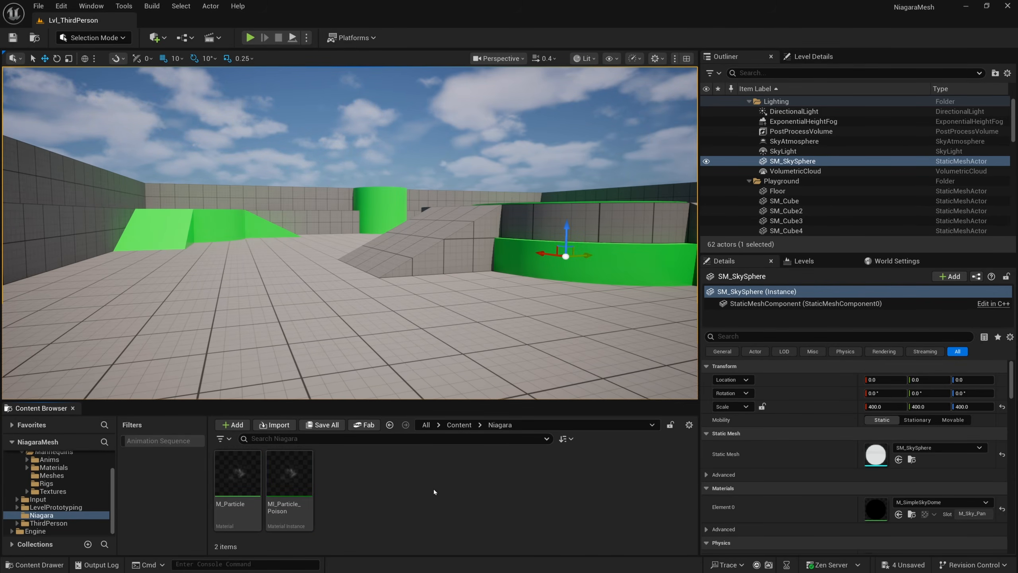
- Create a Niagara System named NS_Poison from the Fountain emitter template and open it in a maximized editor
right_click(352, 482)
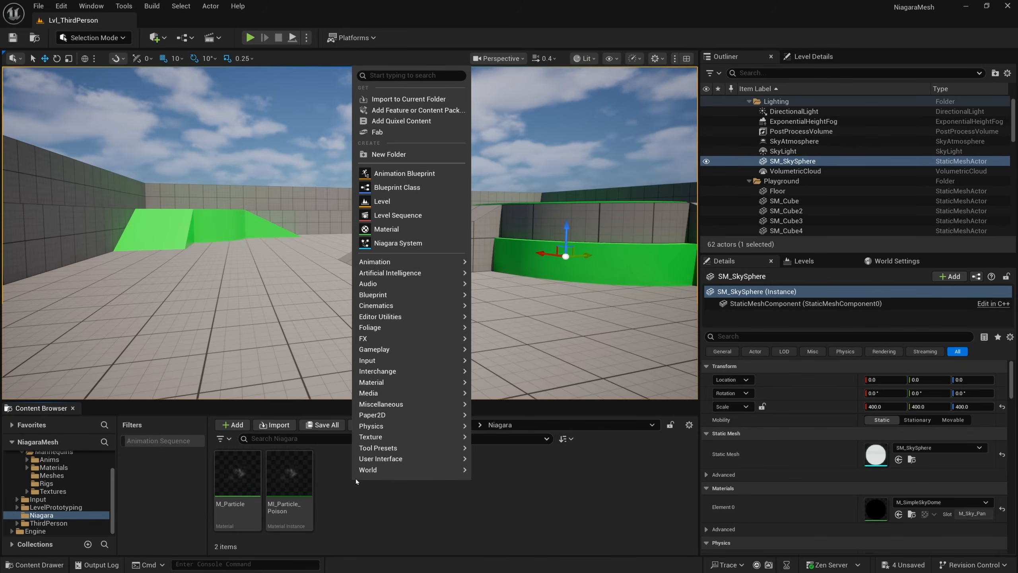
click(398, 243)
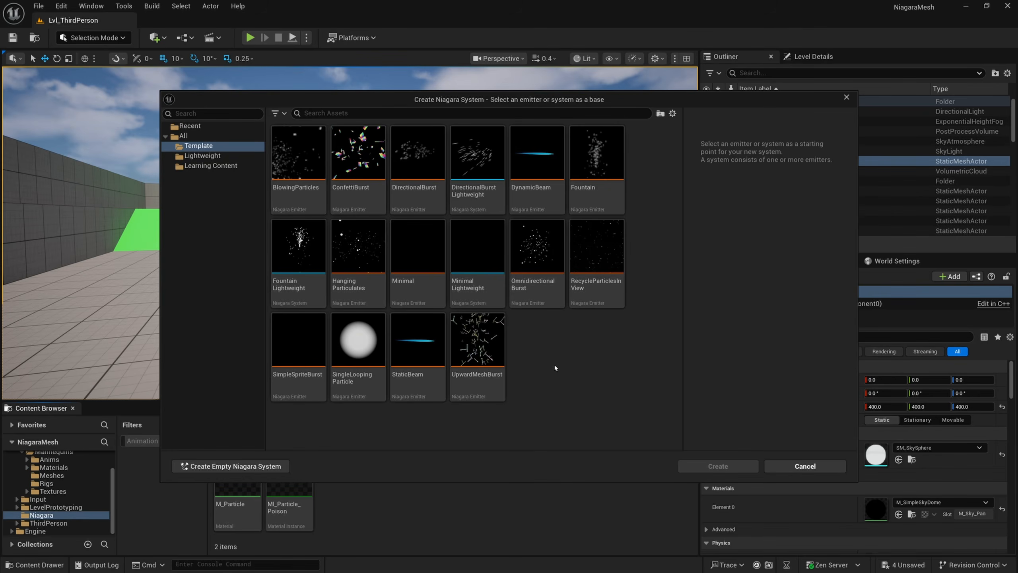
click(597, 160)
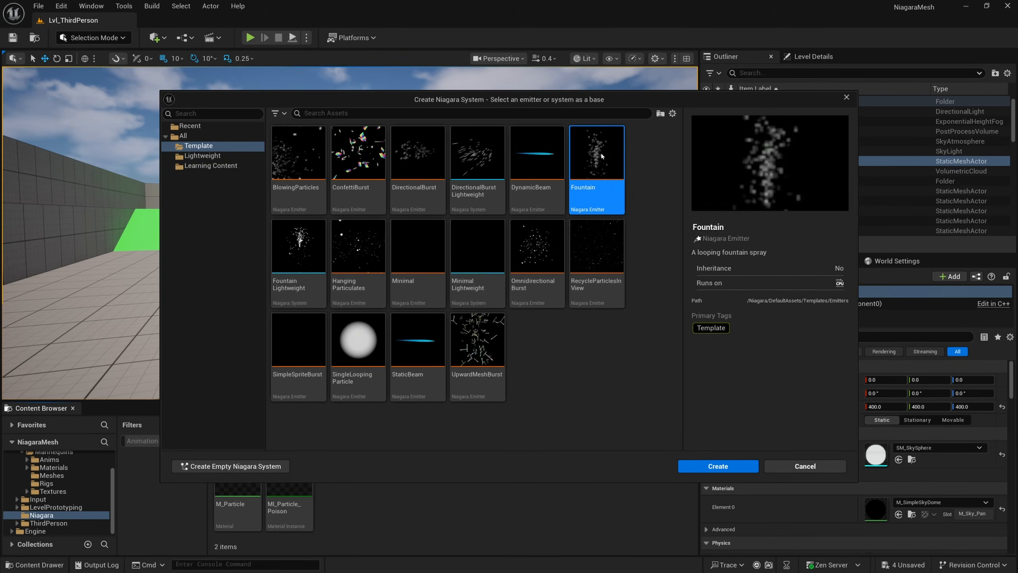
click(711, 464)
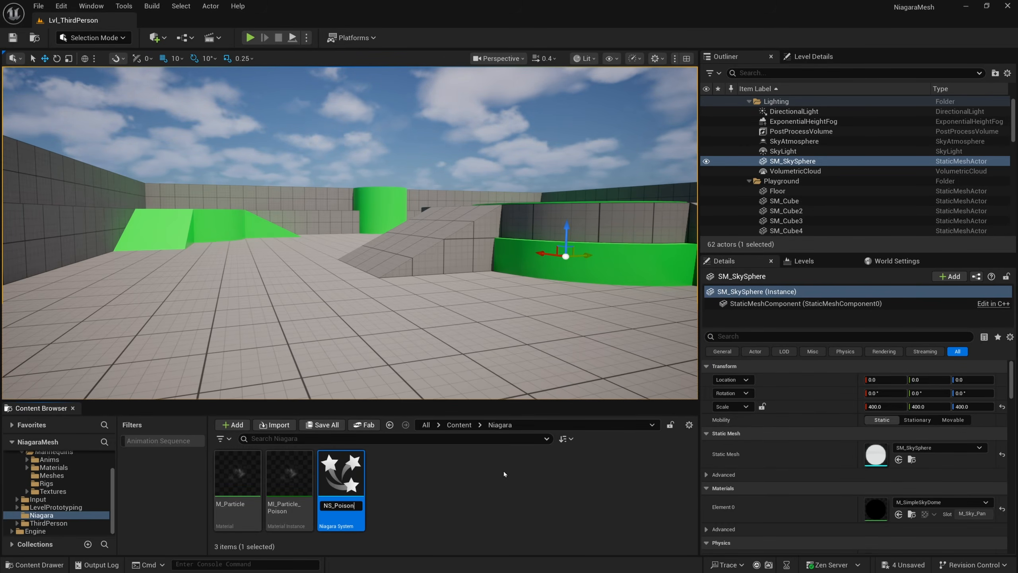
key(Return)
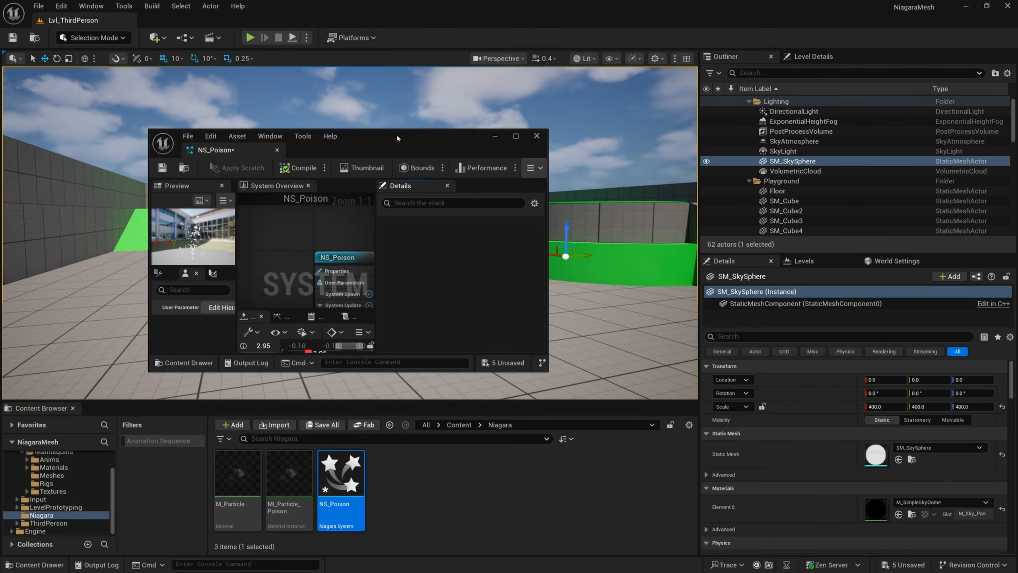
double_click(398, 138)
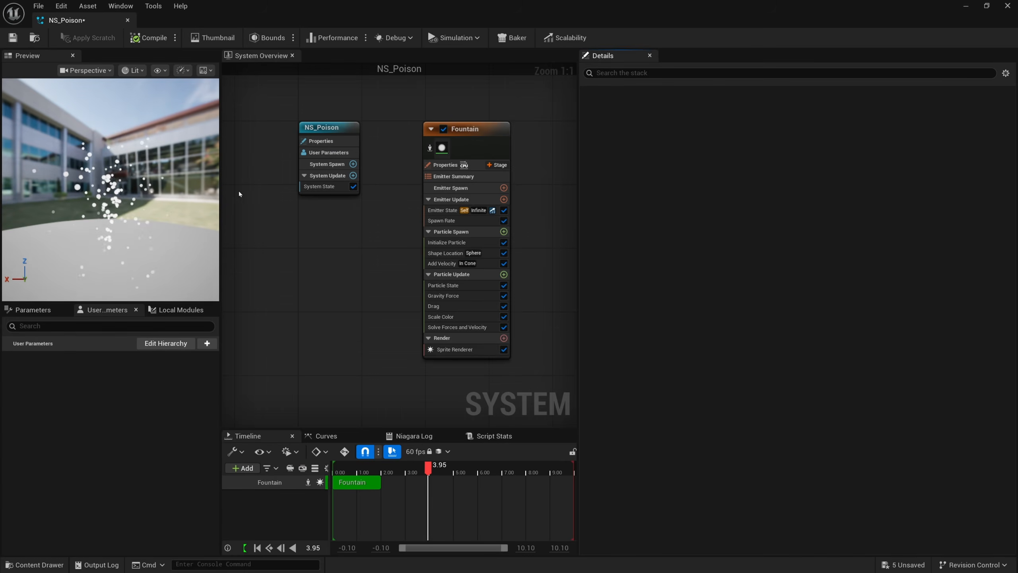
- Widen the preview area and add a Skeletal Mesh Location module to the Fountain emitter's Particle Spawn stage
drag(221, 189, 241, 189)
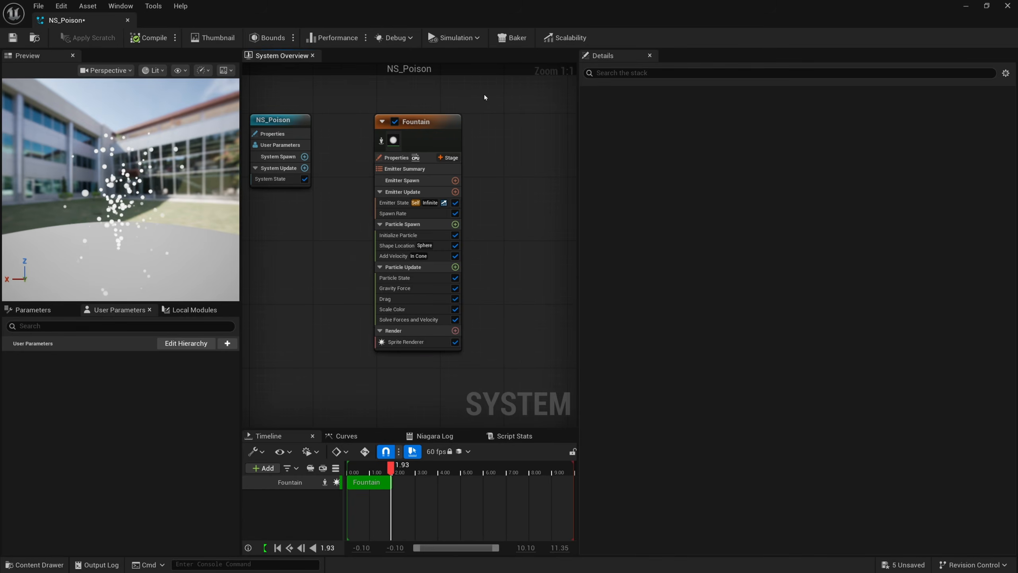
click(425, 122)
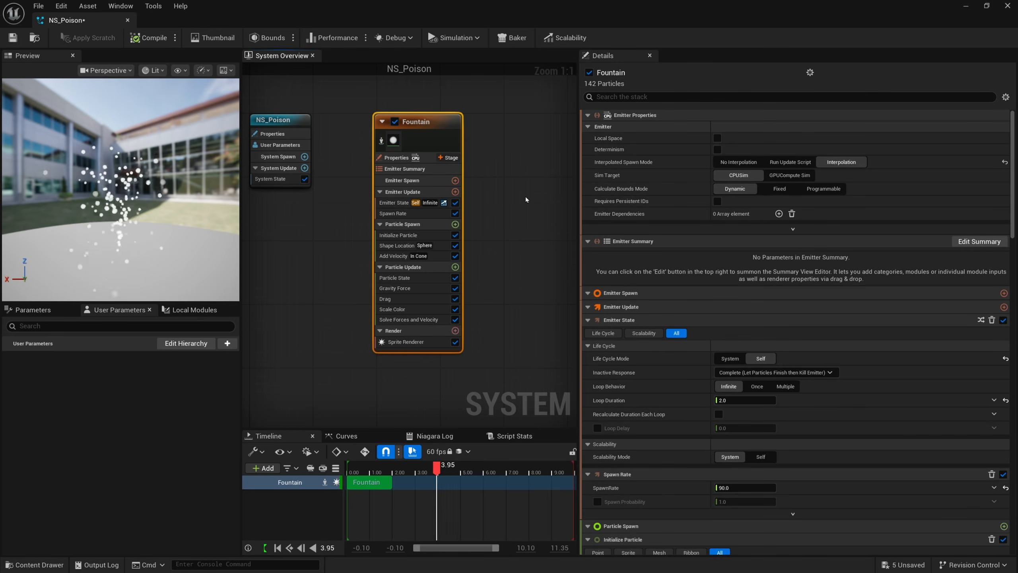
mouse_move(411, 228)
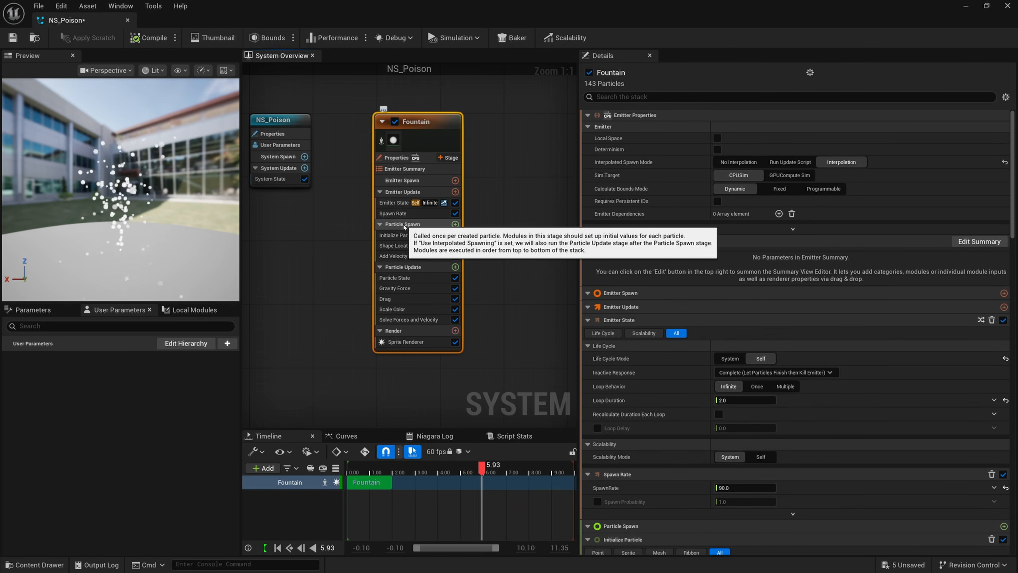
click(454, 225)
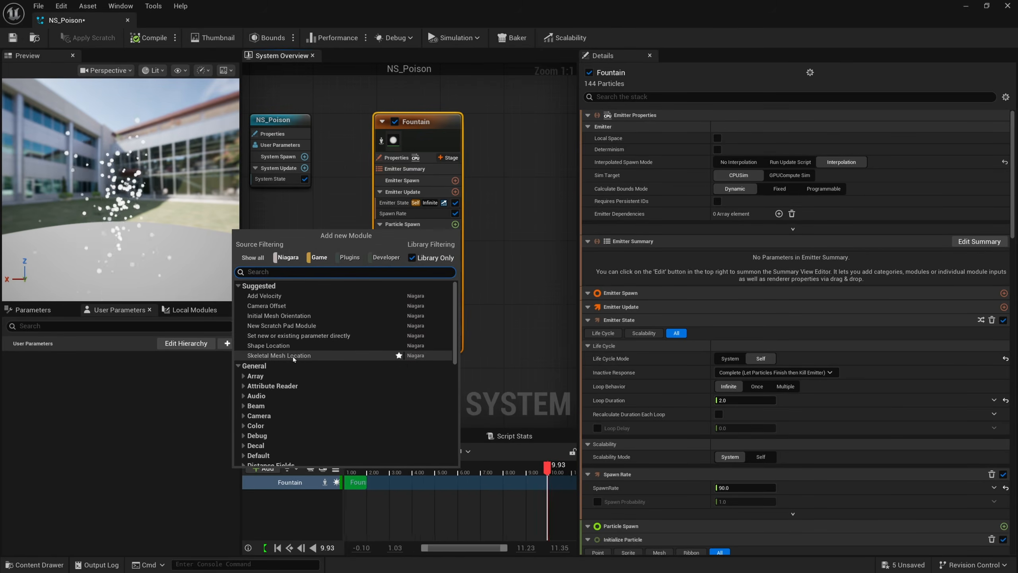
click(320, 358)
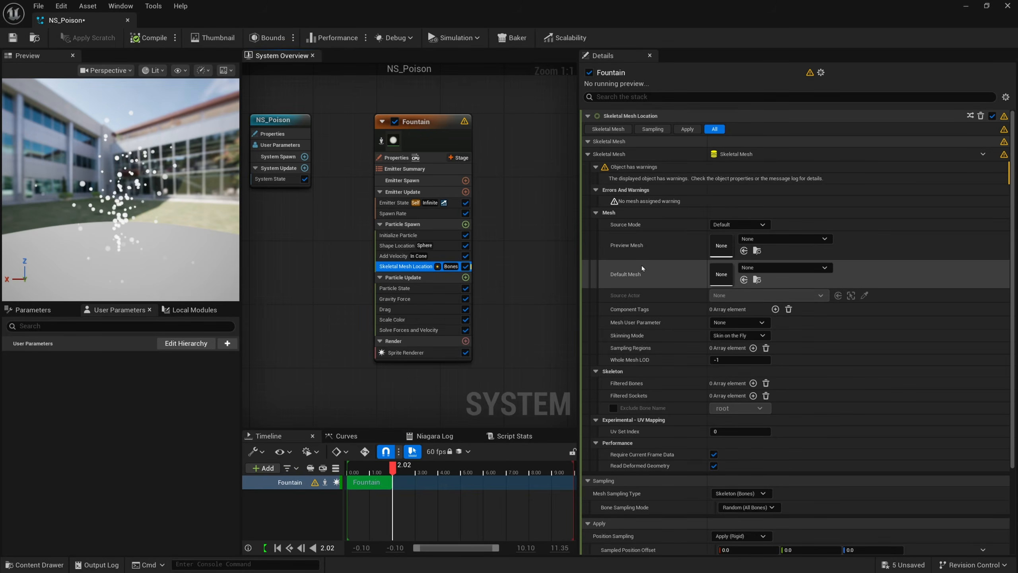
- Assign SKM_Manny_Simple as the Preview Mesh of the Skeletal Mesh Location module
click(765, 239)
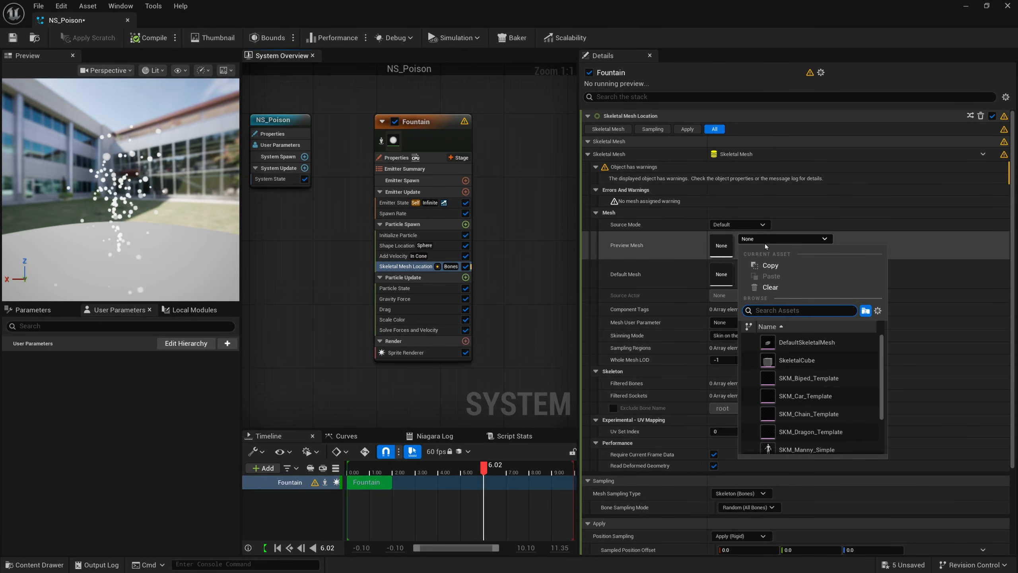
text(sk_)
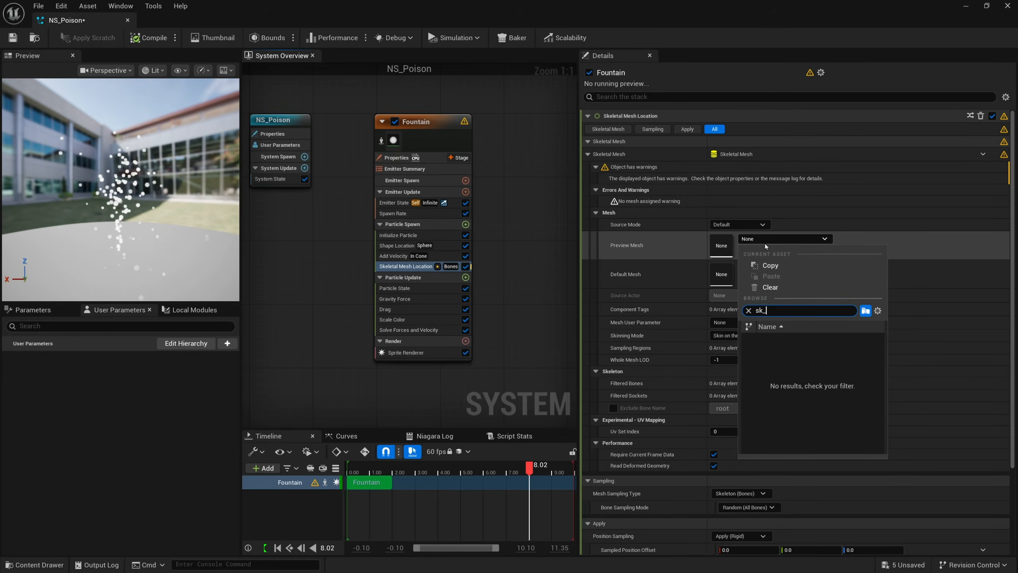
text(m_)
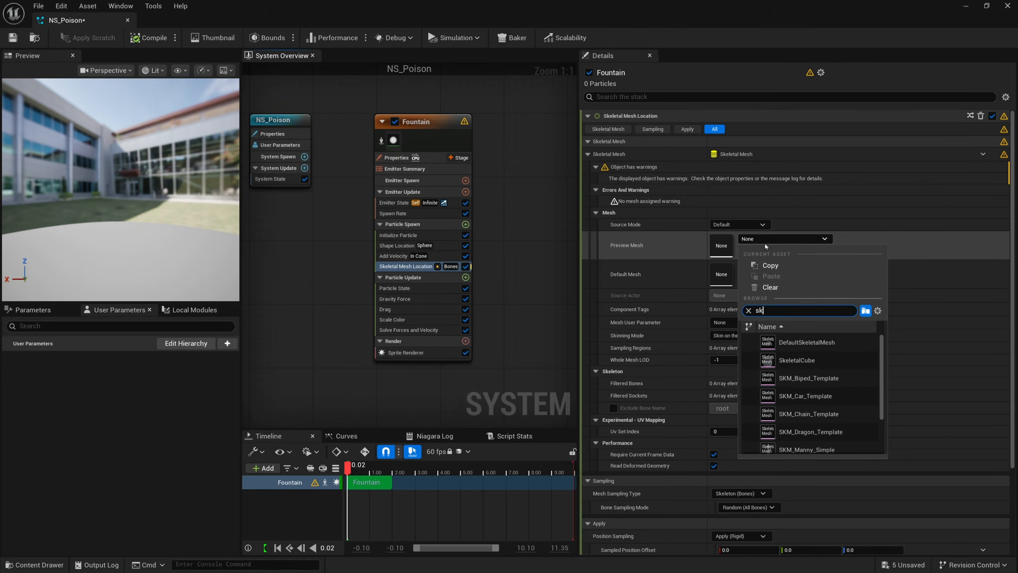
text(m)
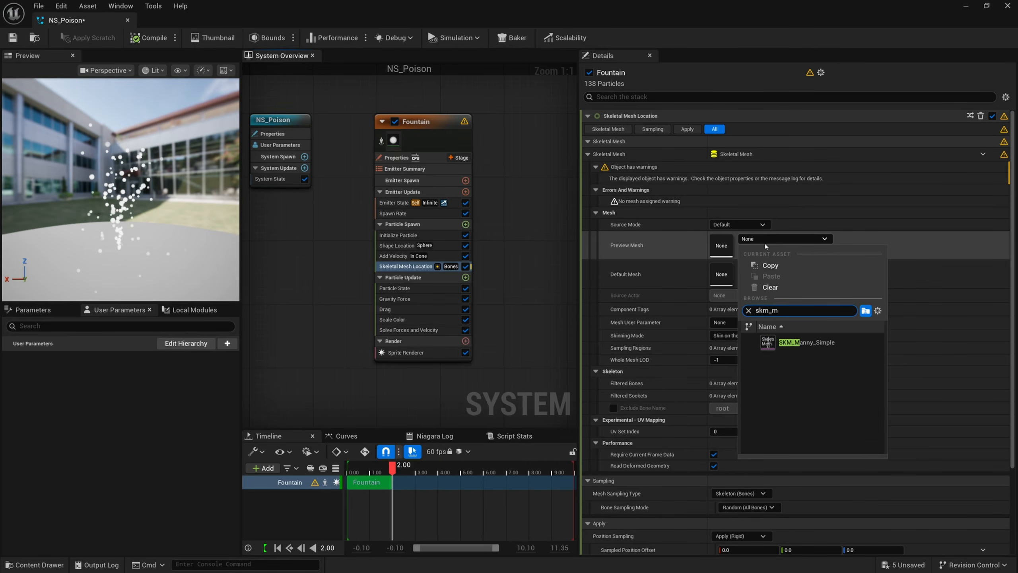
click(764, 347)
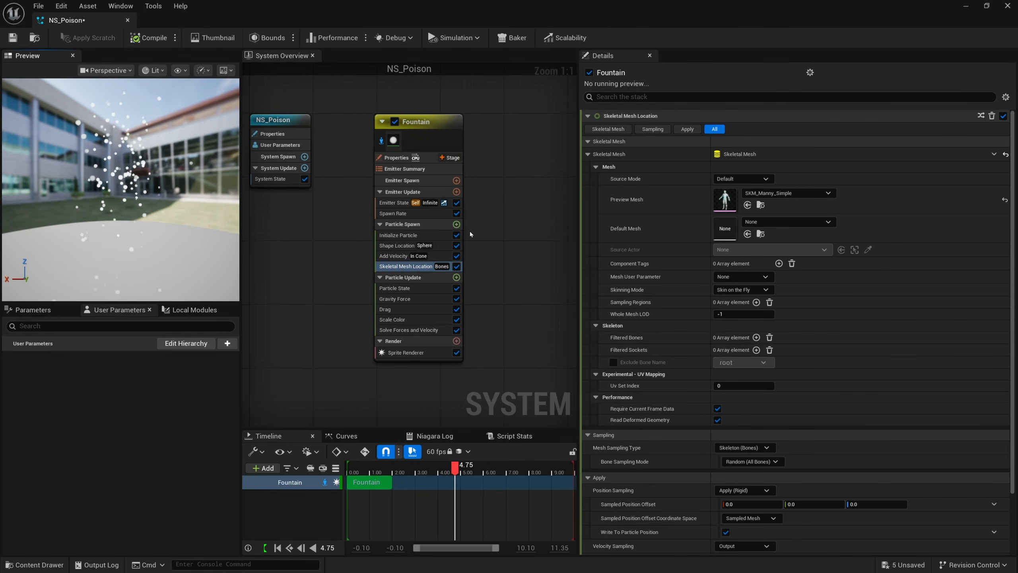
- Reset the Add Velocity module's Velocity Speed to the default Minimum of 0.0 and Maximum of 1.0
click(462, 196)
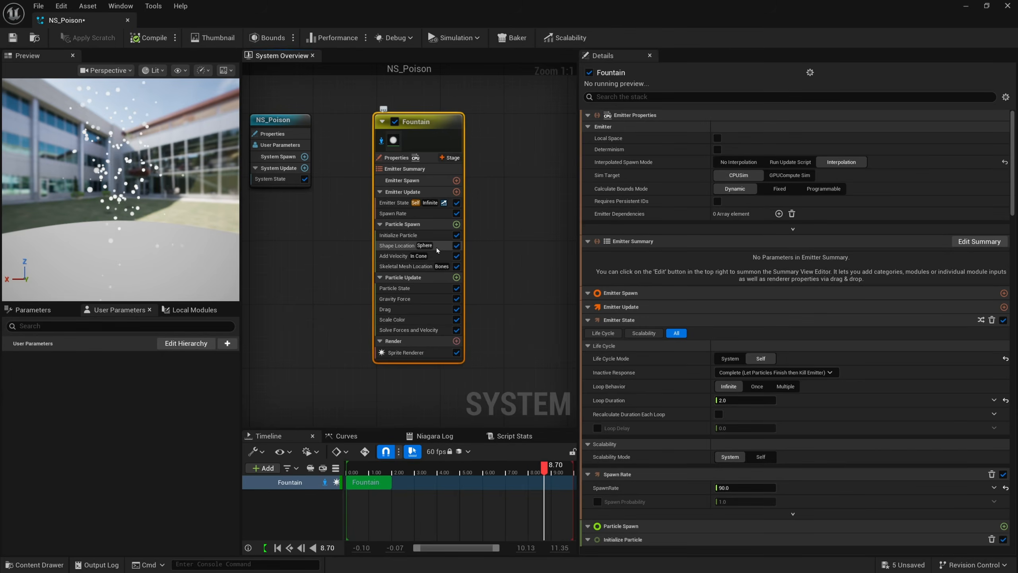
click(439, 256)
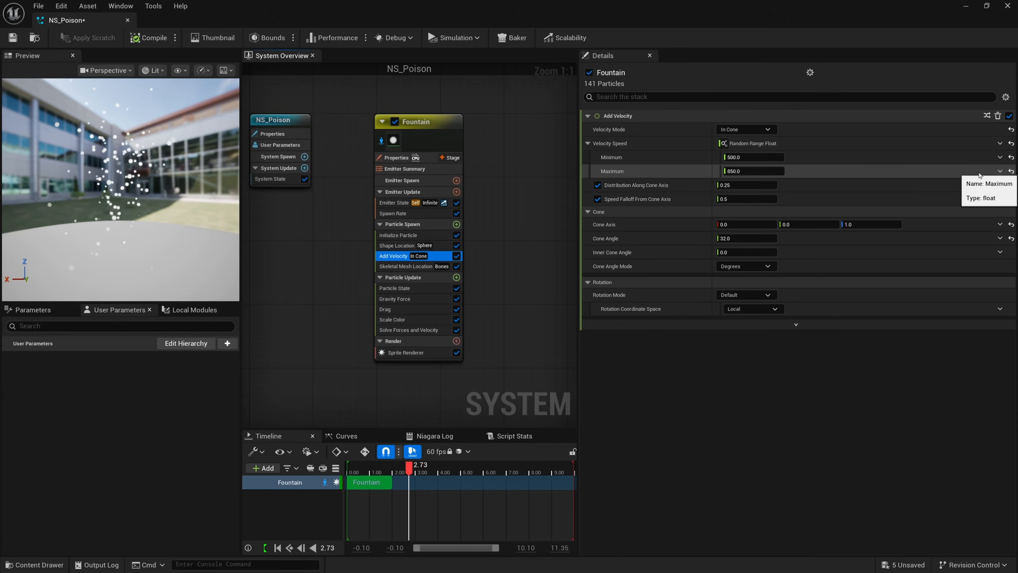
click(1010, 171)
click(1011, 157)
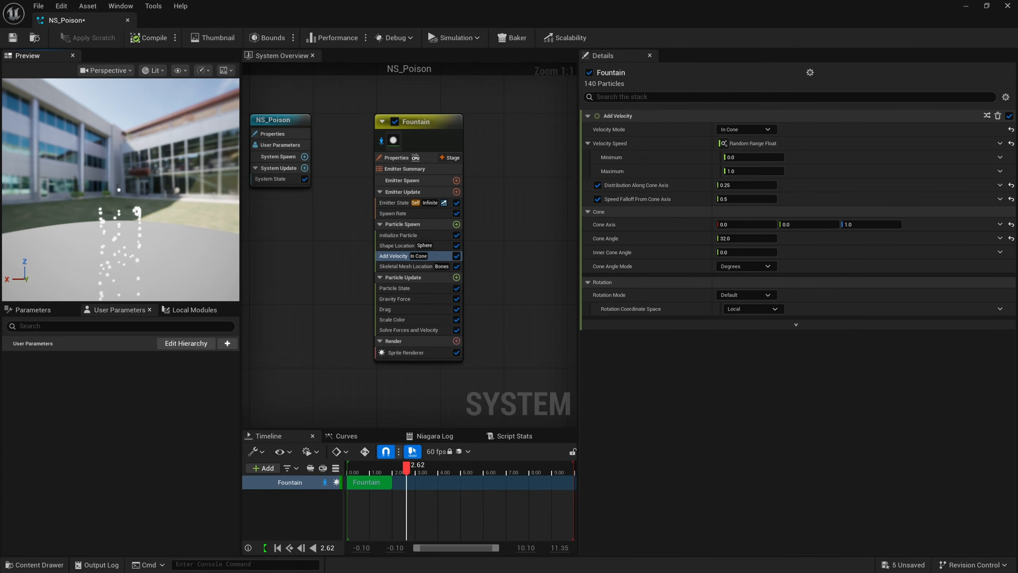
drag(126, 180, 126, 167)
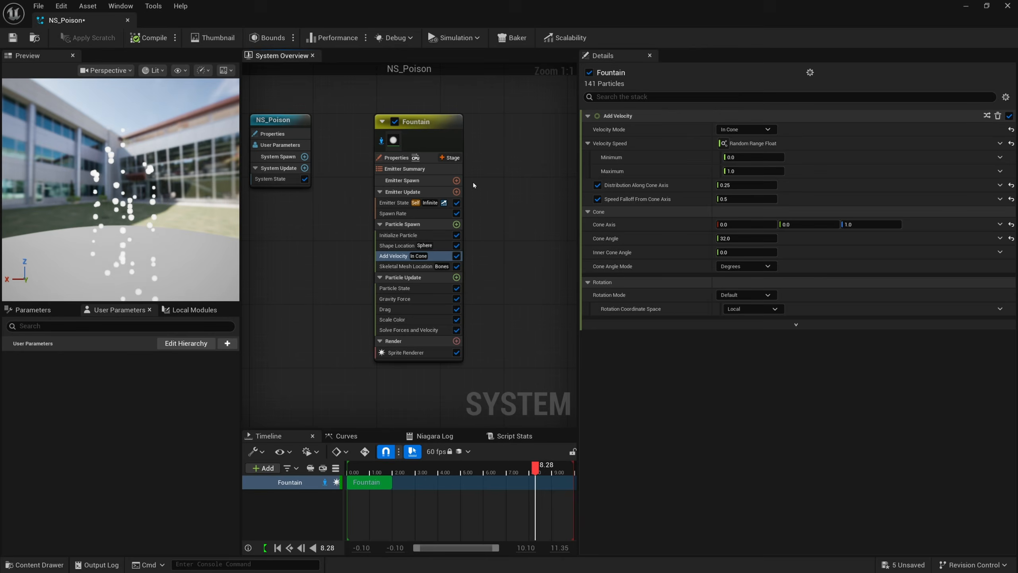
- Set the Fountain emitter's SpawnRate to 250
click(426, 138)
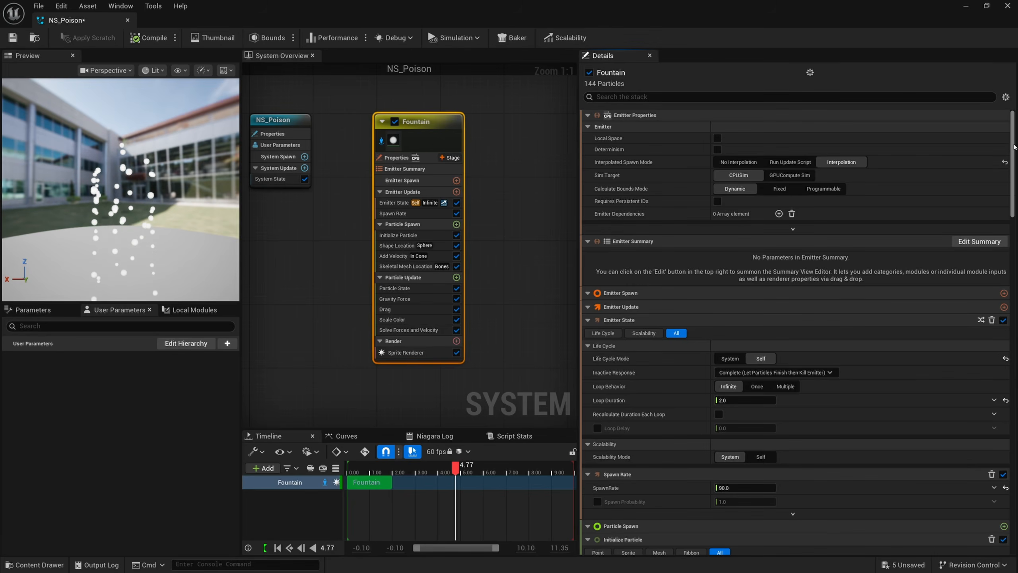
scroll(1004, 134, down, 10)
scroll(1006, 138, up, 10)
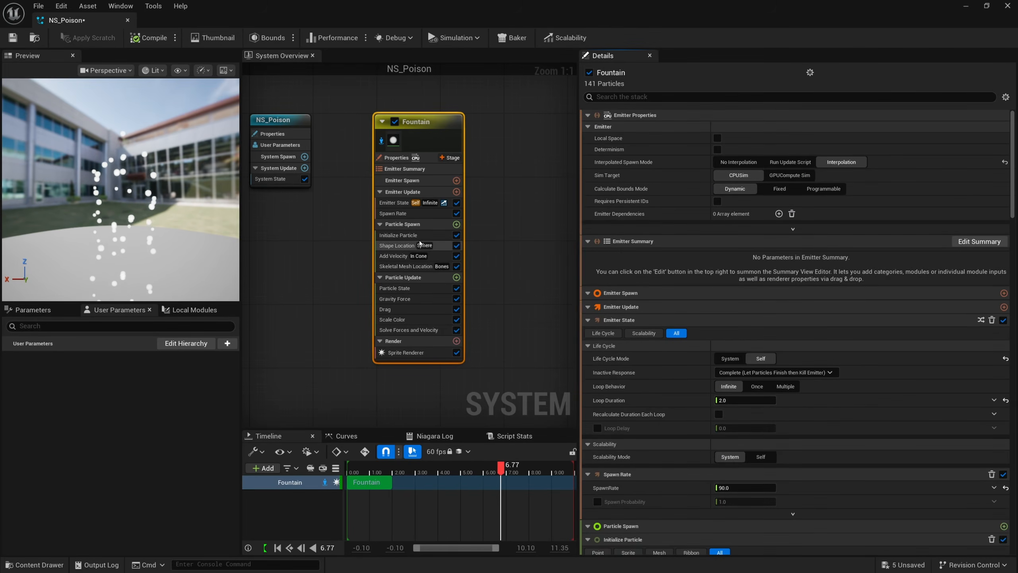
click(397, 245)
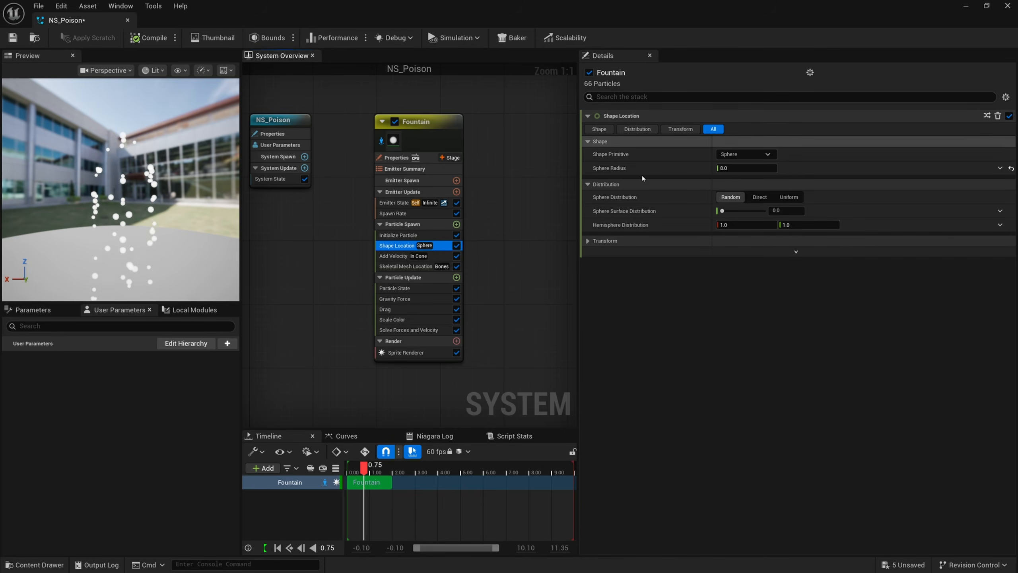
click(407, 123)
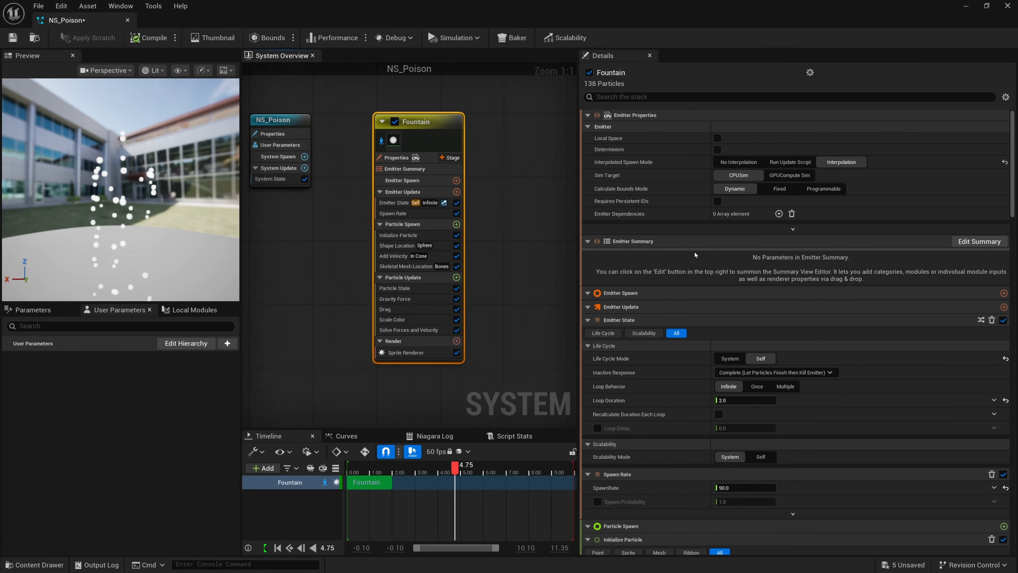
scroll(657, 287, down, 3)
scroll(658, 287, down, 2)
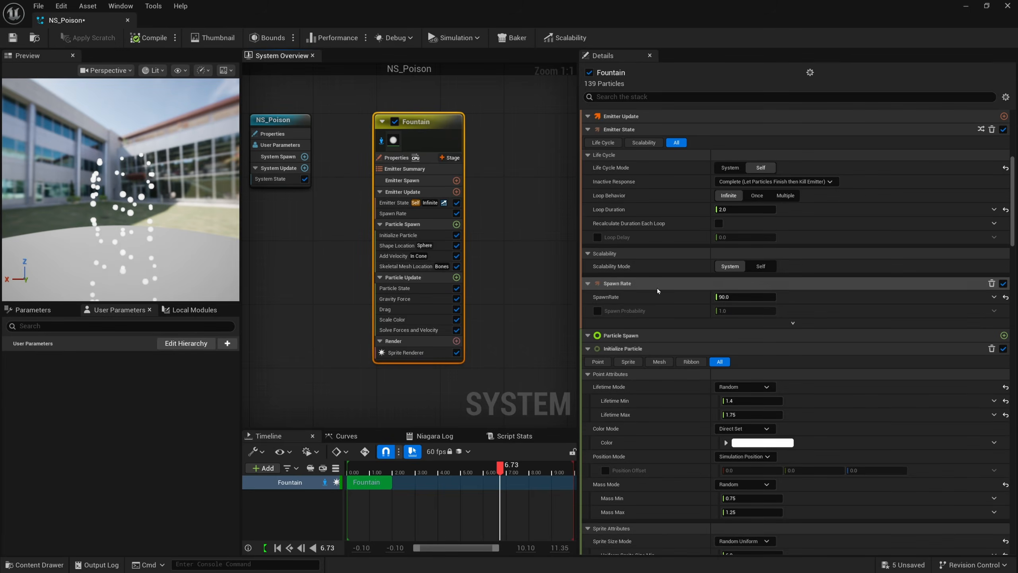
click(721, 297)
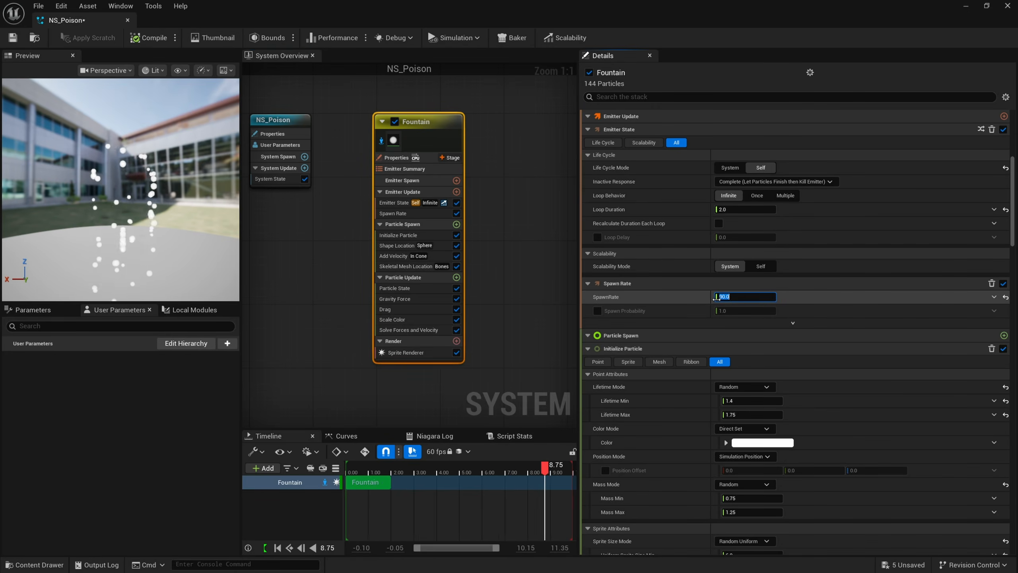
text(25)
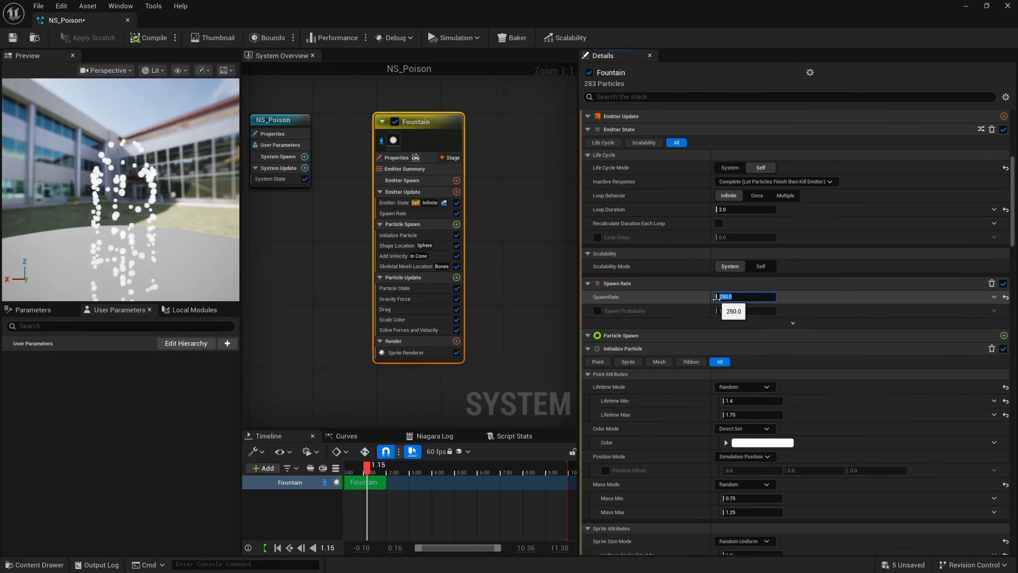
- Set the particles' Lifetime Min to 1.0 and Lifetime Max to 2.0 in Initialize Particle
scroll(741, 340, down, 1)
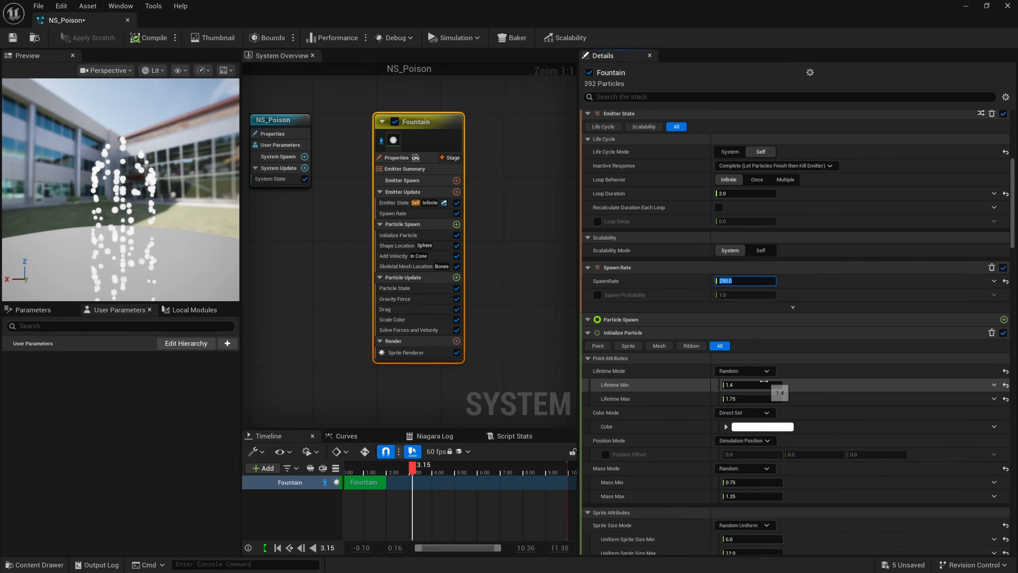
click(763, 381)
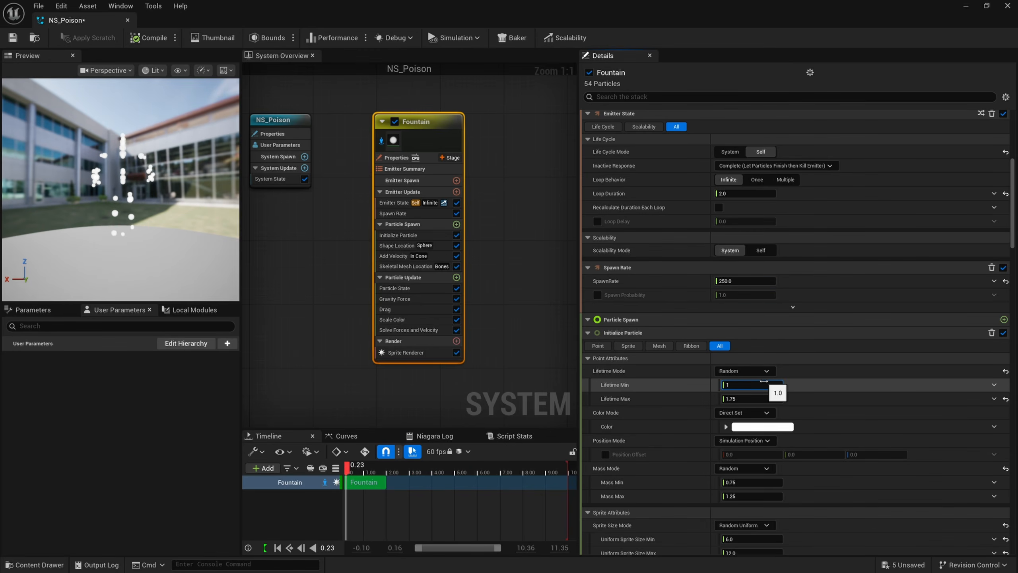
key(Tab)
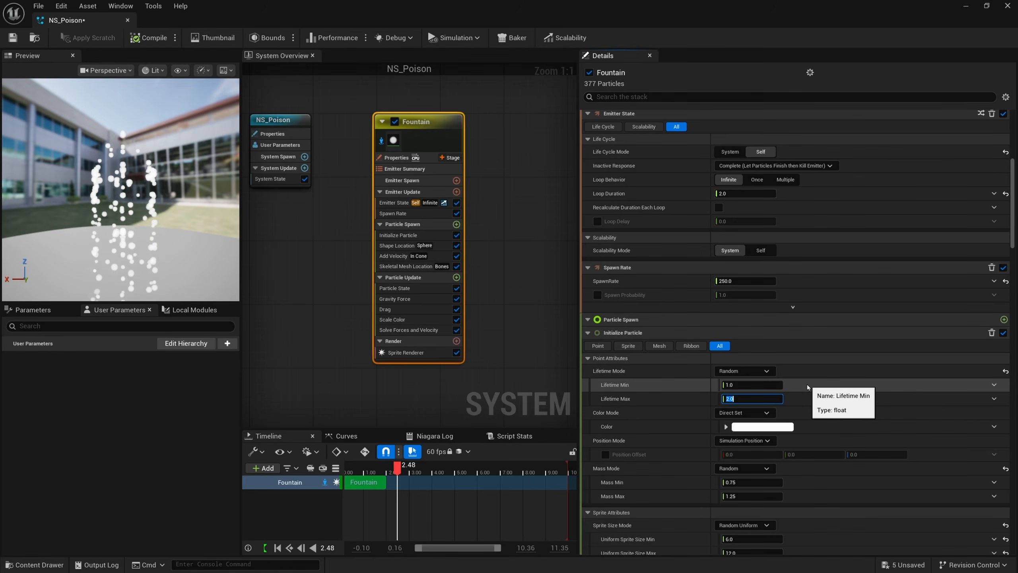
- Set the Uniform Sprite Size Min to 50 and Uniform Sprite Size Max to 100 in Initialize Particle
scroll(798, 387, down, 2)
scroll(825, 409, down, 2)
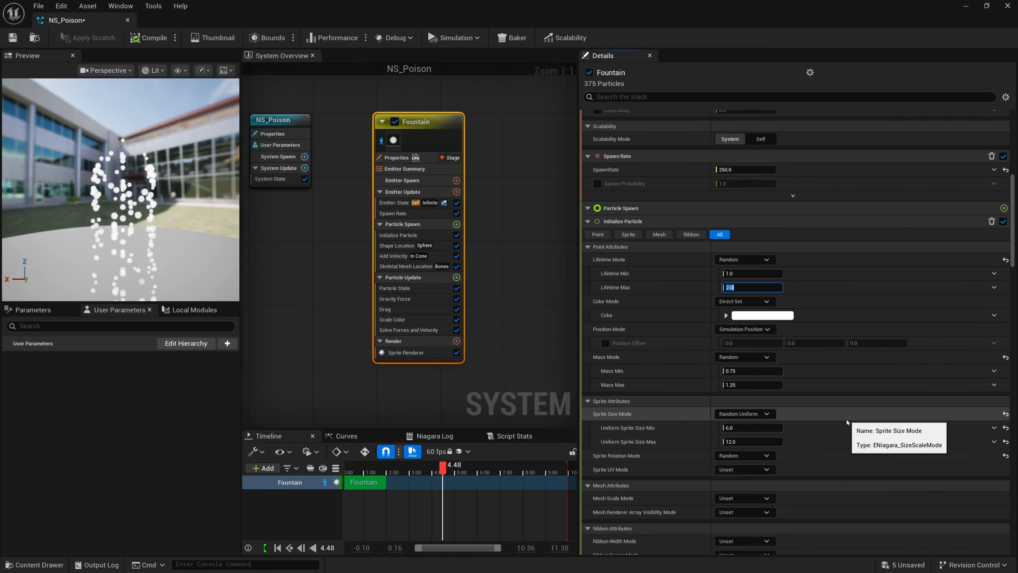
scroll(831, 417, down, 1)
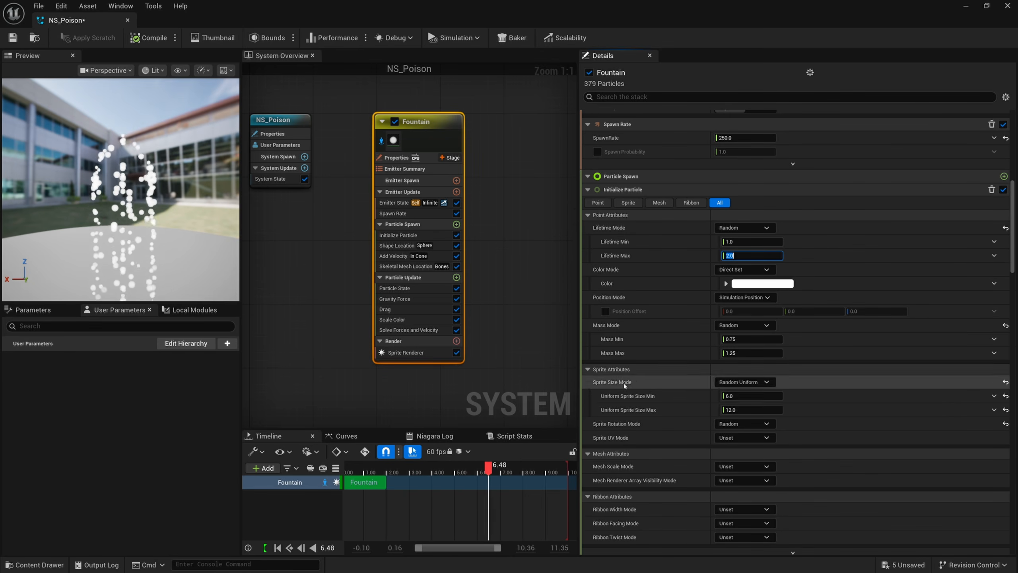
click(759, 396)
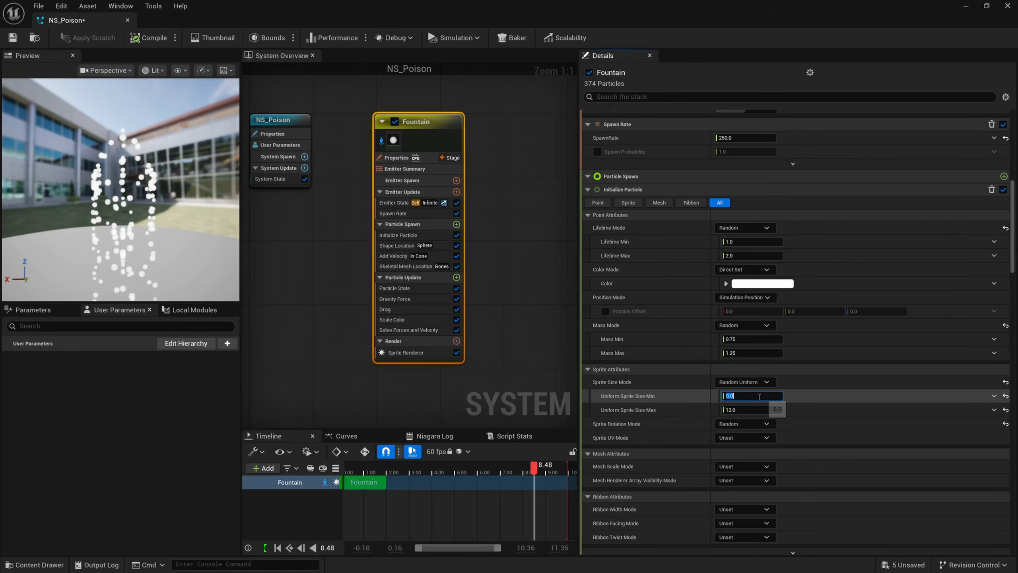
text(50)
key(Tab)
text(1)
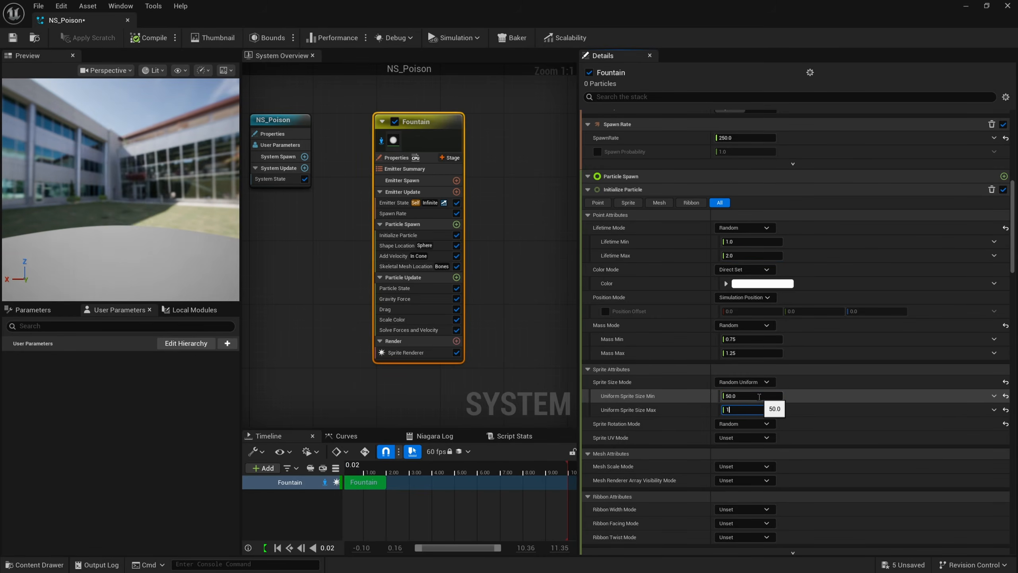
text(00)
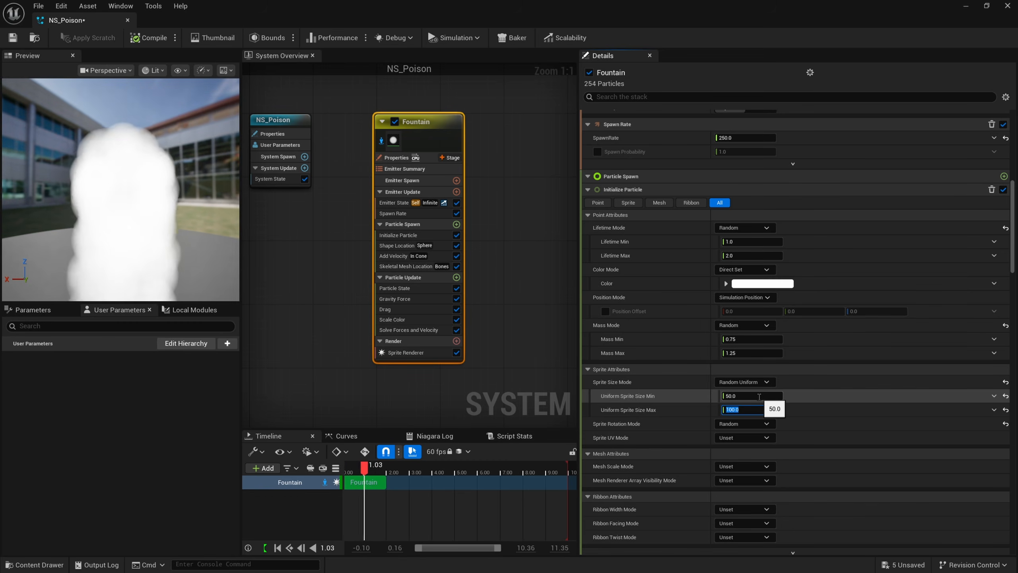
key(Return)
- Set the Add Velocity module's Velocity Speed Maximum to 0
scroll(822, 415, down, 1)
scroll(822, 415, down, 8)
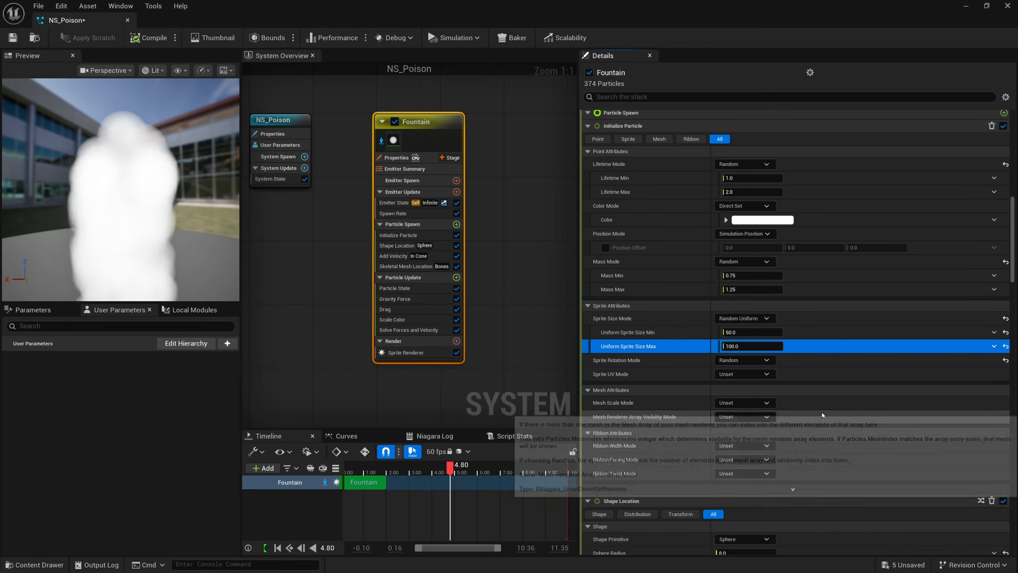
scroll(822, 415, down, 9)
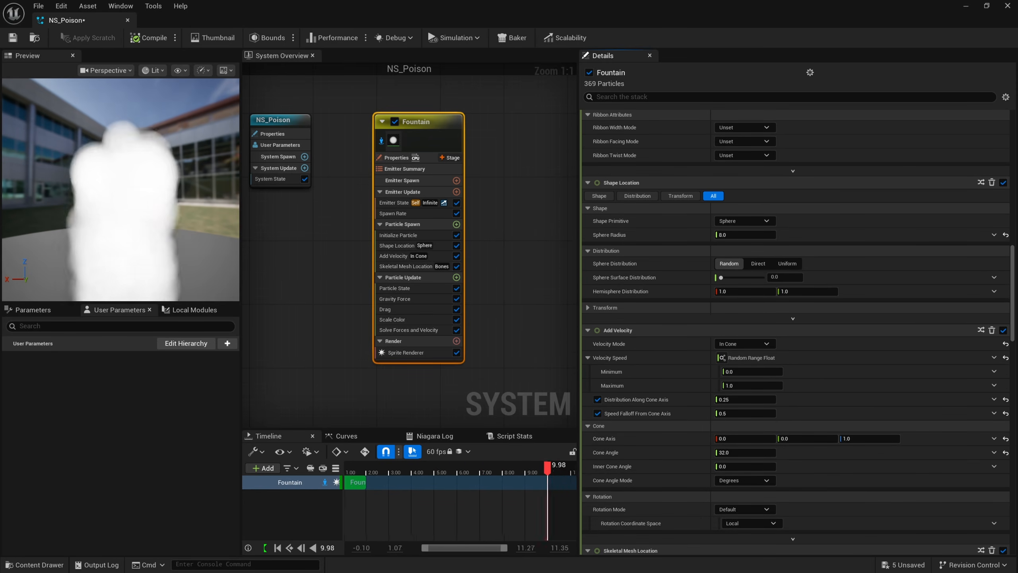
click(706, 400)
click(746, 384)
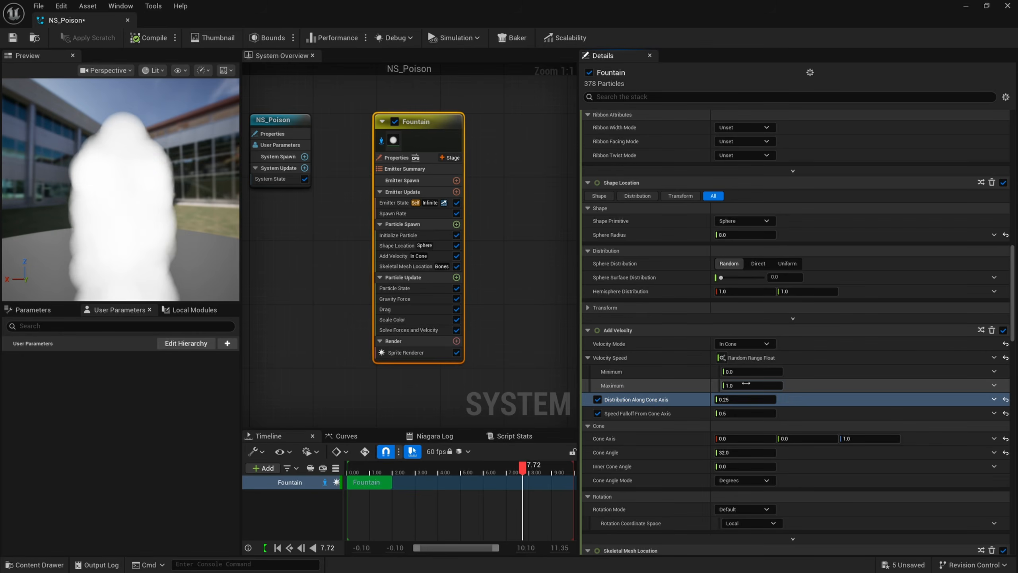
text(0)
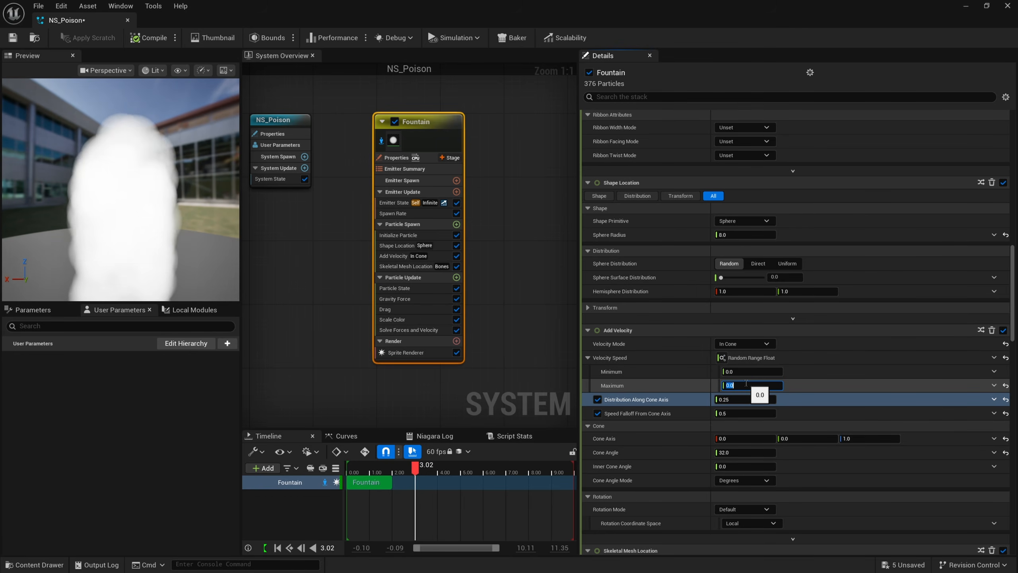
- Set the Gravity Force module's Z value to 5.0 in Particle Update
scroll(689, 409, down, 9)
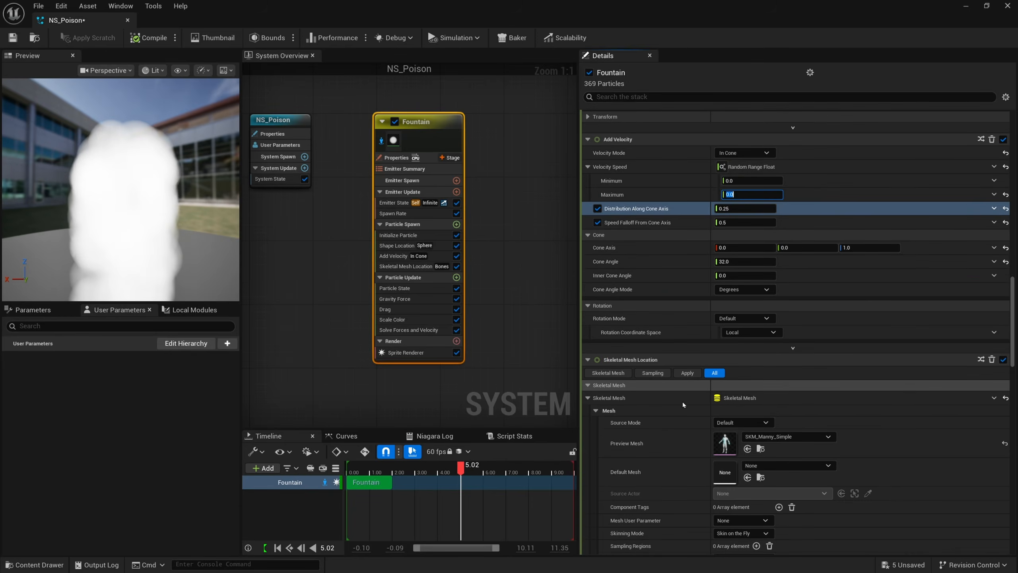
scroll(683, 404, down, 17)
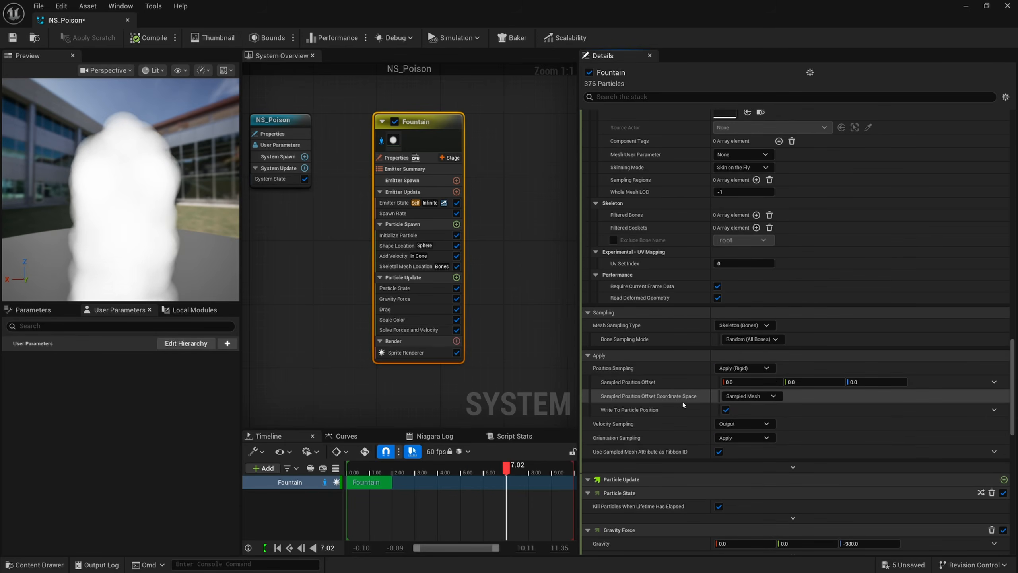
scroll(689, 405, down, 8)
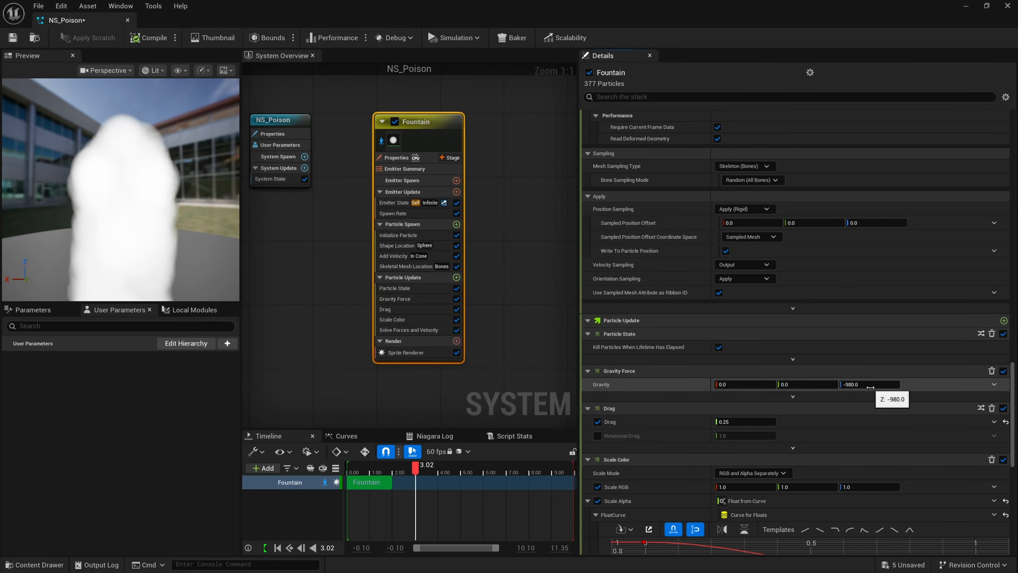
click(870, 385)
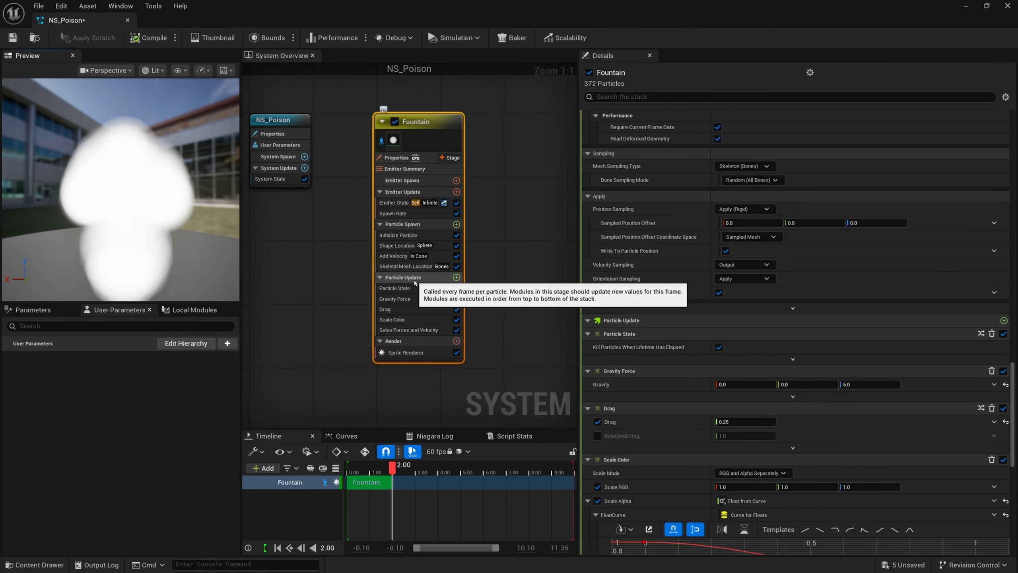
- Add a Scale Sprite Size module to the Fountain emitter's Particle Update group
click(456, 278)
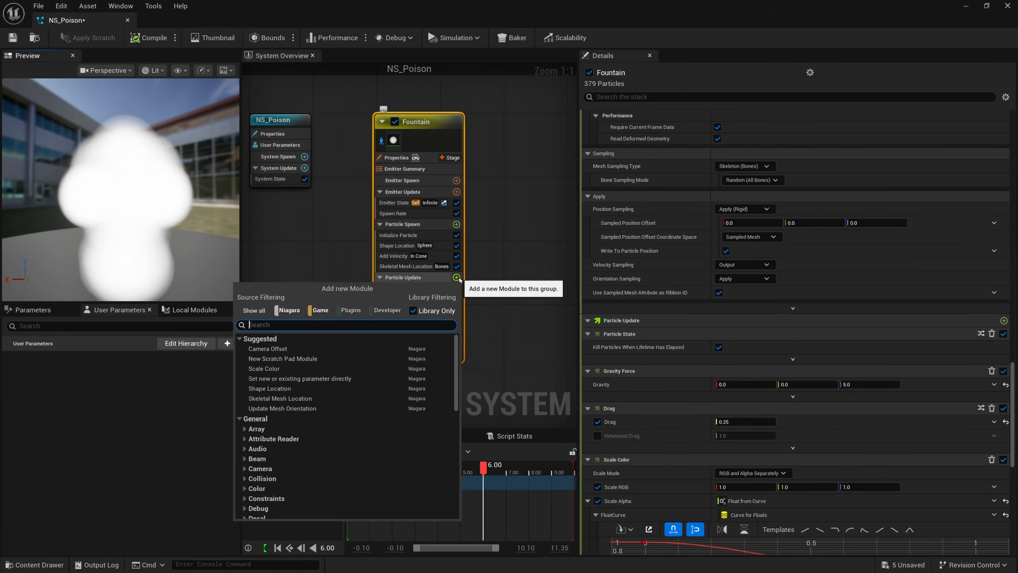
text(scale spr)
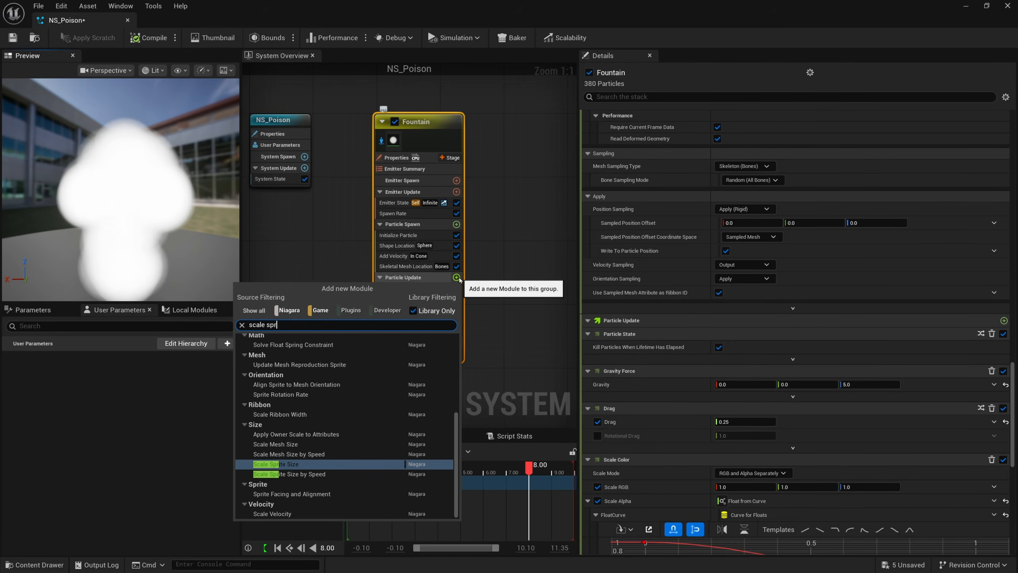
click(301, 464)
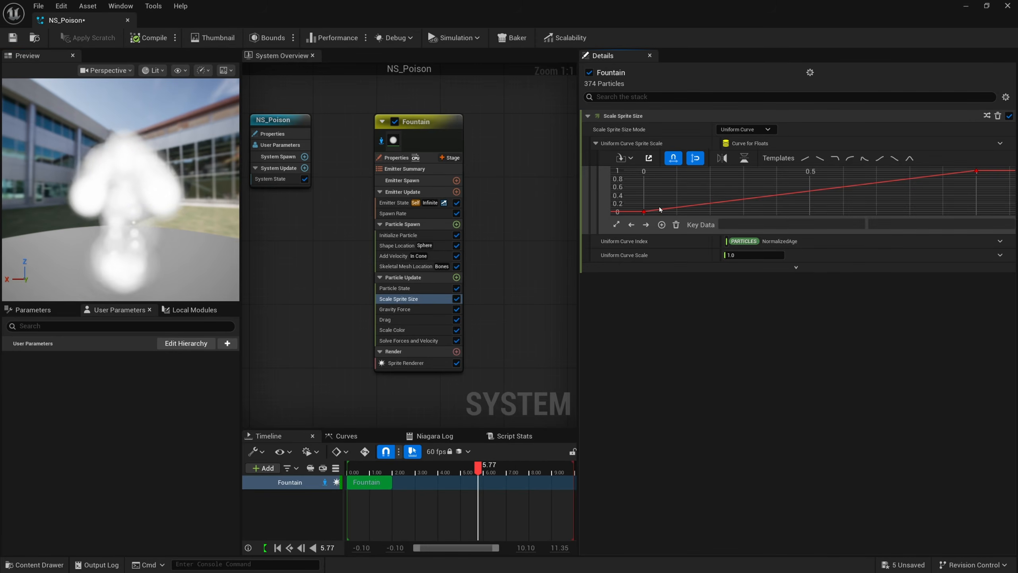
- Set the Uniform Curve Sprite Scale's start key value to 1 and its end key value to 1.25
drag(641, 213, 641, 214)
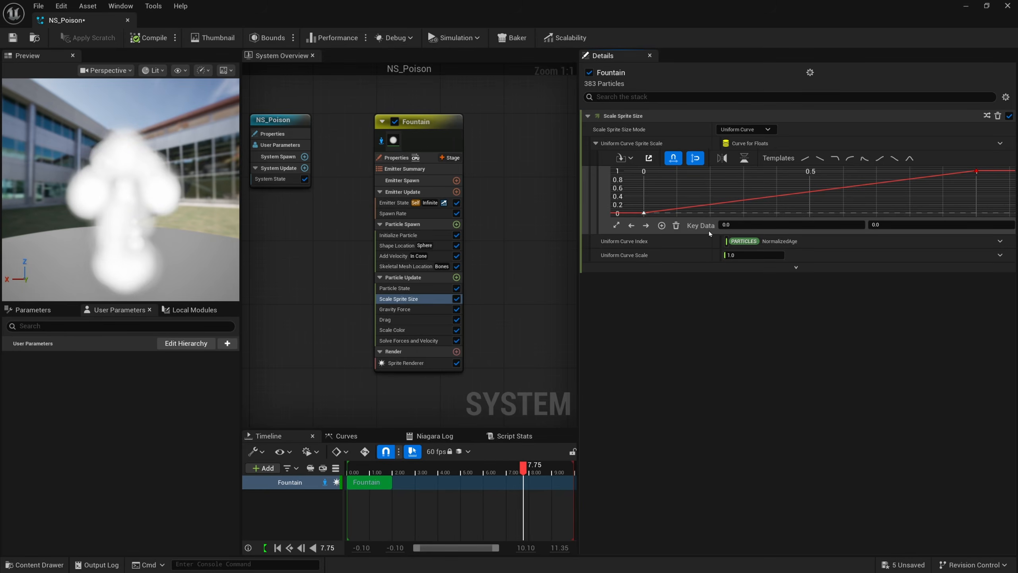
click(890, 226)
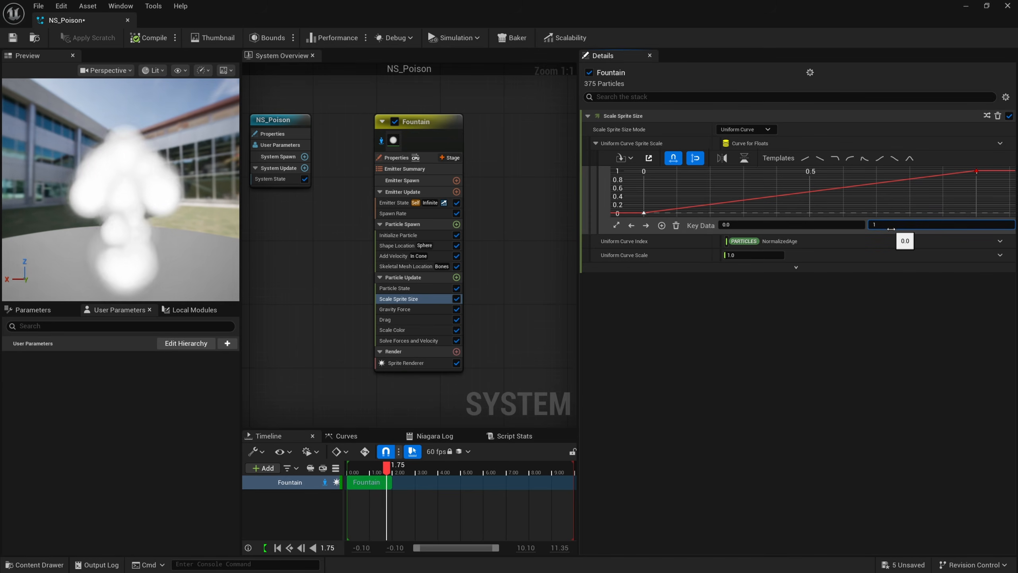
text(1)
key(Return)
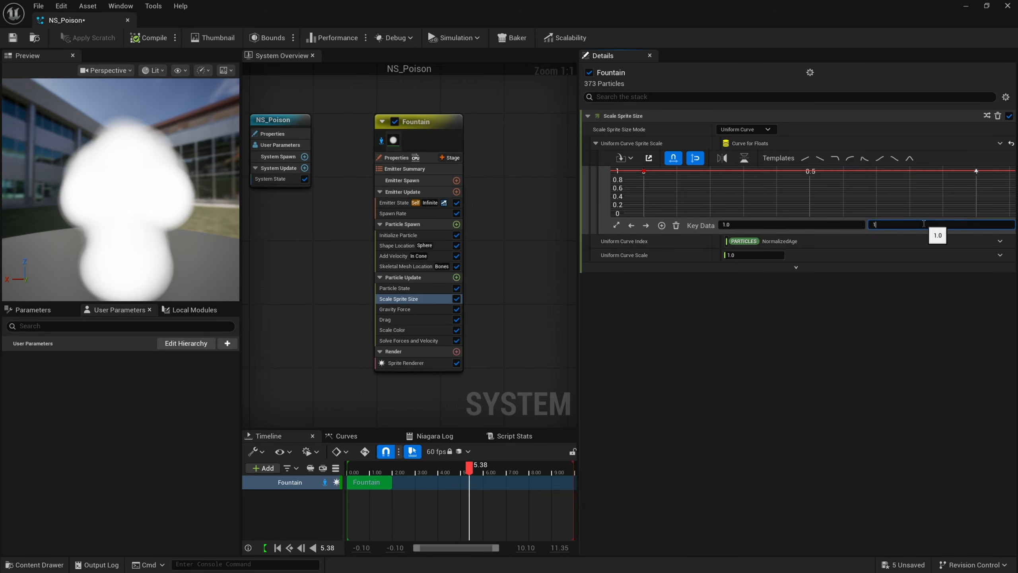
text(1.25)
key(Return)
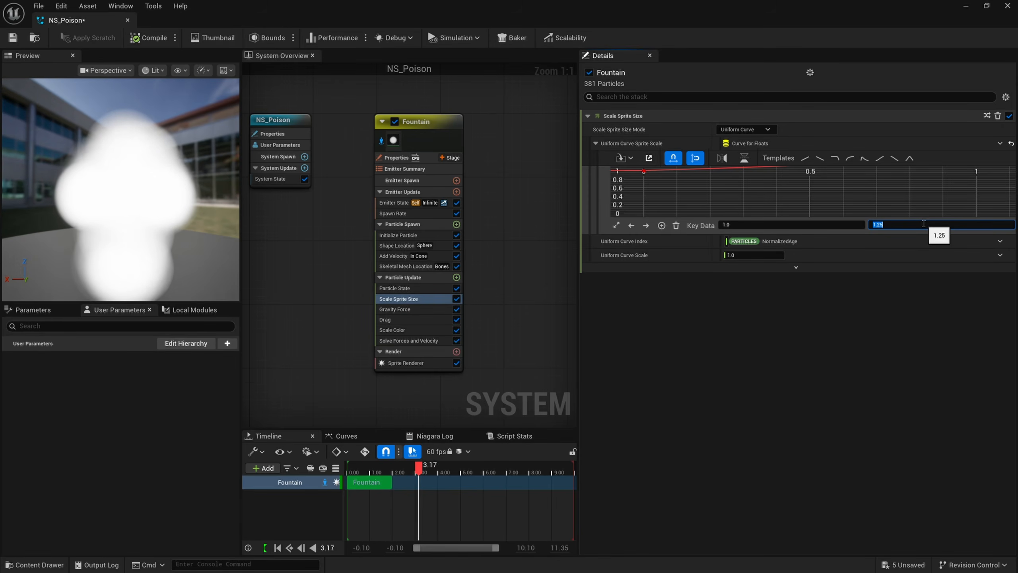
- Select both keys of the sprite scale curve and set their interpolation to Auto
click(644, 172)
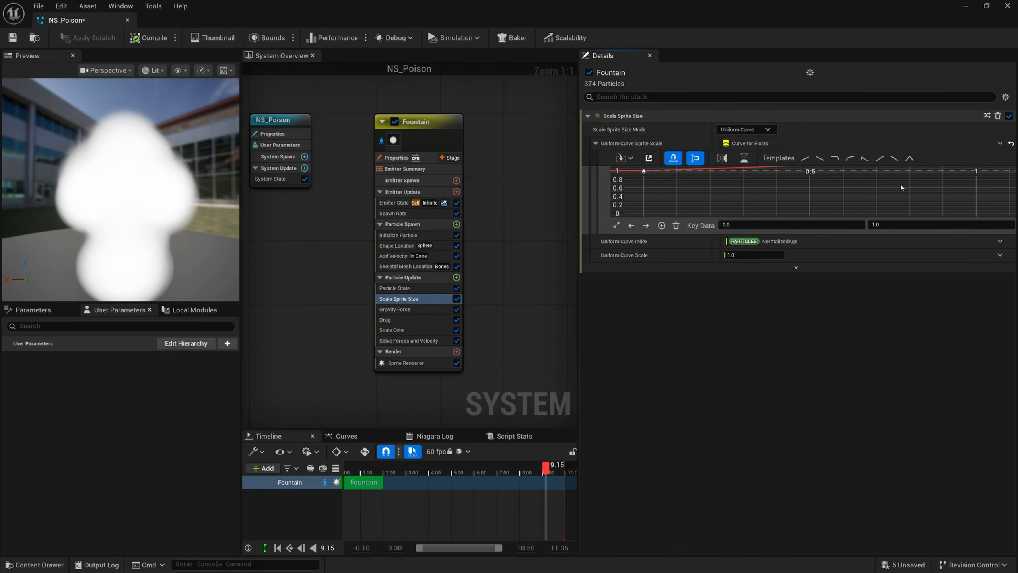
scroll(902, 188, down, 2)
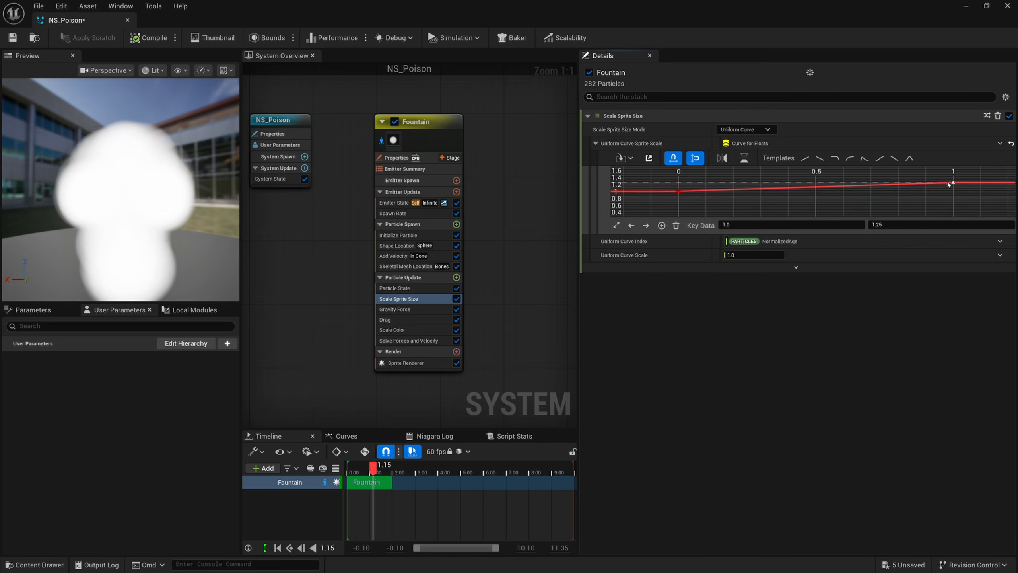
click(953, 183)
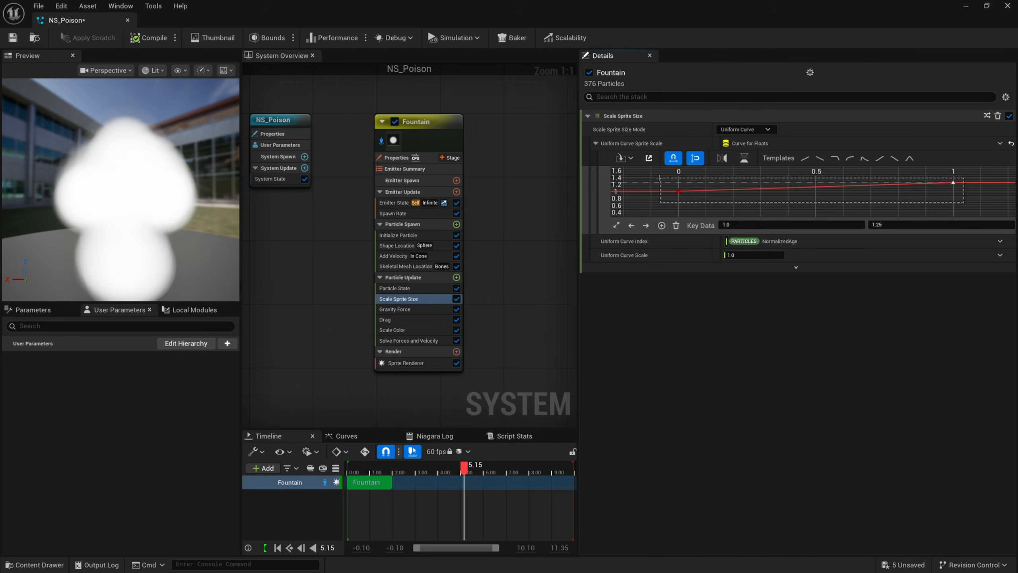
drag(659, 177, 658, 177)
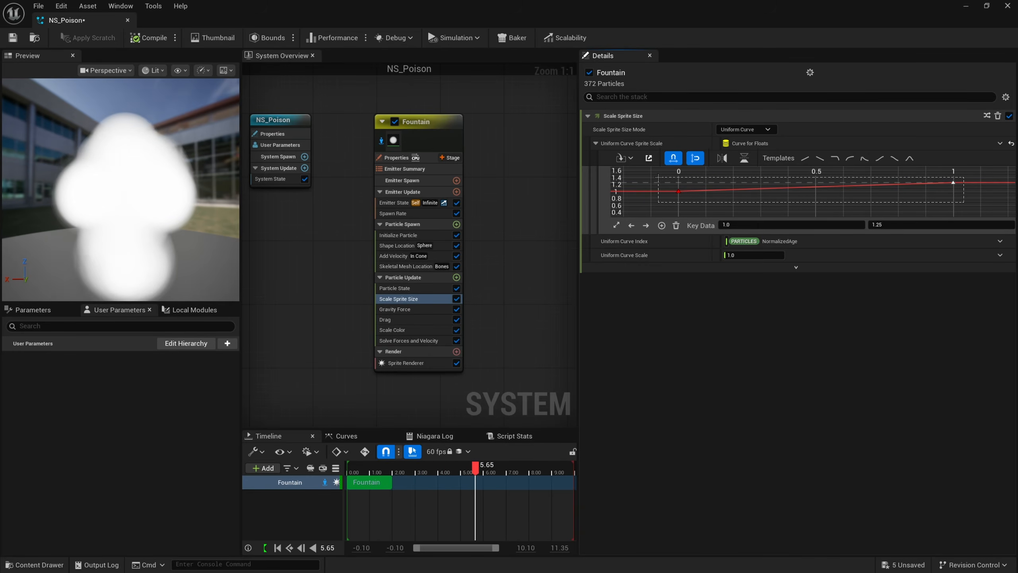
right_click(680, 194)
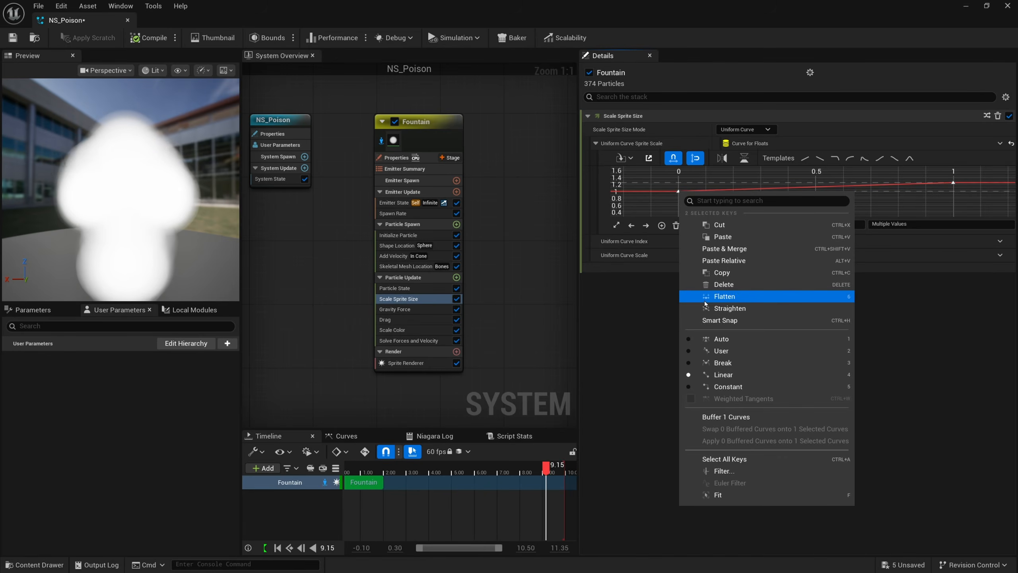
click(721, 339)
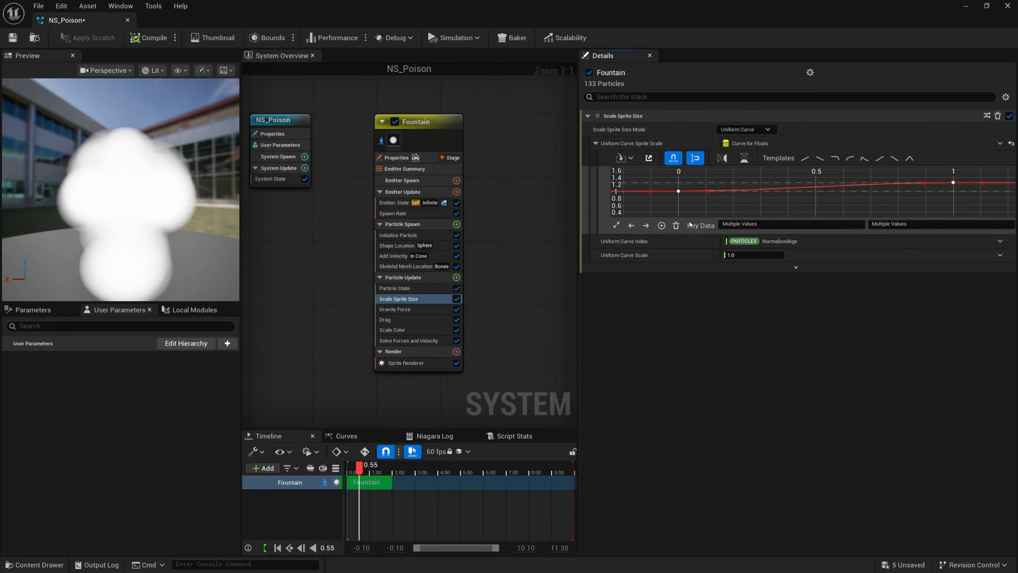
scroll(685, 201, up, 1)
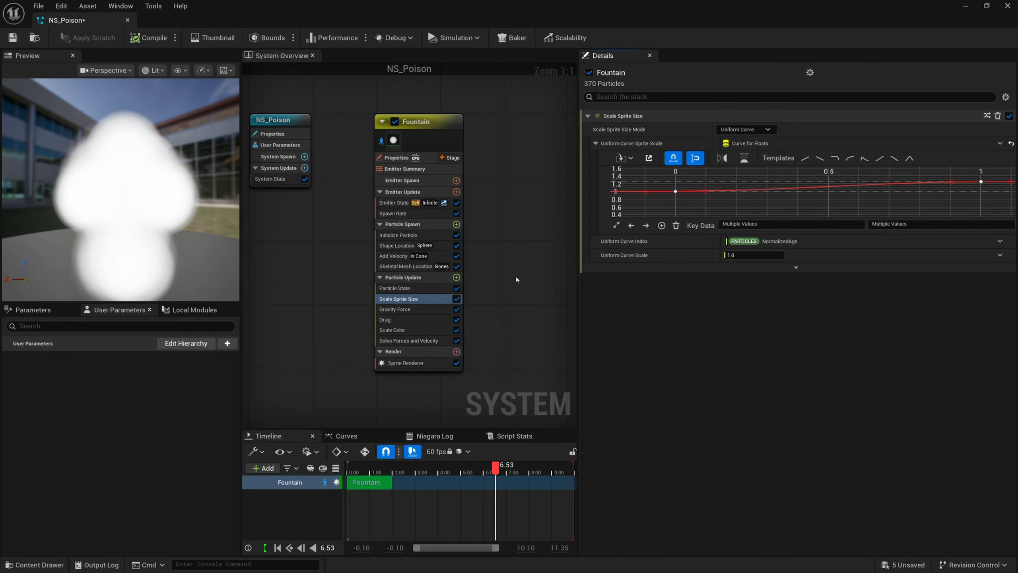
- Change the Scale Color module's Scale Mode to RGBA Linear Color Curve
click(407, 332)
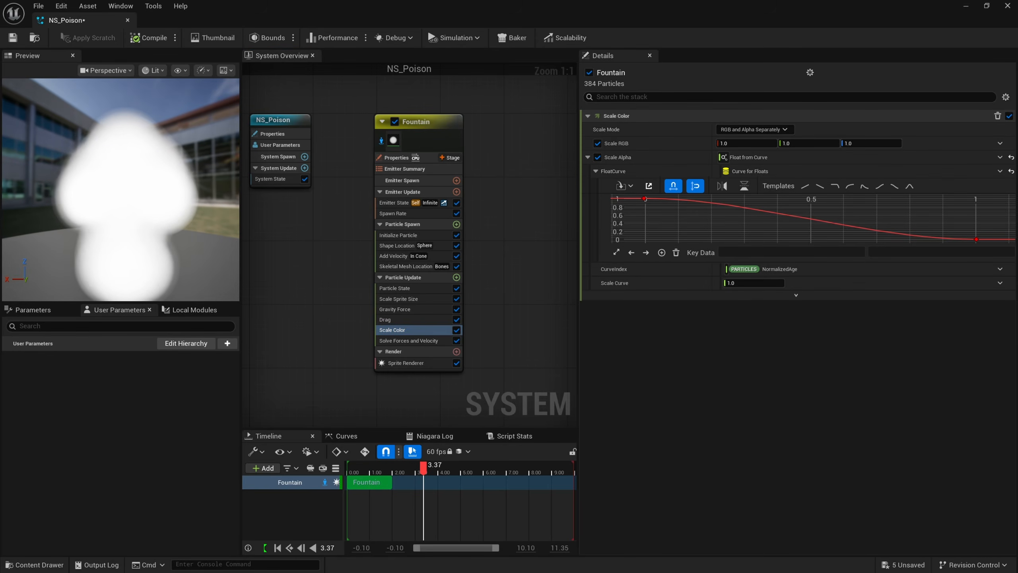
click(729, 132)
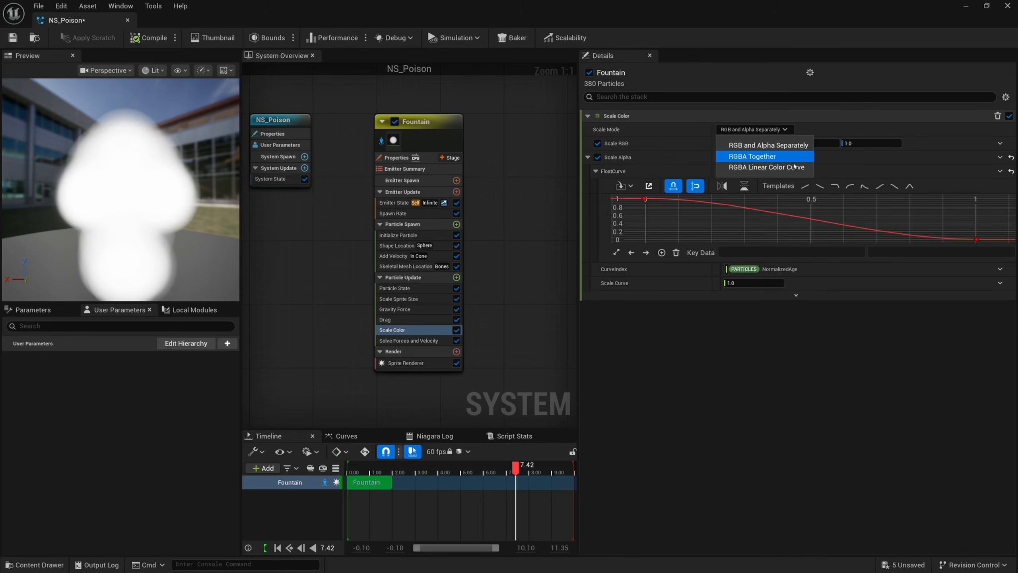
click(752, 168)
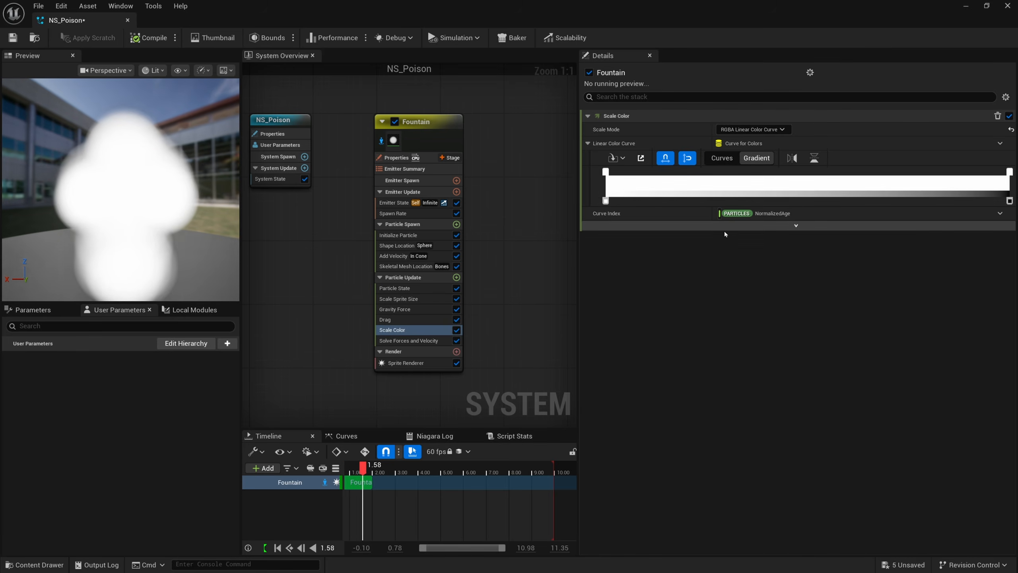
- Color the Scale Color gradient's start stop blue (007DFFFF) and its end stop orange (FF6200FF)
click(606, 172)
drag(1010, 172, 1003, 172)
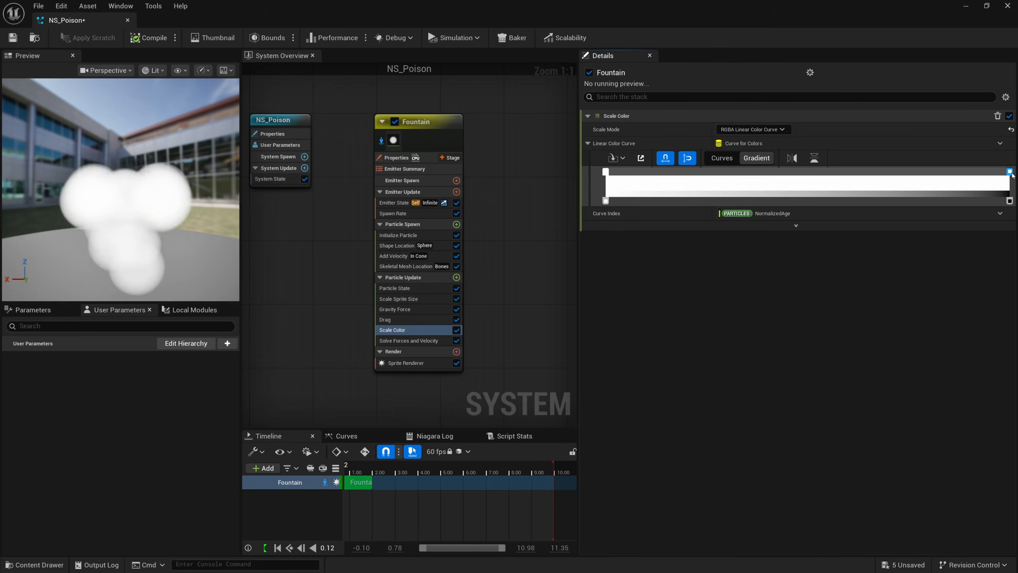
double_click(605, 172)
drag(652, 237, 632, 210)
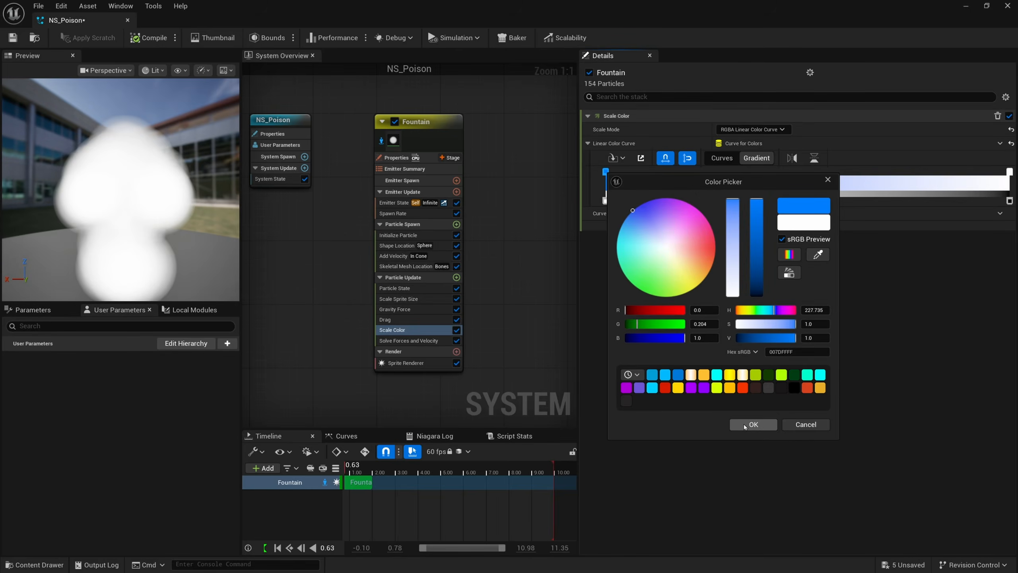
click(745, 425)
double_click(1007, 173)
click(888, 251)
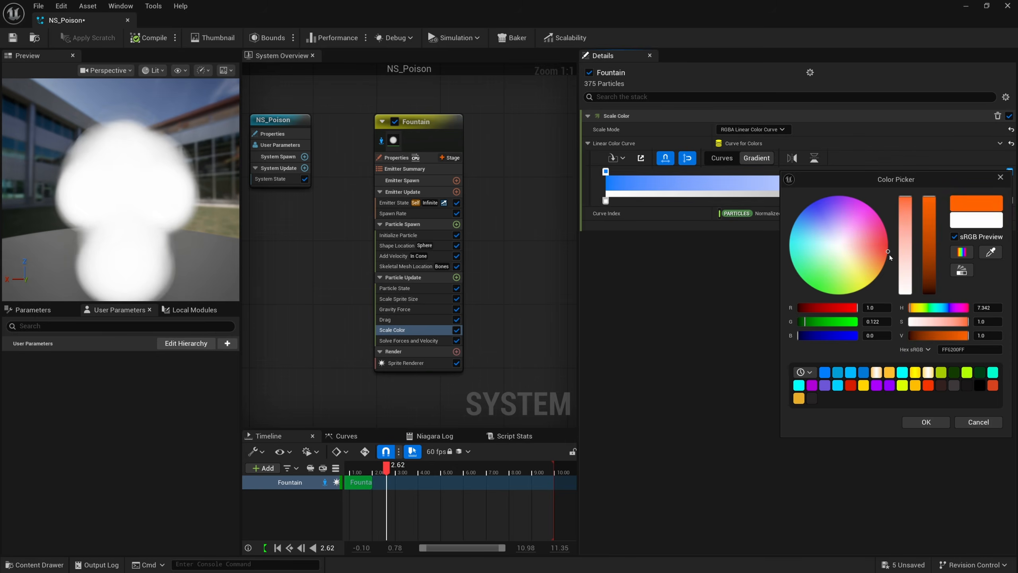
click(925, 422)
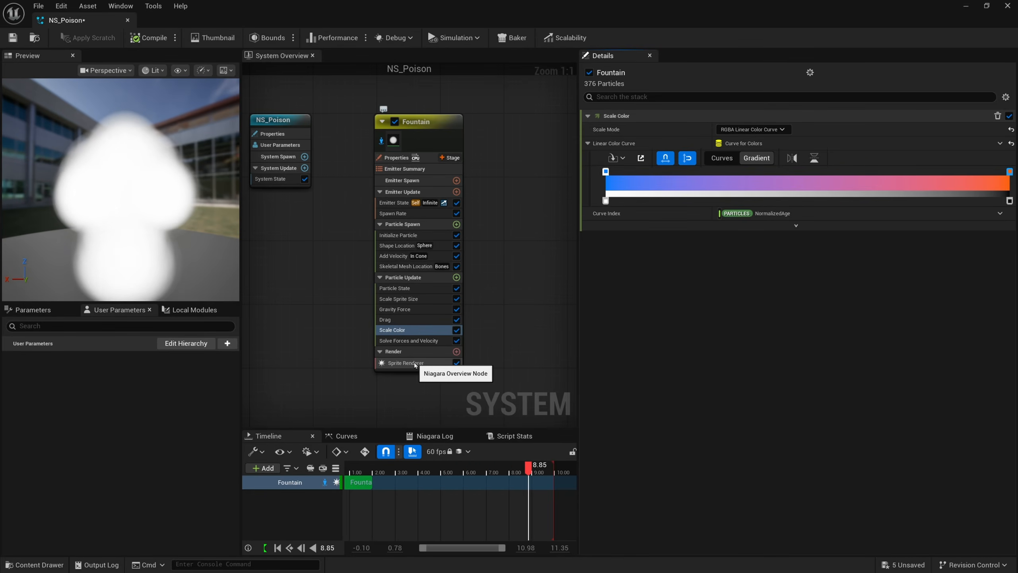
- Assign MI_Particle_Poison as the Sprite Renderer's material
click(399, 363)
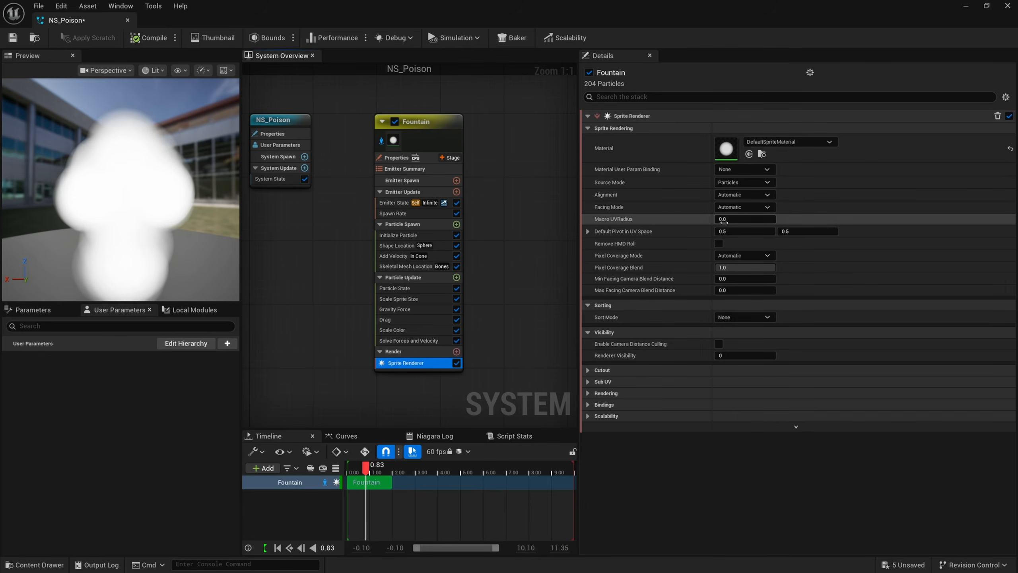
click(776, 146)
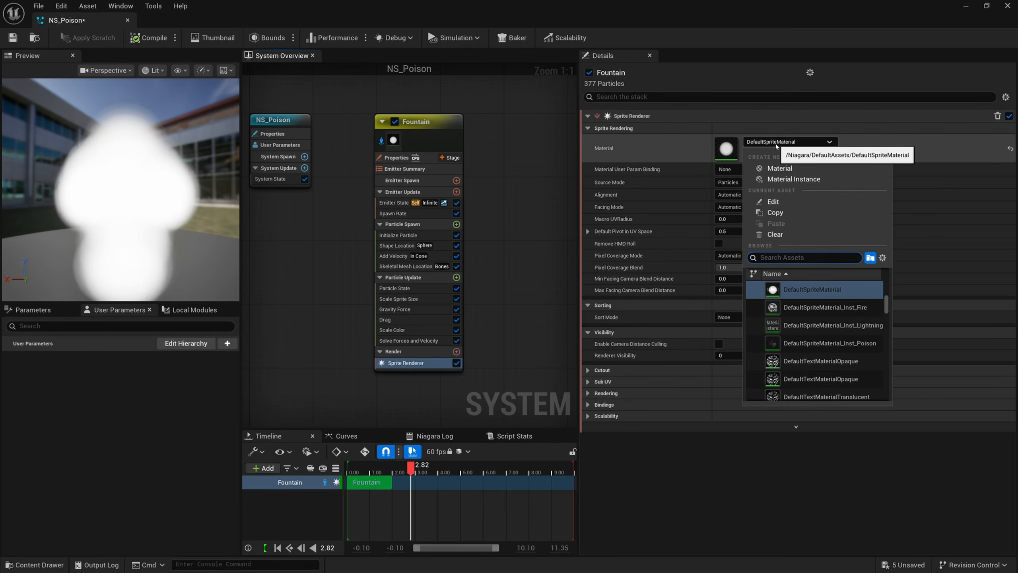
text(poison)
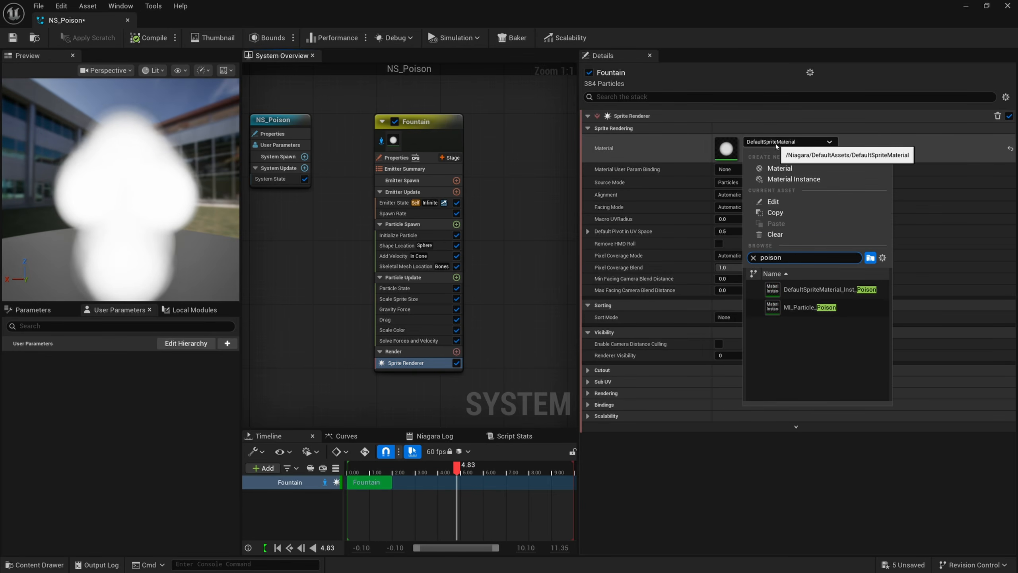
click(806, 307)
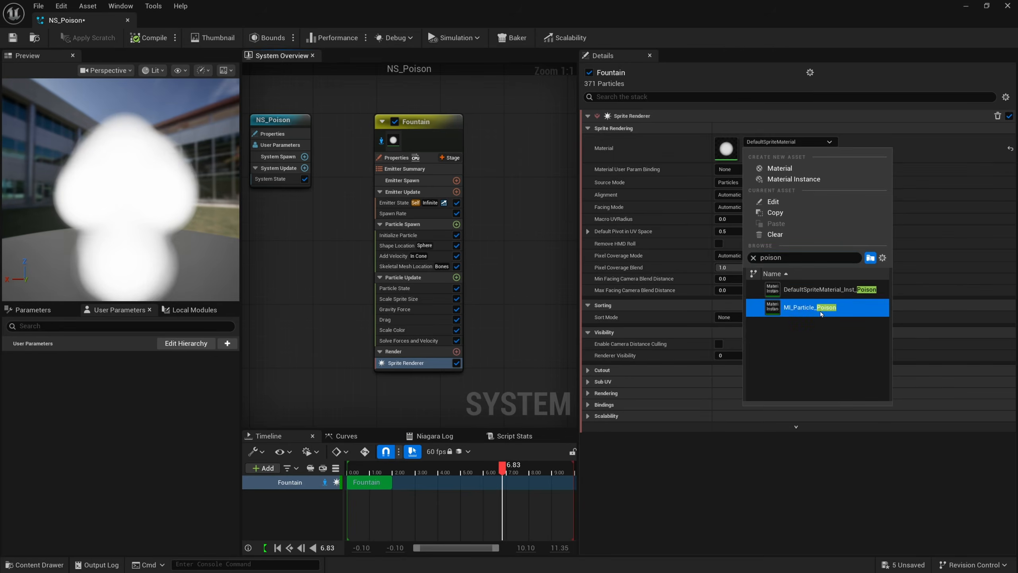
- Disable the Drag module in Particle Update and show the Scale Color settings
click(407, 322)
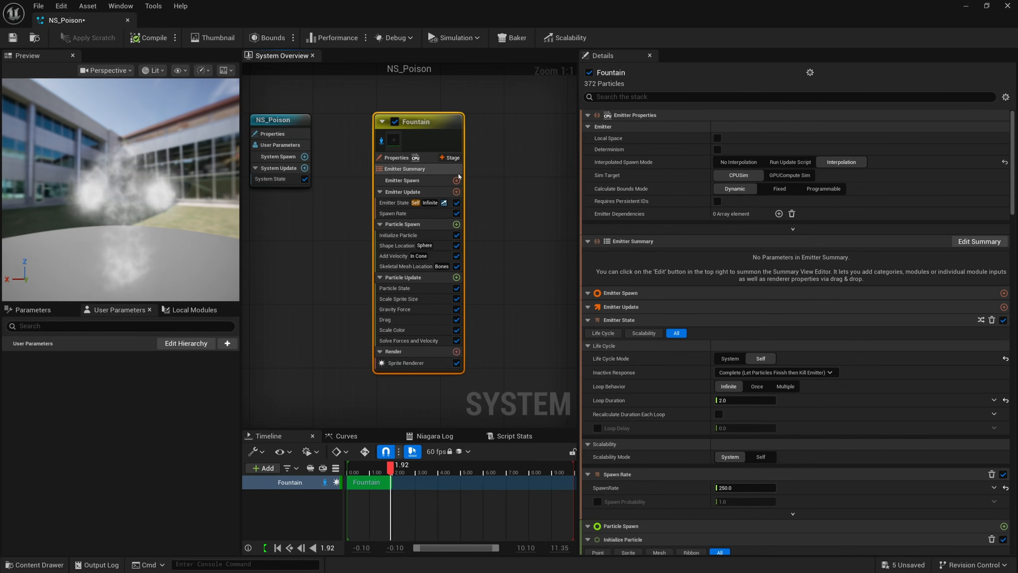
click(413, 330)
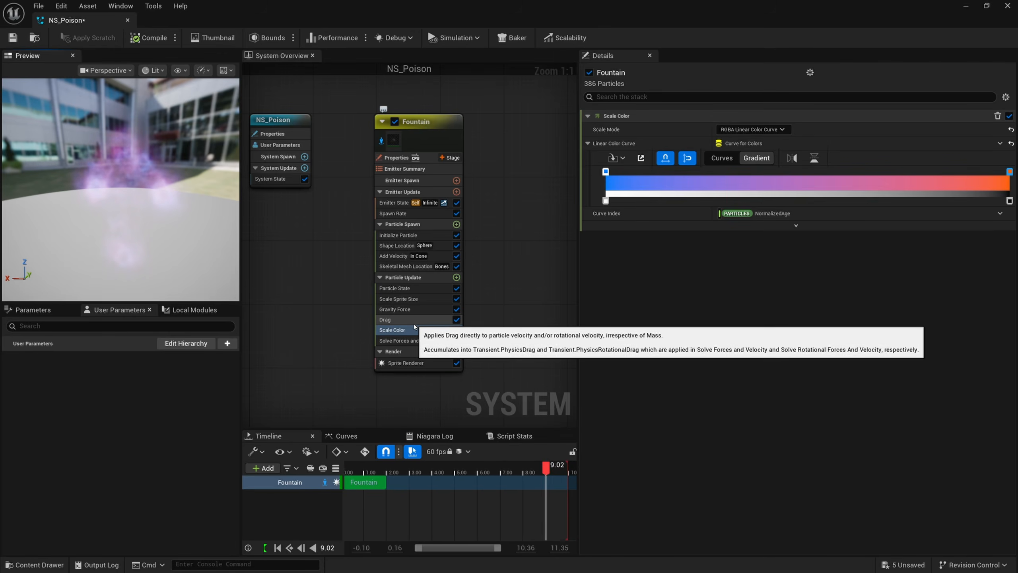
click(456, 319)
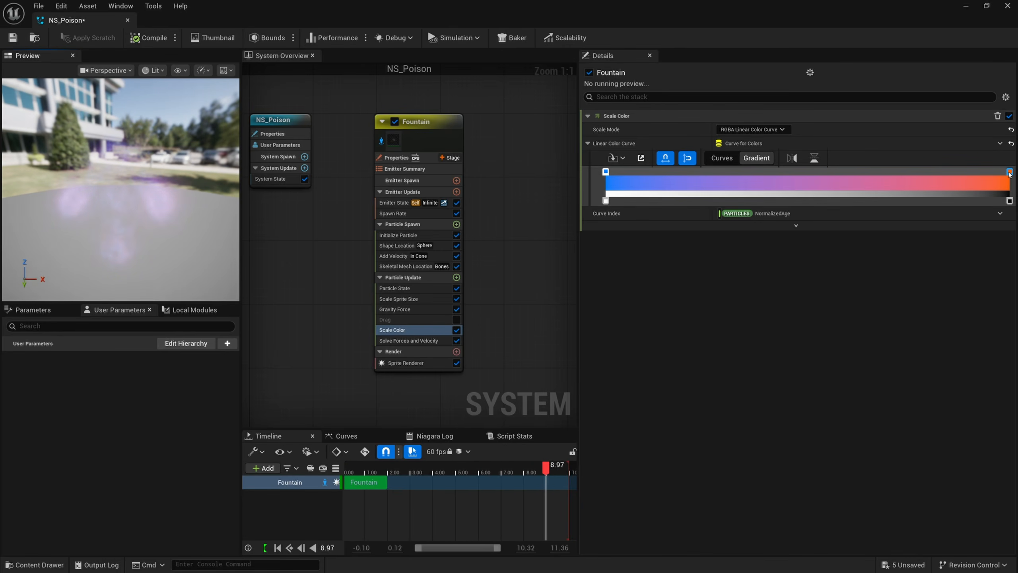
- Try moving the gradient's orange stop toward the blue start stop, then return it to the end
drag(1007, 172, 686, 172)
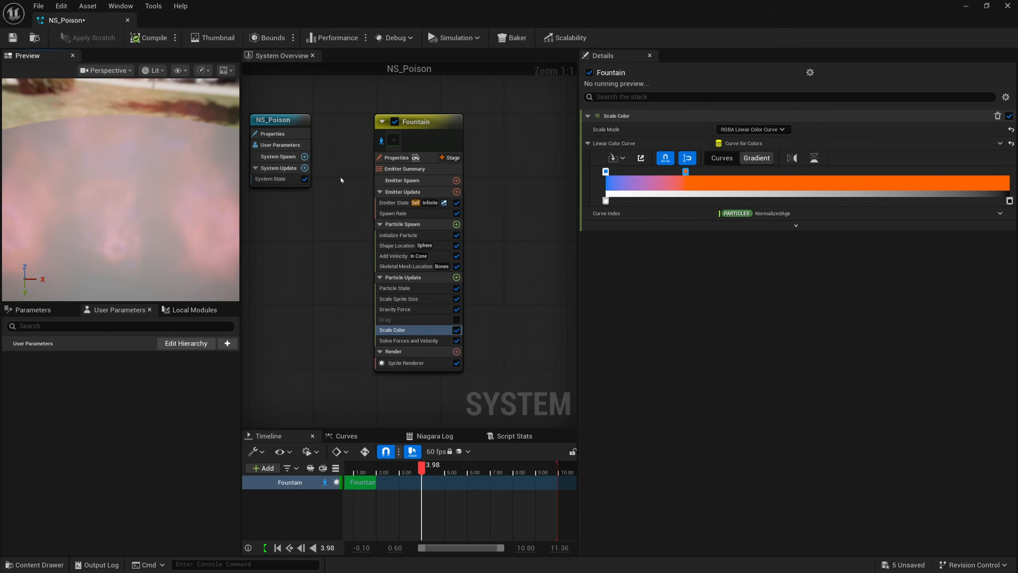
drag(686, 172, 1012, 177)
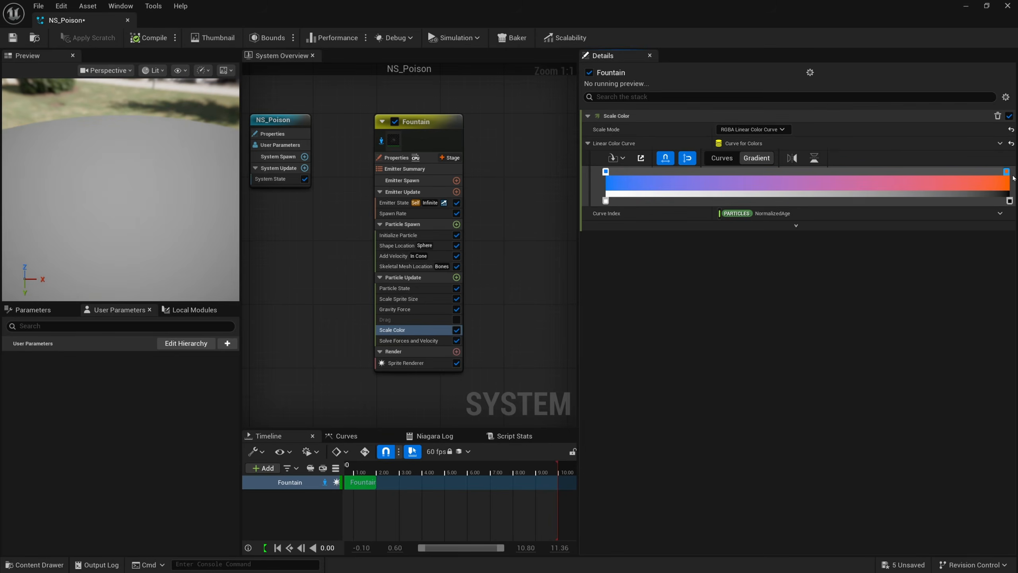
- Recolor the Scale Color gradient's start stop orange (FF6500FF) and its end stop light blue
double_click(605, 173)
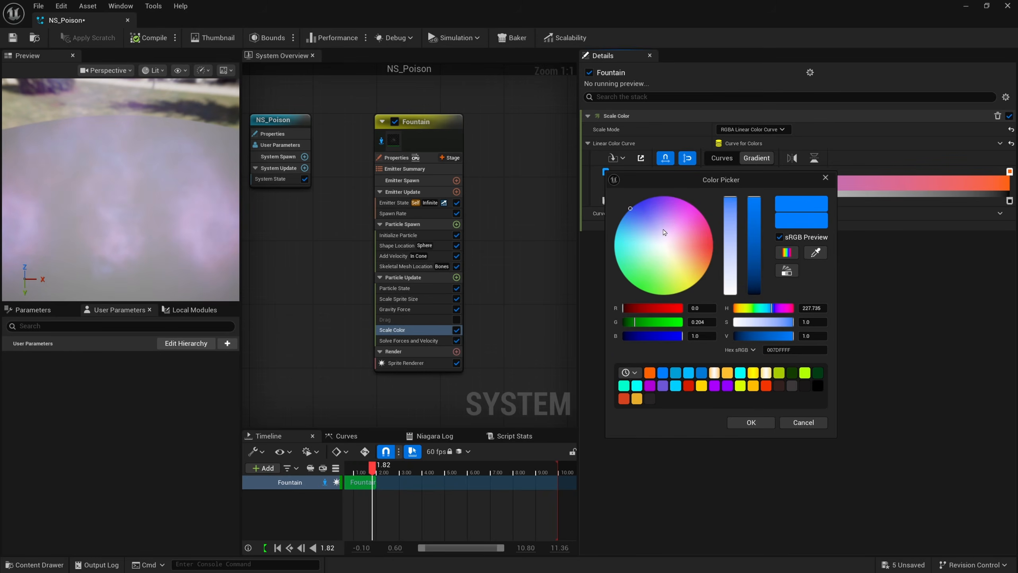
click(712, 252)
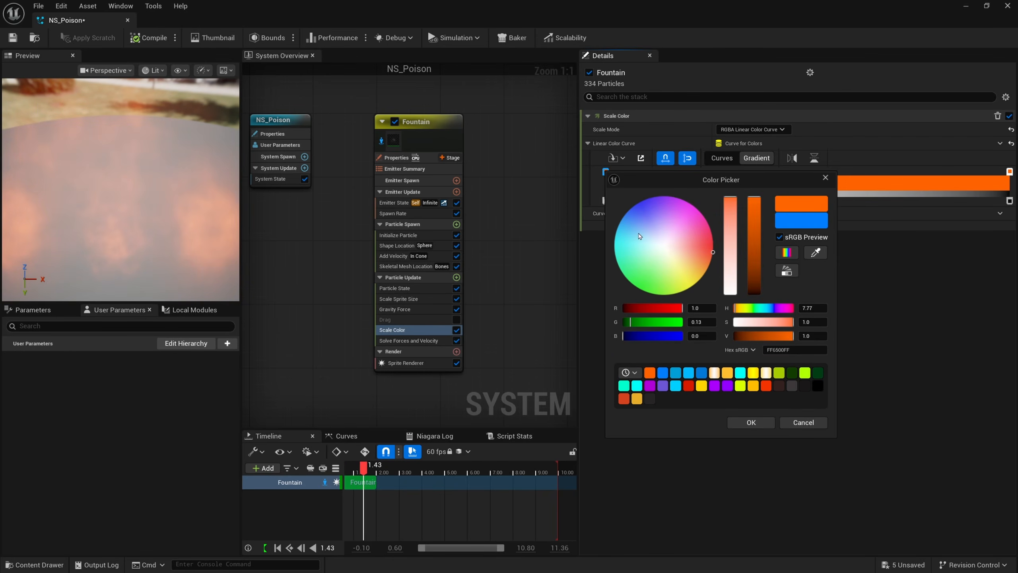
click(764, 419)
double_click(1009, 172)
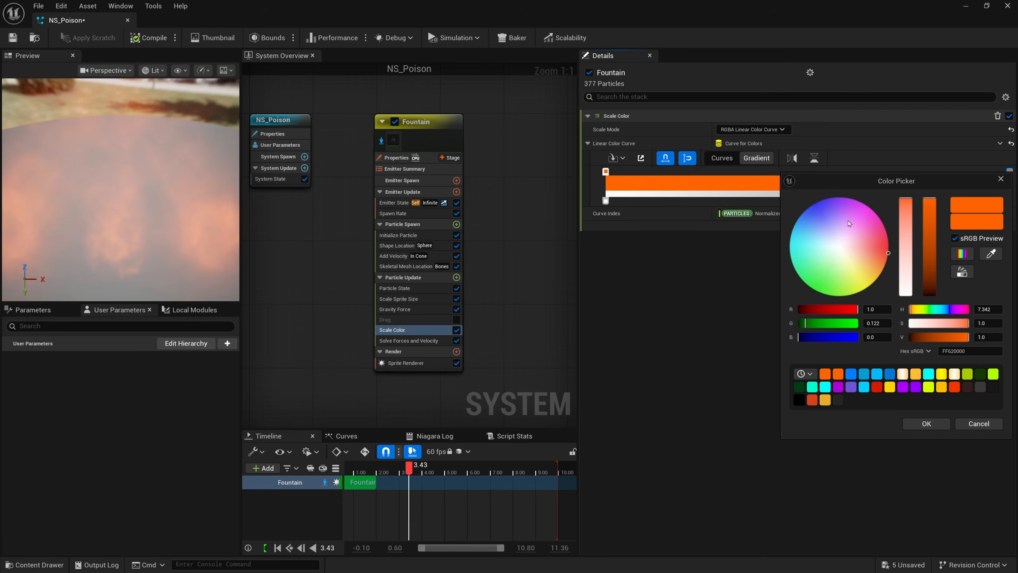
click(792, 229)
click(927, 424)
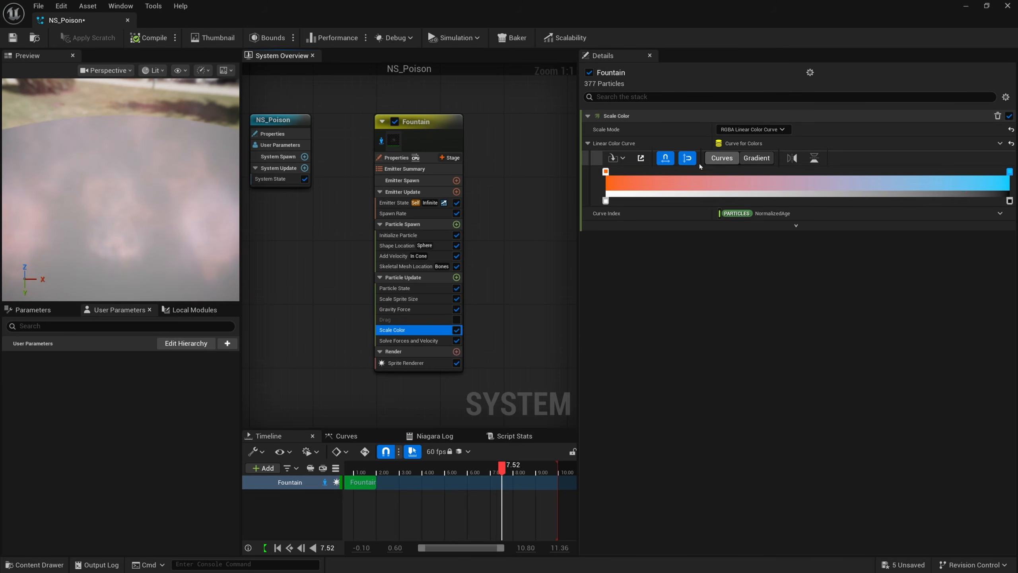
- Delete the gradient's end color stop and recolor the remaining start stop yellow-green
click(1011, 172)
key(Delete)
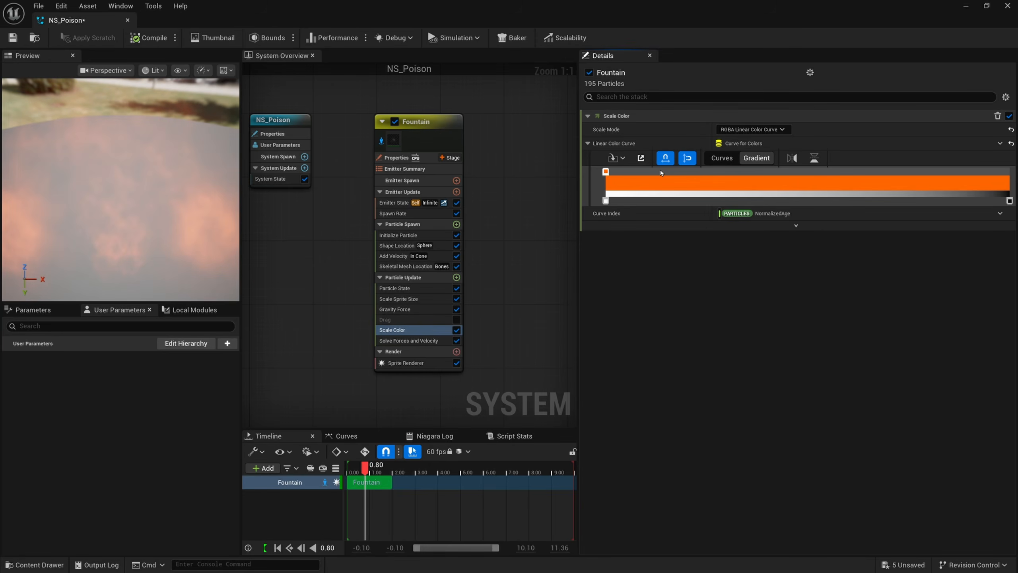
double_click(605, 172)
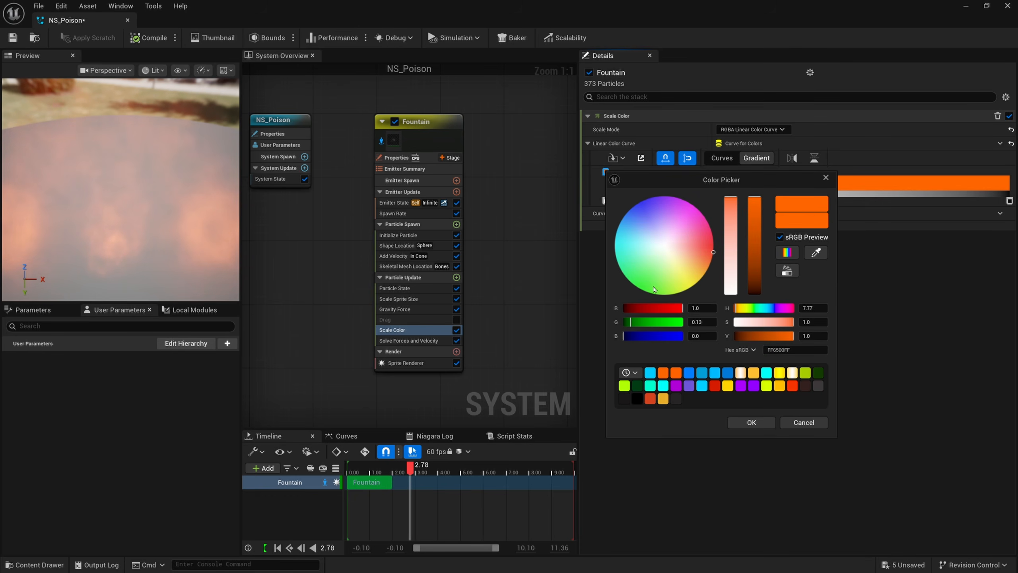
drag(660, 280, 652, 293)
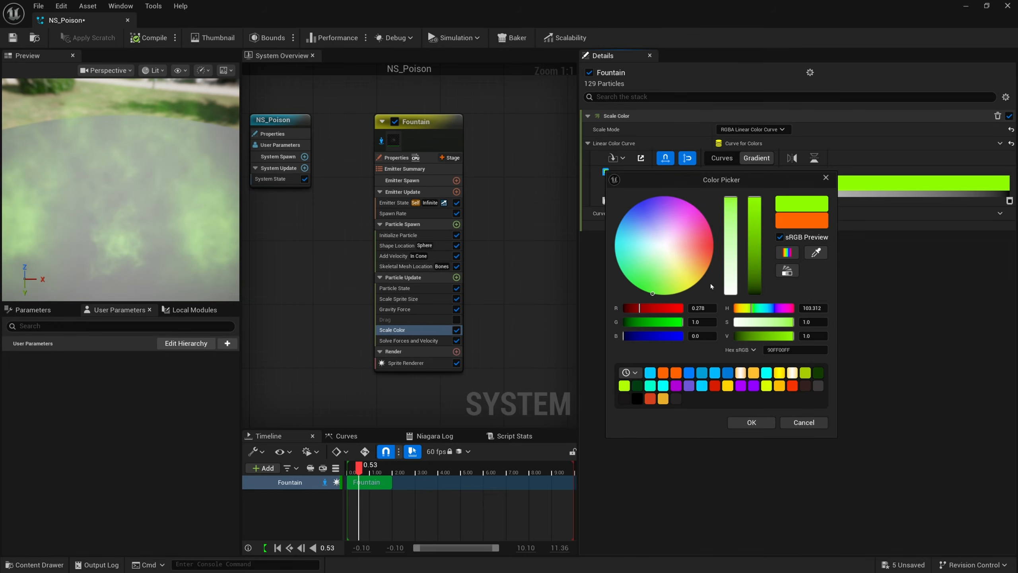
click(751, 422)
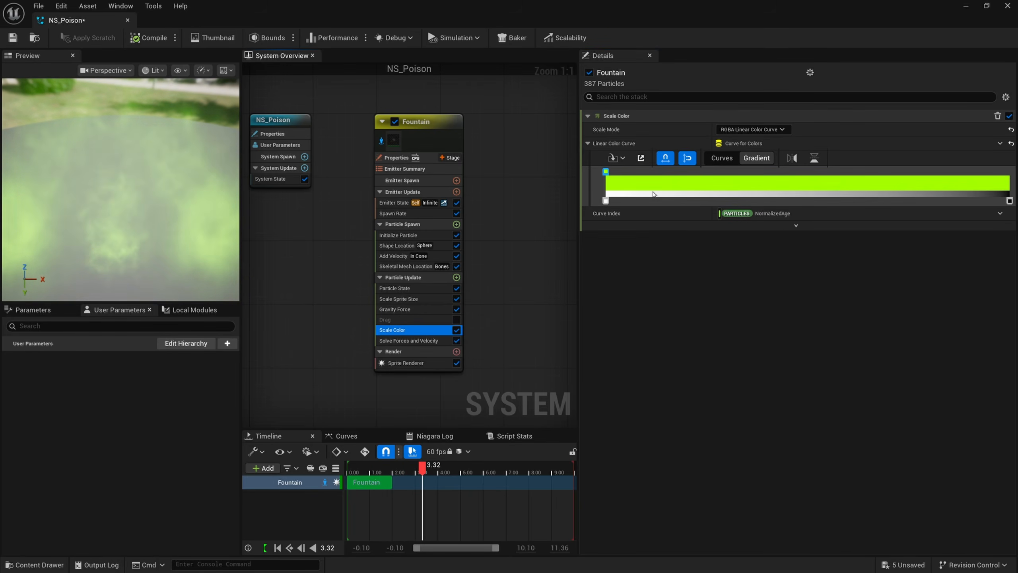
- Move the gradient's starting opacity stop to about 40% of the way along the curve
click(605, 200)
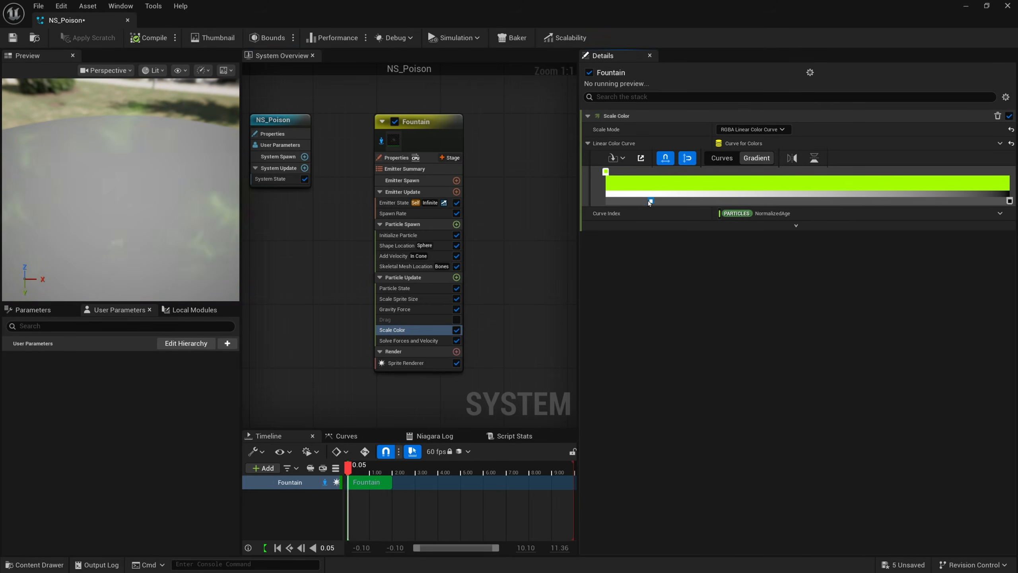
double_click(606, 200)
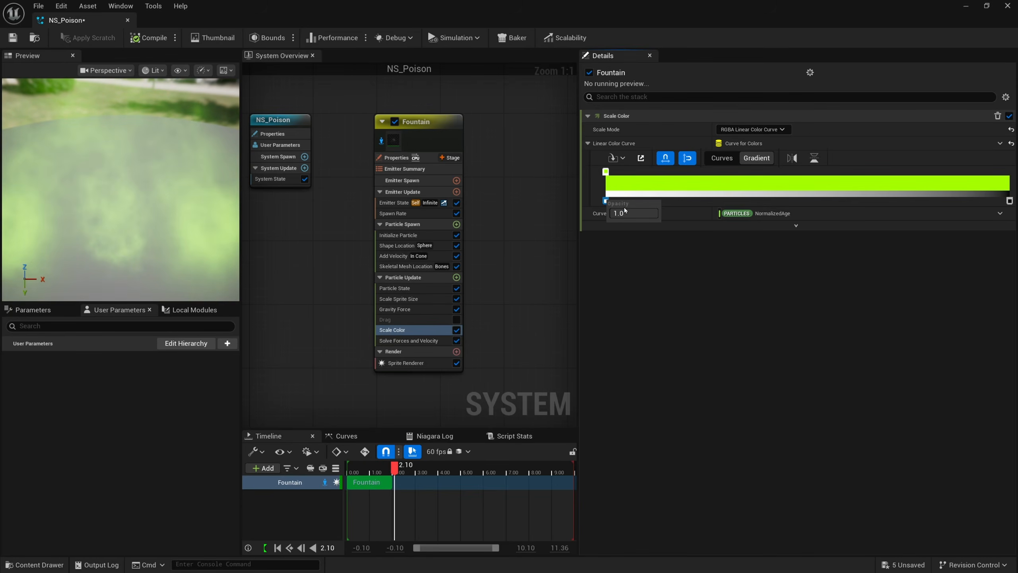
double_click(1009, 200)
click(605, 200)
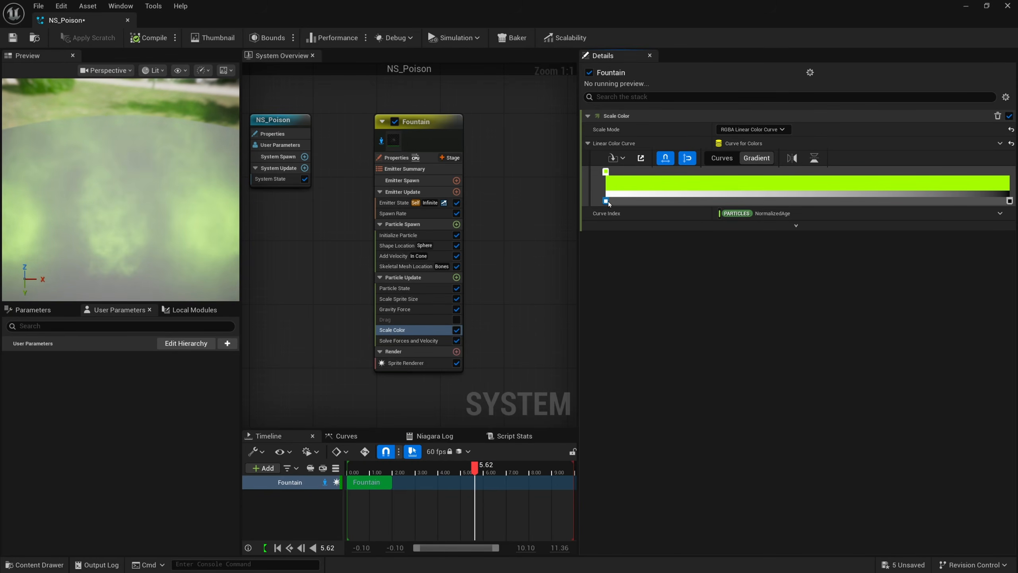
drag(607, 202, 749, 210)
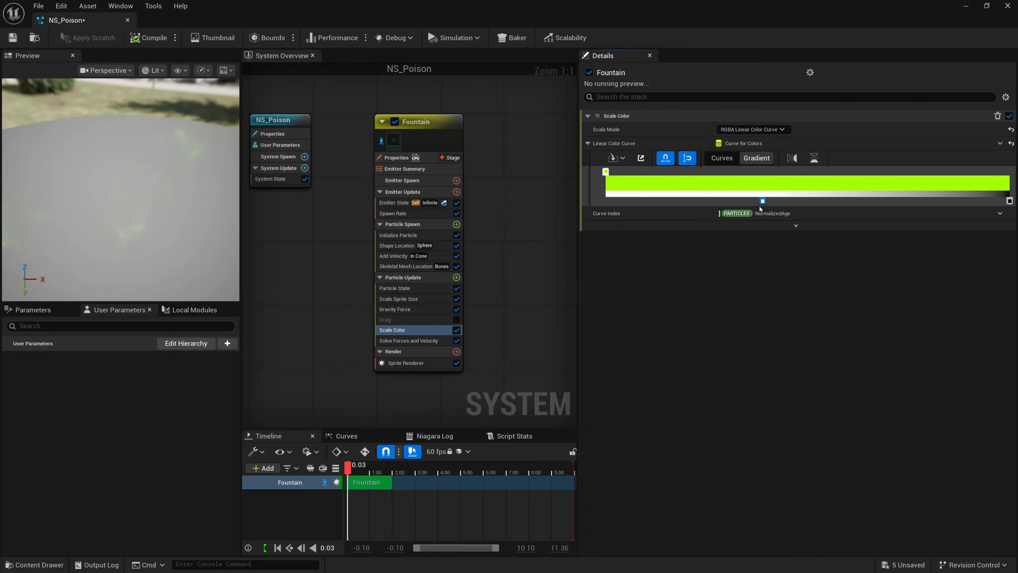
- Add an opacity stop at the start of the Scale Color gradient and set its opacity to 0.5
click(608, 201)
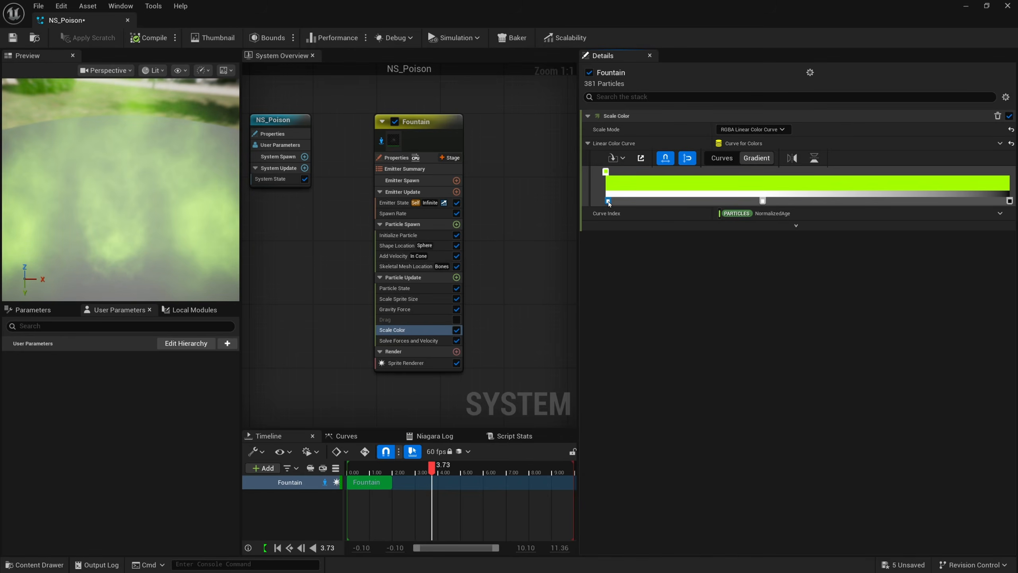
double_click(608, 201)
click(635, 213)
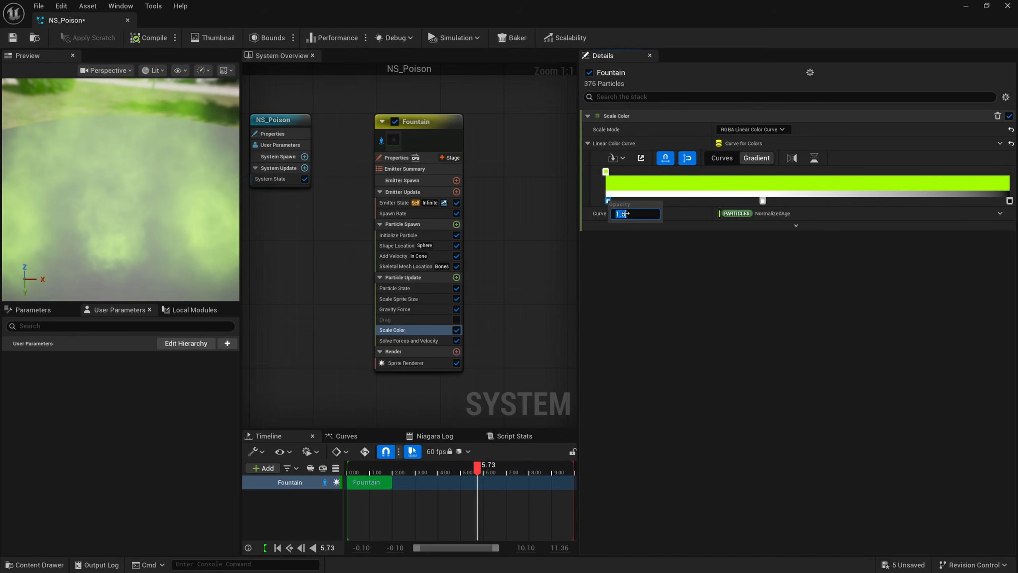
text(0.5)
key(Return)
click(641, 271)
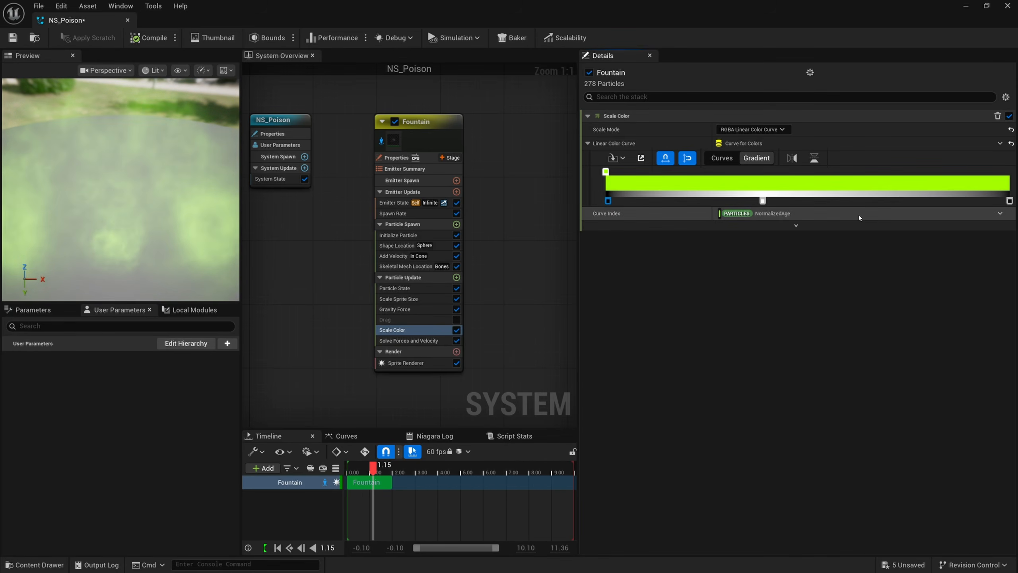
- Save the NS_Poison system and dock its editor beside the Lvl_ThirdPerson level editor
drag(157, 214, 68, 197)
drag(152, 218, 92, 180)
scroll(114, 181, down, 4)
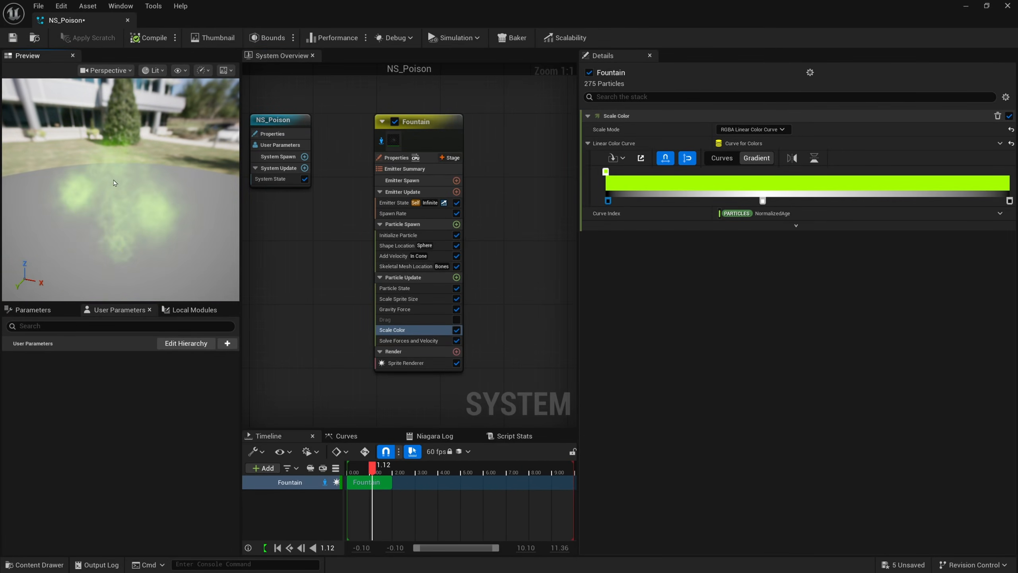
click(13, 38)
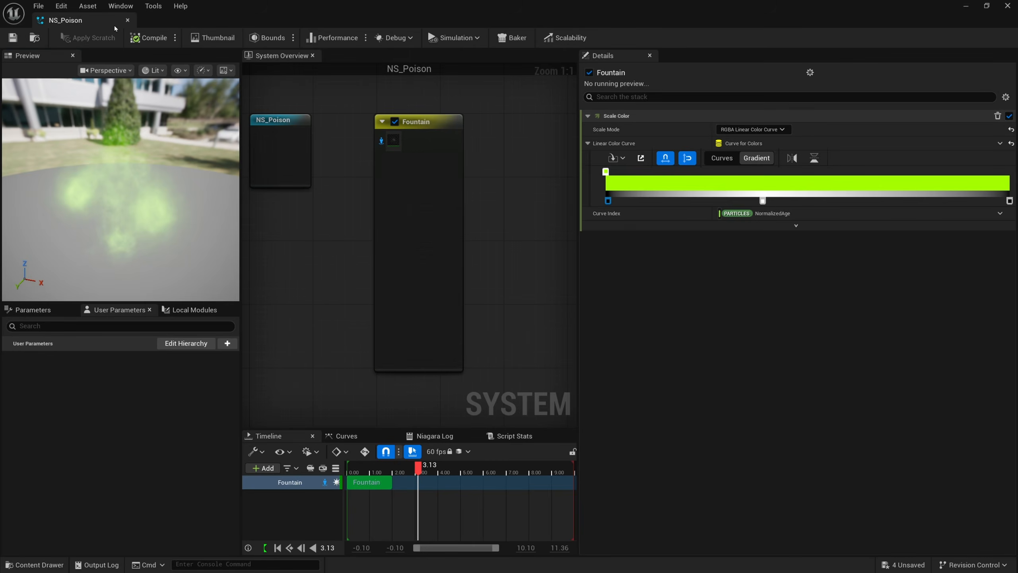
drag(66, 20, 167, 53)
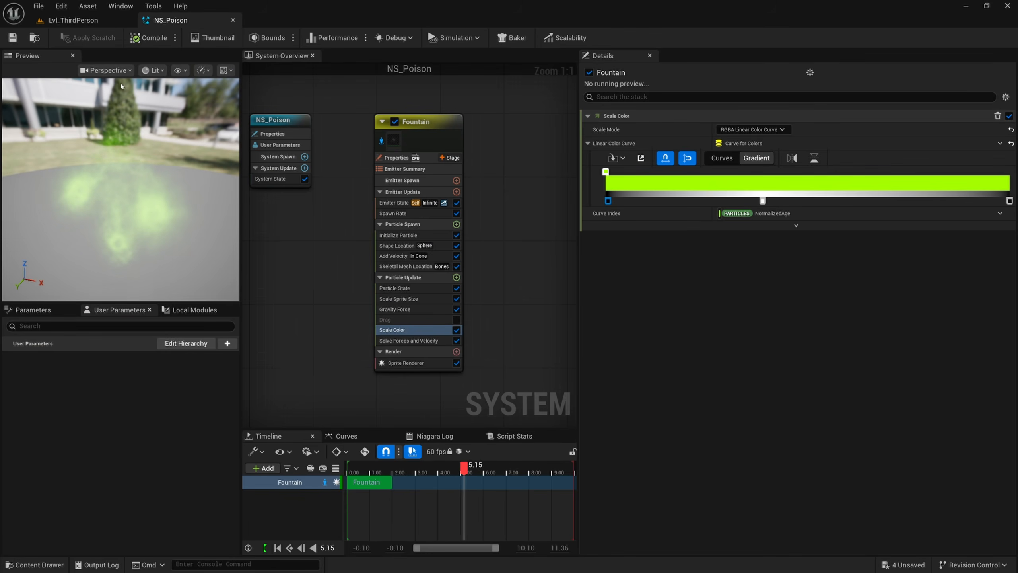
- Open the BP_ThirdPersonCharacter Blueprint from the level project's ThirdPerson/Blueprints folder
click(93, 21)
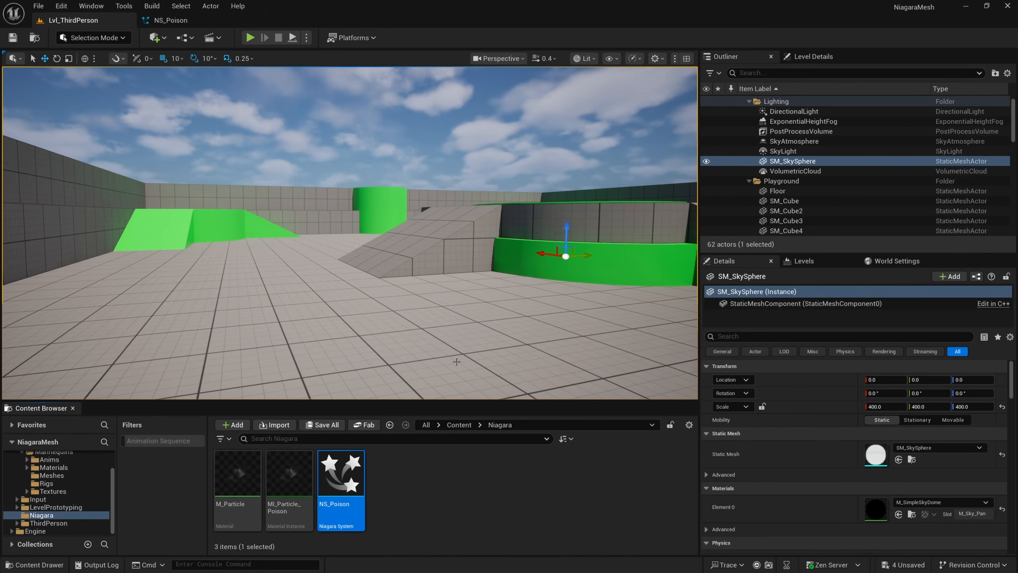
click(458, 424)
double_click(446, 467)
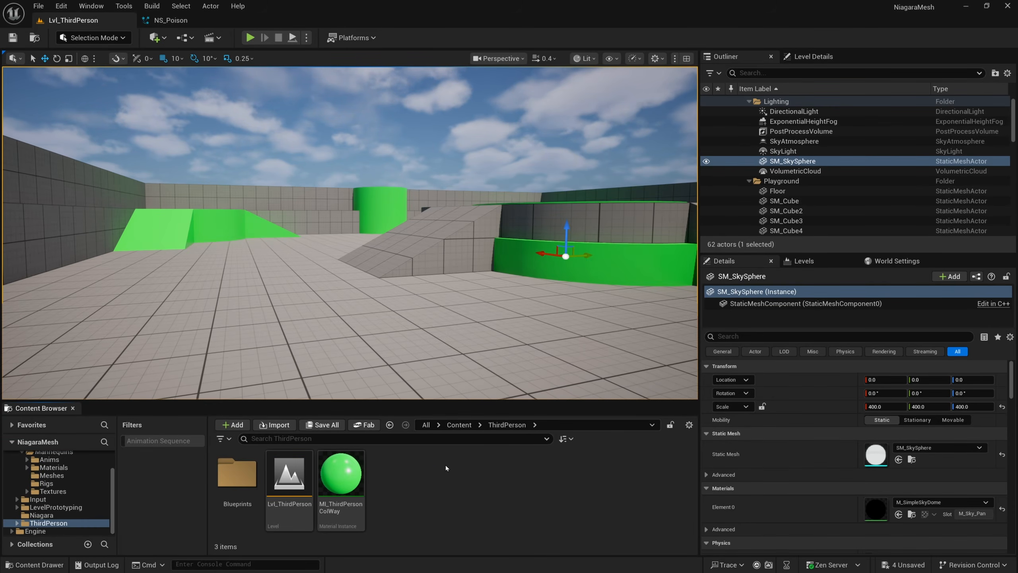
double_click(240, 473)
click(244, 474)
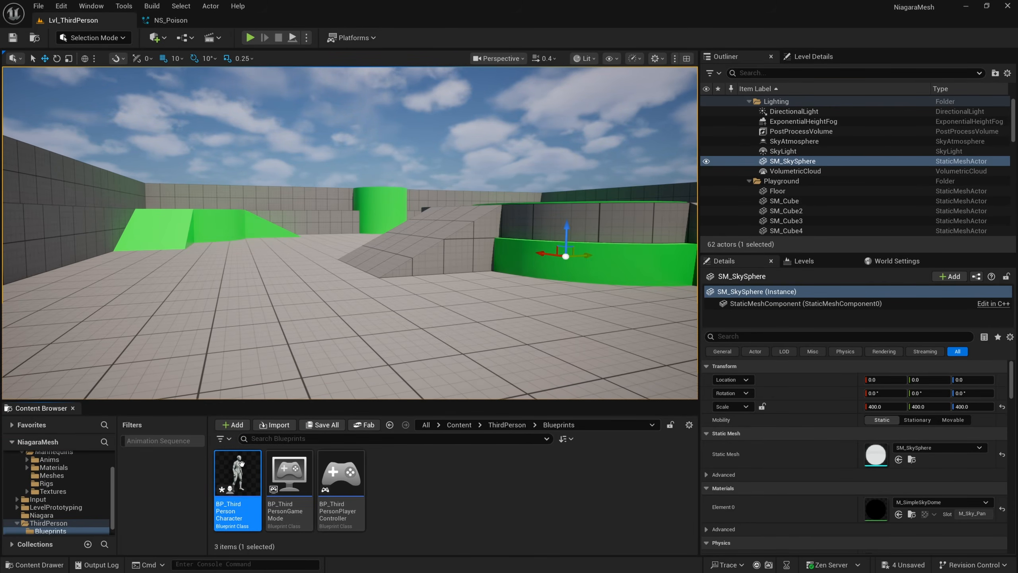
double_click(241, 473)
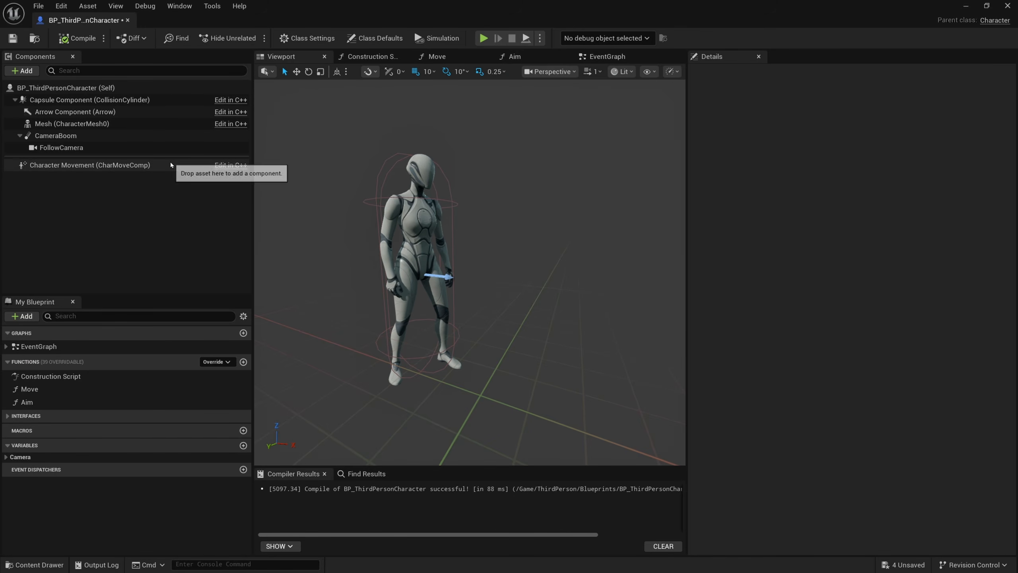
- Add a Niagara Particle System component under the character's Mesh, keeping the default name Niagara
click(79, 126)
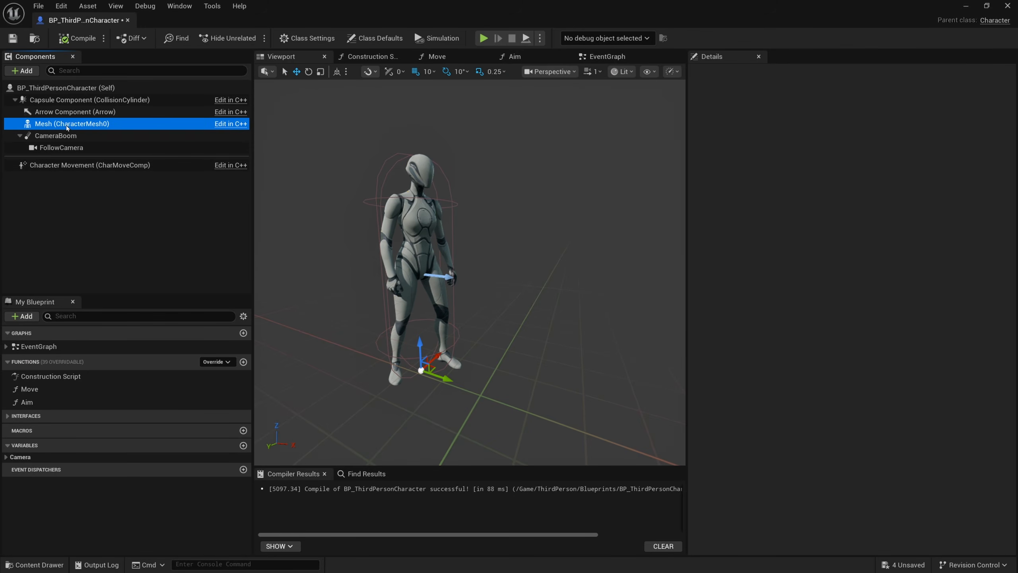
click(23, 71)
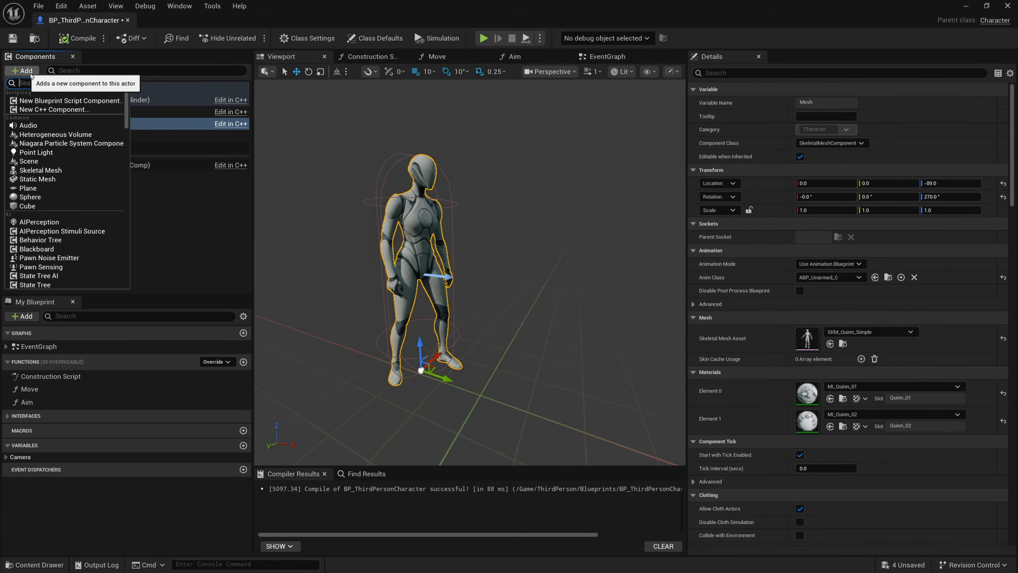
click(49, 144)
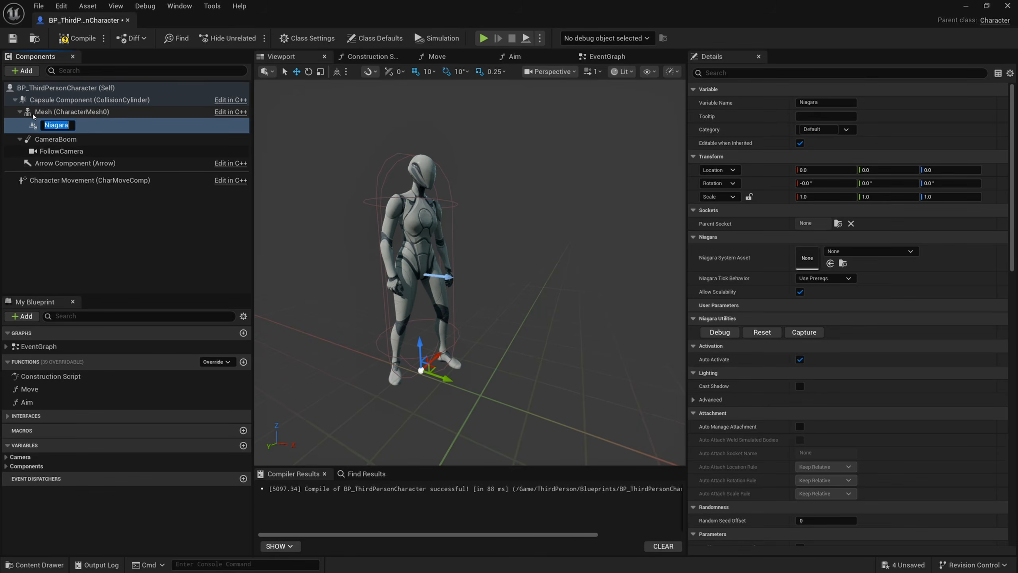
click(103, 200)
click(82, 124)
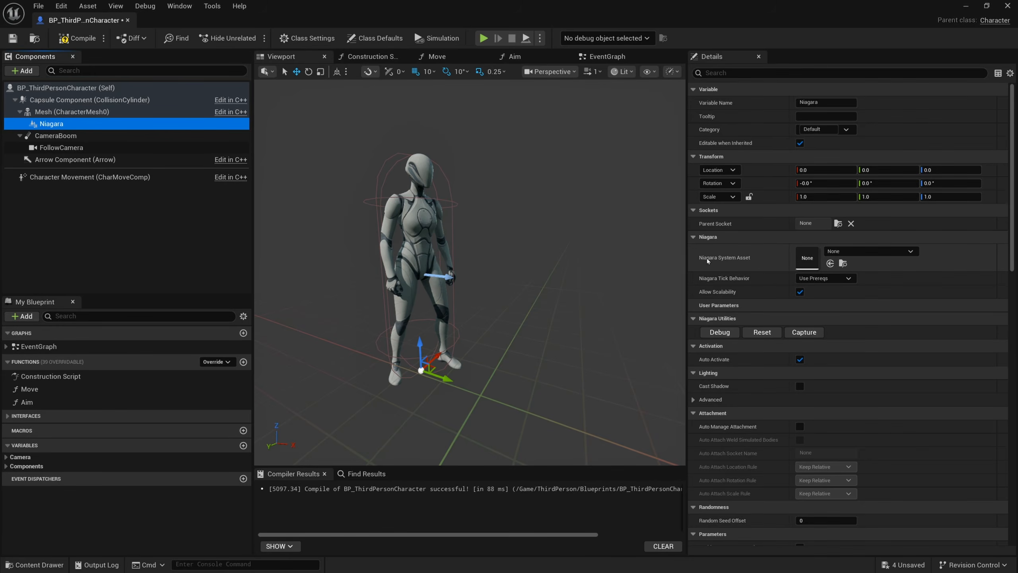
- Assign NS_Poison as the Niagara component's Niagara System Asset
click(876, 253)
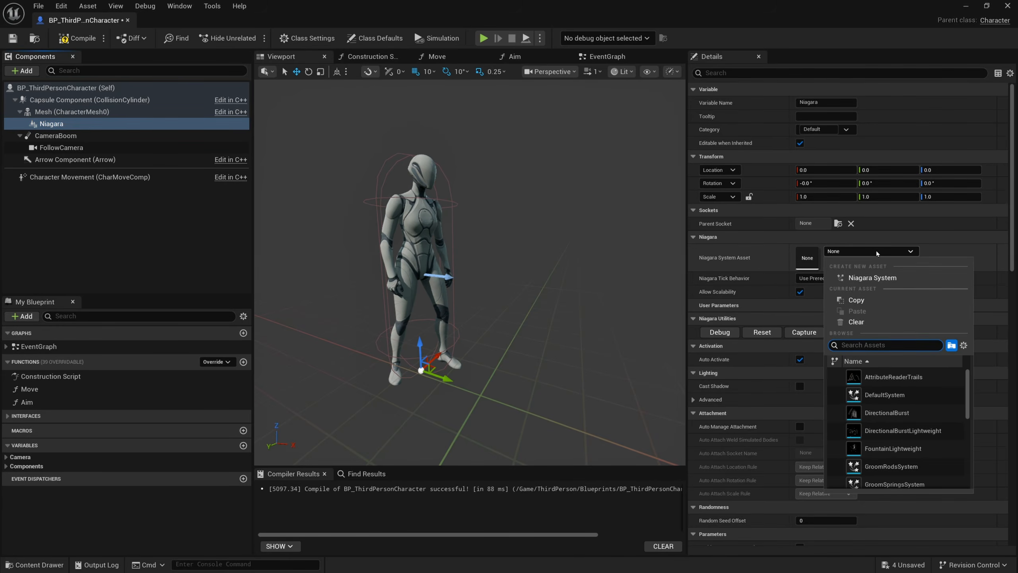
text(poison)
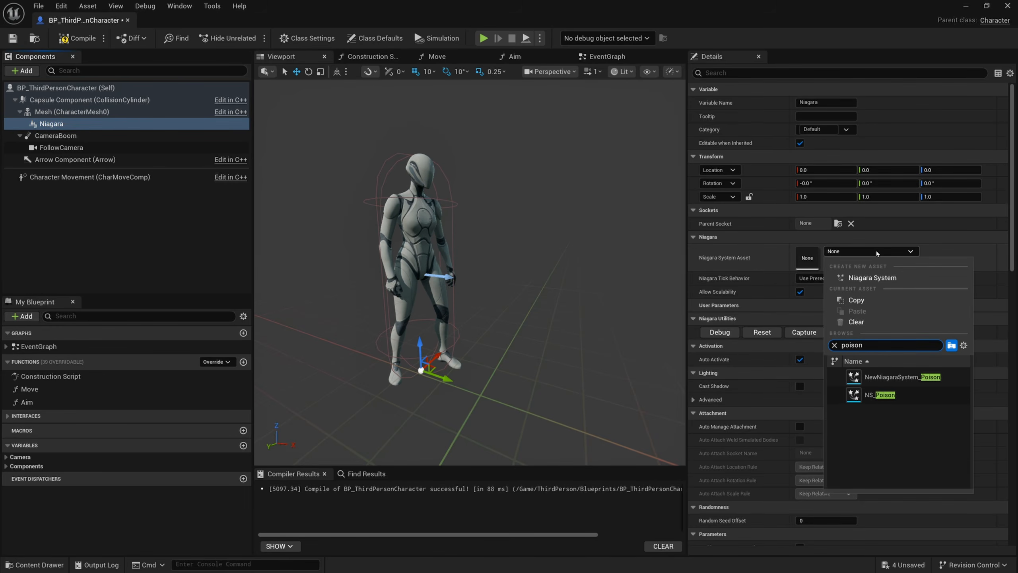
click(879, 394)
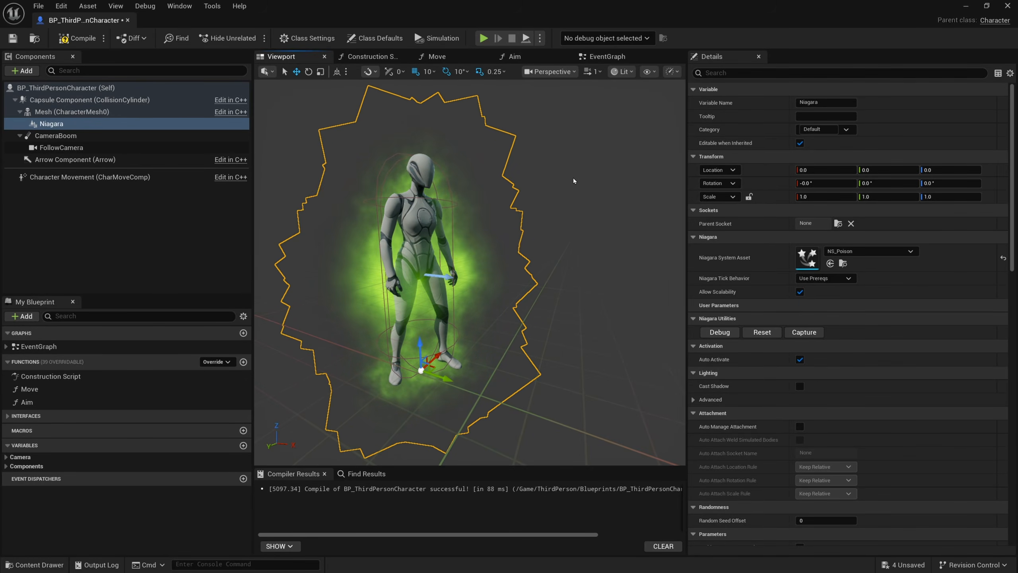
- Compile the BP_ThirdPersonCharacter Blueprint and dock its editor beside the Lvl_ThirdPerson level, returning to the level
click(78, 38)
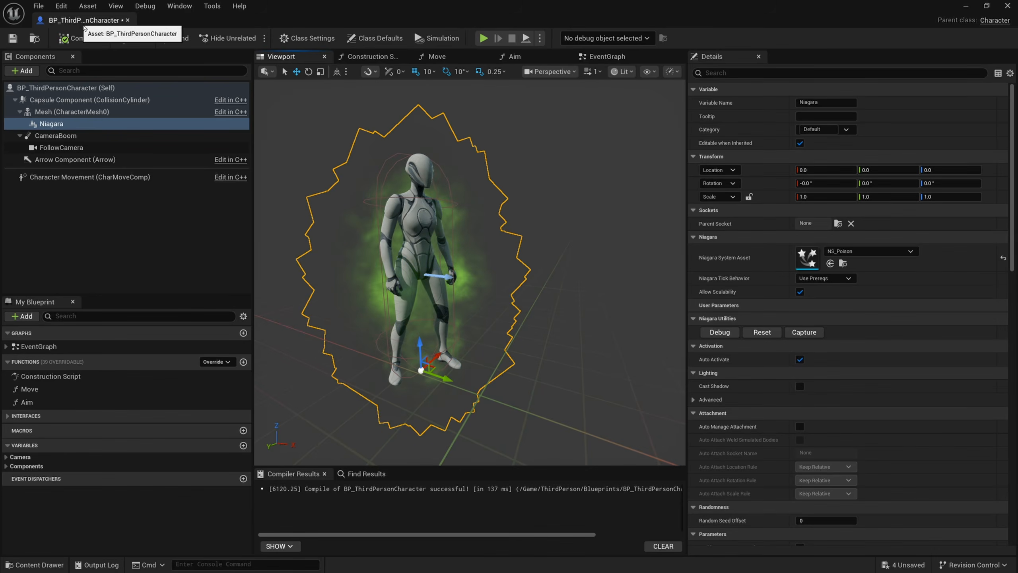
drag(84, 20, 186, 20)
click(73, 20)
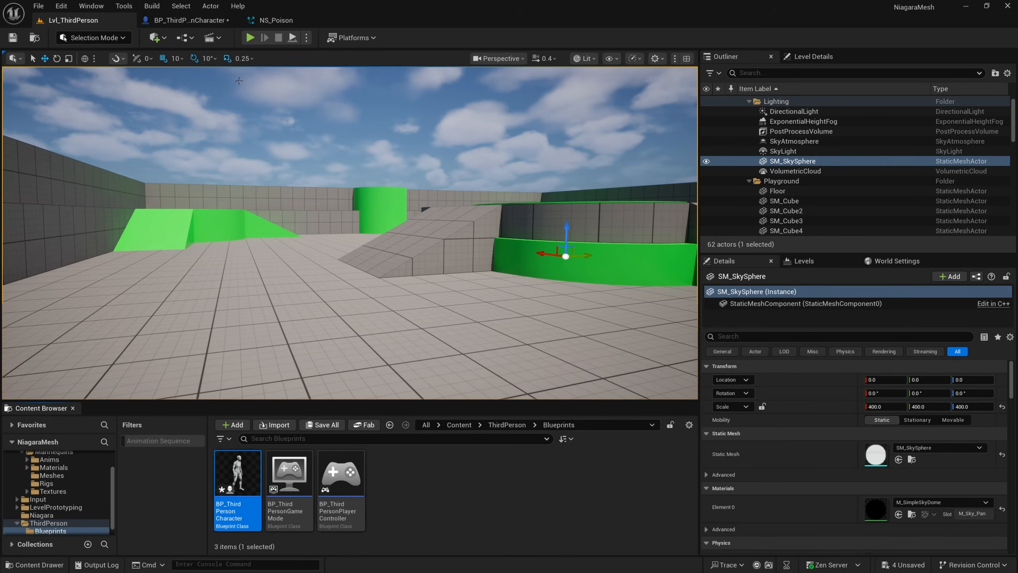
- Play-test the Lvl_ThirdPerson level, running the character around to examine how the poison effect follows it, then stop playing
click(250, 38)
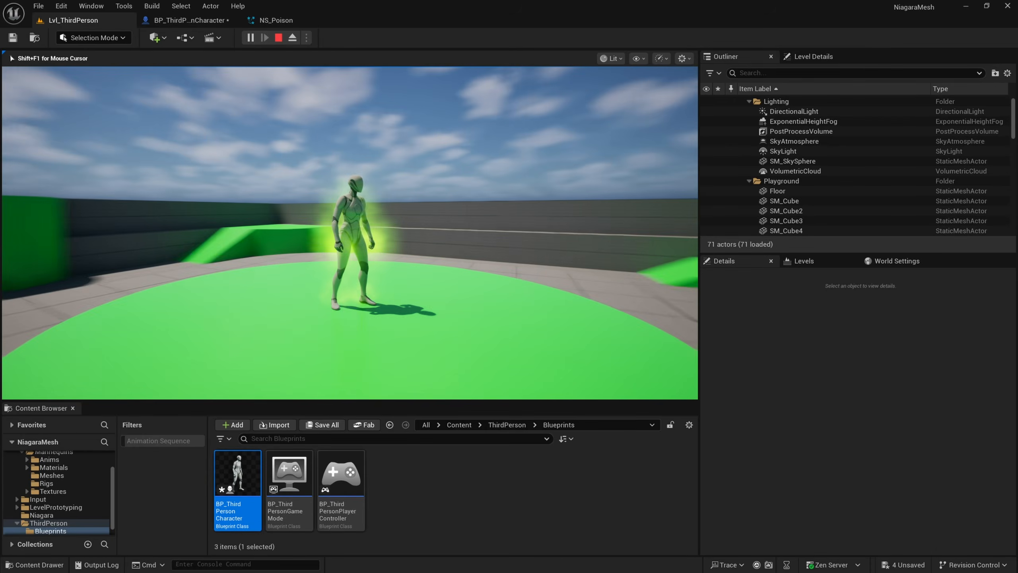
key(d)
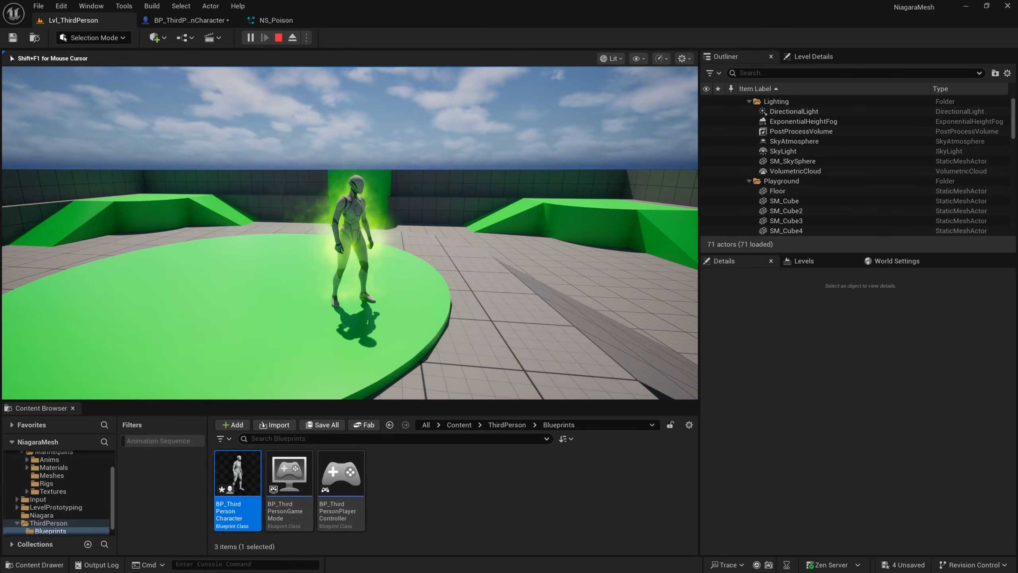
key(d)
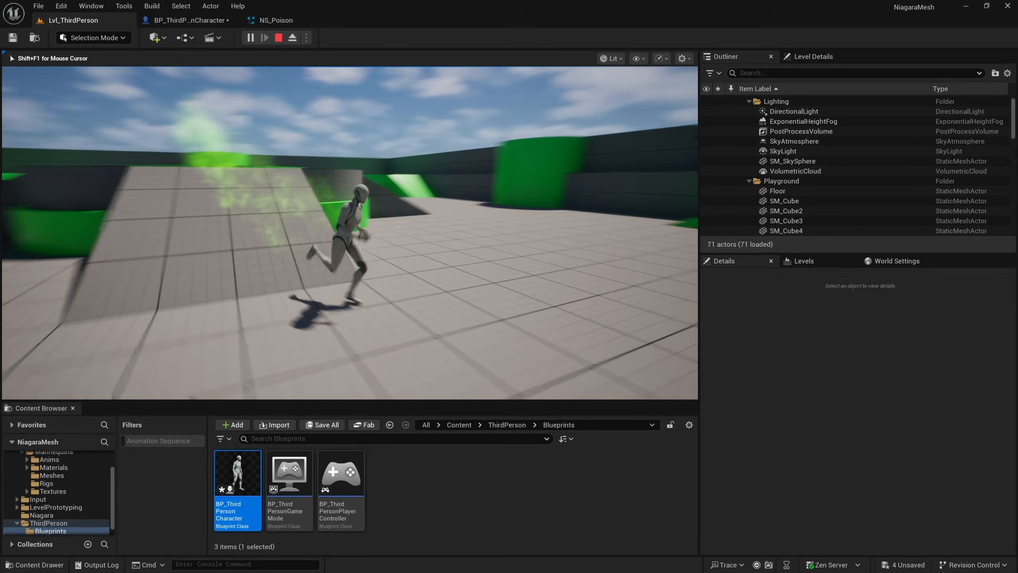
key(w)
key(d)
key(d)
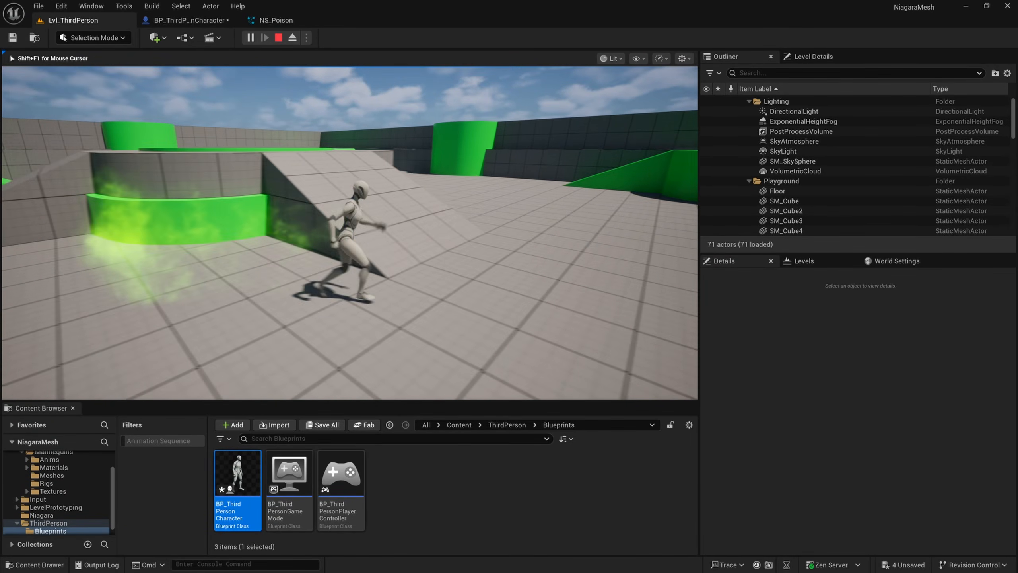
key(a)
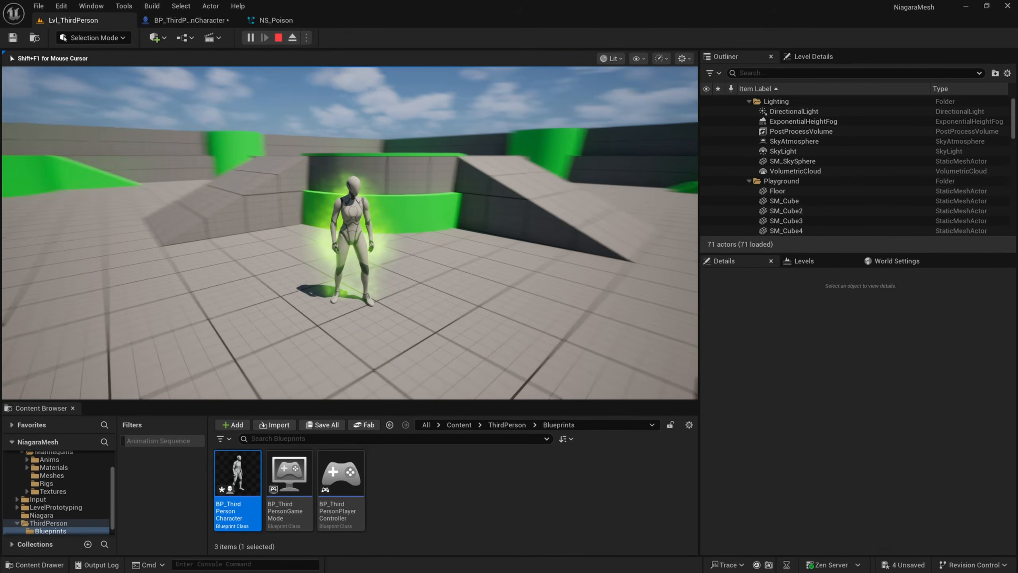
key(s)
key(a)
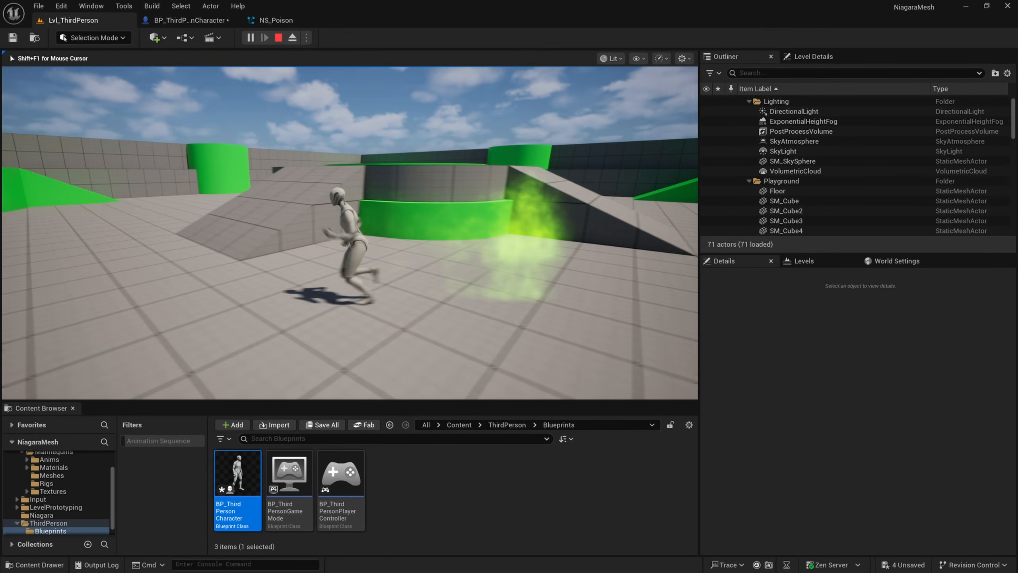
key(a)
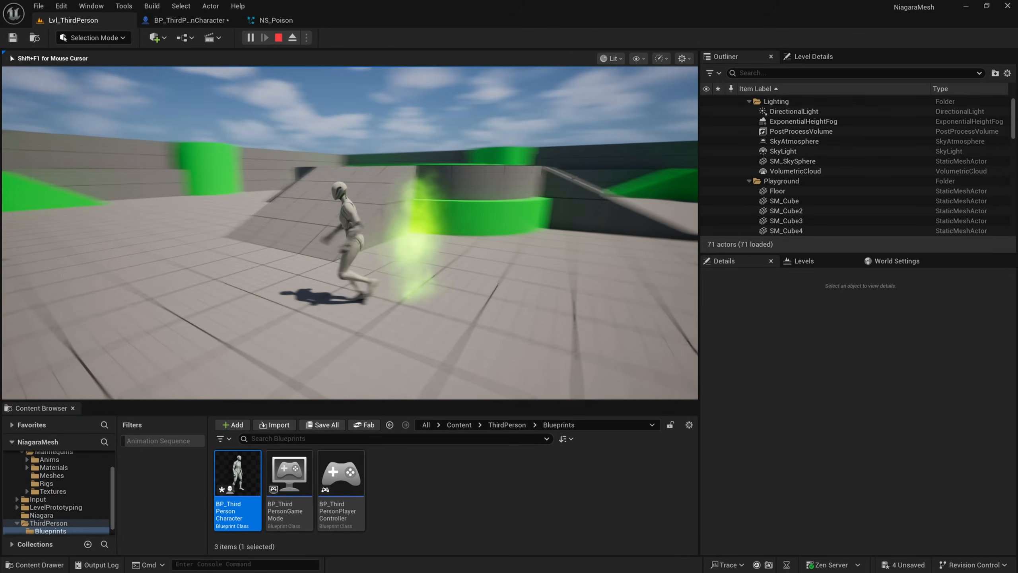
key(a)
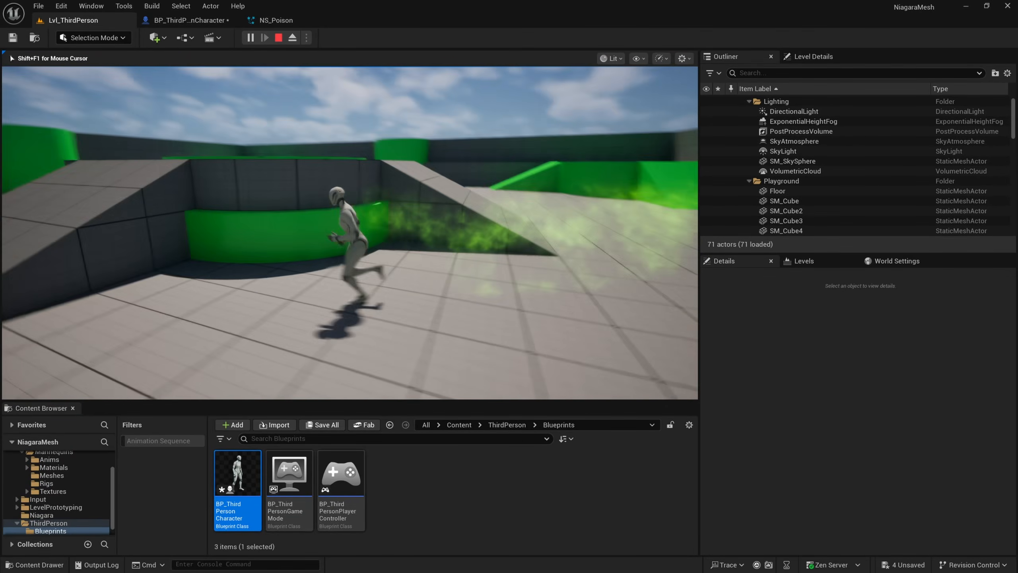
key(d)
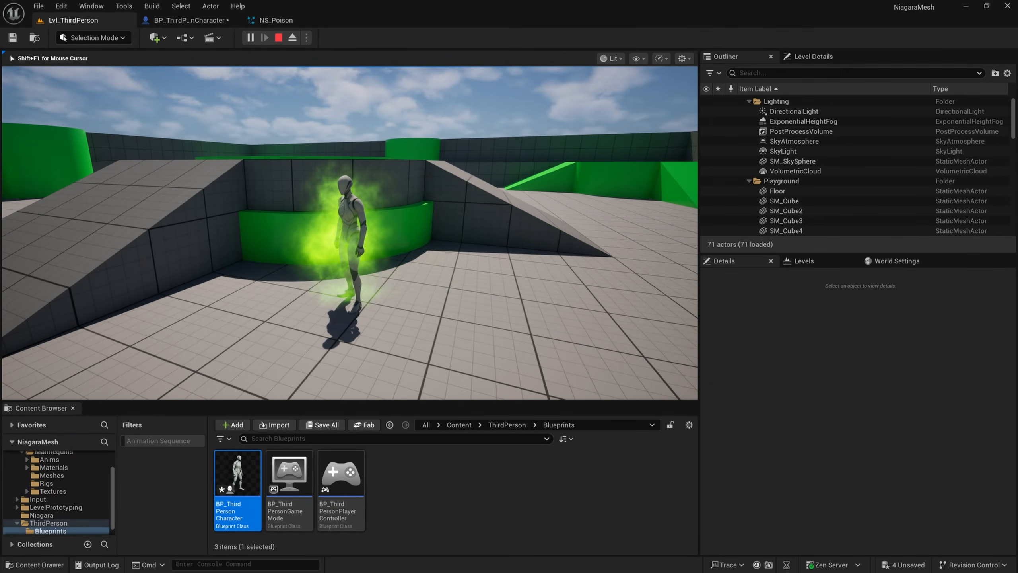
key(Escape)
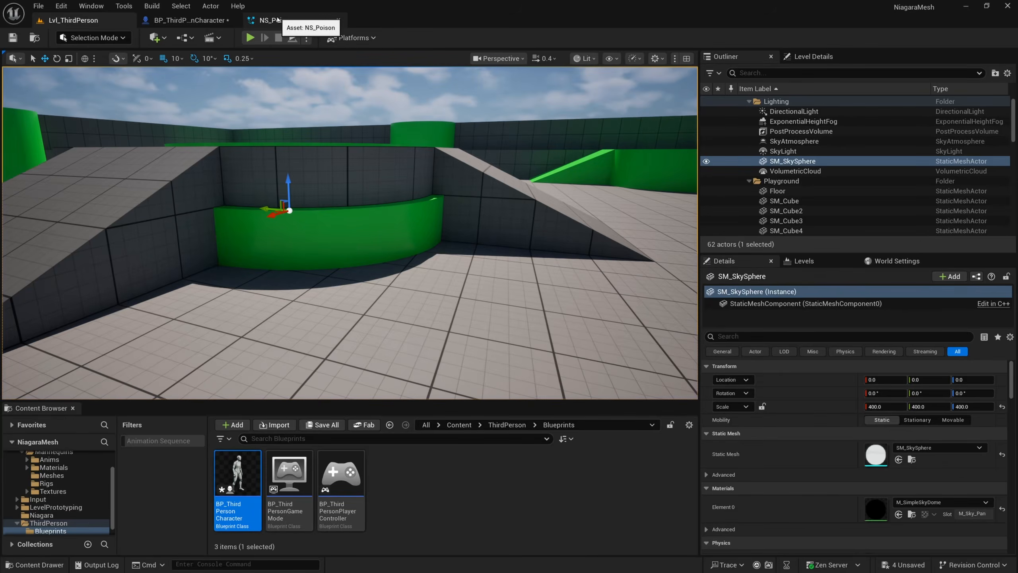
- In NS_Poison's Initialize Particle module, try a Lifetime Min of 0.1 and a Lifetime Max of 0.2
click(277, 19)
click(395, 213)
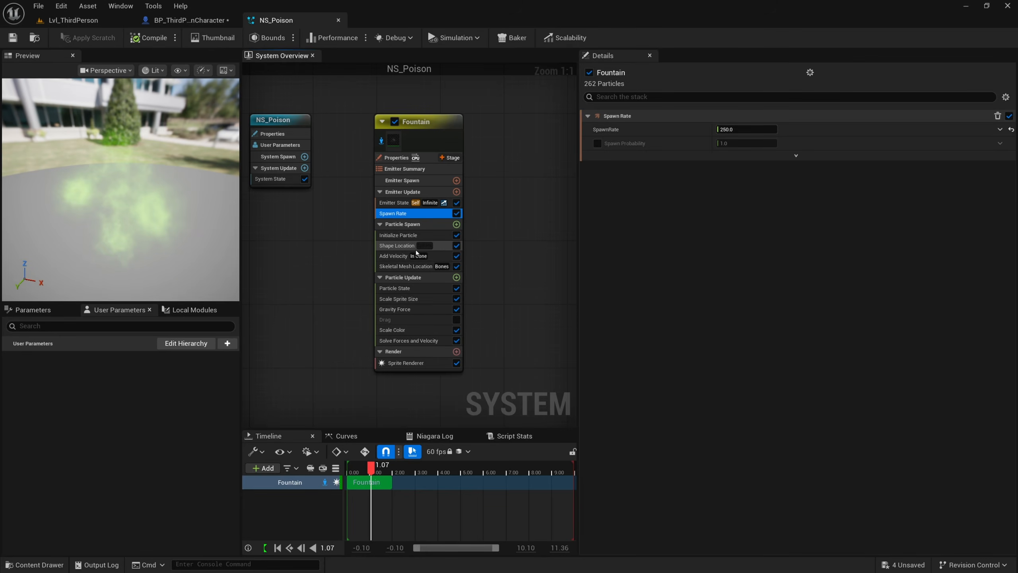
click(399, 235)
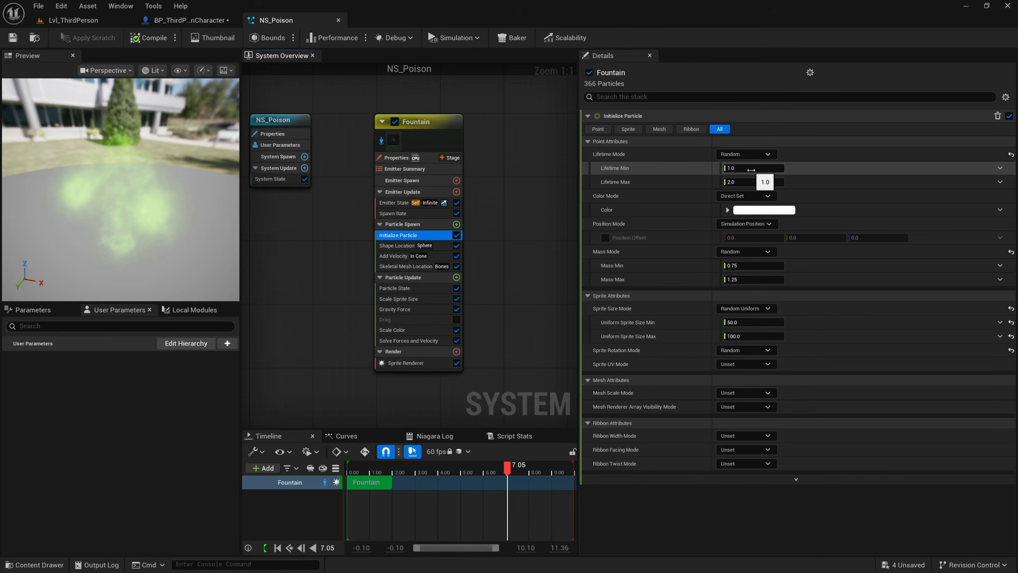
click(751, 168)
text(0.1)
key(Tab)
text(.)
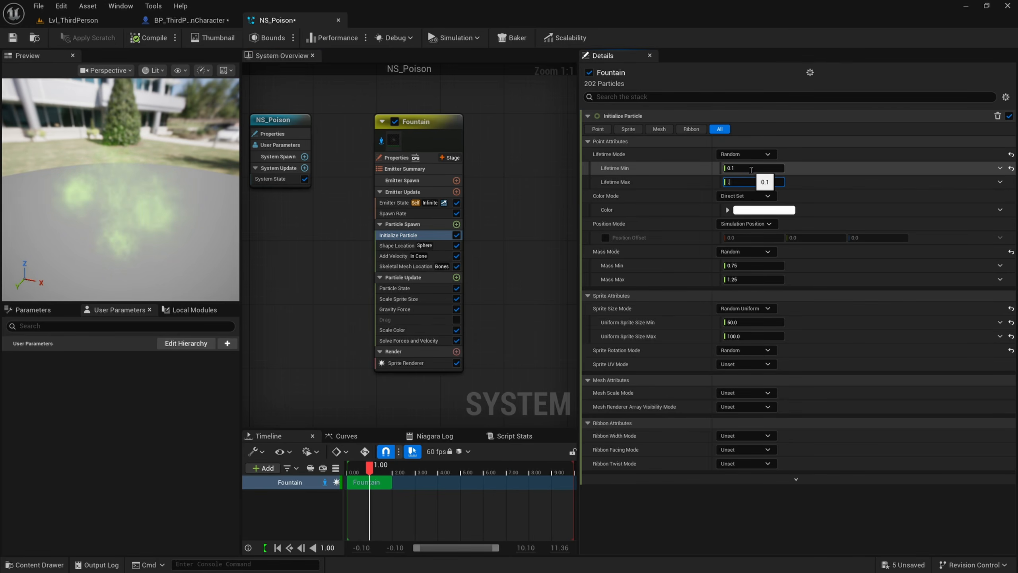
text(5)
key(Return)
- Play-test Lvl_ThirdPerson again to check the character's poison effect with the shortened lifetimes, and end the session
click(84, 22)
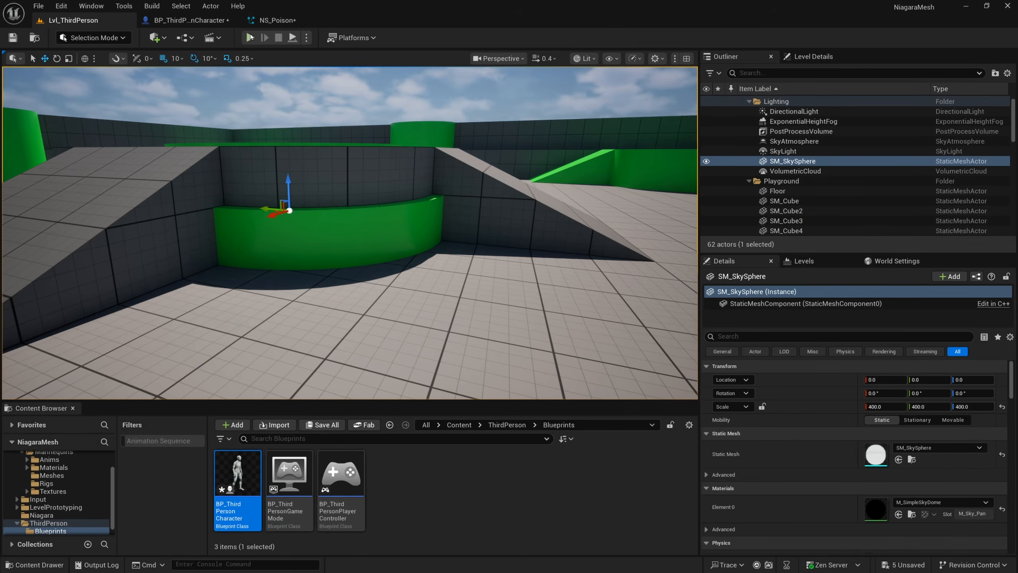
click(250, 37)
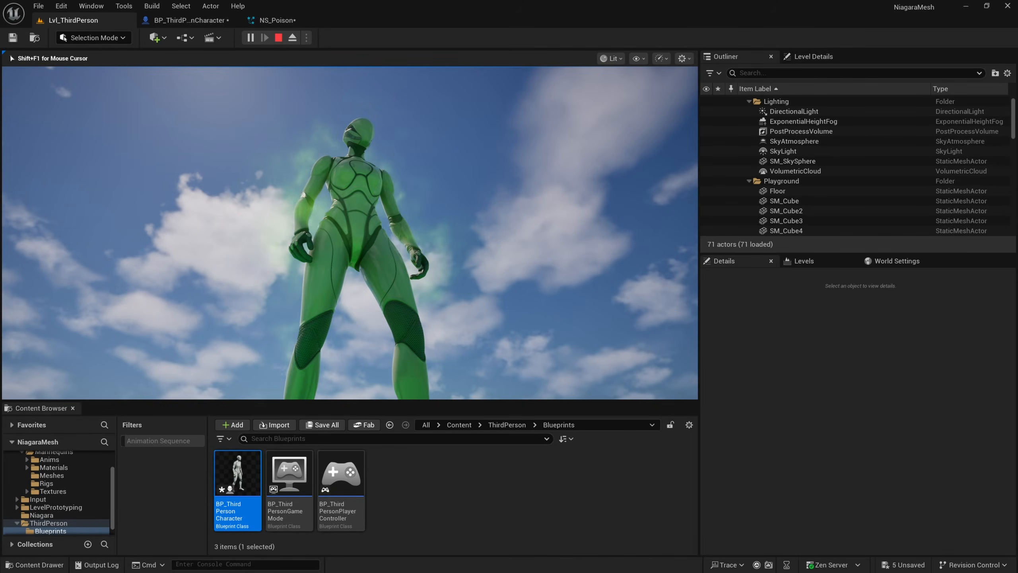
key(Escape)
- Restore the Initialize Particle lifetimes in NS_Poison to a minimum of 1.0 and a maximum of 2.0
click(277, 20)
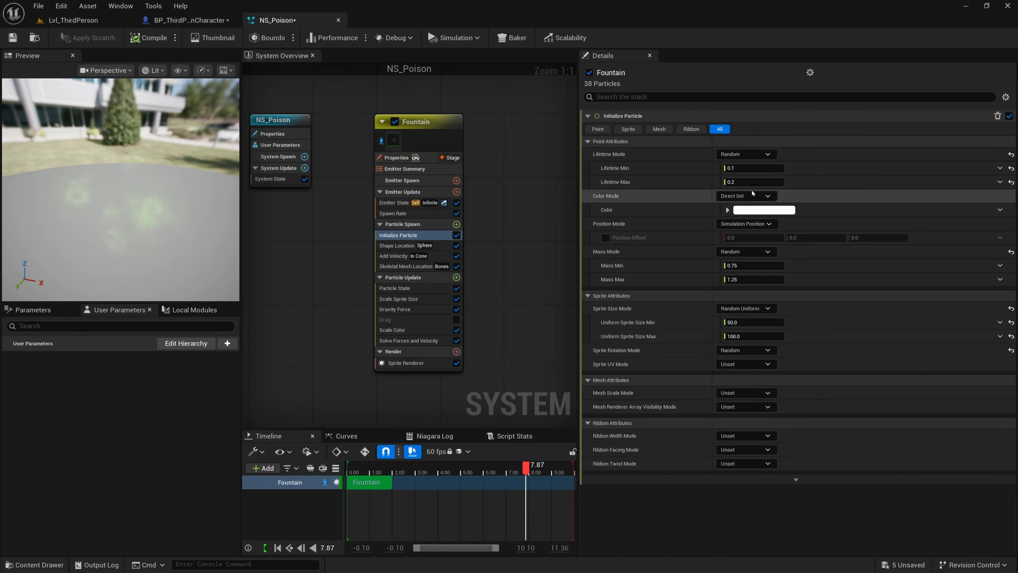
click(750, 168)
text(1)
key(Tab)
text(2)
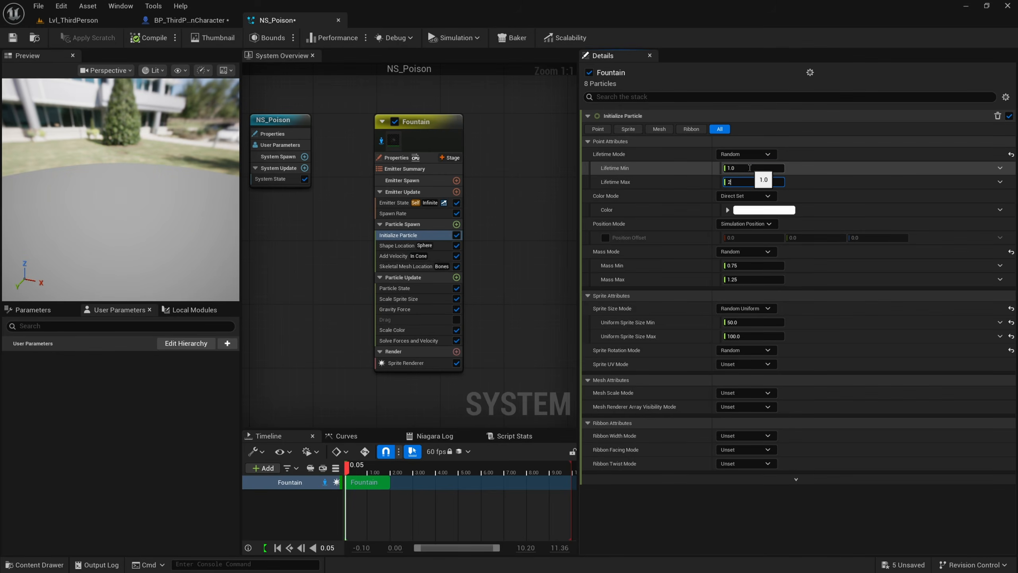
key(Return)
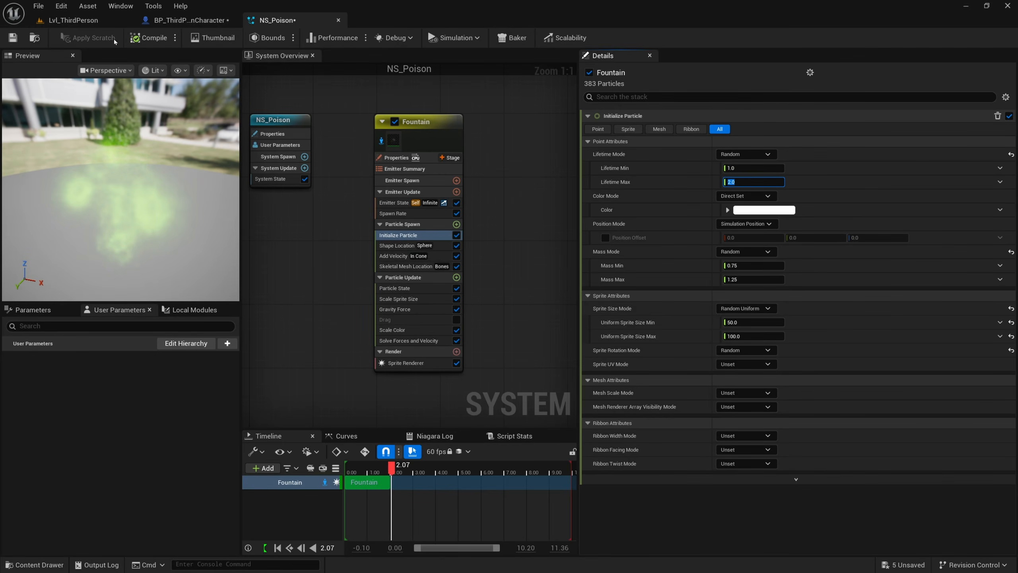
- Place a BP_ThirdPersonCharacter in the Lvl_ThirdPerson level and rotate it 180° about Z to face the camera
click(73, 20)
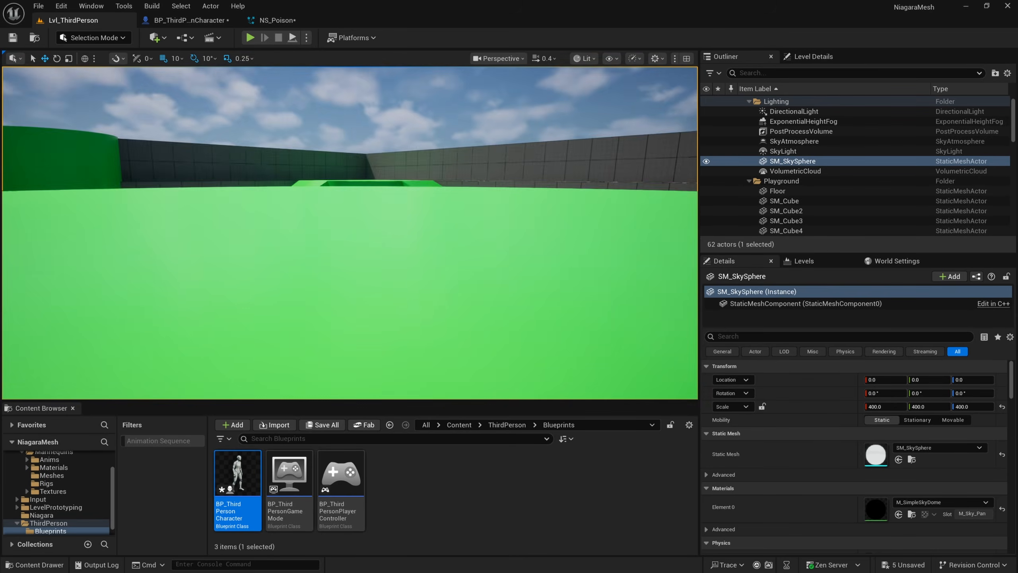
key(w)
right_drag(370, 241, 517, 269)
drag(236, 472, 174, 208)
key(e)
right_drag(176, 208, 217, 180)
key(w)
key(a)
- Open MI_Particle_Poison from the Content/Niagara folder and float its editor beside the character in the level
click(459, 424)
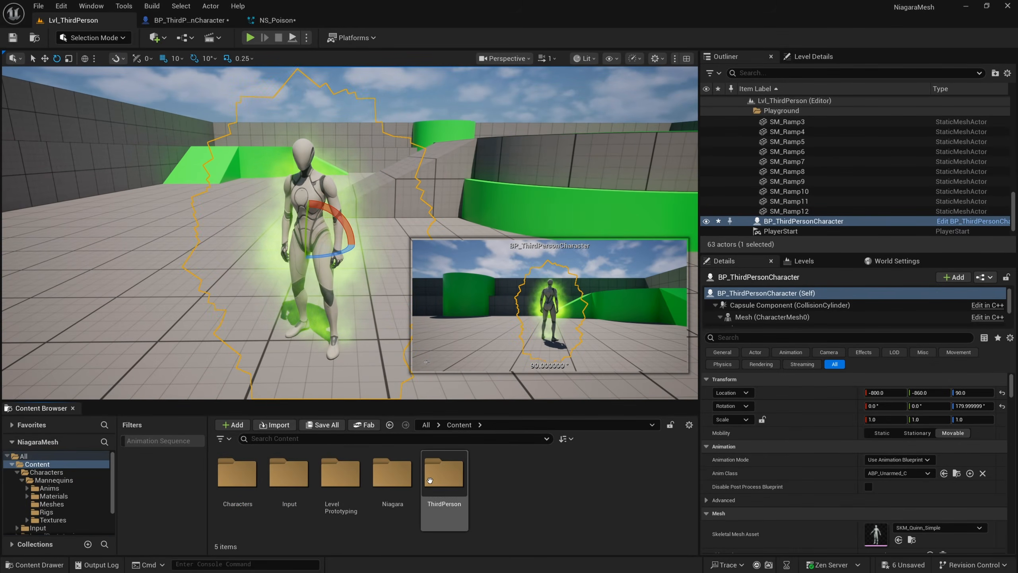
double_click(392, 474)
click(298, 462)
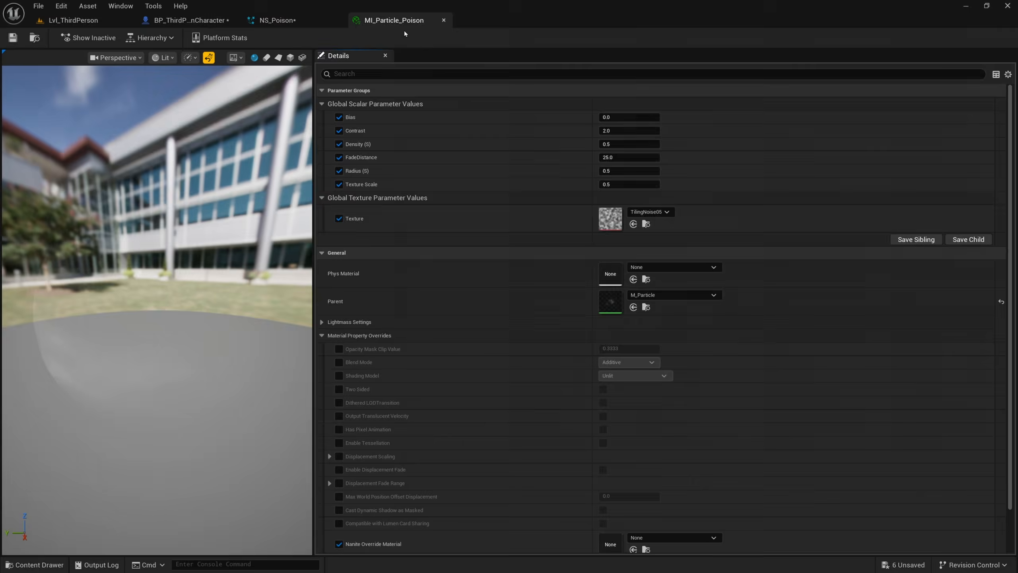
drag(404, 27, 663, 106)
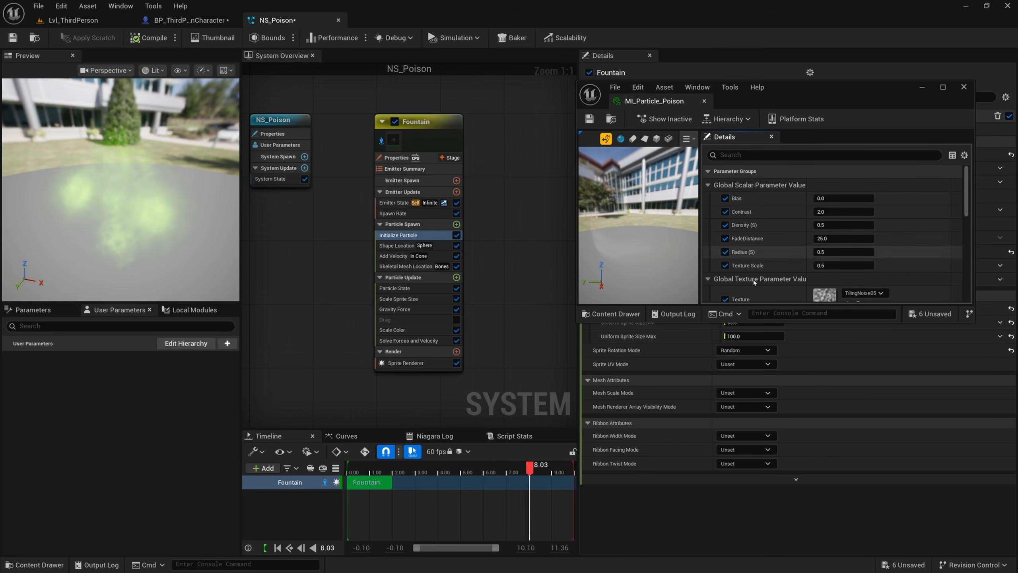
click(73, 20)
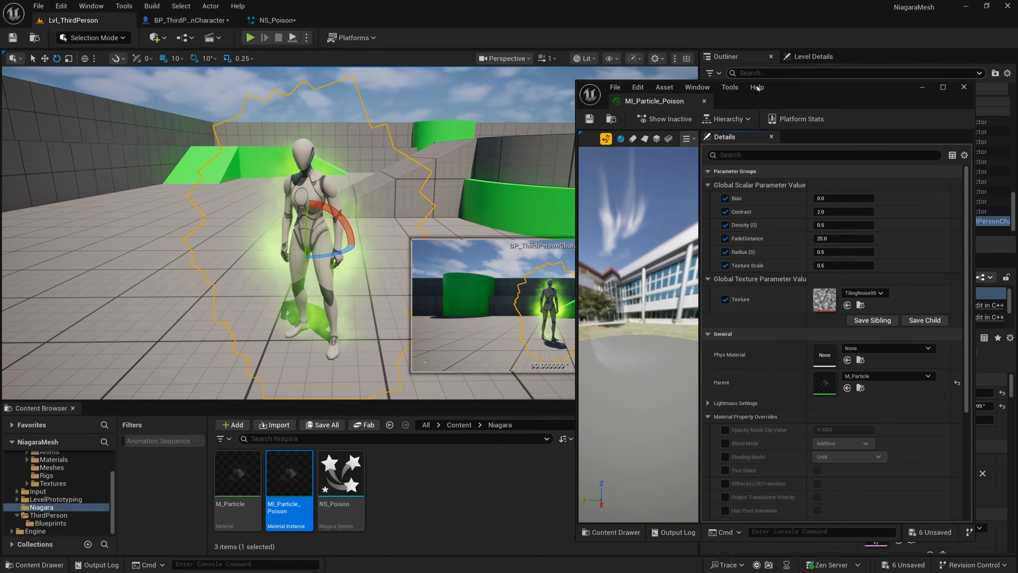
drag(807, 91, 793, 90)
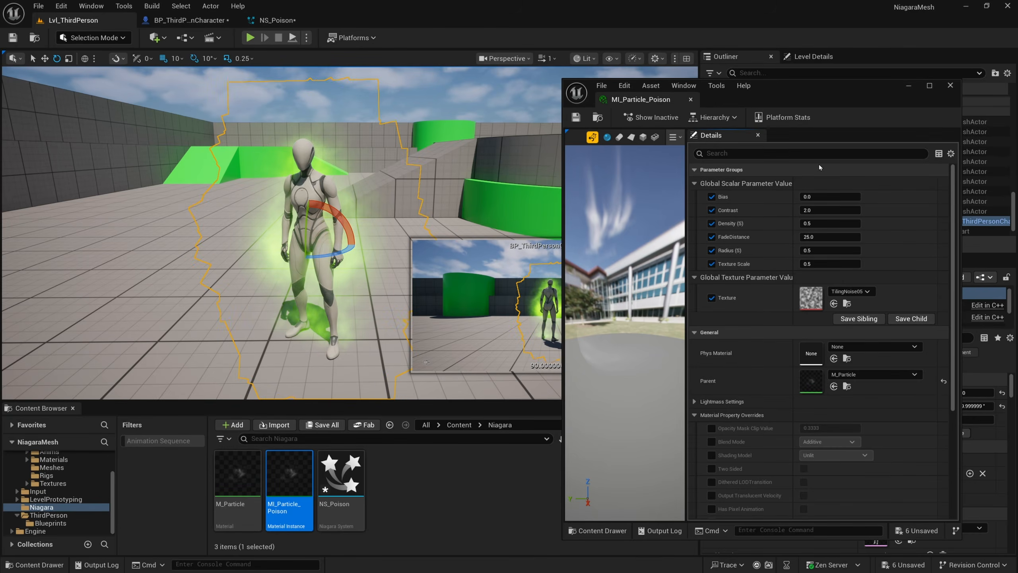
- With the level view close on the character in game view, set MI_Particle_Poison's Bias to -0.1
right_drag(385, 233, 385, 192)
key(w)
key(g)
click(828, 196)
text(-)
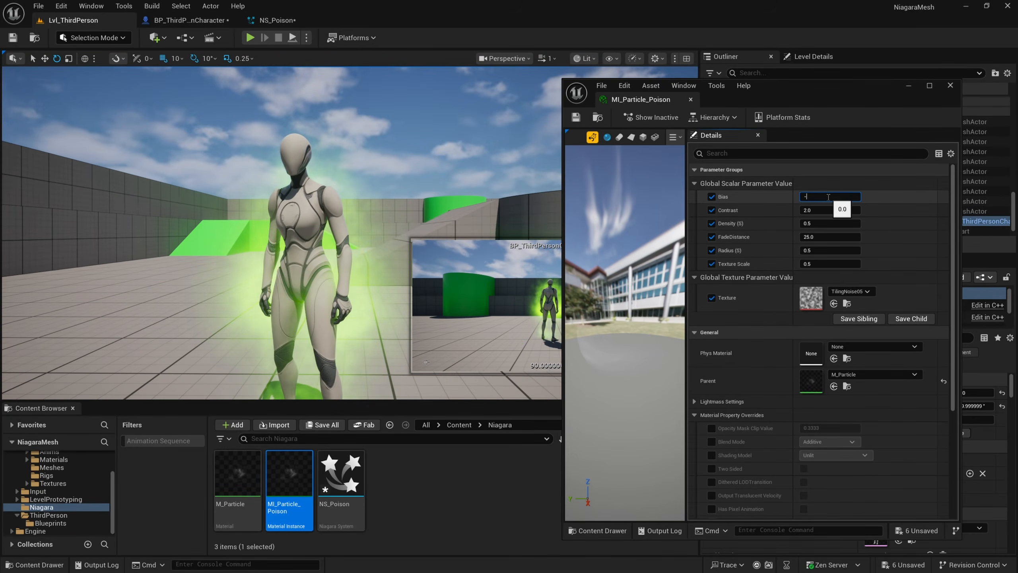
text(0.1)
key(Return)
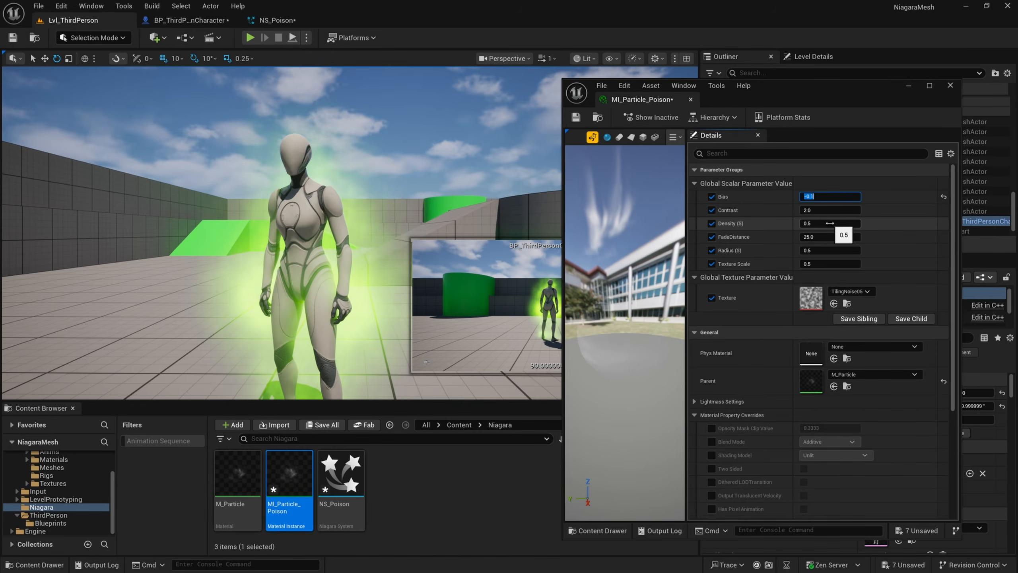
- Set MI_Particle_Poison's Density (S) to 0.75 and its Texture Scale to 0.6
text(0.75)
key(Return)
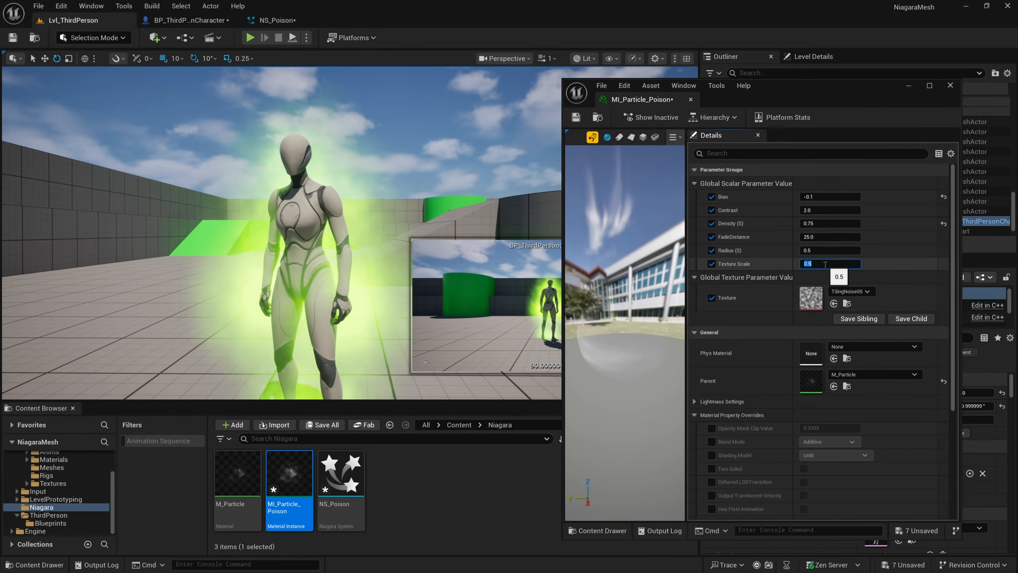
key(Return)
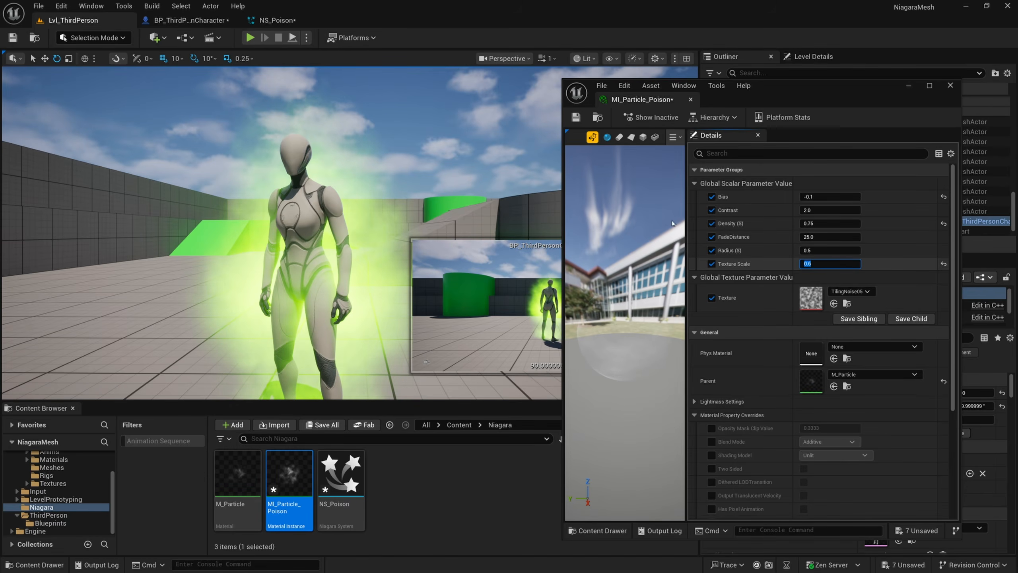
- Examine the poison aura around the placed character from farther back in the level
key(a)
right_drag(461, 209, 487, 229)
scroll(472, 217, down, 2)
key(s)
key(s)
key(d)
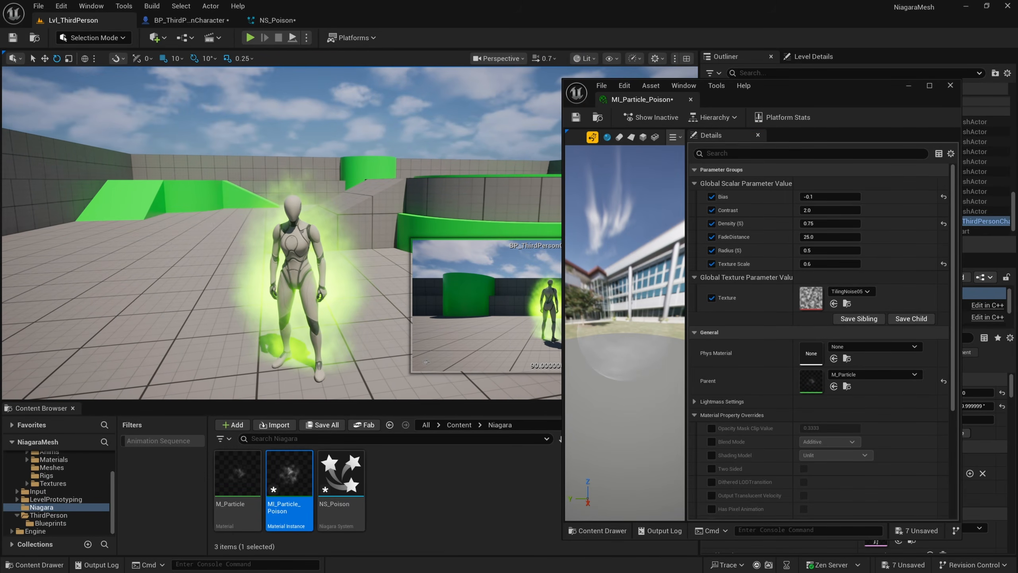
right_drag(406, 137, 405, 136)
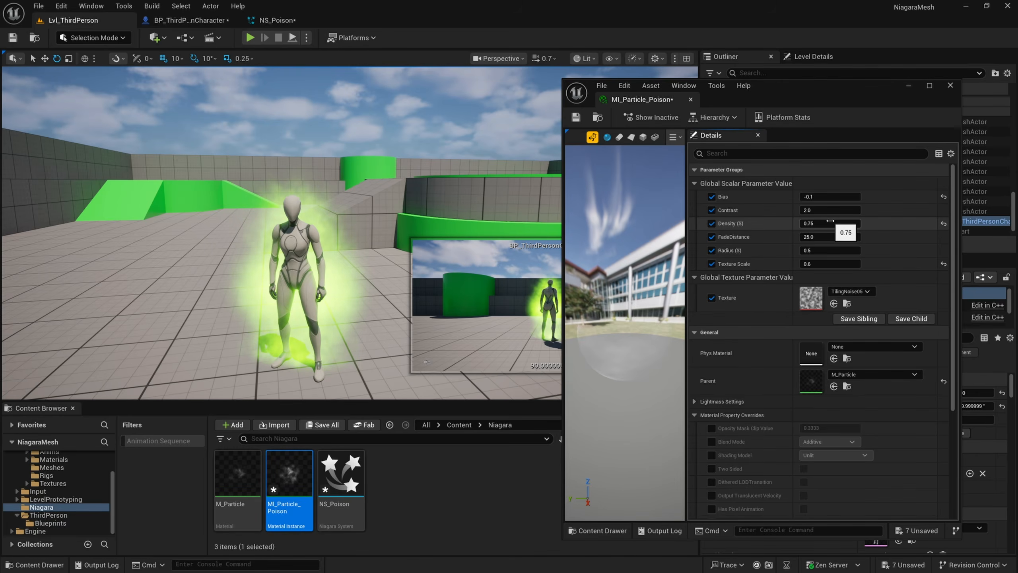
- Set the Density of MI_Particle_Poison to 0.4 and check the thinner glow around the character in the level
mouse_move(830, 224)
mouse_down()
mouse_move(805, 223)
mouse_move(877, 223)
mouse_move(836, 224)
mouse_up()
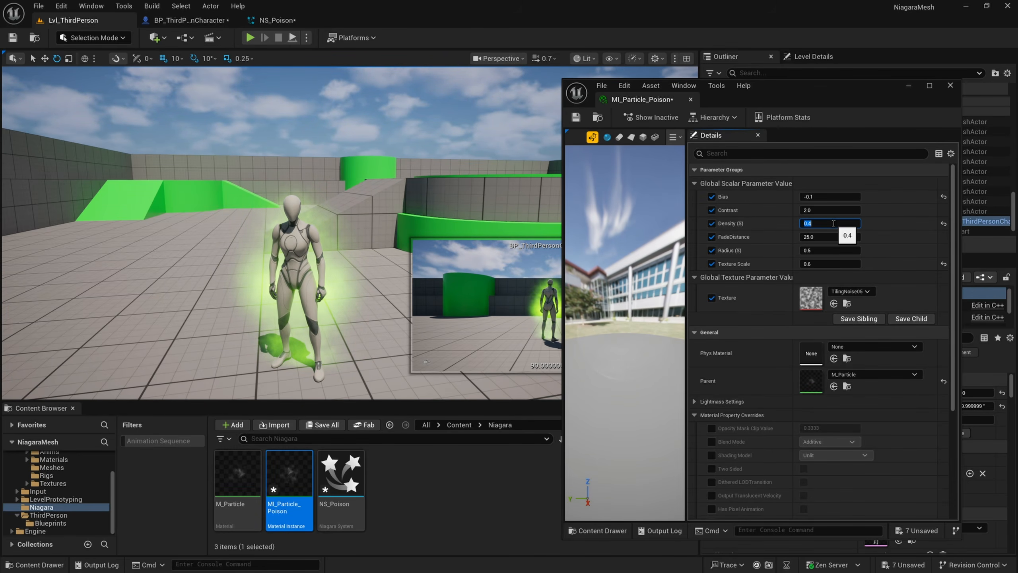
right_drag(457, 217, 395, 240)
key(g)
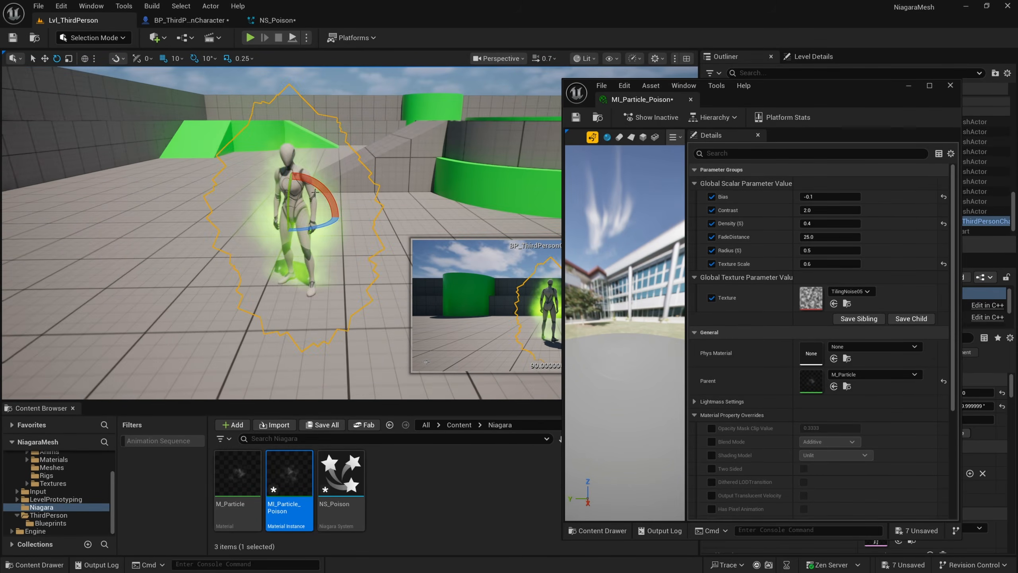
key(w)
drag(331, 217, 240, 217)
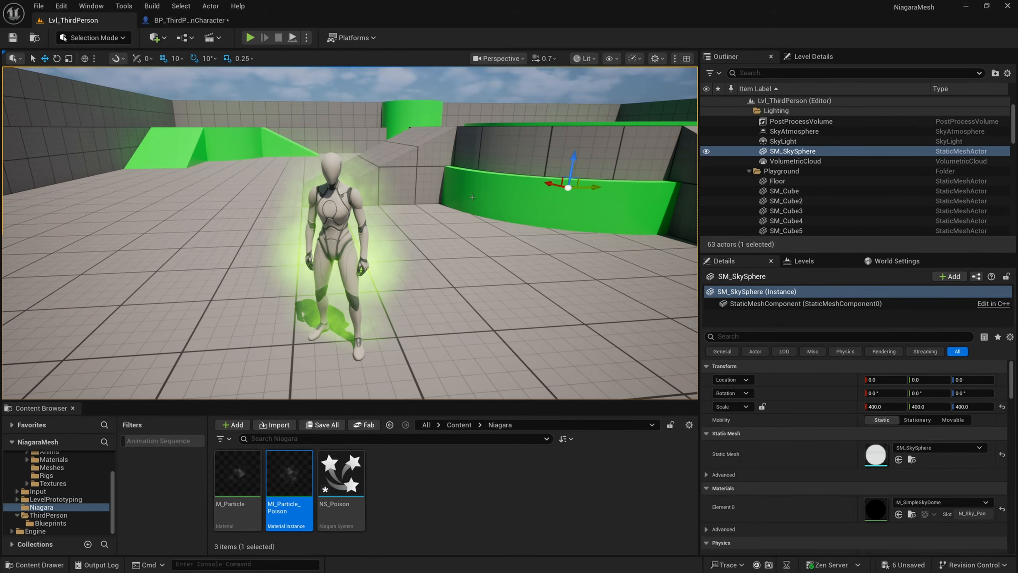
- Open the NS_Poison Niagara system and examine the particles near the ground in its preview
mouse_move(347, 481)
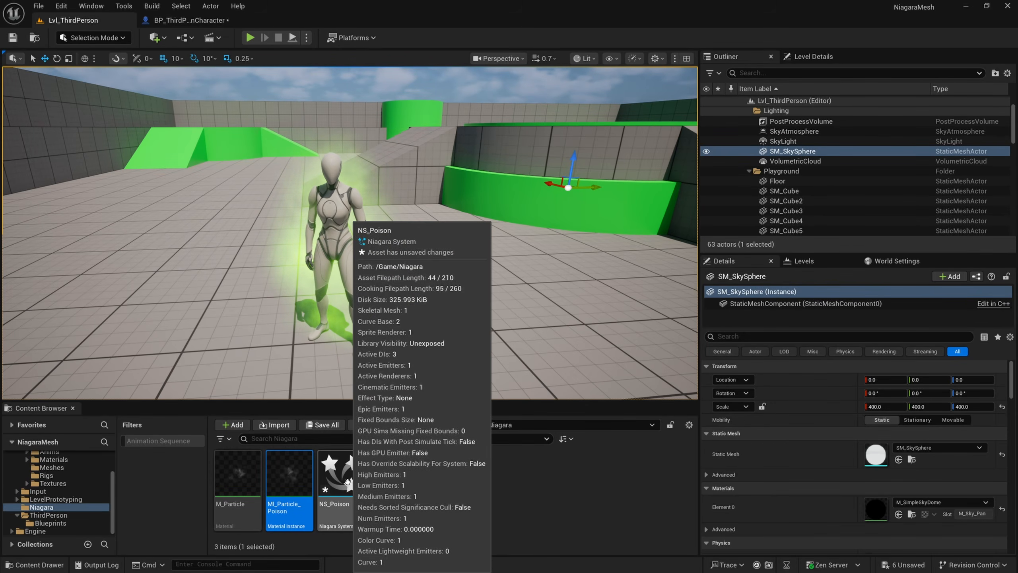
click(353, 478)
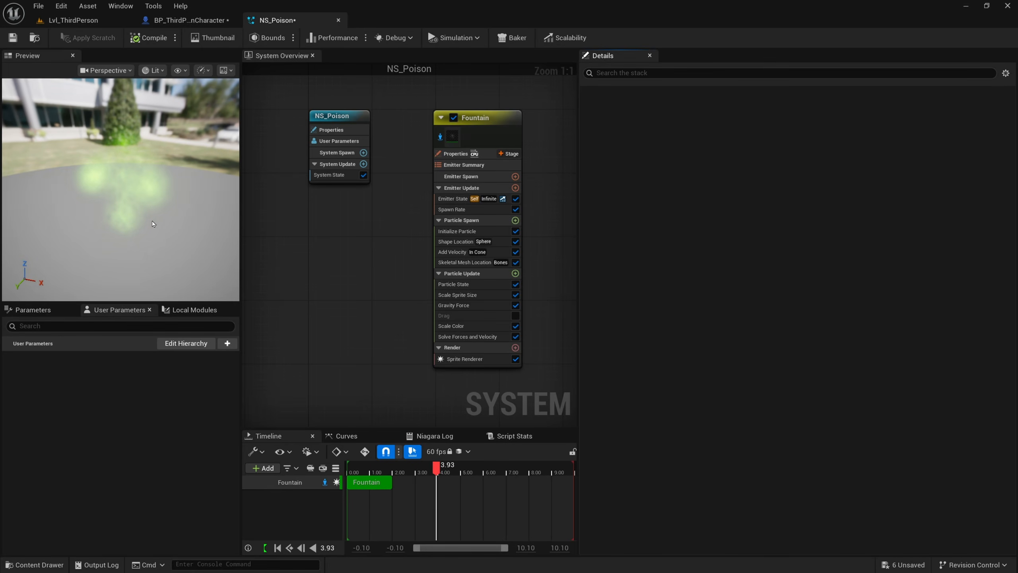
right_drag(127, 233, 128, 265)
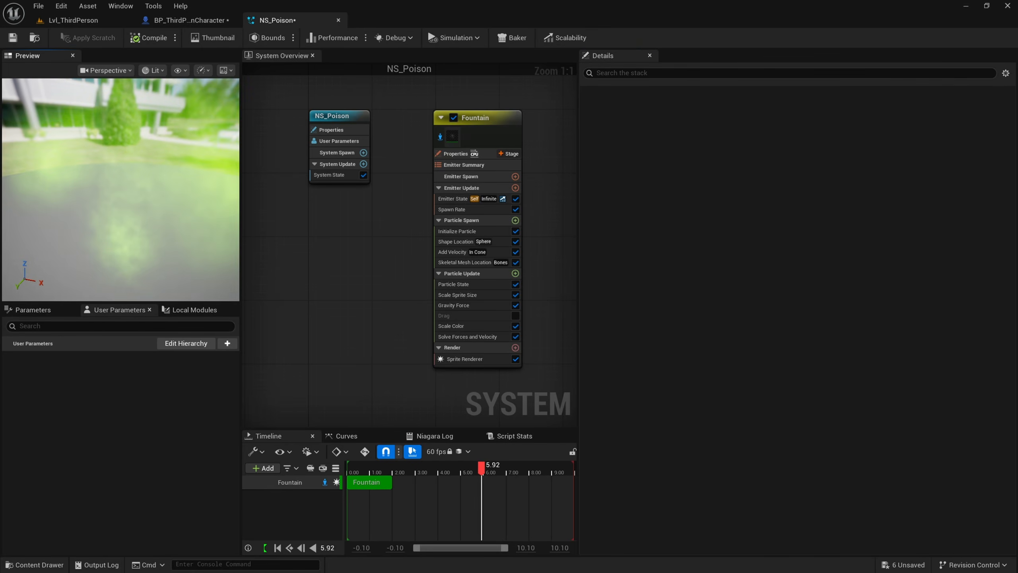
drag(127, 232, 158, 191)
right_drag(128, 232, 125, 272)
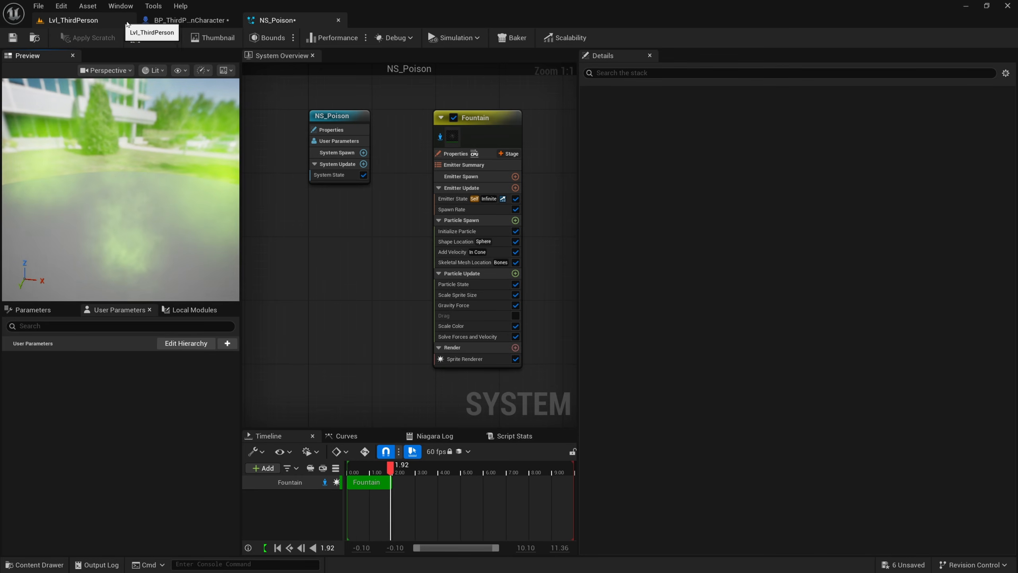
- Return to the Lvl_ThirdPerson level and show the project's root Content folder
click(70, 19)
click(459, 425)
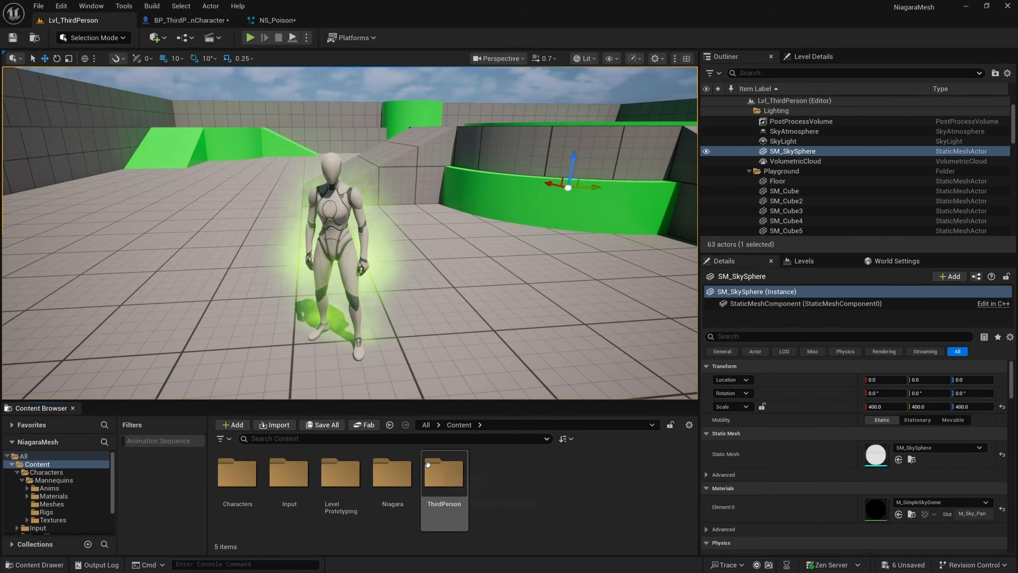
double_click(446, 473)
double_click(236, 474)
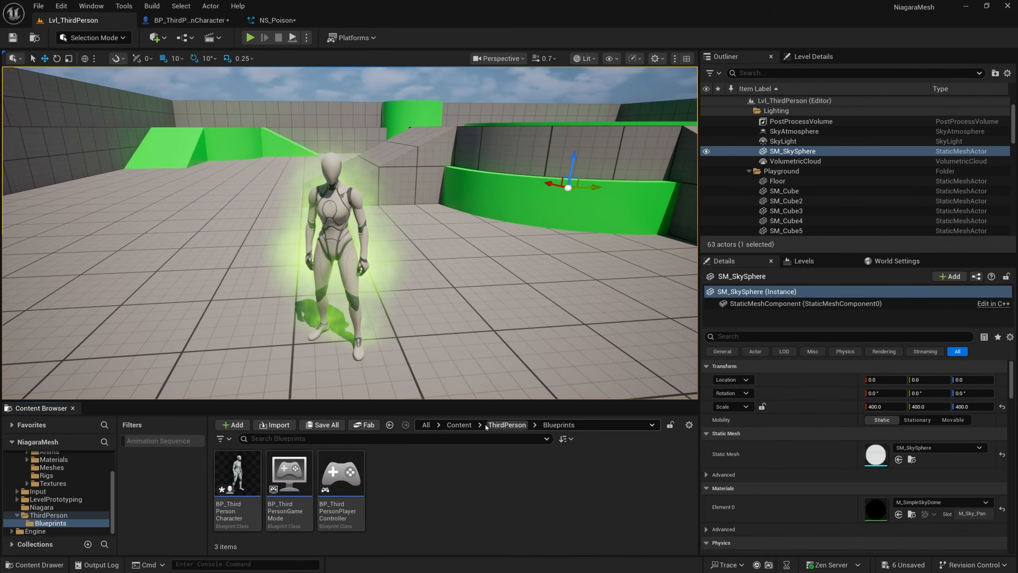
click(507, 425)
click(459, 425)
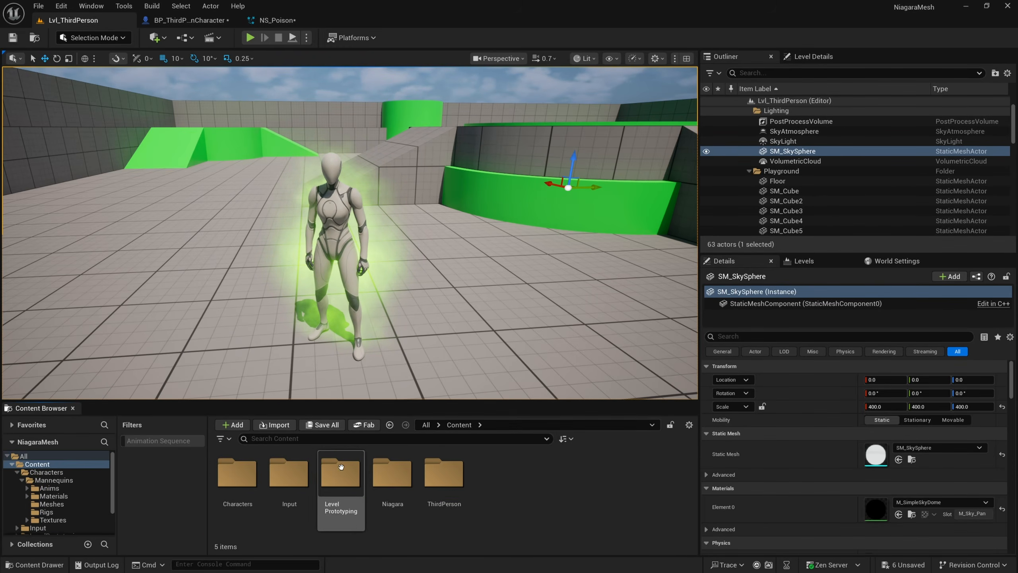
- Open the SK_Mannequin skeleton from the Characters/Mannequins/Meshes folder and maximize its editor
double_click(236, 474)
double_click(237, 473)
double_click(361, 508)
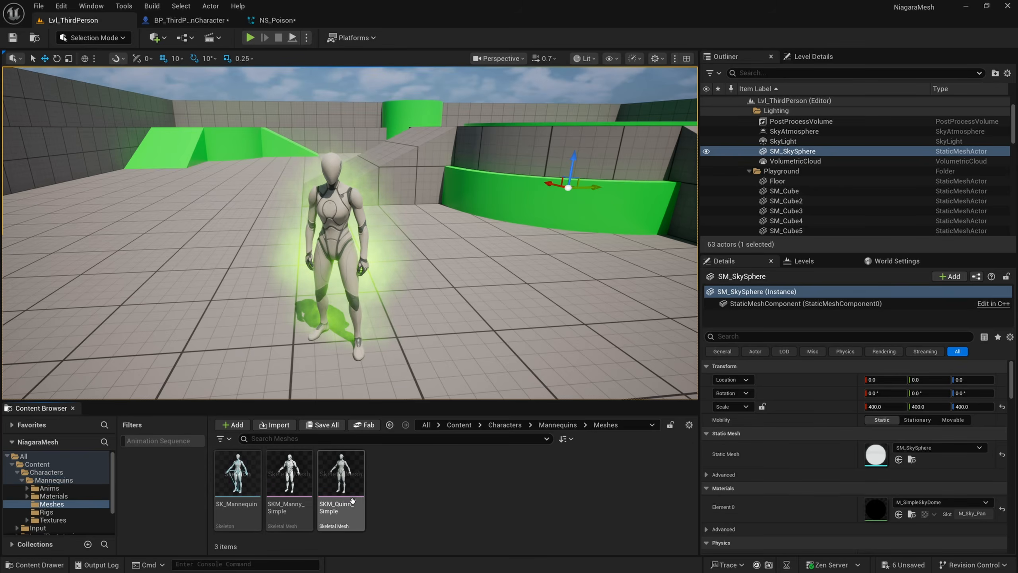
click(241, 470)
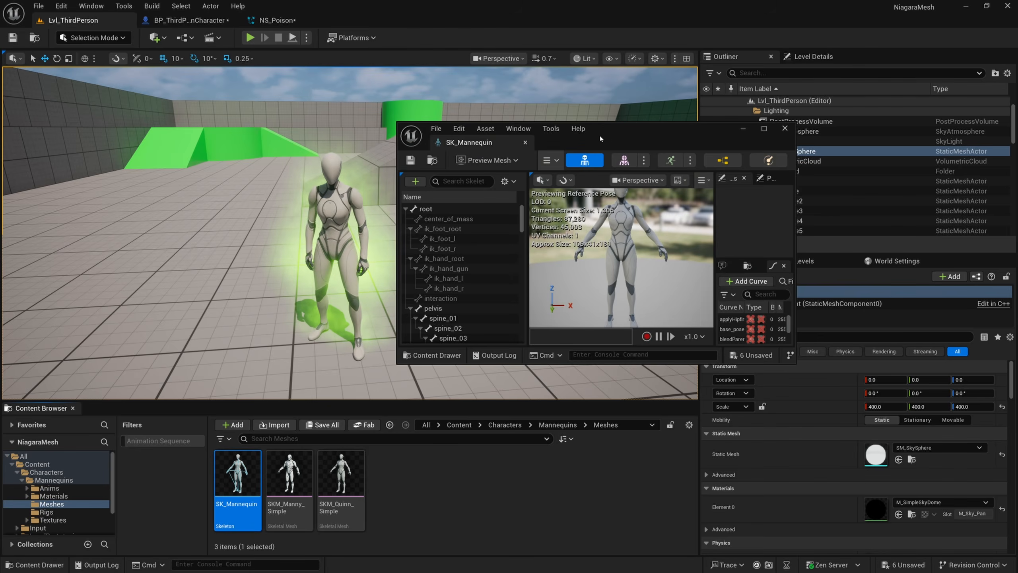
double_click(610, 136)
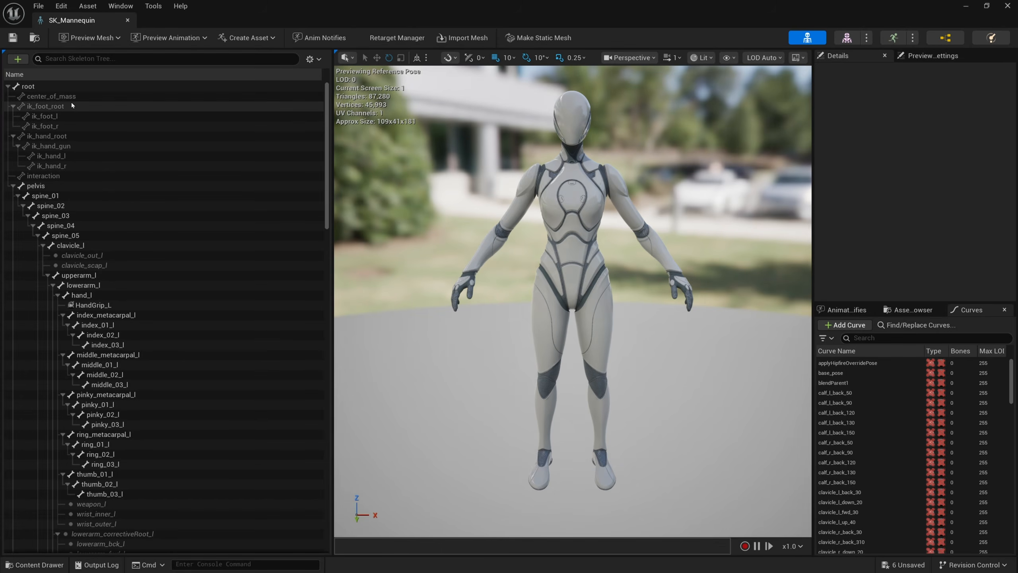
- Examine where the center_of_mass, spine_02, interaction and ik_hand_root bones sit on the mannequin, and close the skeleton
click(52, 96)
key(f)
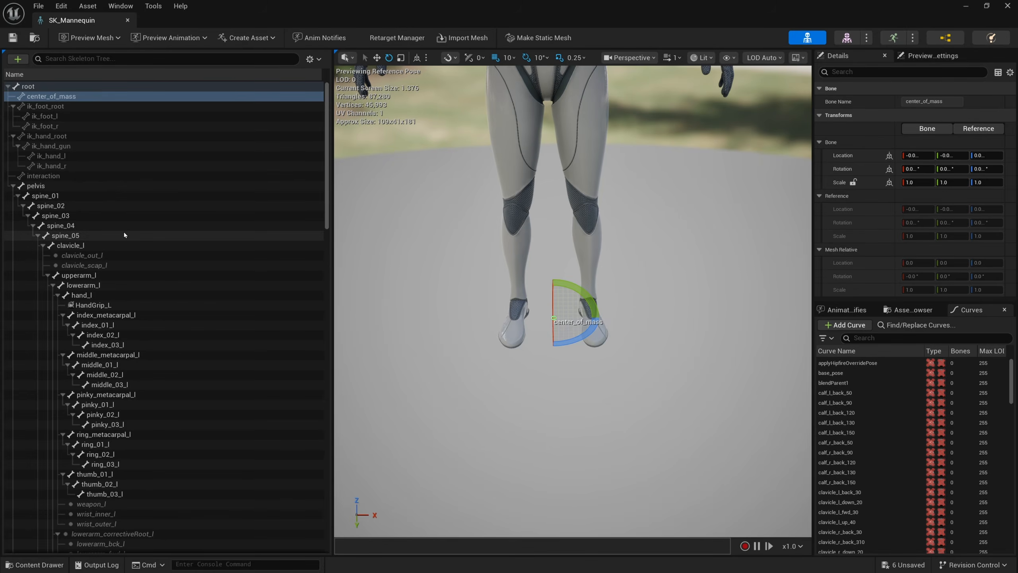
click(111, 205)
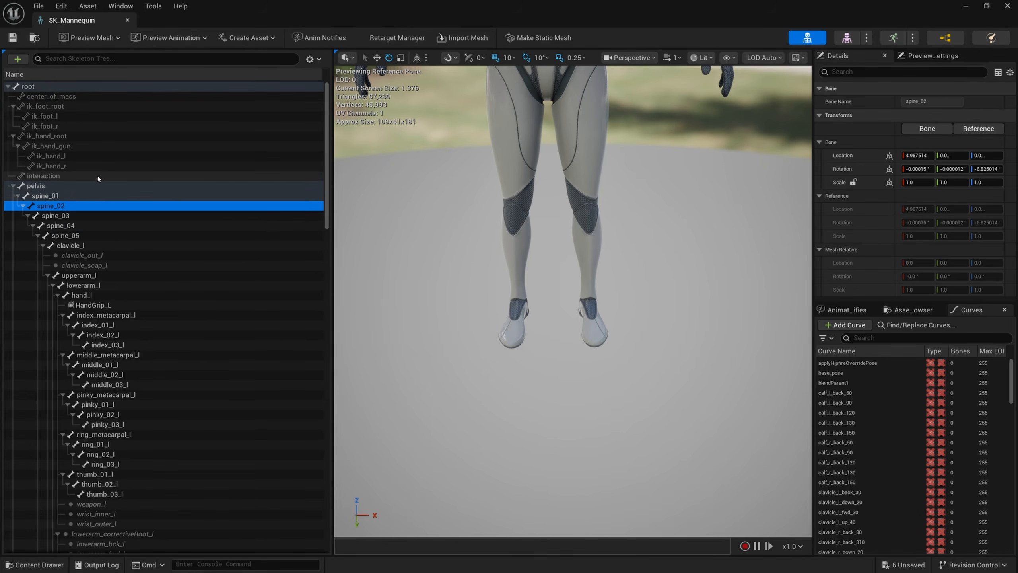
click(53, 176)
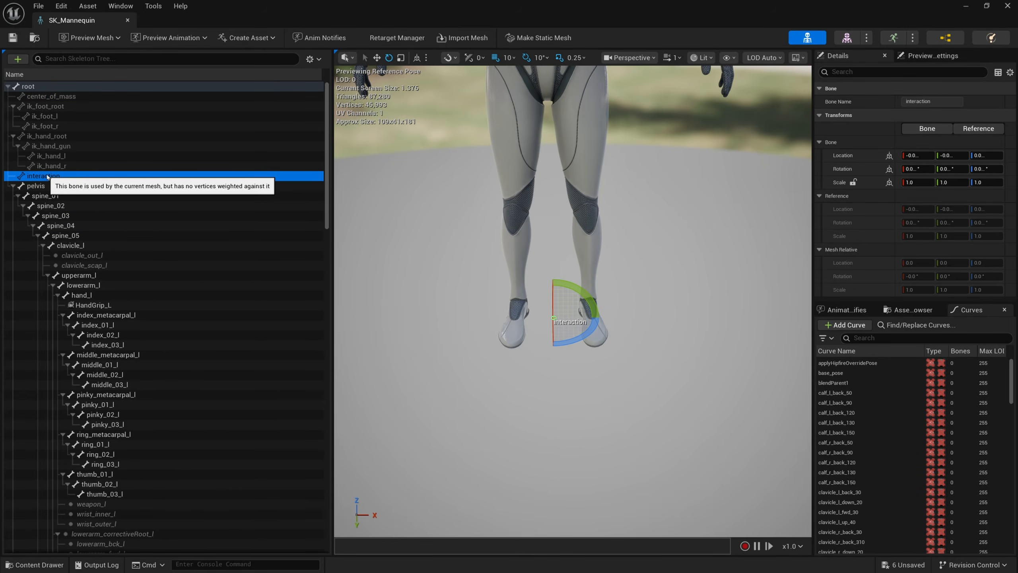
click(55, 136)
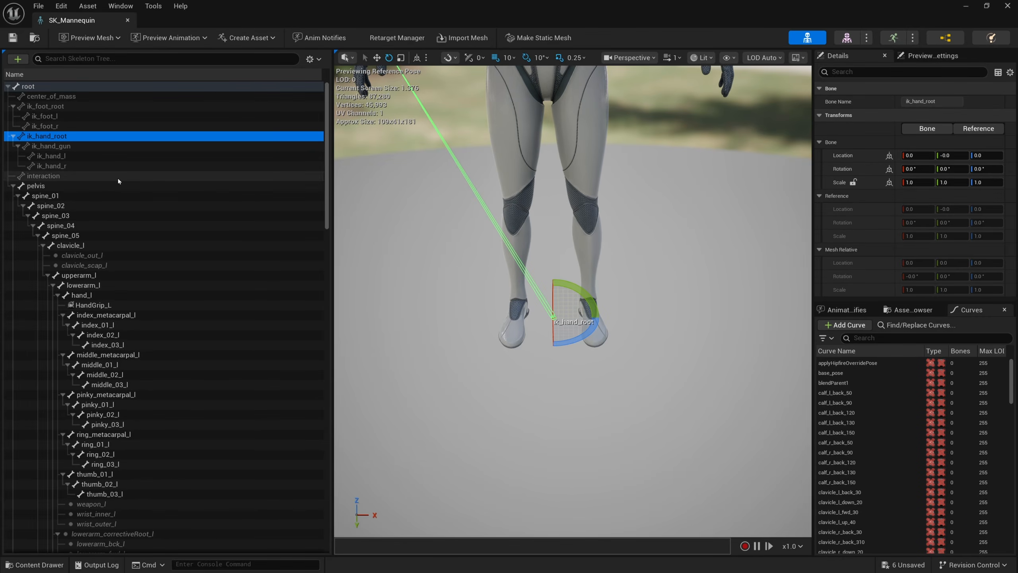
click(128, 20)
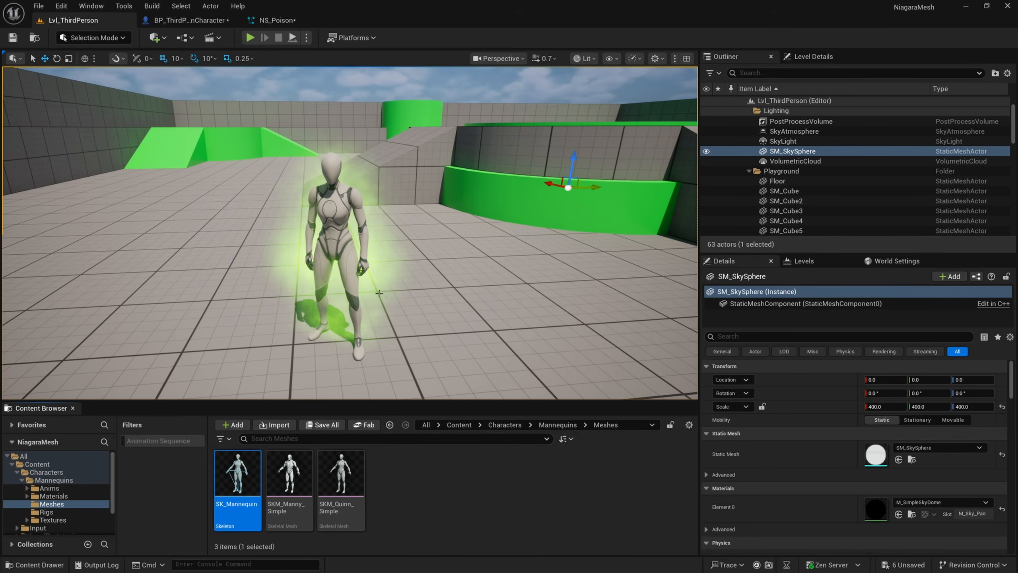
- In NS_Poison, set the Bone Sampling Mode of the Fountain emitter's Skeletal Mesh Location module to Random (Unfiltered Bones)
click(277, 20)
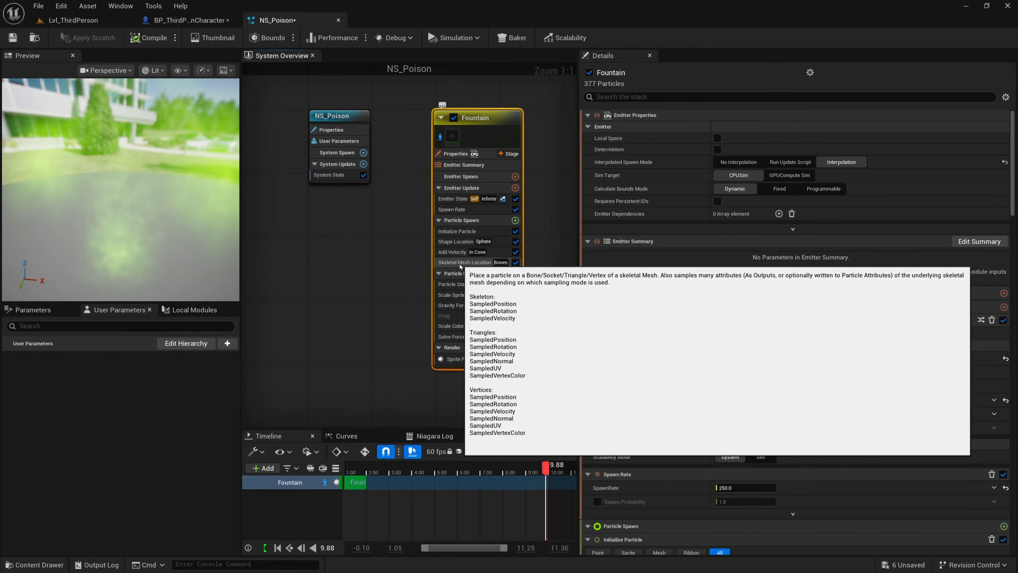
click(461, 262)
right_drag(429, 265, 391, 271)
click(698, 448)
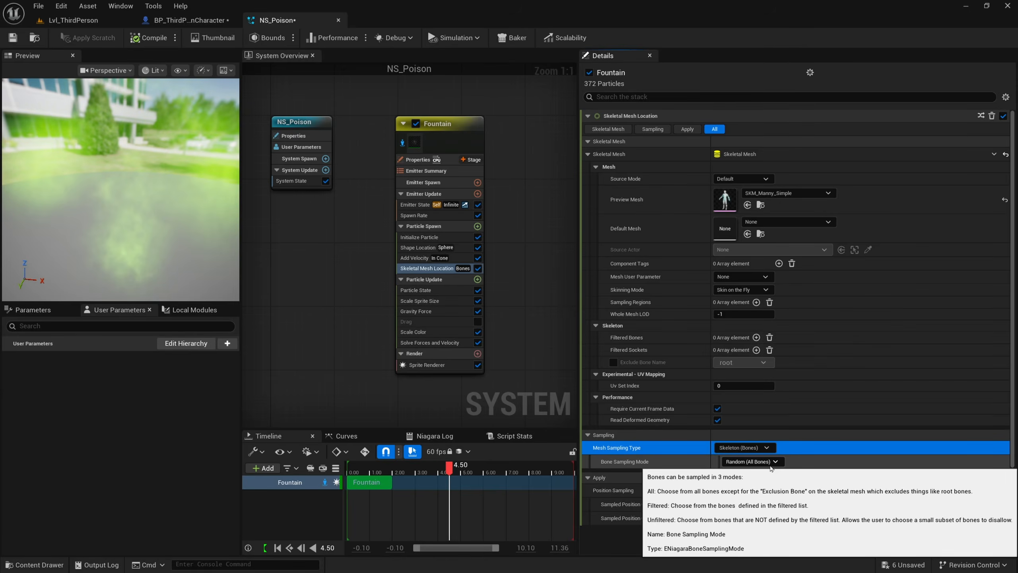
click(770, 462)
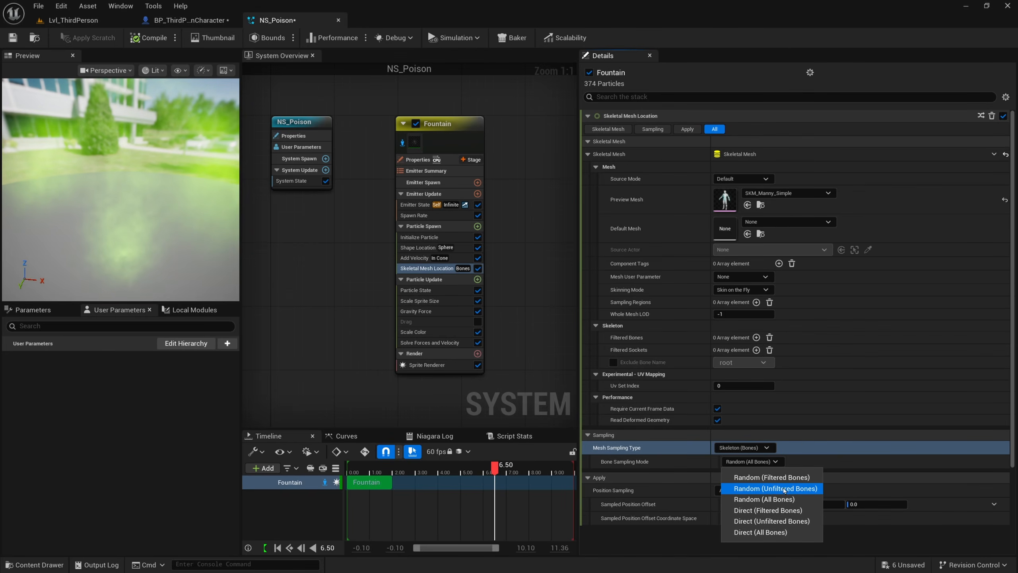
click(755, 462)
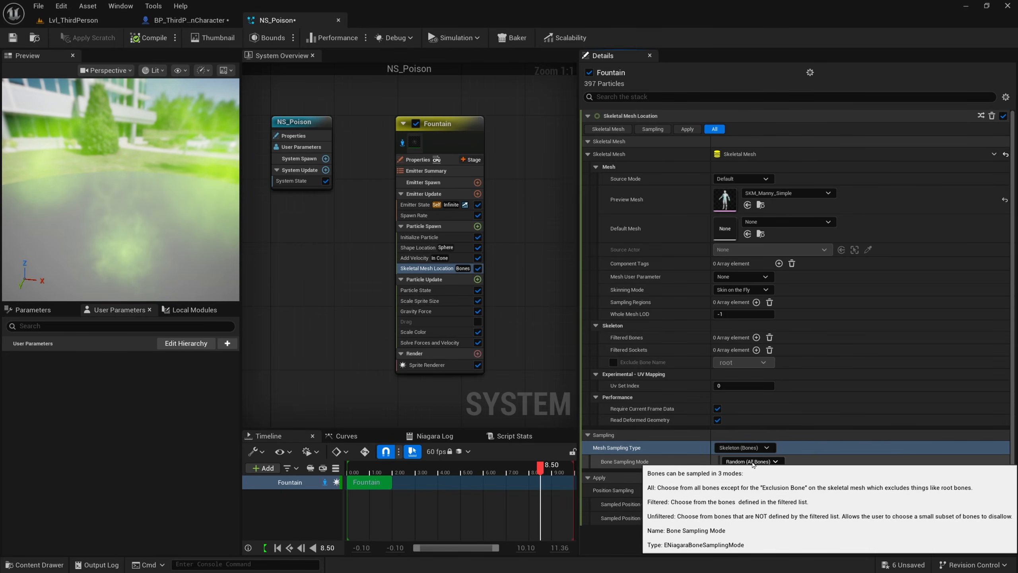
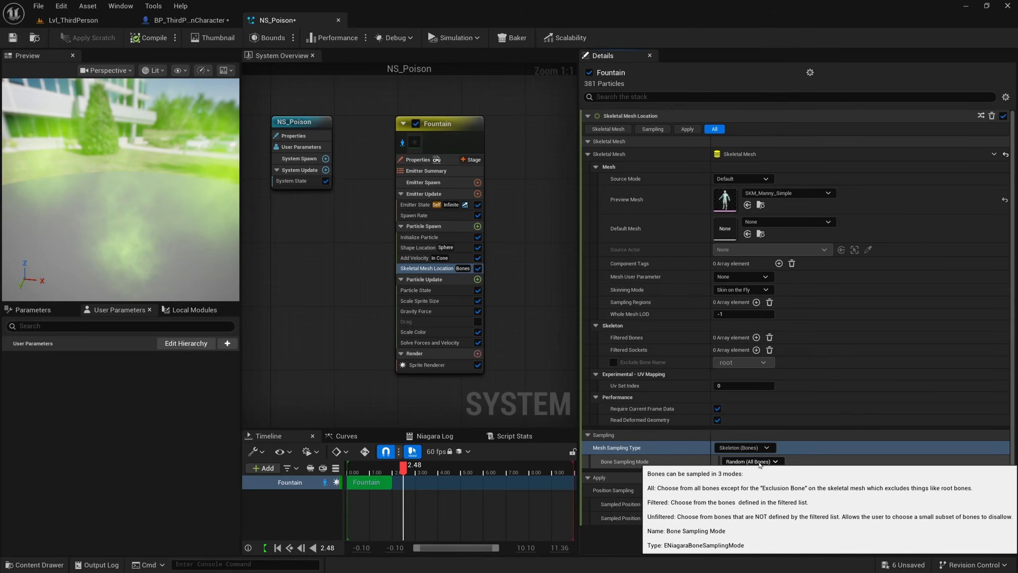
click(759, 462)
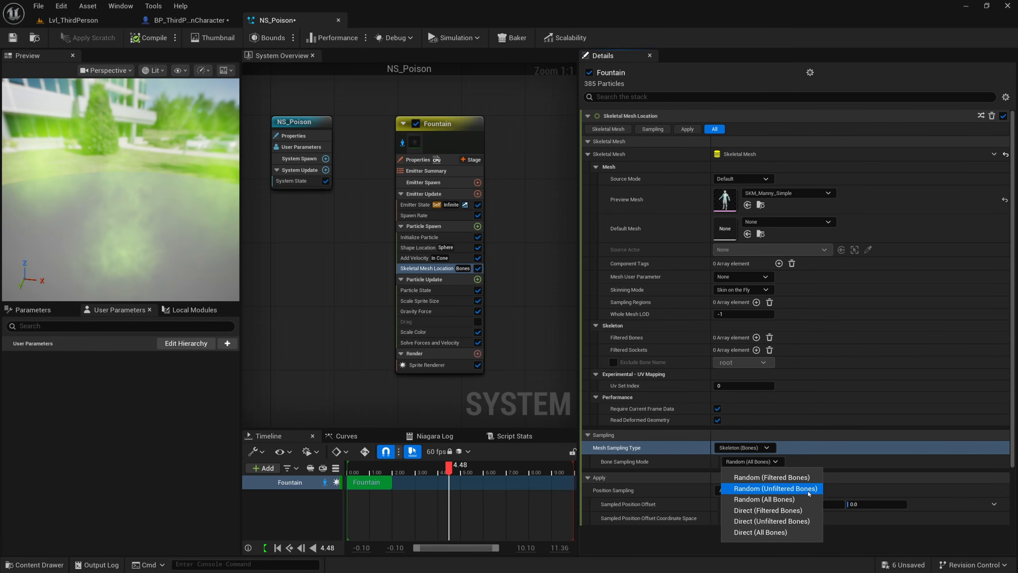
click(776, 488)
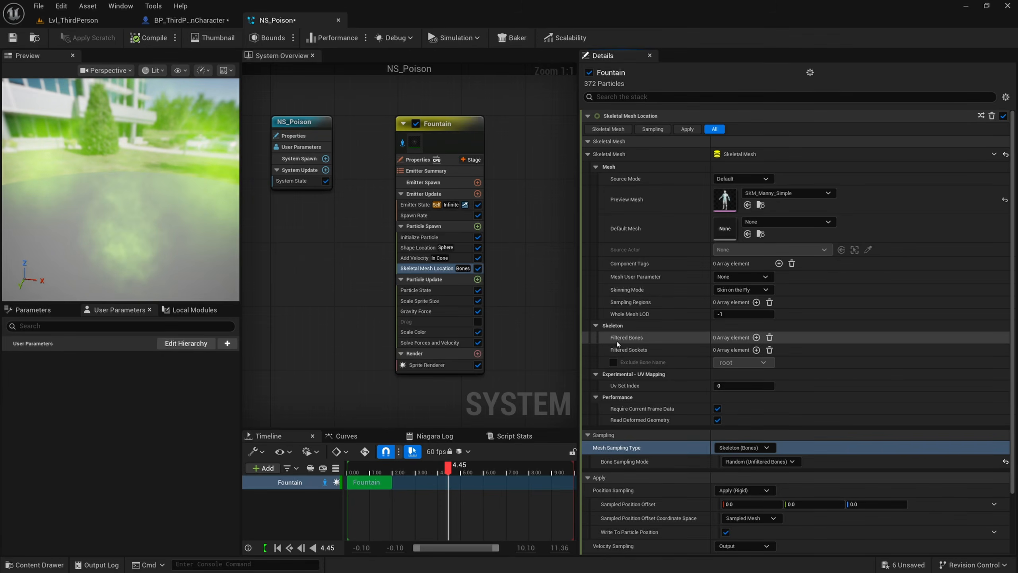
- Add a first element to the Filtered Bones array and assign it the root bone
click(756, 337)
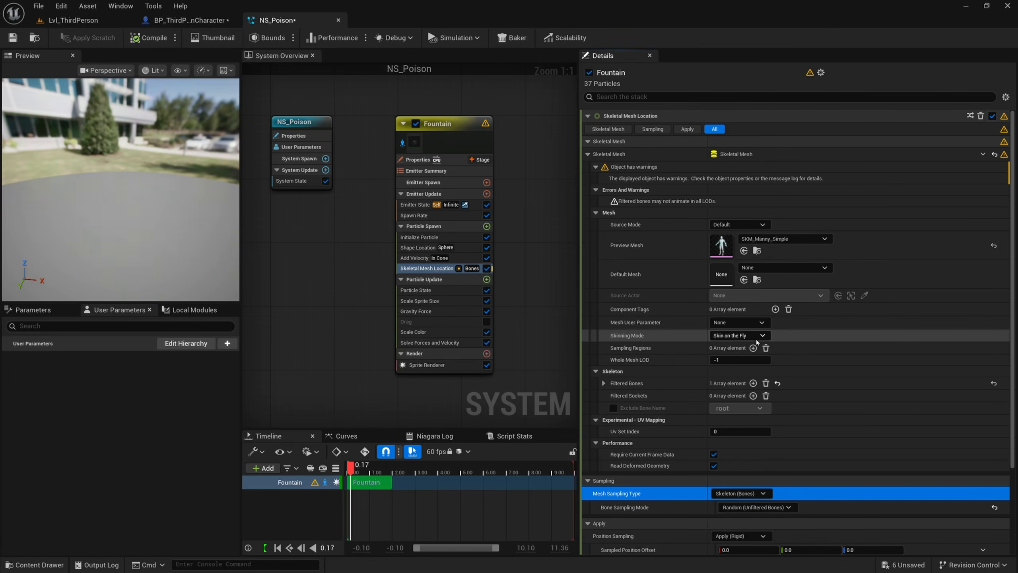
scroll(659, 407, down, 3)
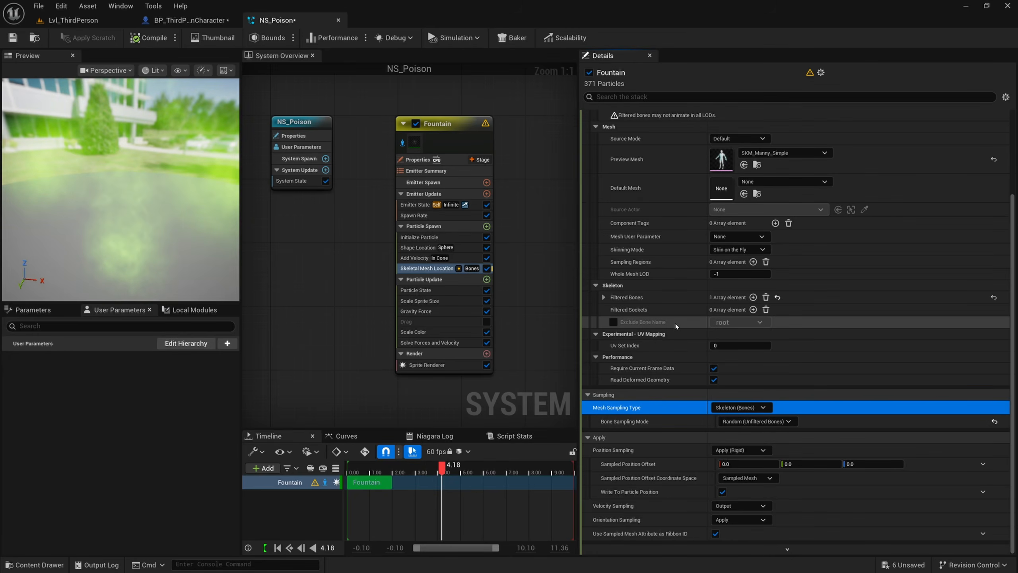
click(604, 297)
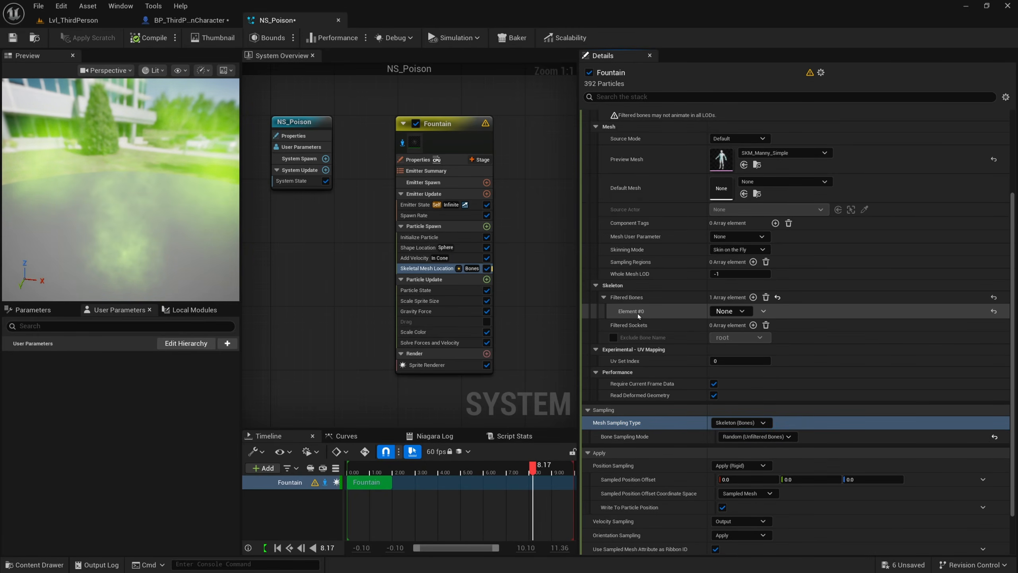
click(729, 311)
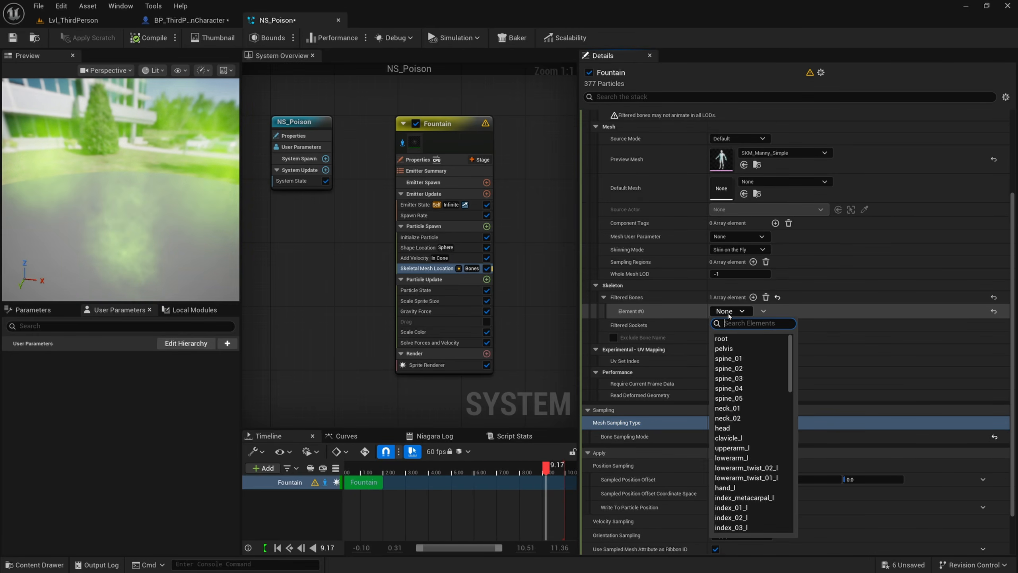
click(739, 339)
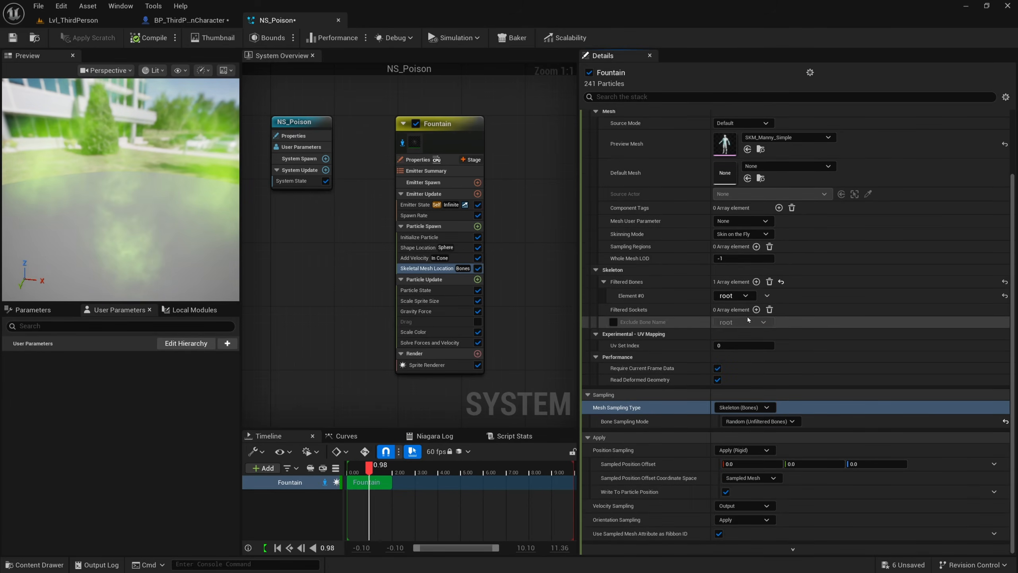
- Add a second Filtered Bones element and assign it the ik_foot_root bone
click(756, 281)
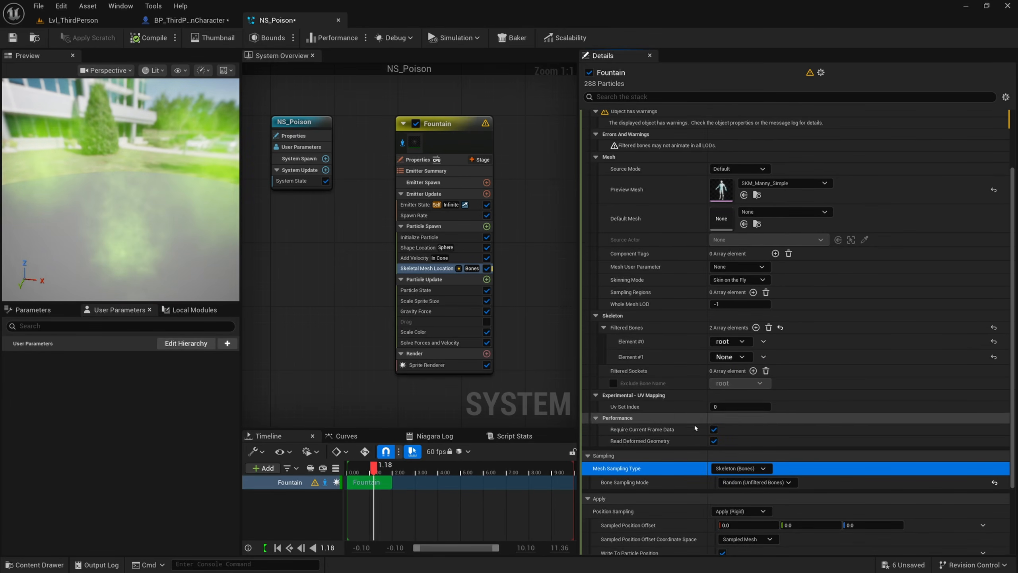
click(730, 356)
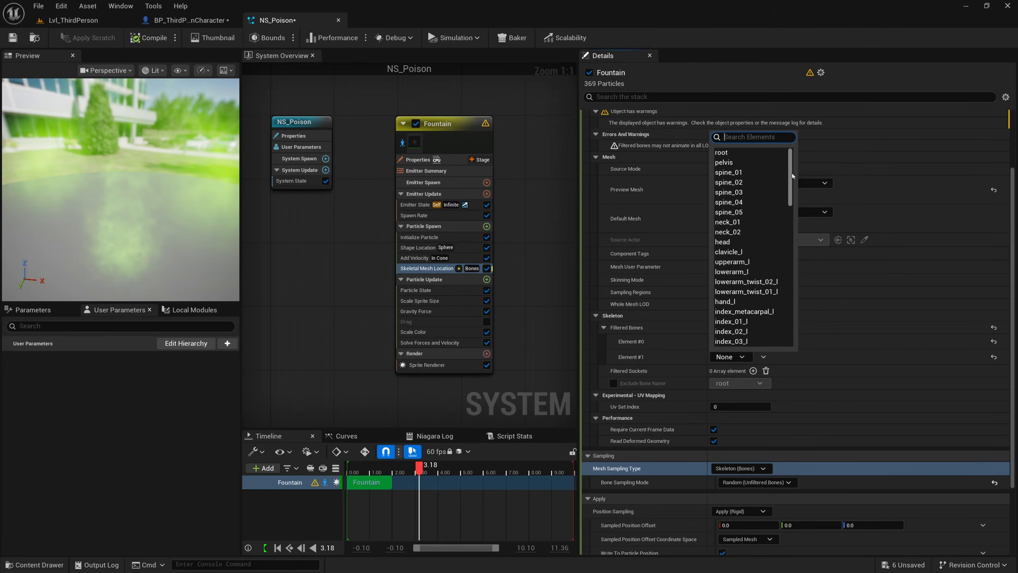
scroll(793, 192, down, 4)
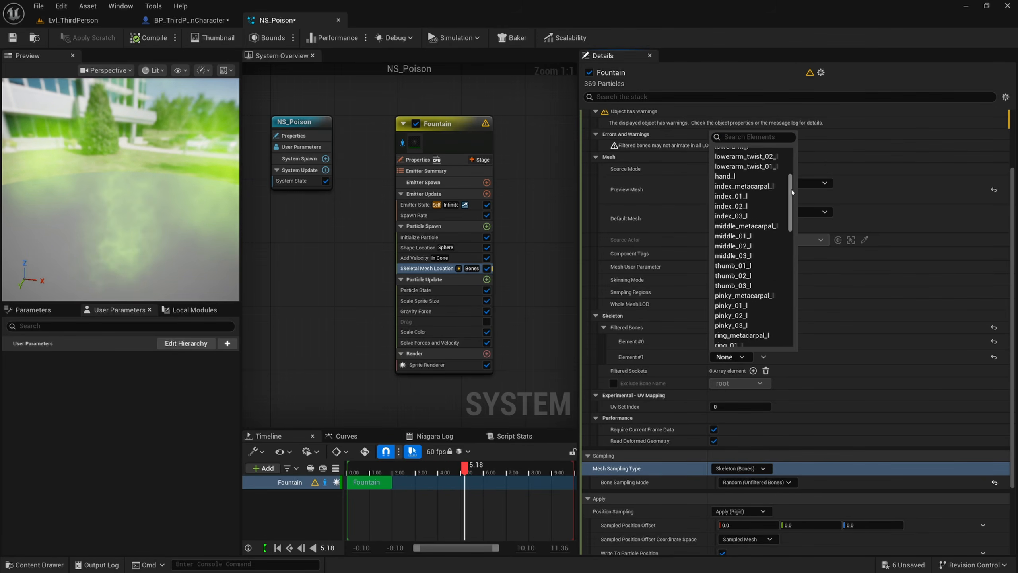
drag(793, 192, 792, 308)
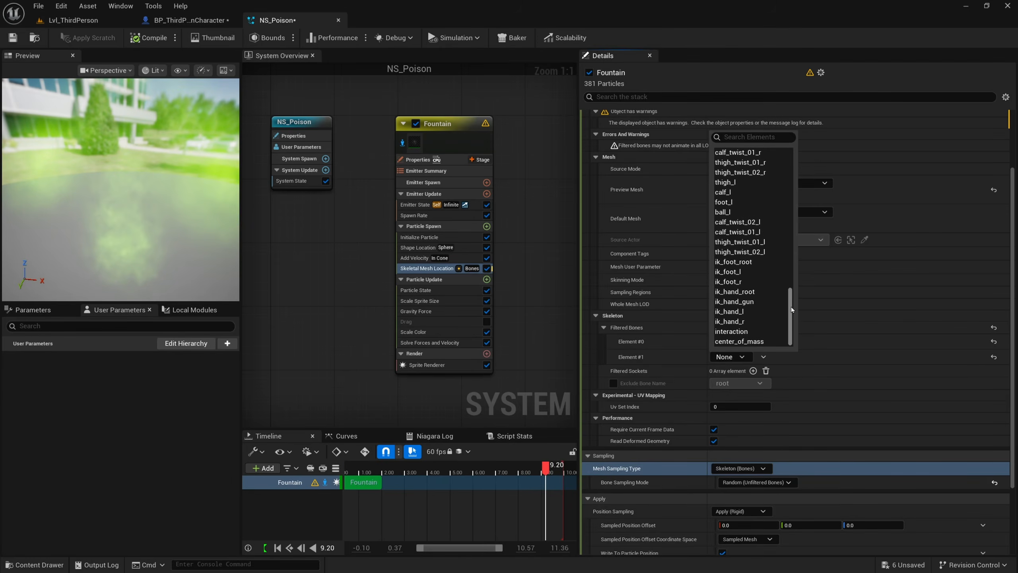
click(751, 265)
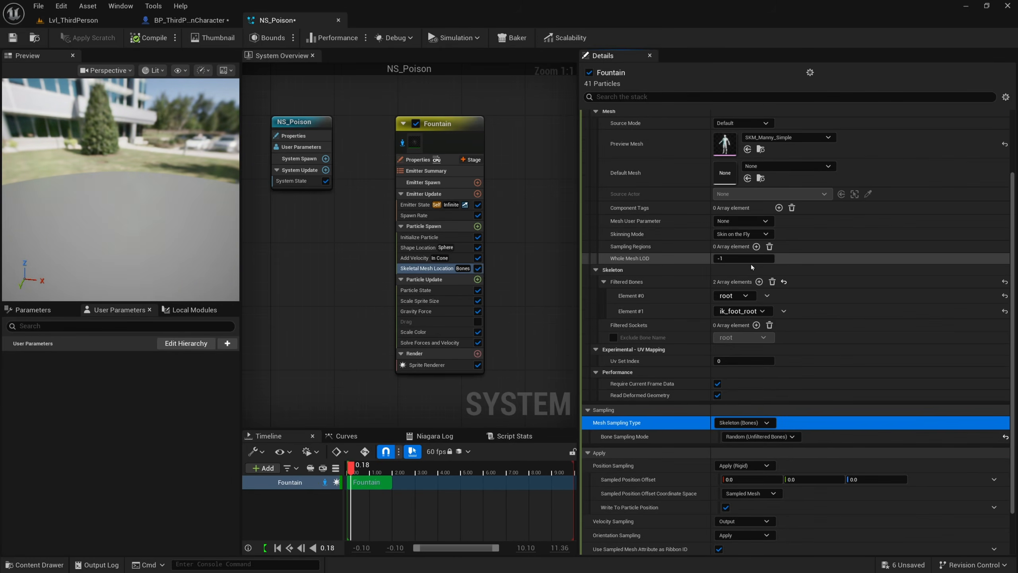
- Add a third Filtered Bones element and assign it the ik_hand_root bone
click(758, 281)
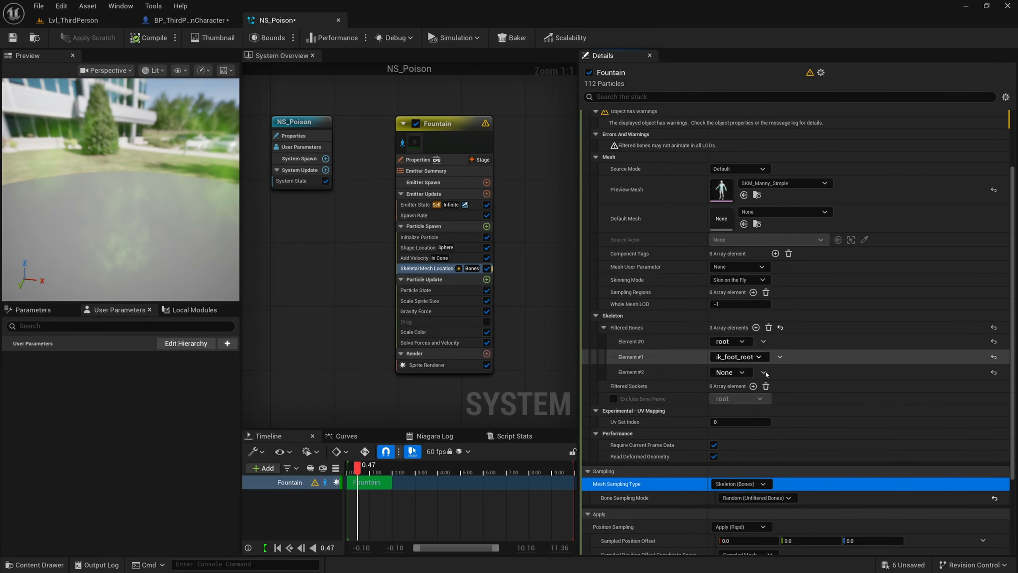
click(729, 372)
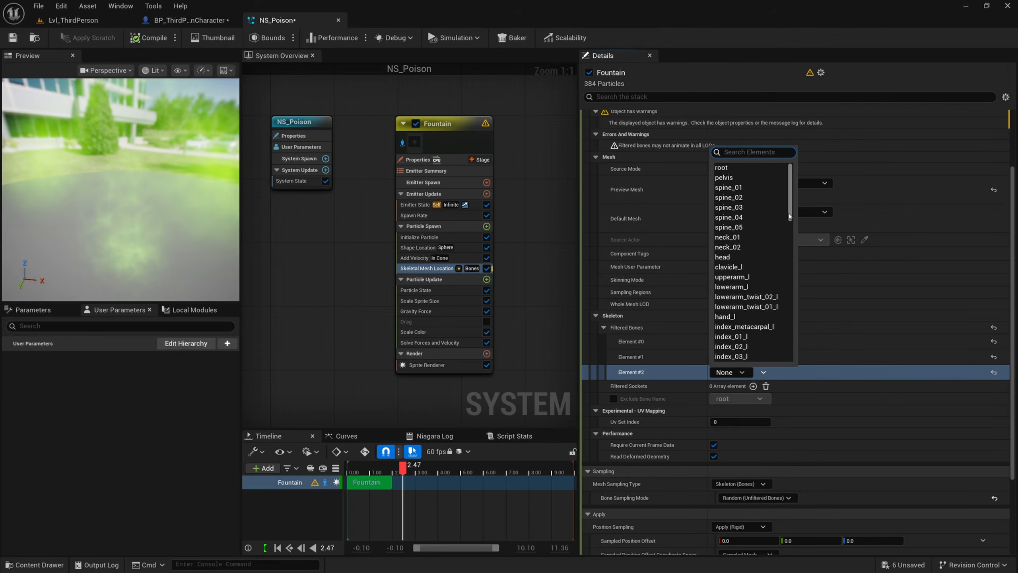
drag(789, 217, 793, 348)
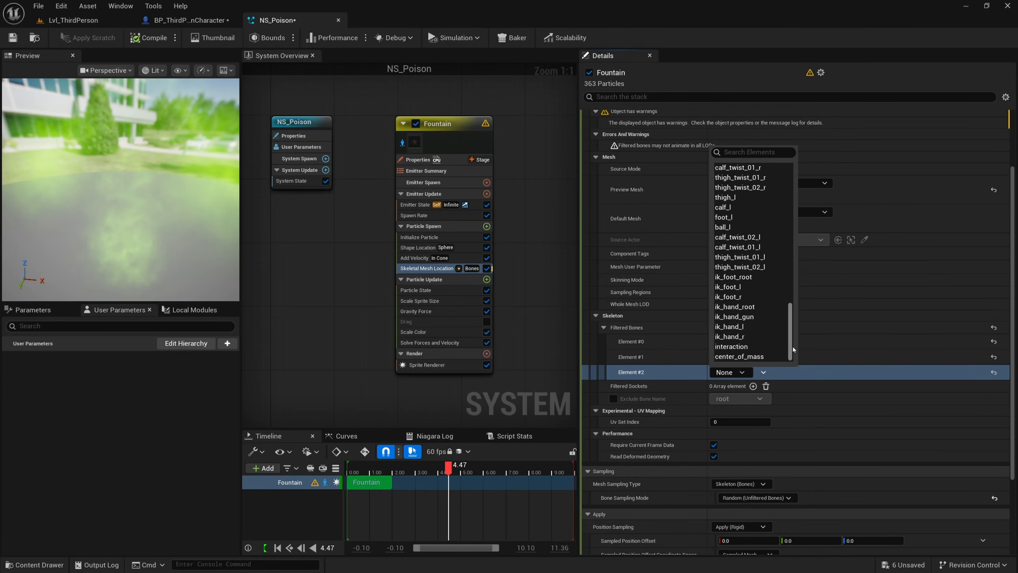
click(739, 307)
- Add a fourth Filtered Bones element and assign it the interaction bone
click(755, 328)
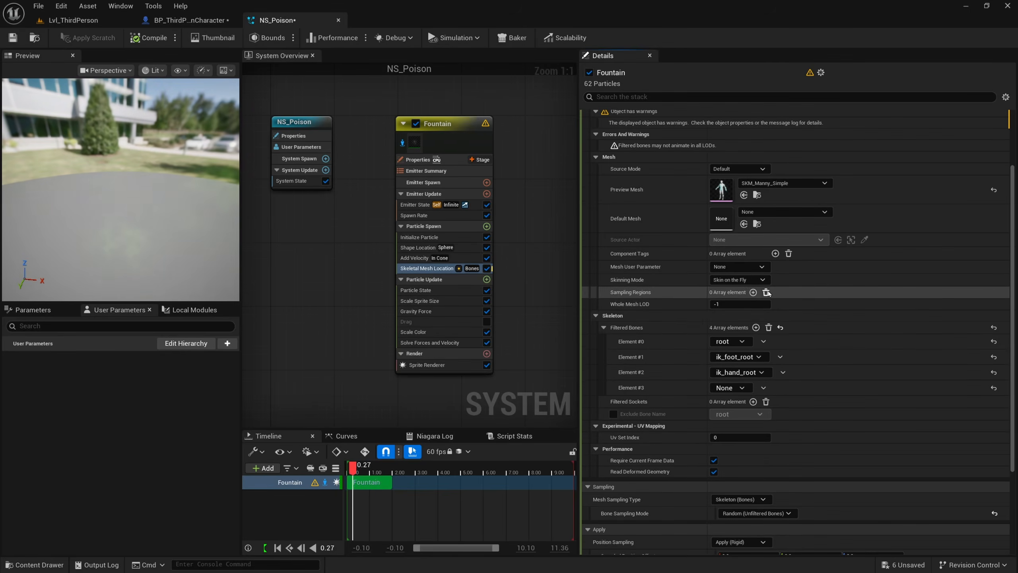
click(730, 387)
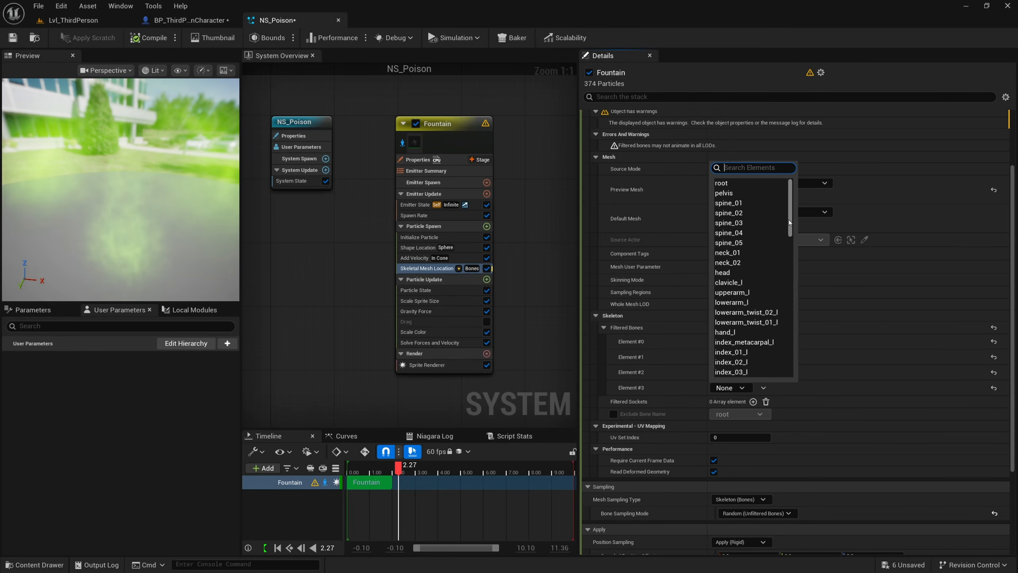
drag(789, 223, 780, 362)
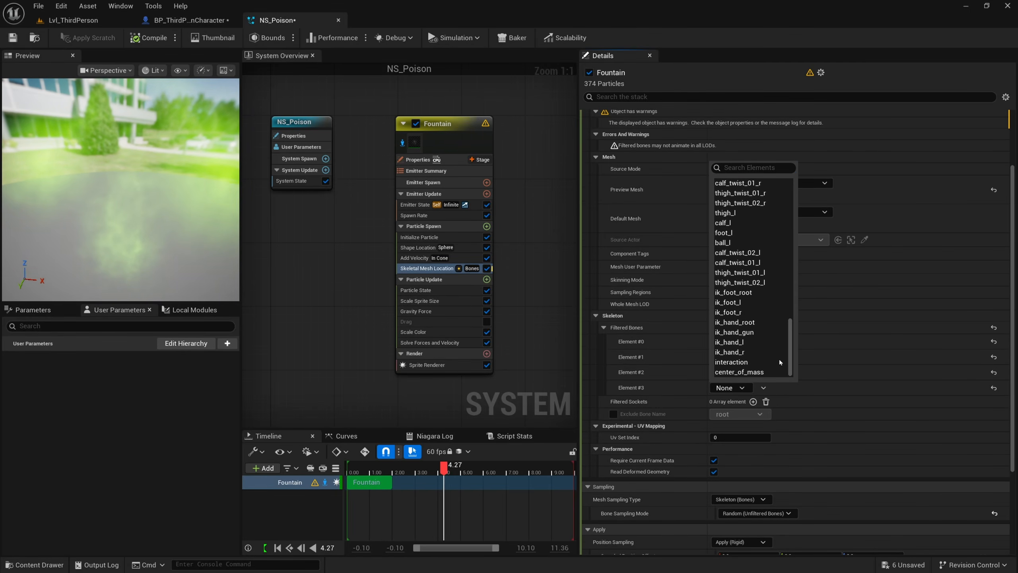
click(741, 363)
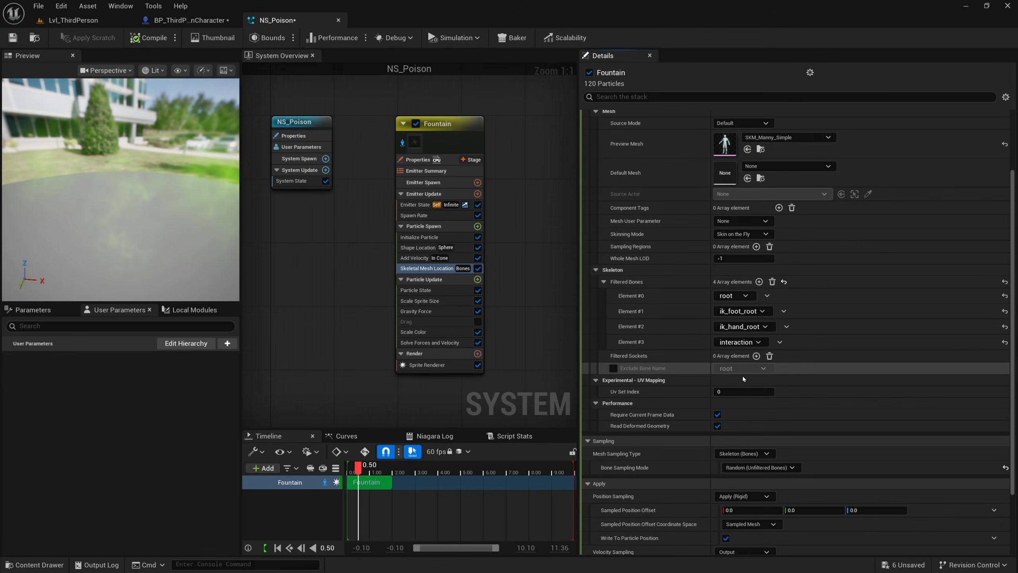
- Add a fifth Filtered Bones element, assign it the center_of_mass bone, and save NS_Poison
click(759, 281)
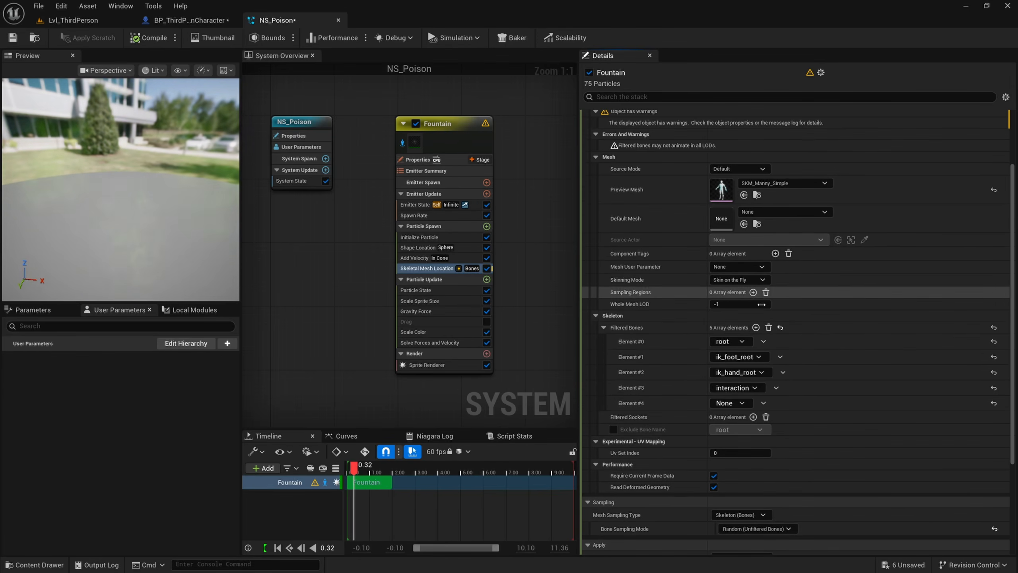
click(735, 403)
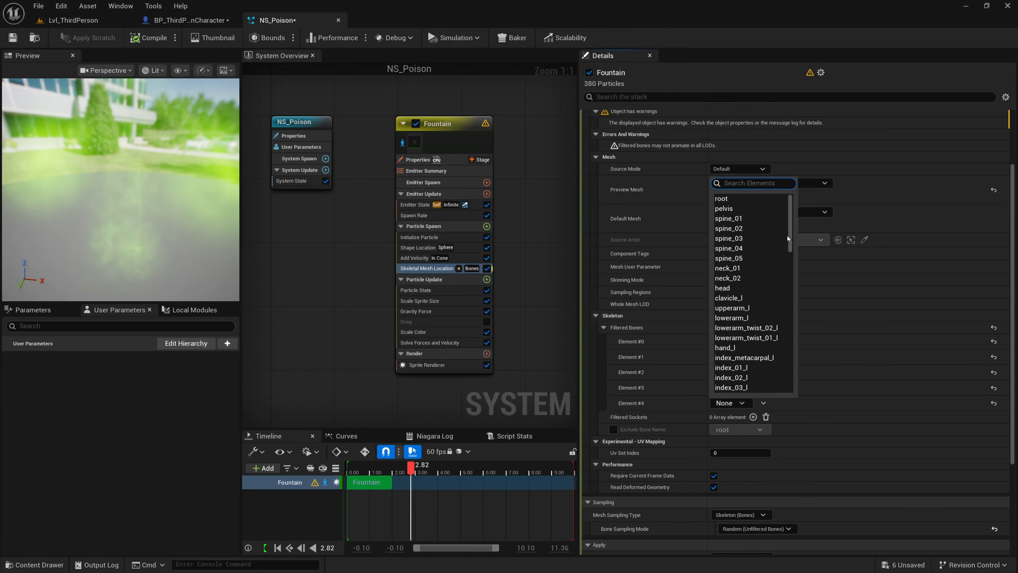
scroll(773, 361, down, 12)
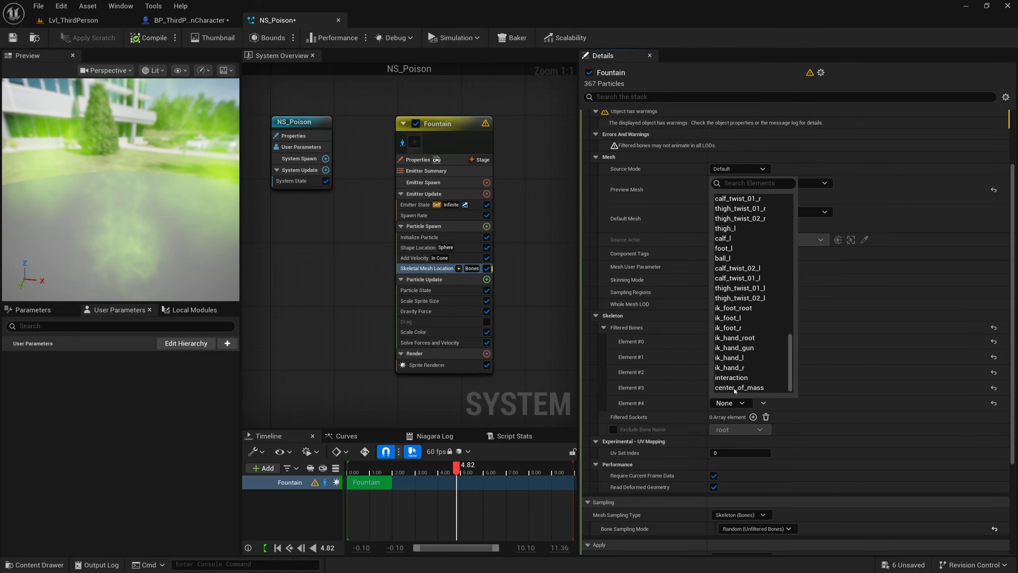
click(735, 388)
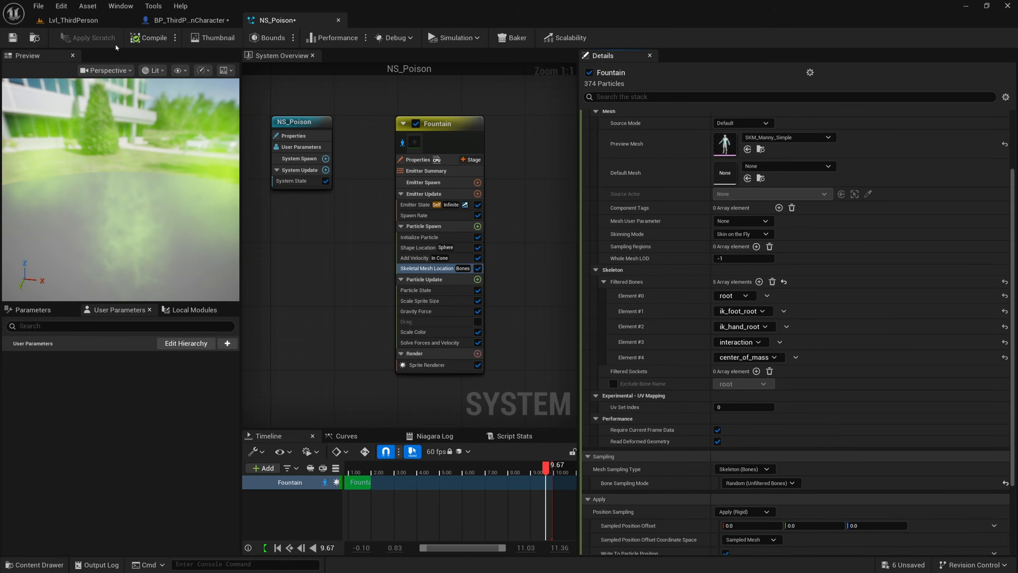
key(ctrl+s)
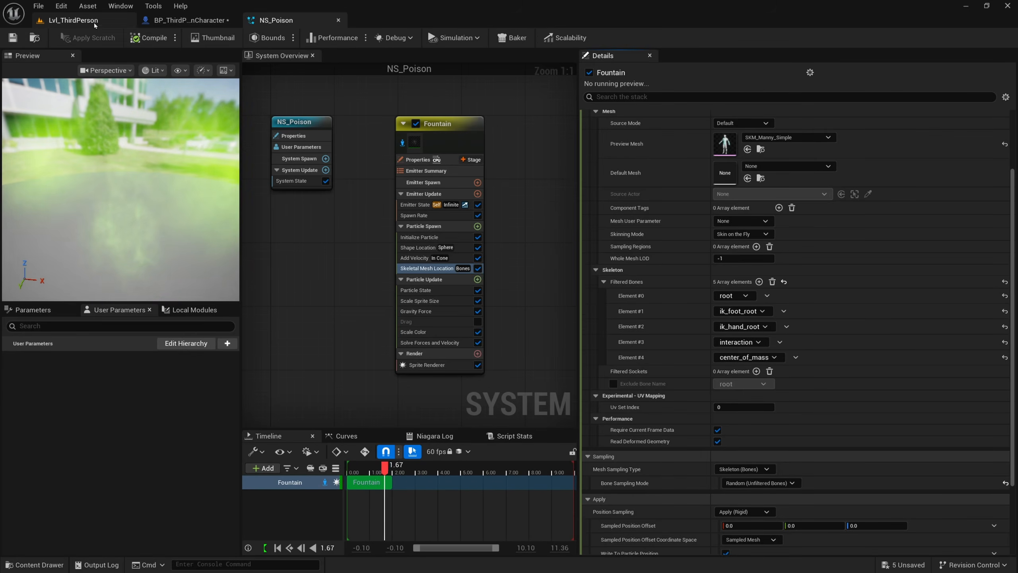
- Duplicate NS_Poison in the project's Niagara folder as NS_Lightning, and open the copy docked beside the other asset editors
click(95, 23)
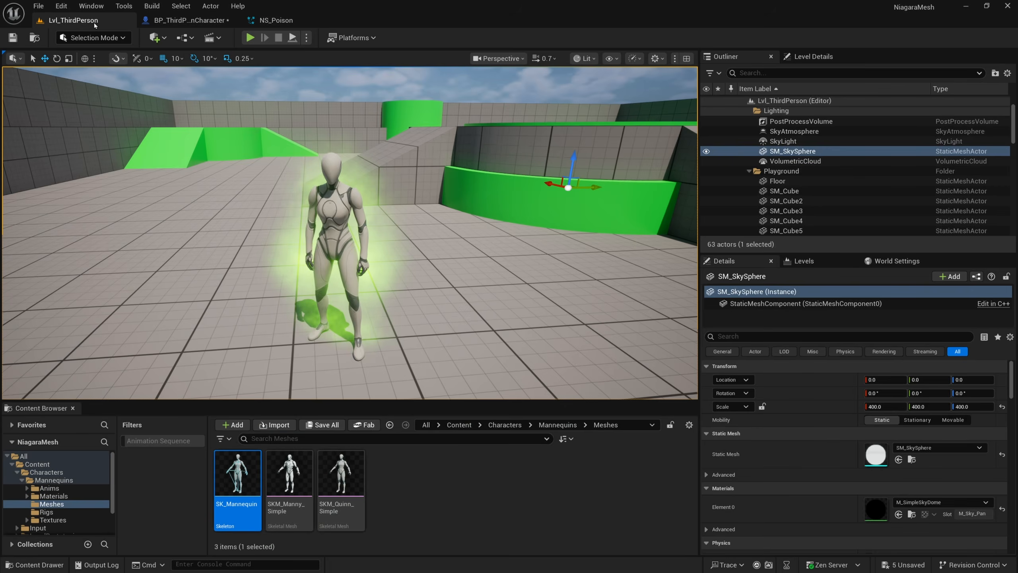
click(459, 425)
double_click(403, 470)
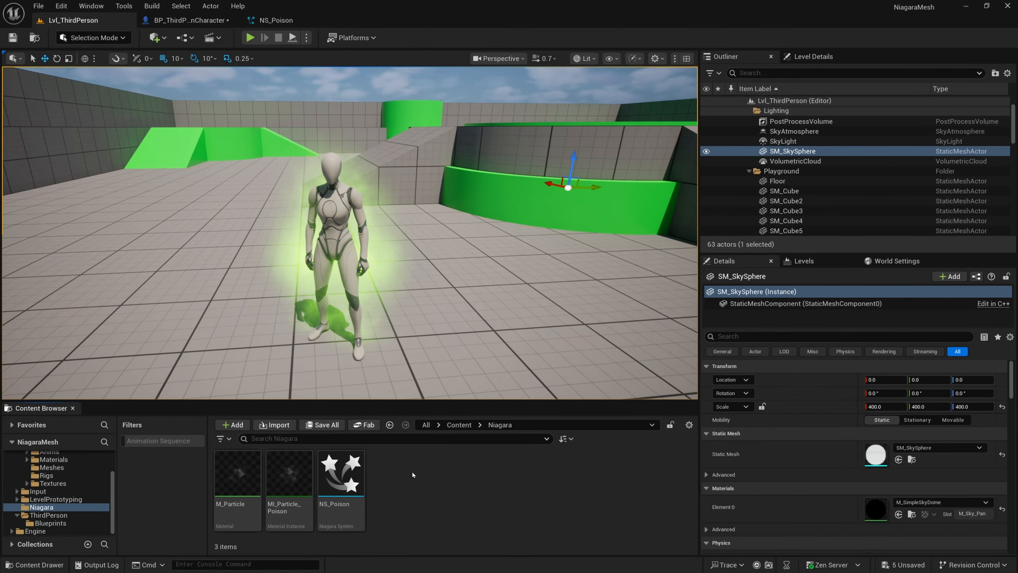
right_click(359, 479)
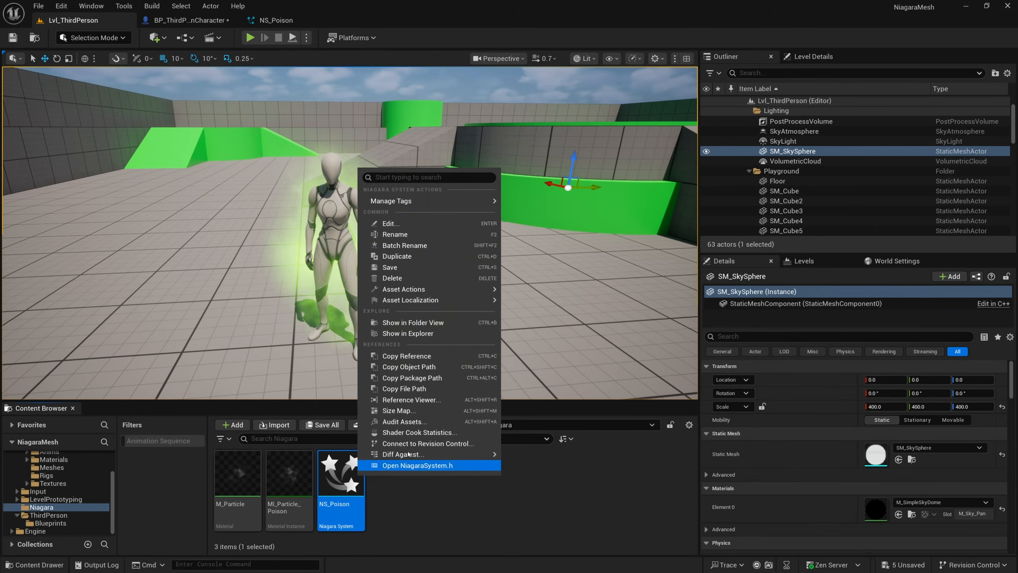
click(418, 256)
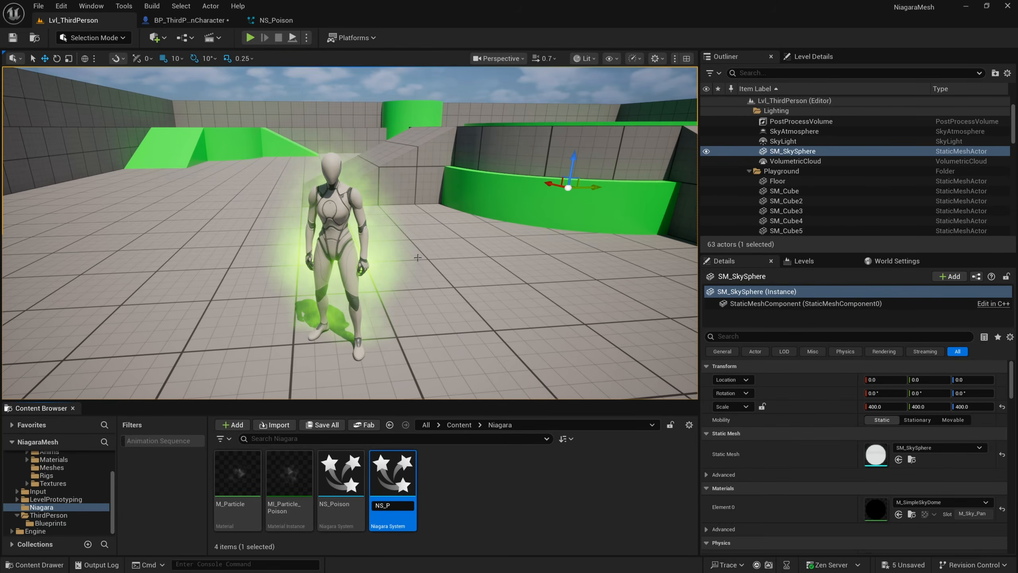
text(NS_Lightnin)
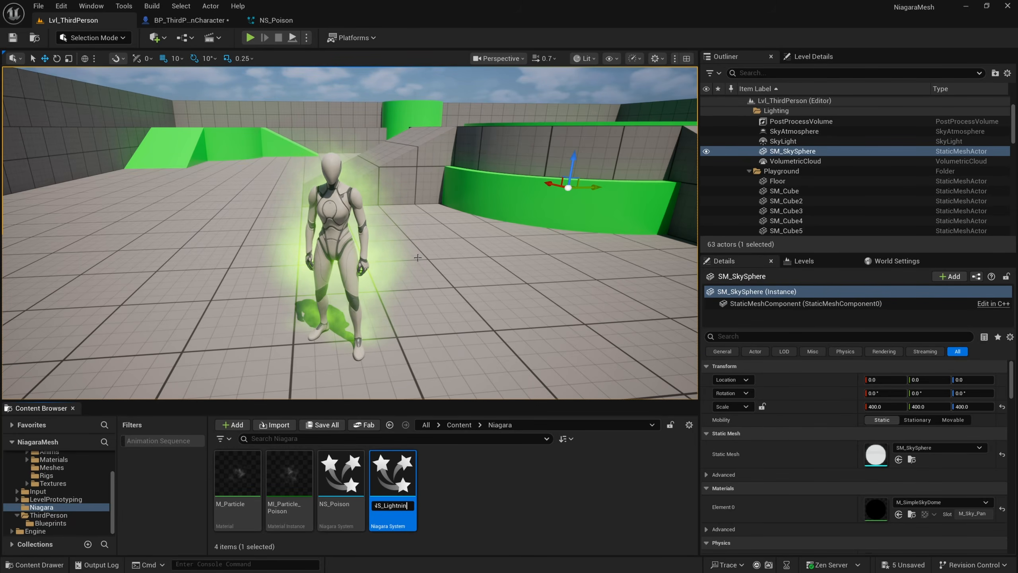
text(g)
key(Return)
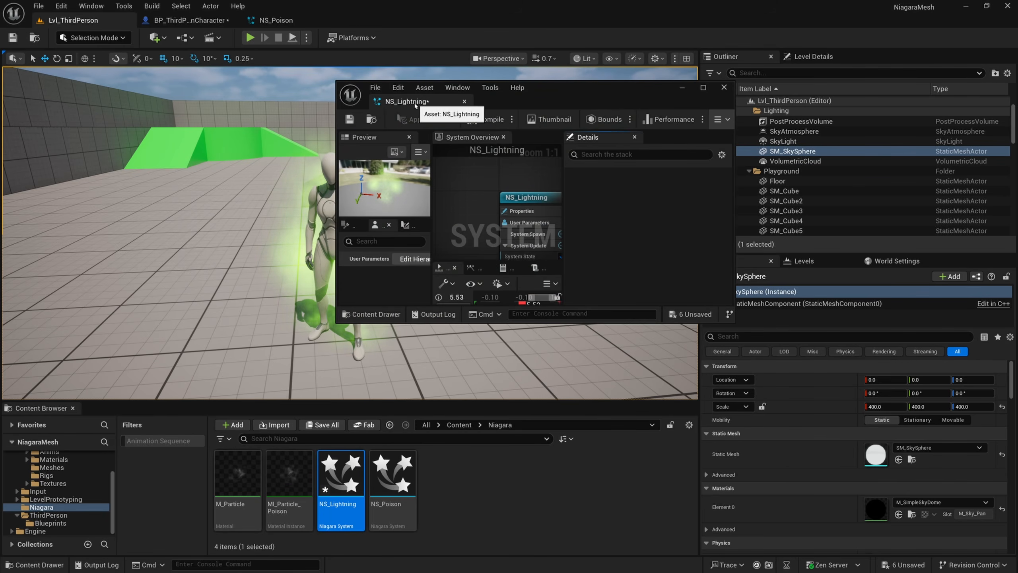
drag(438, 107, 395, 20)
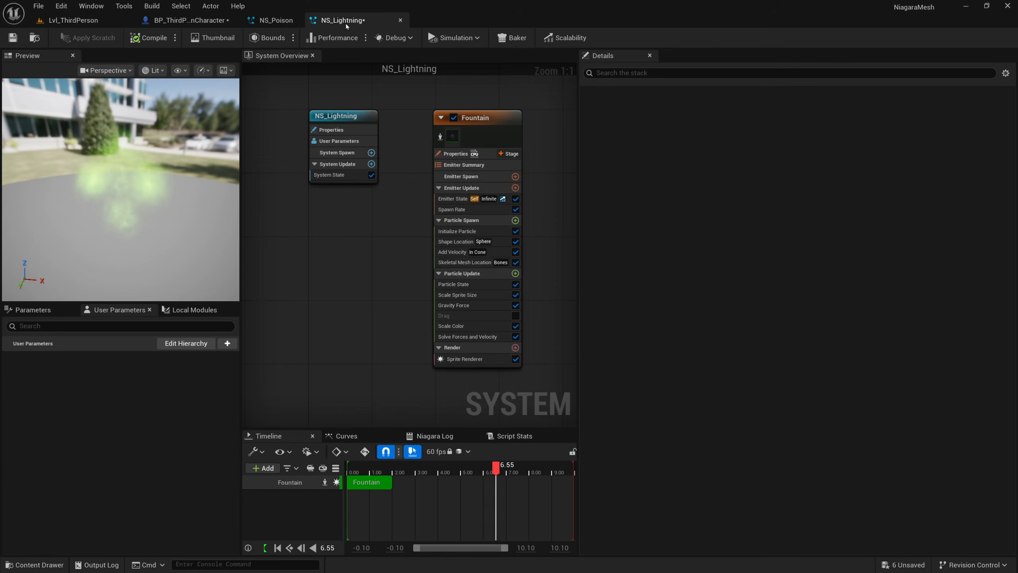
- Duplicate the MI_Particle_Poison material instance in the Niagara folder and name the copy MI_Particle_Lightning
click(75, 21)
click(445, 498)
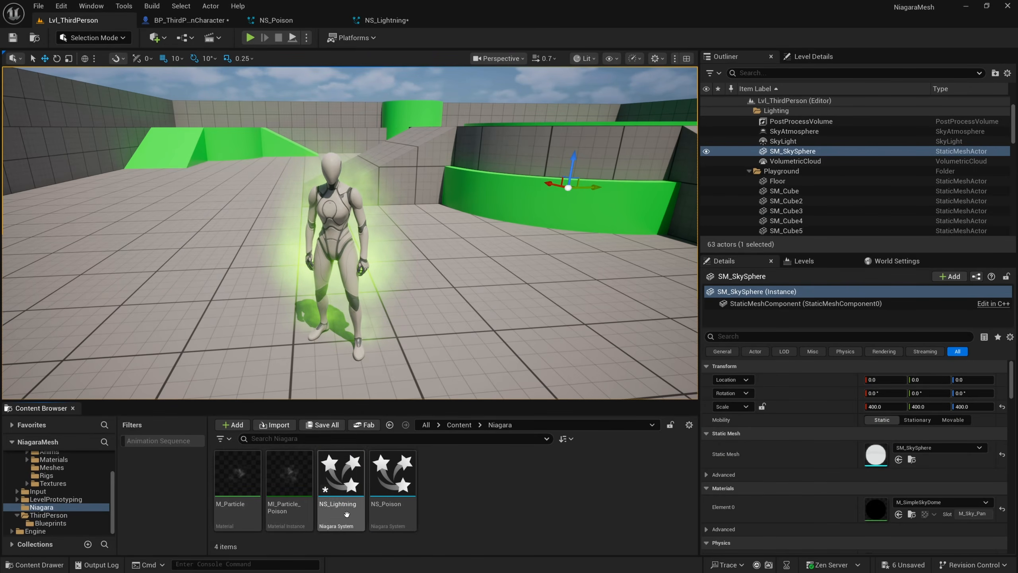
right_click(291, 475)
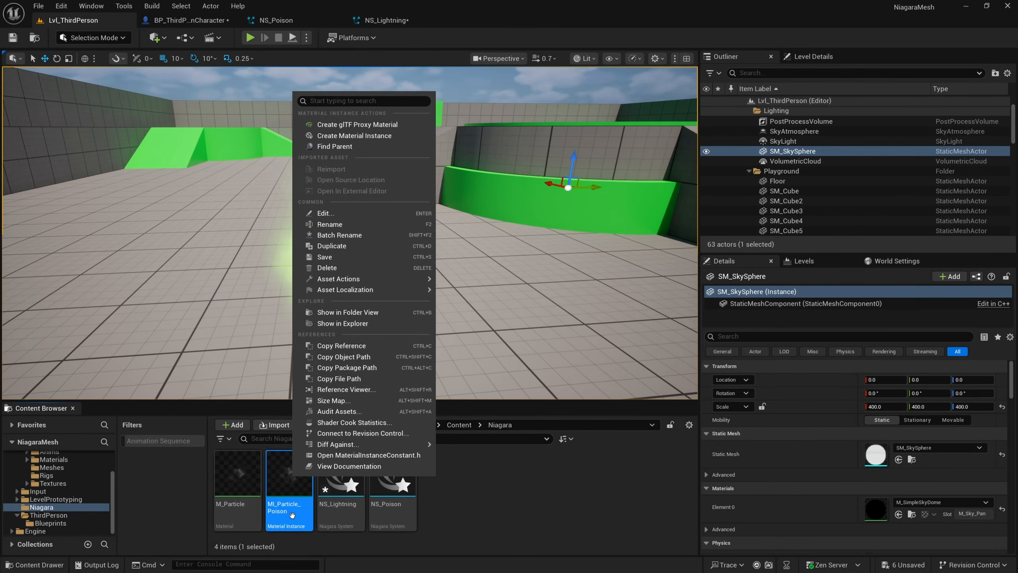
click(359, 246)
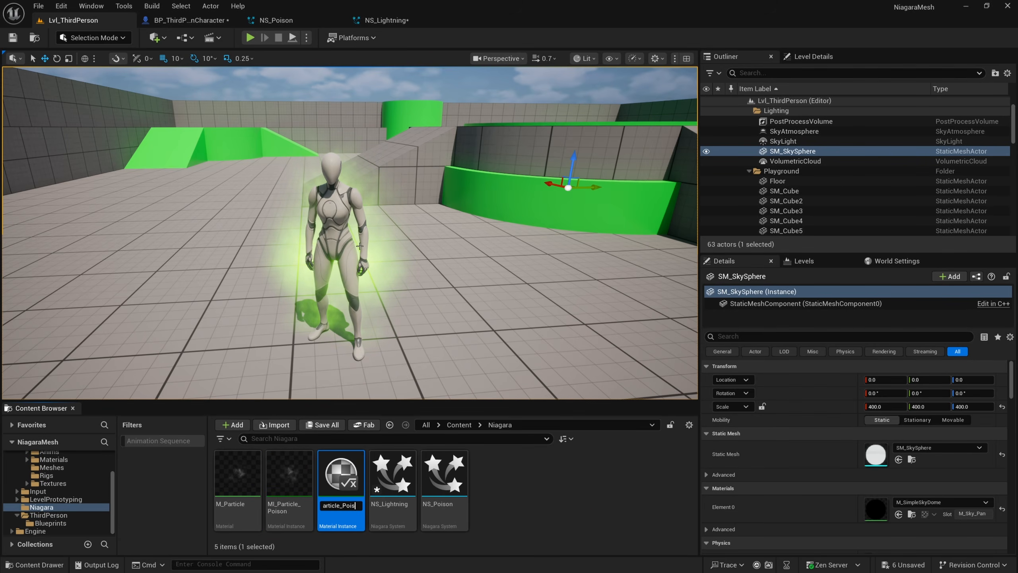
text(Light)
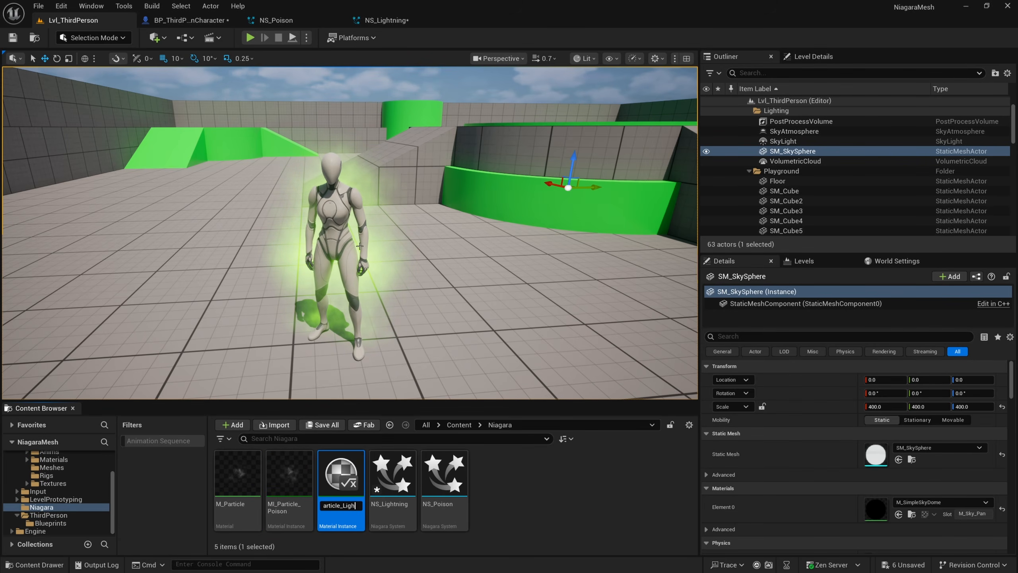
text(ning)
key(Return)
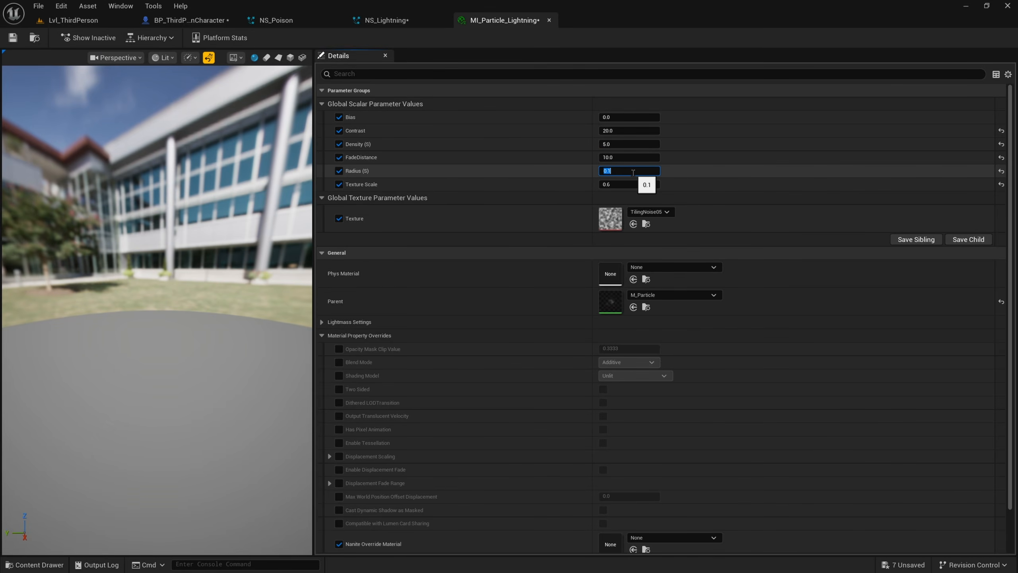
- In MI_Particle_Lightning, set the Texture Scale to 1.5 and assign VR_LaserPower_01 as the Texture, inspecting the material preview
click(632, 184)
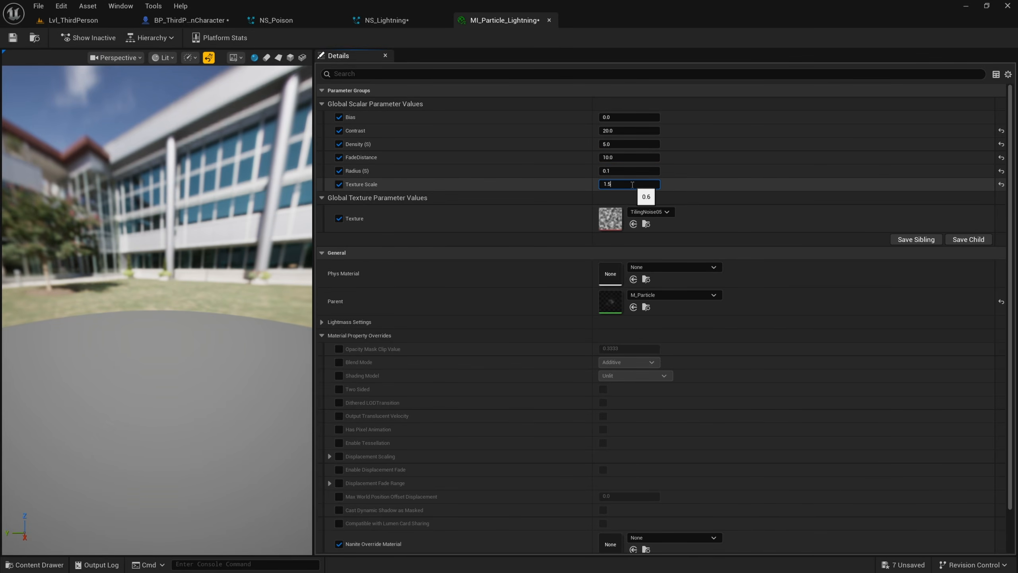
click(648, 214)
text(laser)
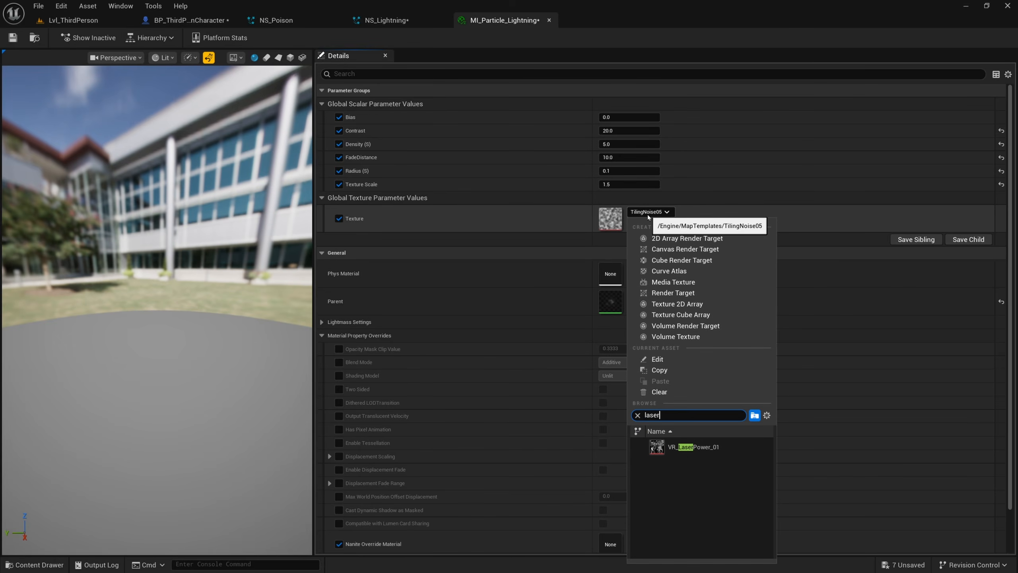
click(696, 448)
drag(156, 293, 289, 261)
mouse_move(133, 274)
mouse_down()
mouse_move(85, 283)
mouse_move(134, 275)
mouse_up()
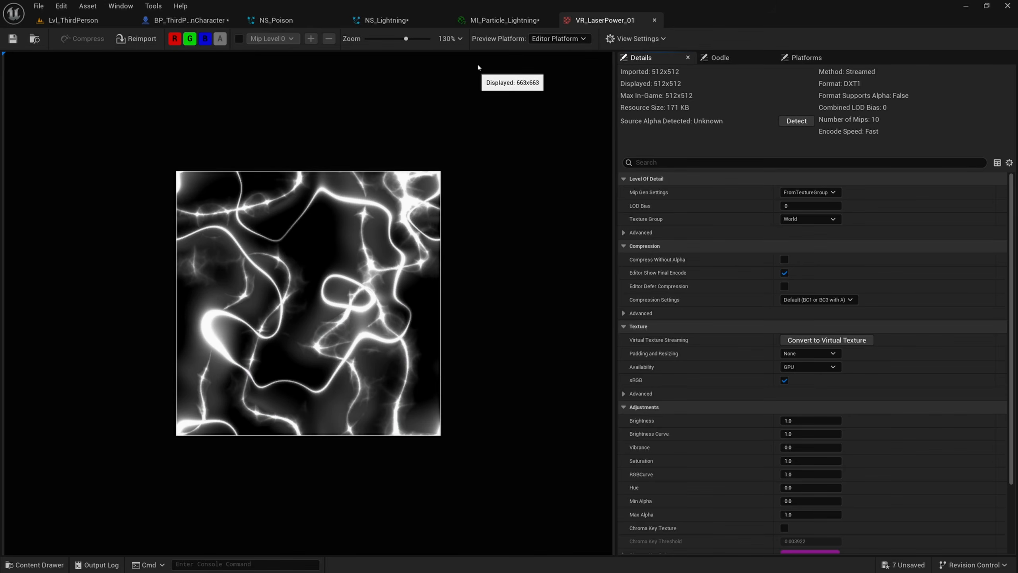
click(488, 27)
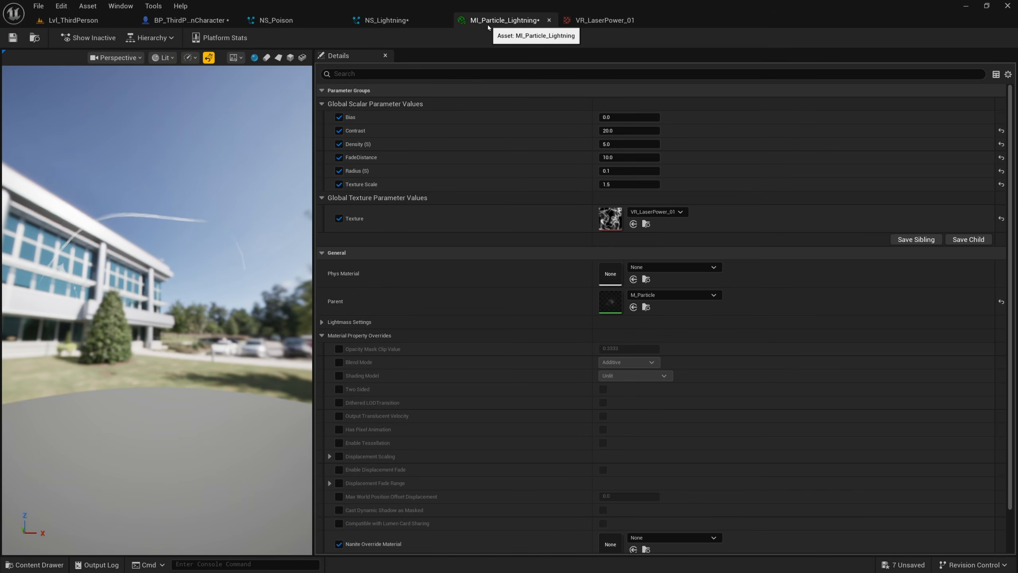
drag(193, 225, 278, 175)
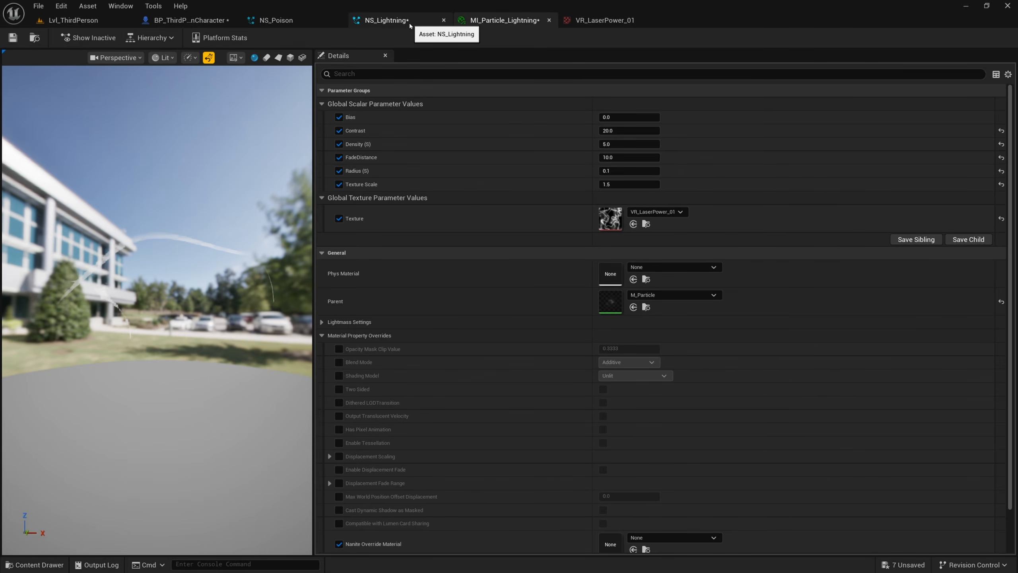
- In NS_Lightning, set the Fountain emitter's Sprite Renderer material to MI_Particle_Lightning
click(383, 22)
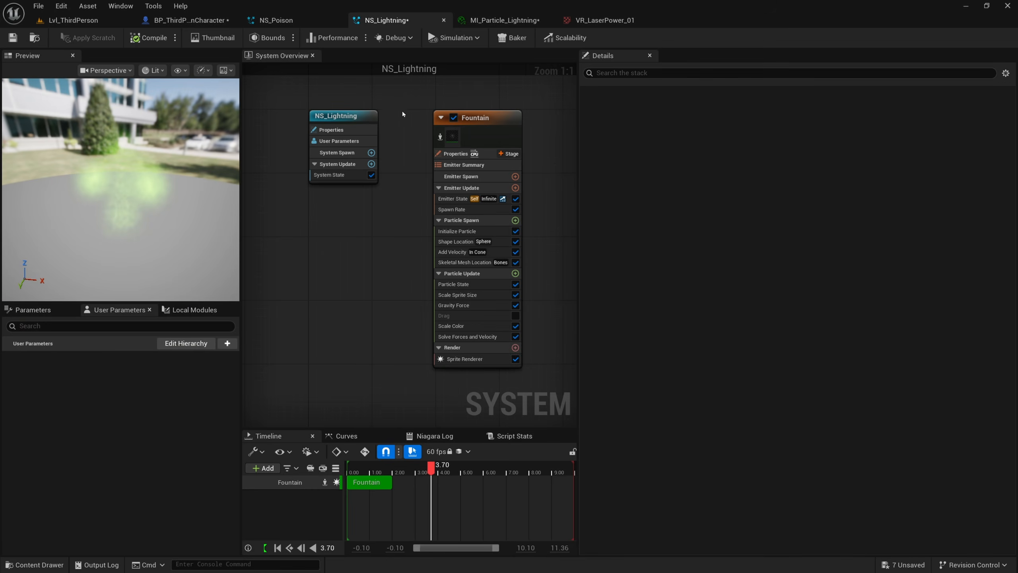
click(468, 359)
click(817, 143)
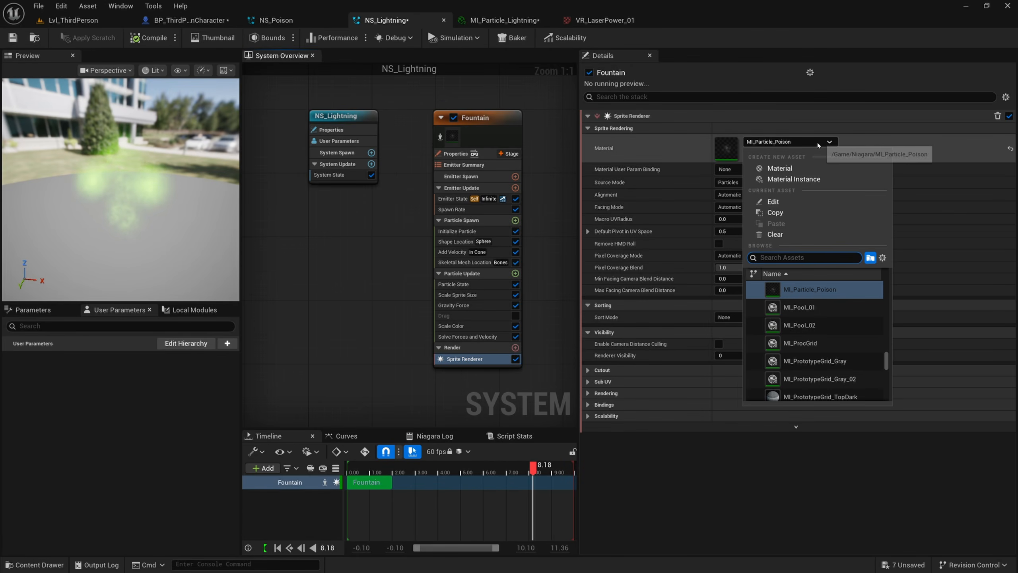
text(lightning)
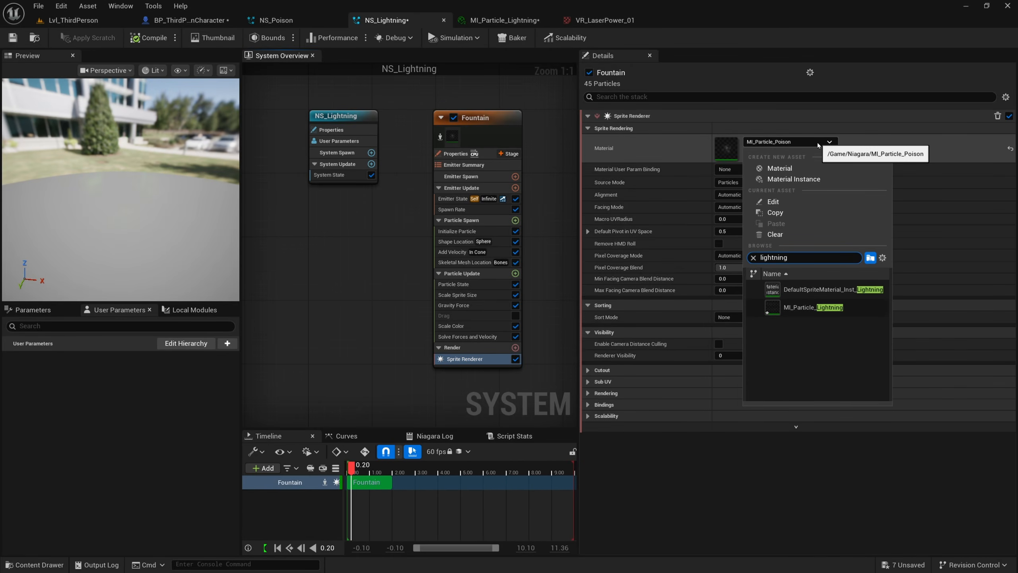
click(814, 307)
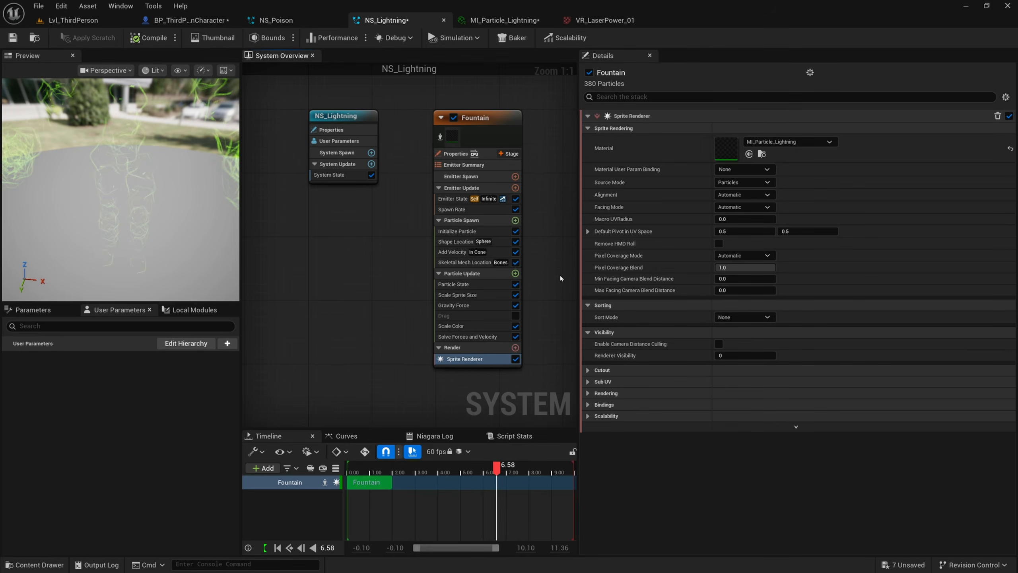
- Disable the Scale Sprite Size module in the Fountain emitter's Particle Update stage
click(515, 295)
right_click(489, 297)
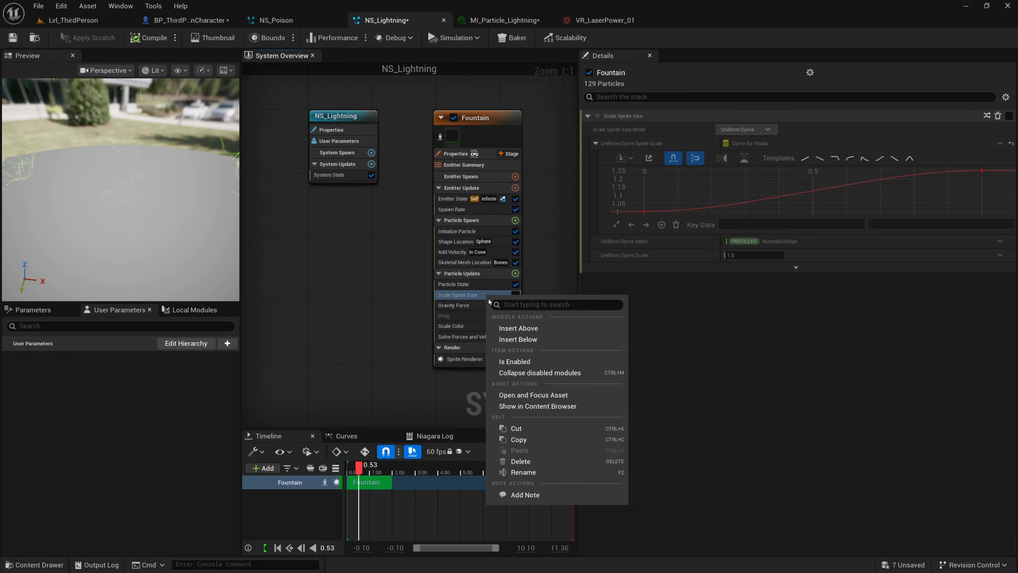
click(471, 297)
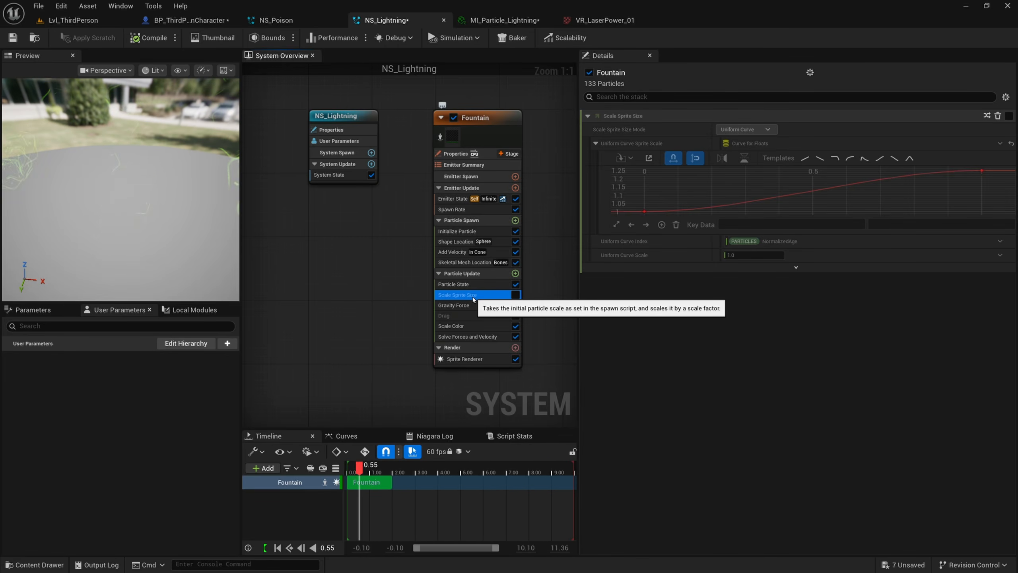
- In the Fountain emitter's Initialize Particle module, switch Lifetime Mode to Direct Set and set the Lifetime to 0.075
click(495, 120)
scroll(647, 399, down, 2)
scroll(646, 400, down, 1)
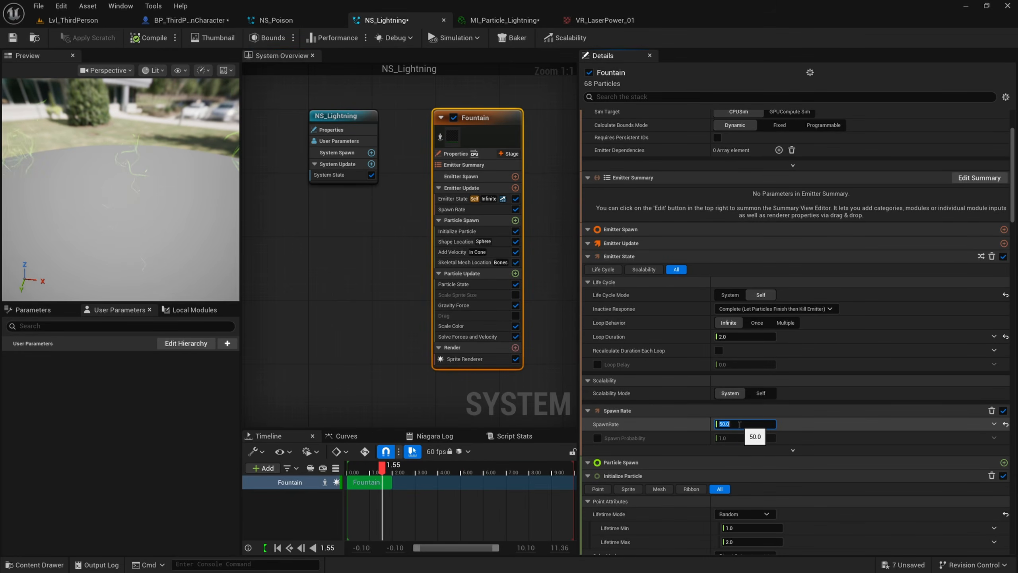
scroll(807, 429, down, 3)
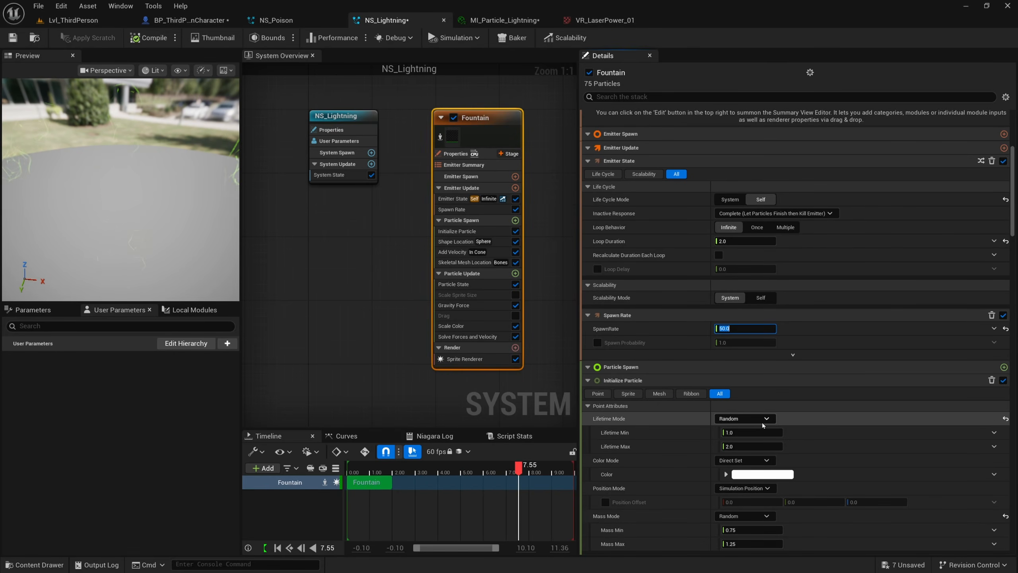
click(745, 419)
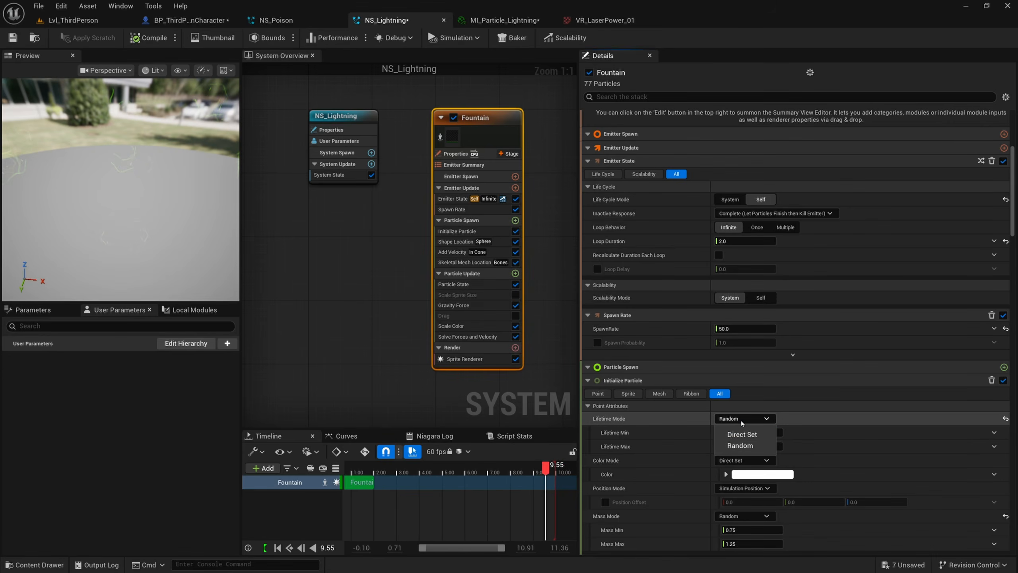
click(761, 436)
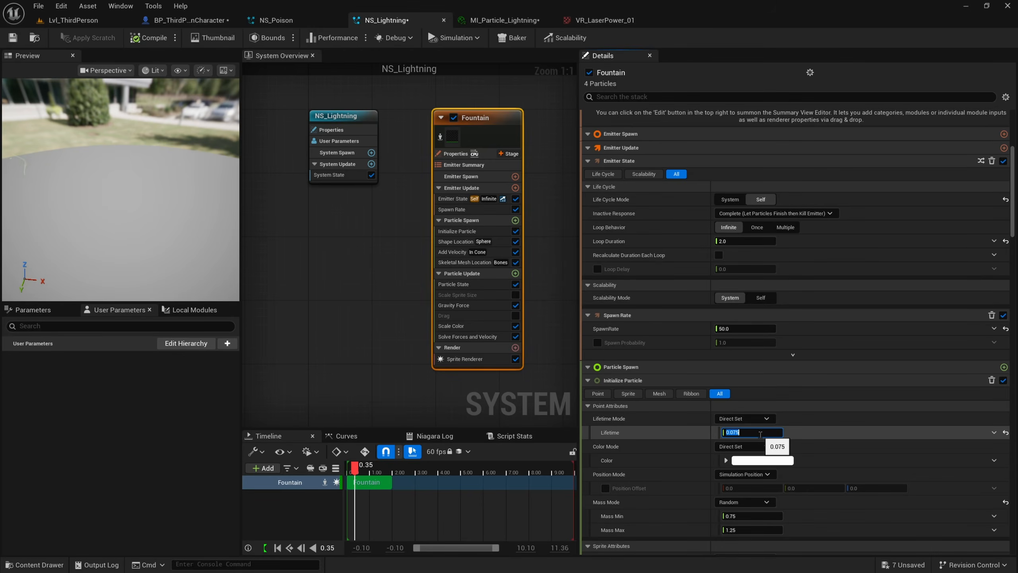
key(Return)
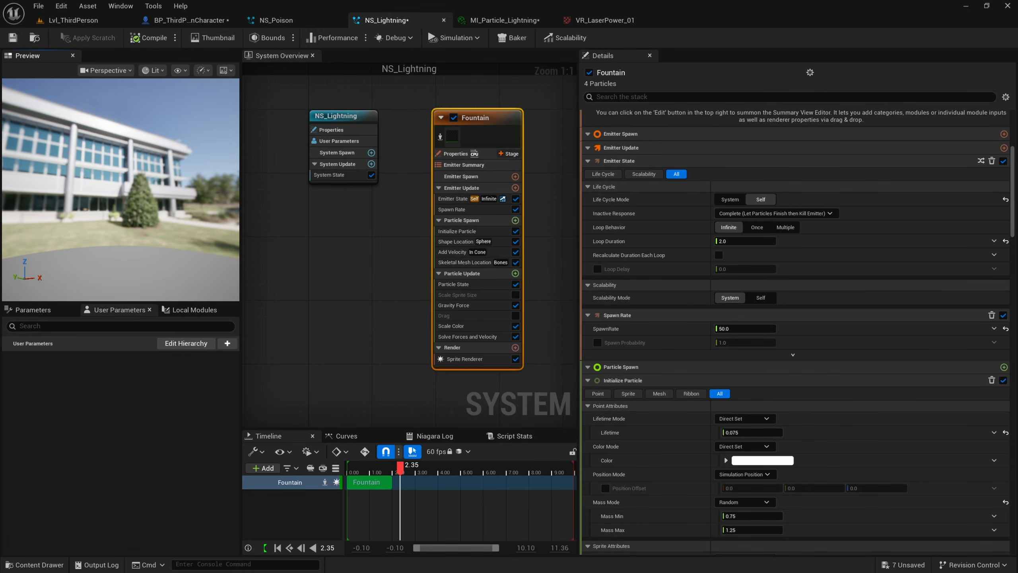
drag(120, 188, 158, 245)
- Set the Fountain emitter's Uniform Sprite Size Min to 100 and Uniform Sprite Size Max to 150
scroll(625, 432, down, 1)
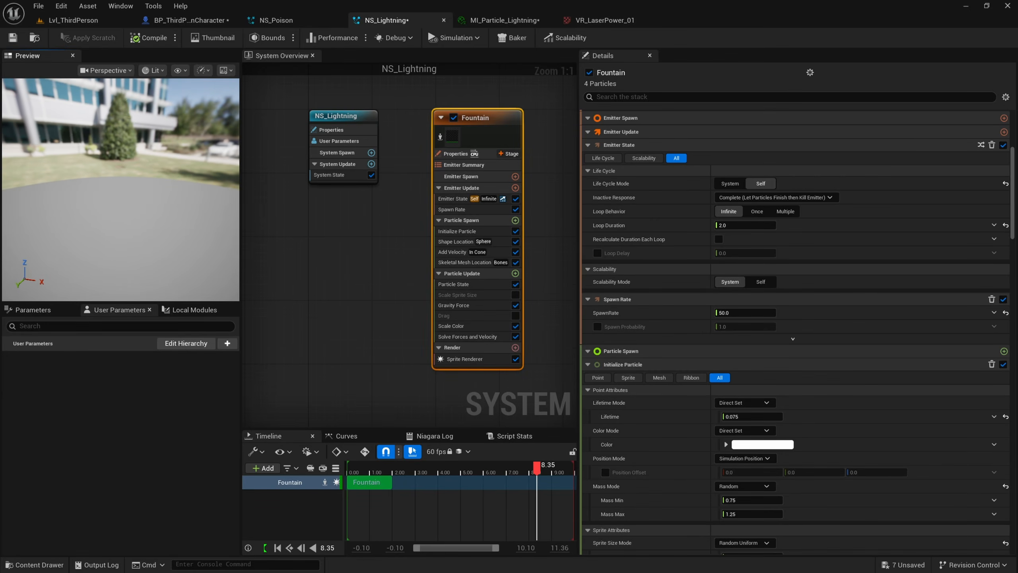
scroll(617, 461, down, 5)
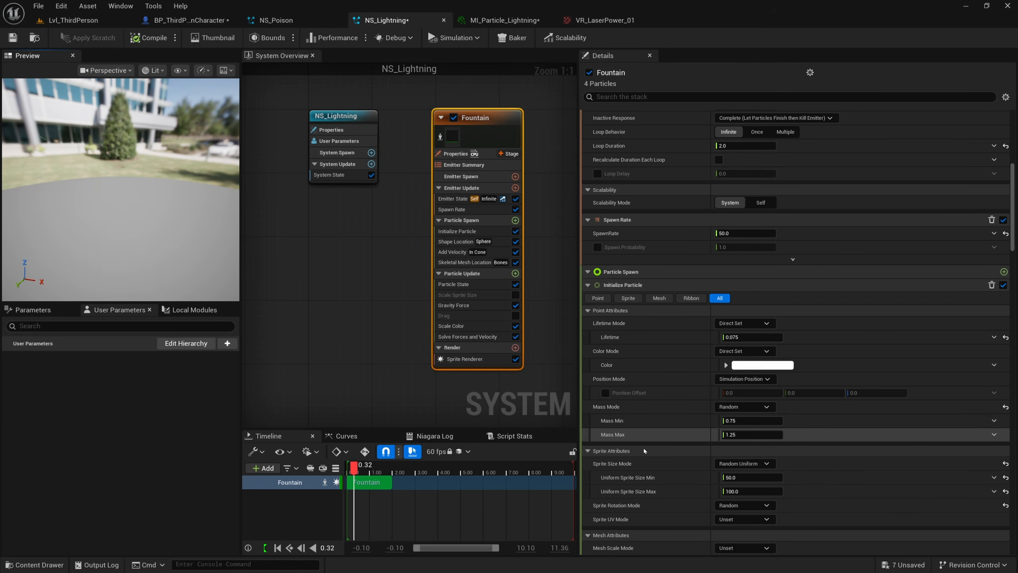
click(651, 479)
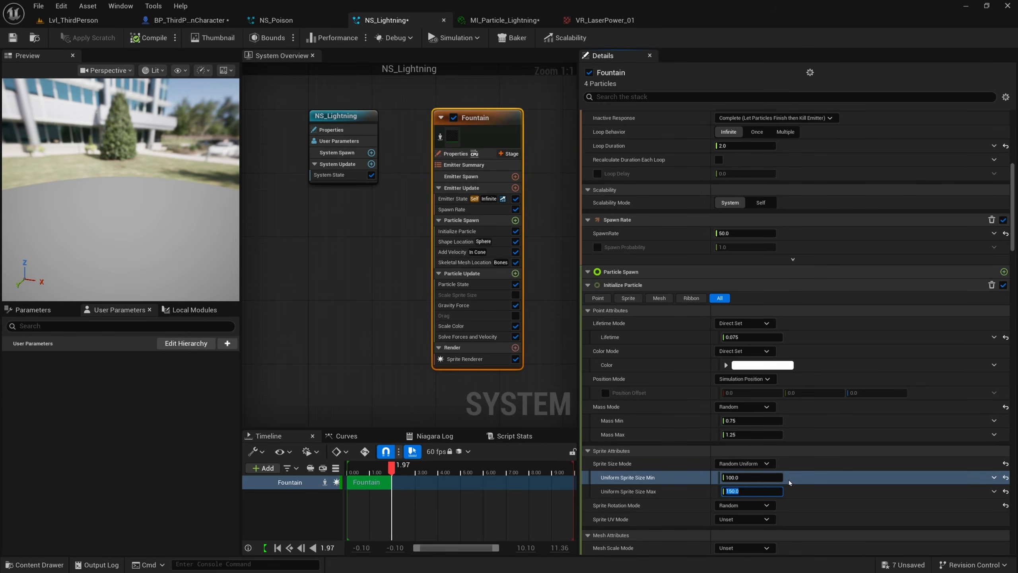
scroll(789, 482, down, 6)
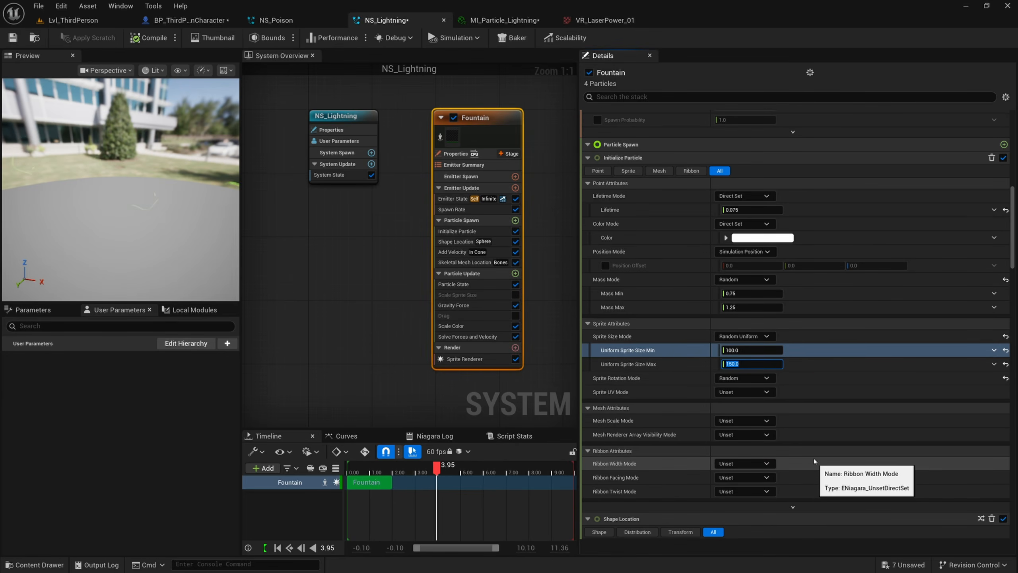
- Set the brightness value of the Scale Color gradient's color key to 1000 and save NS_Lightning
click(472, 327)
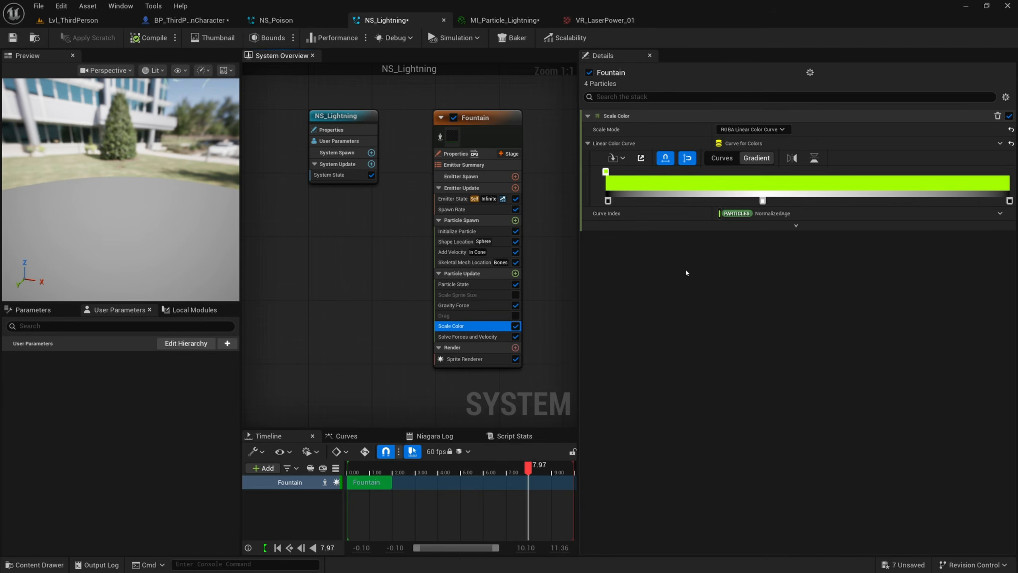
click(606, 172)
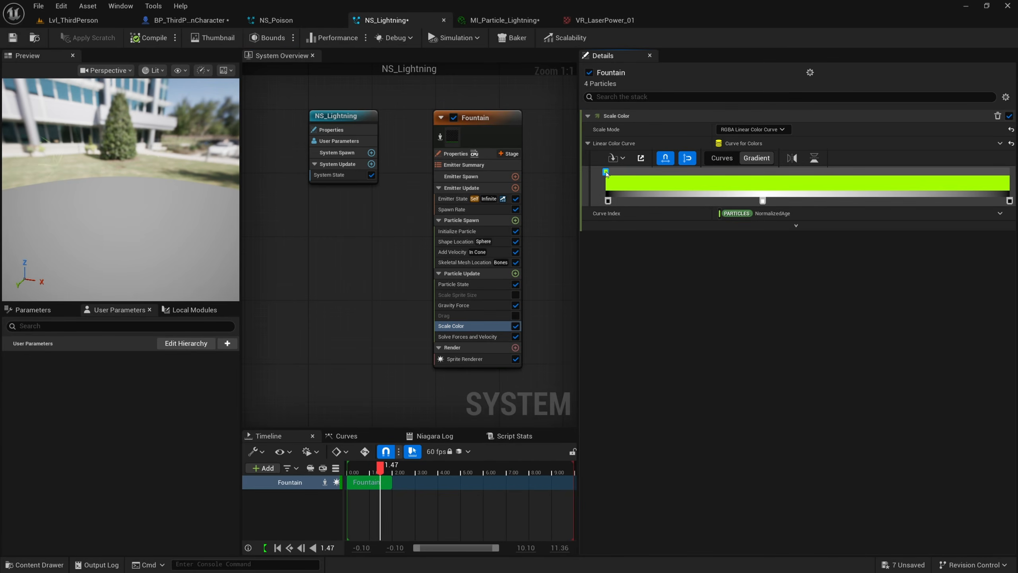
double_click(606, 172)
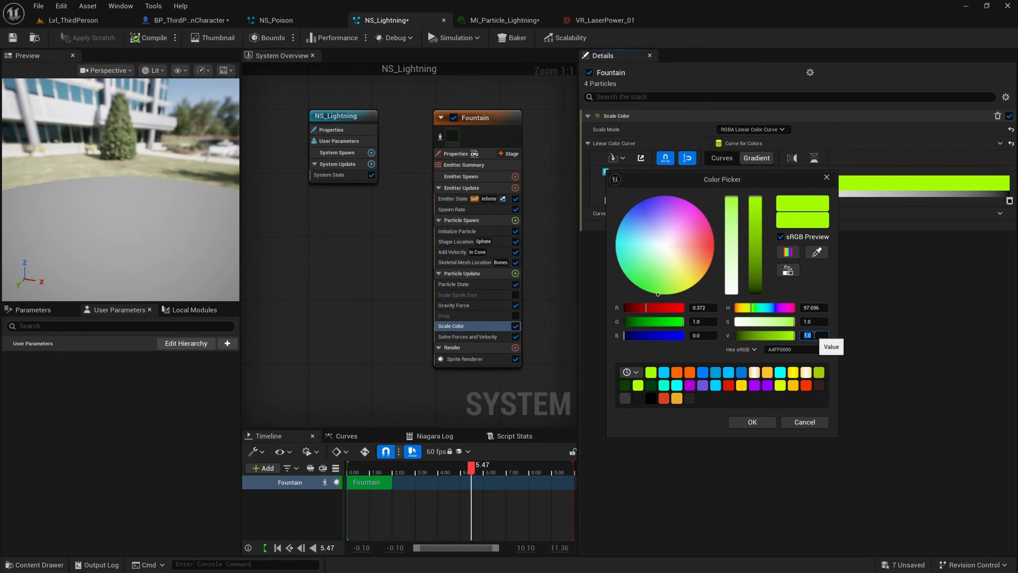
key(Return)
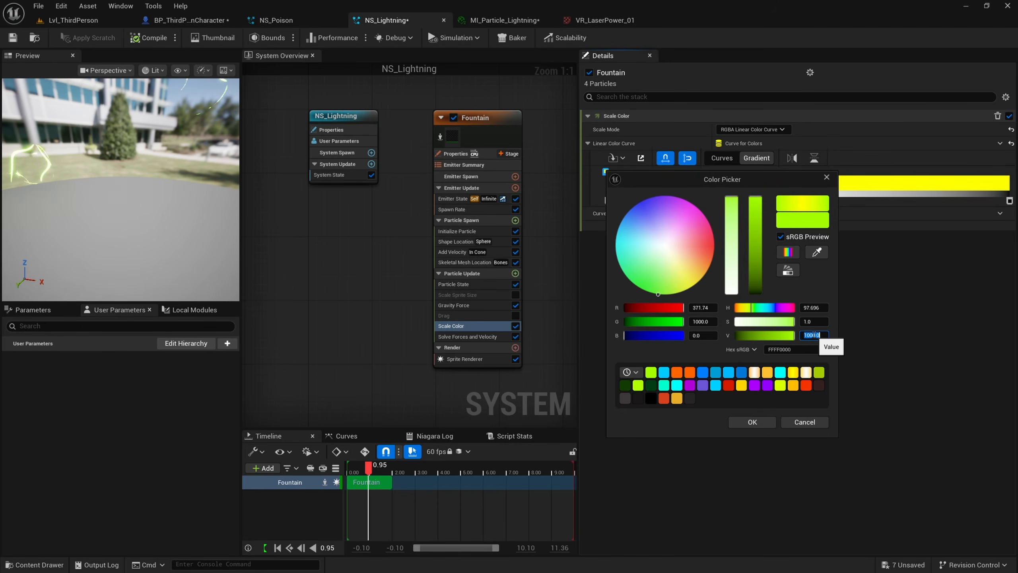
click(752, 422)
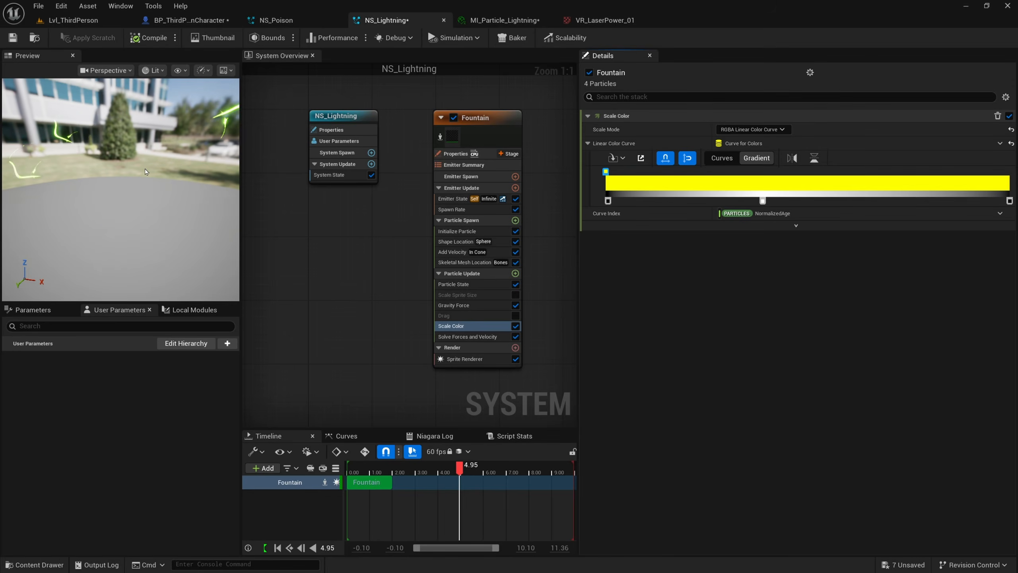
right_drag(362, 301, 343, 300)
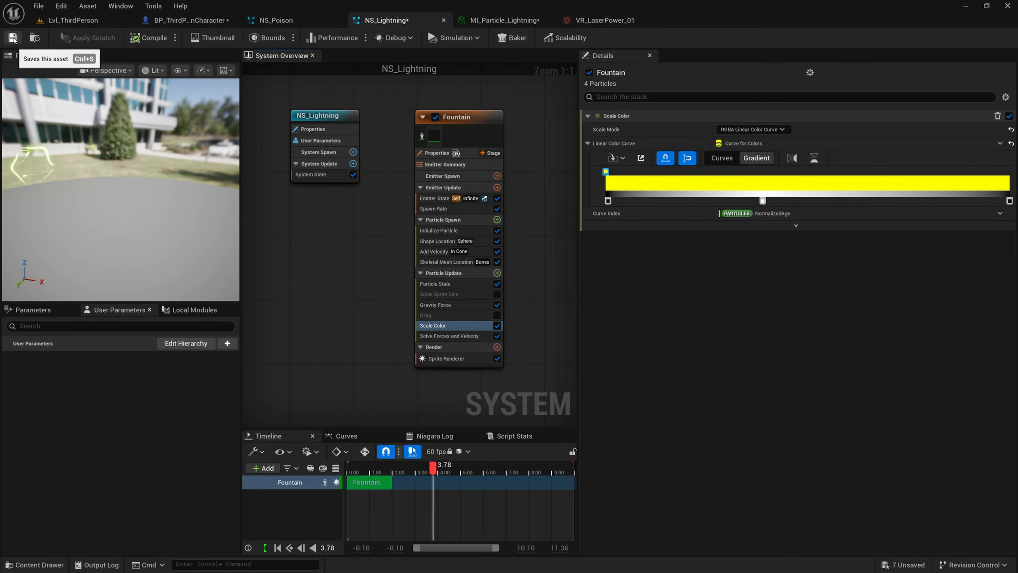
click(14, 39)
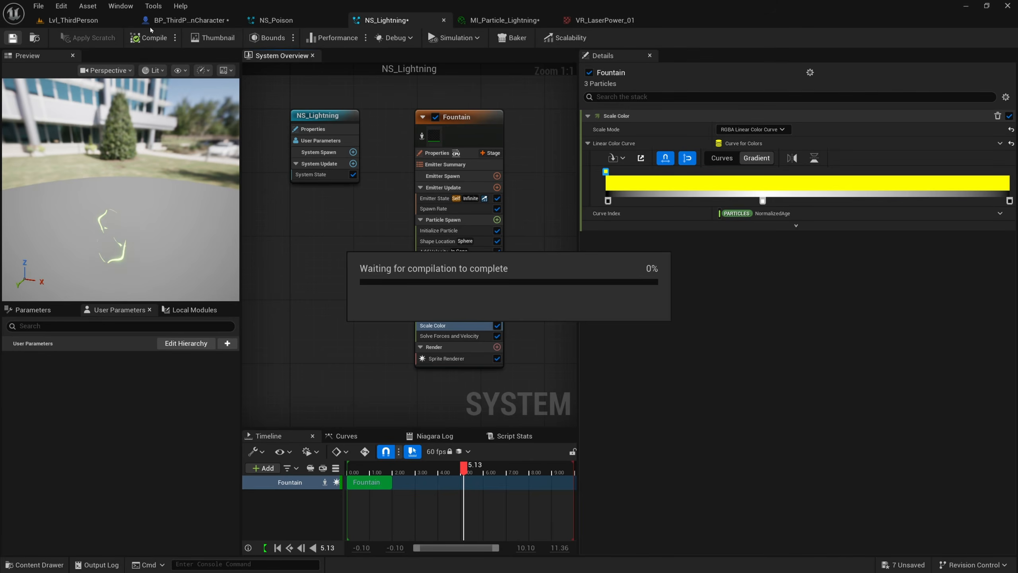
- In Lvl_ThirdPerson, duplicate the third-person character and place the copy beside the original at about X -800, Y -690
click(73, 19)
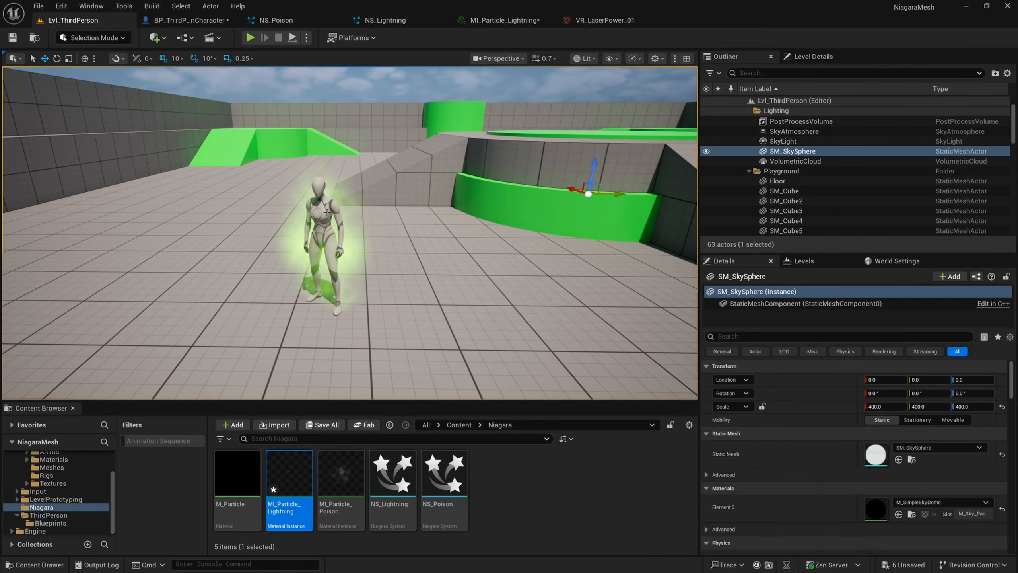
click(326, 212)
alt+drag(355, 242, 490, 241)
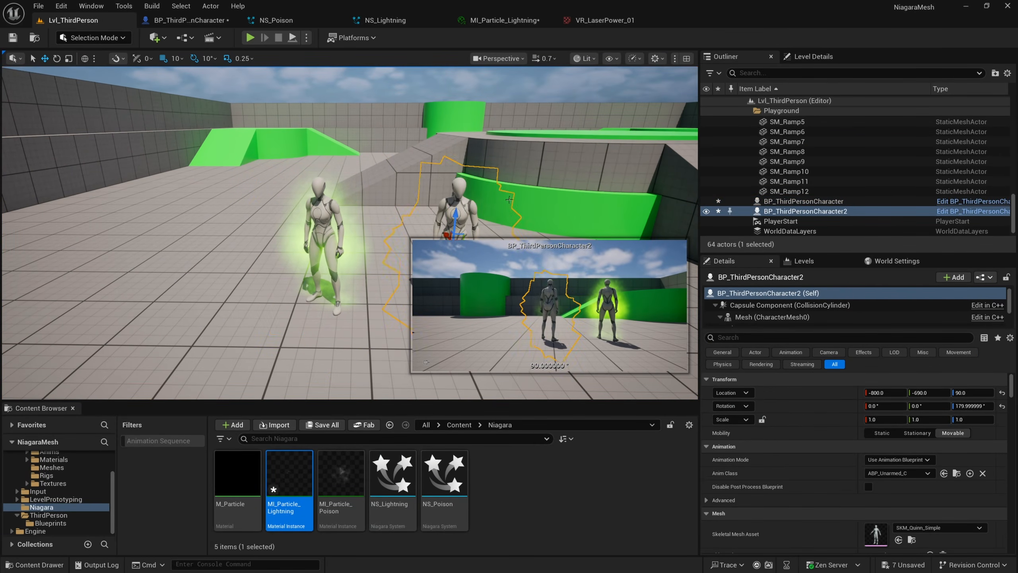
key(f)
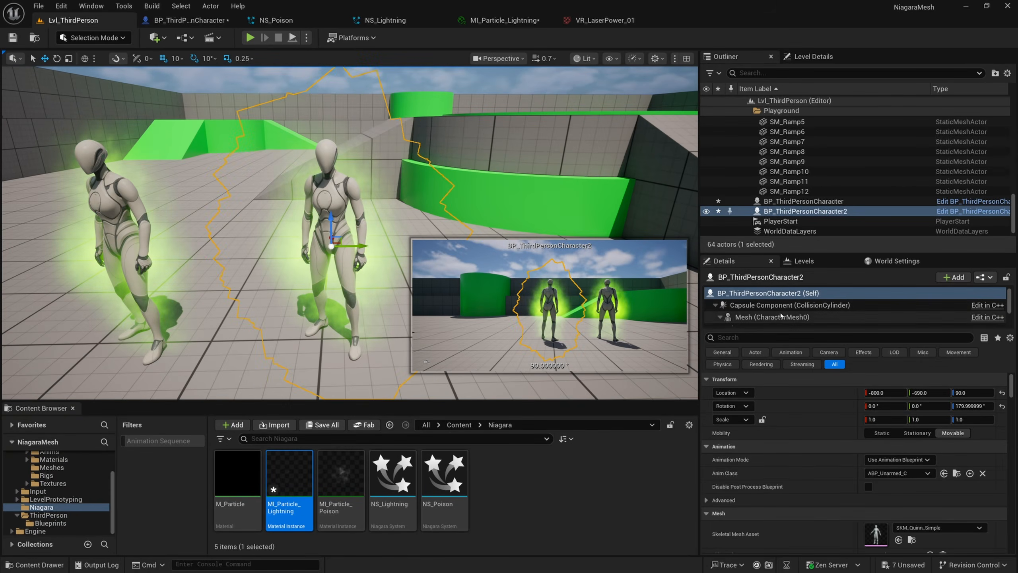
- Assign NS_Lightning as the Niagara System Asset of BP_ThirdPersonCharacter2's Niagara component and compare both characters' effects
scroll(778, 314, down, 1)
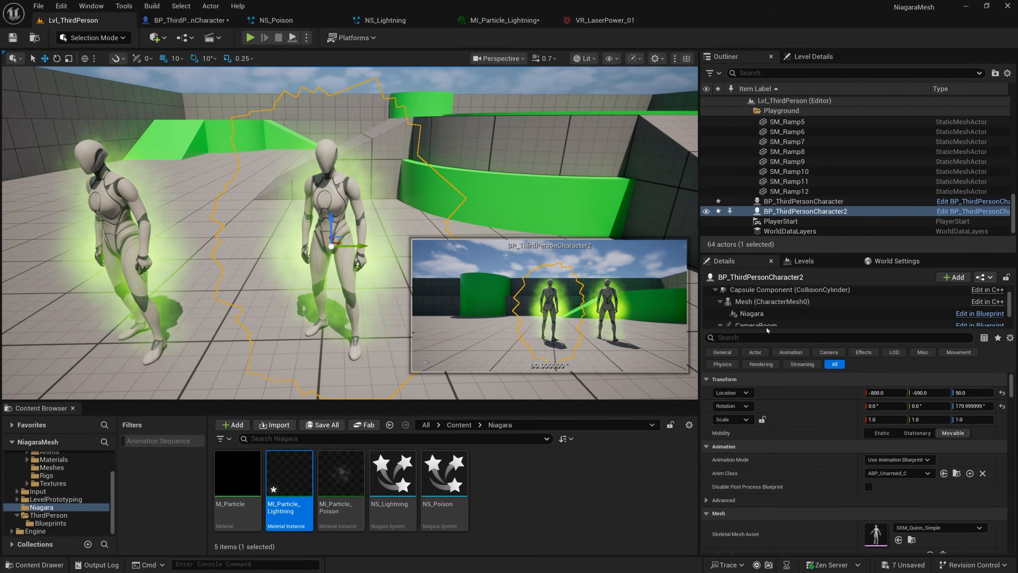
click(753, 313)
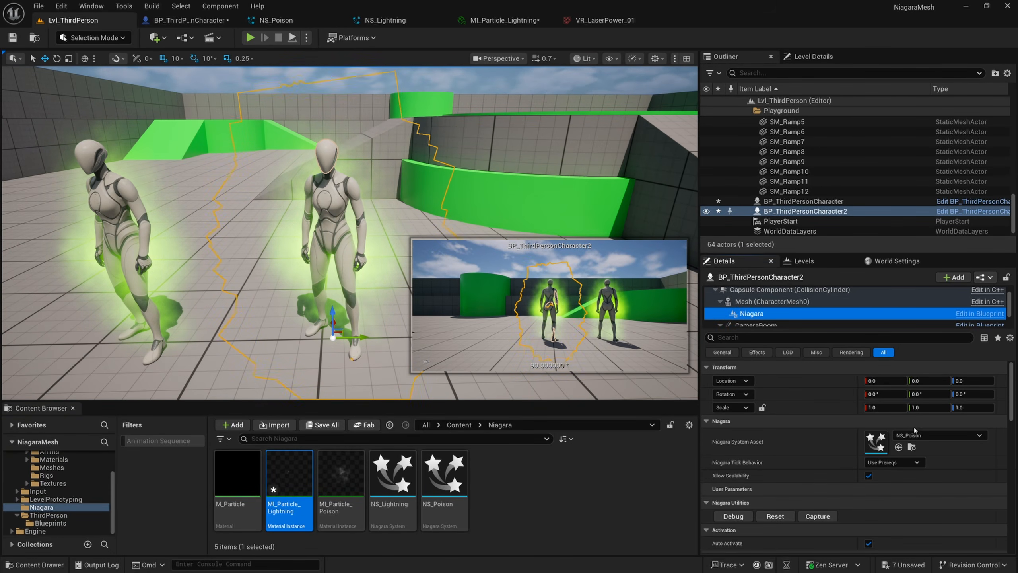
click(920, 435)
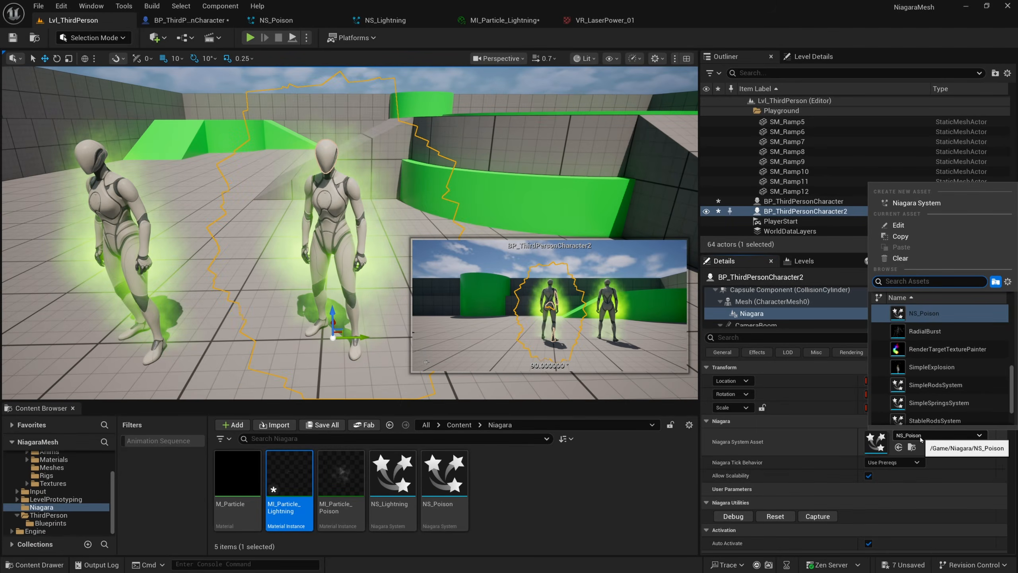
text(ns_li)
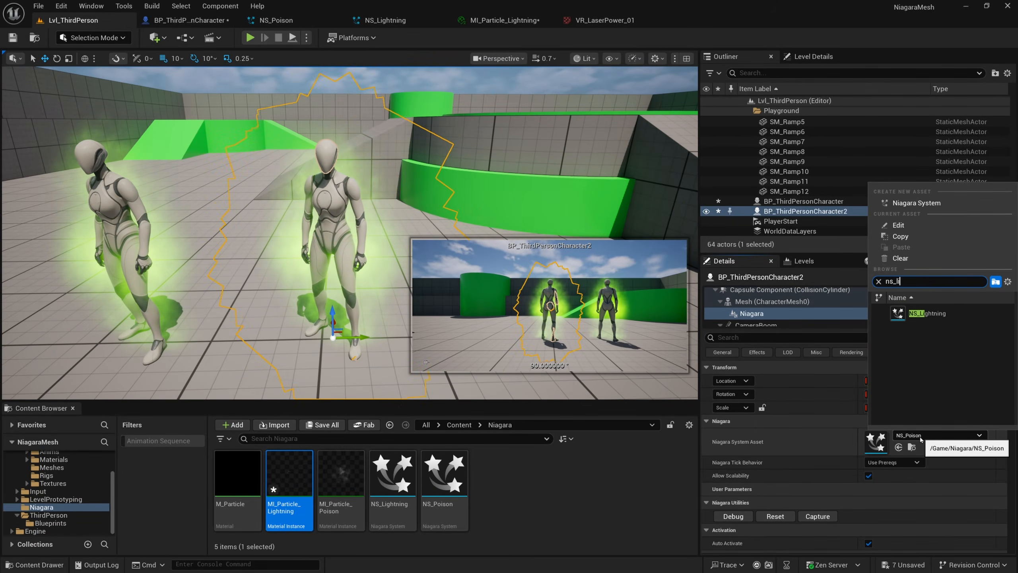
key(Down)
key(Return)
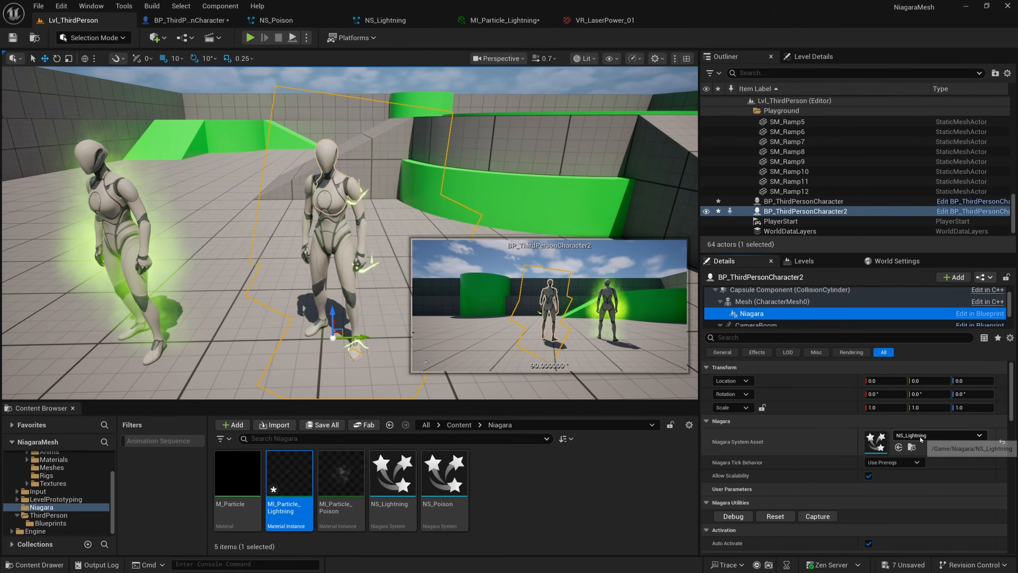
click(473, 78)
right_drag(474, 79, 471, 40)
key(q)
scroll(474, 79, down, 2)
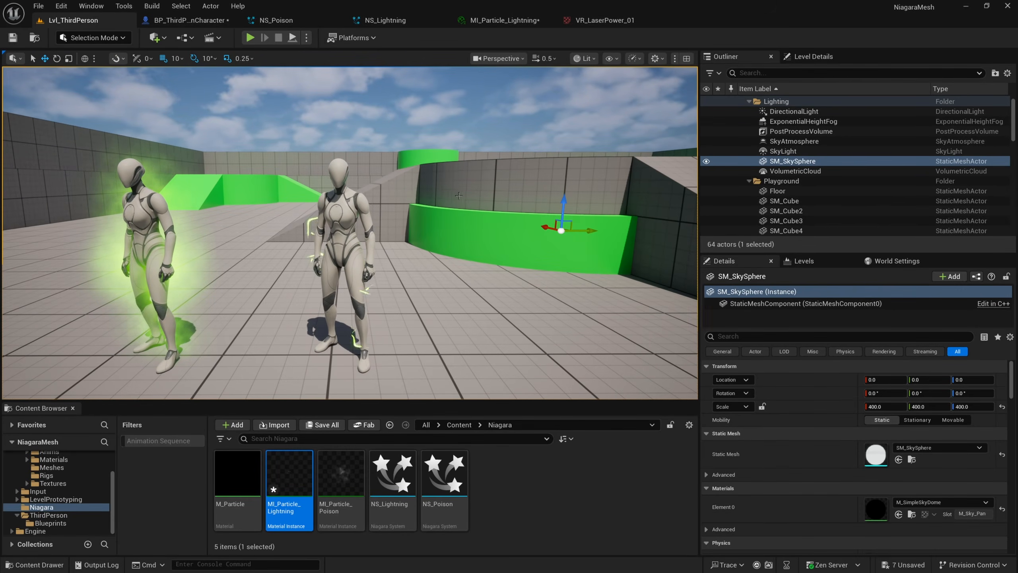
right_drag(459, 196, 452, 196)
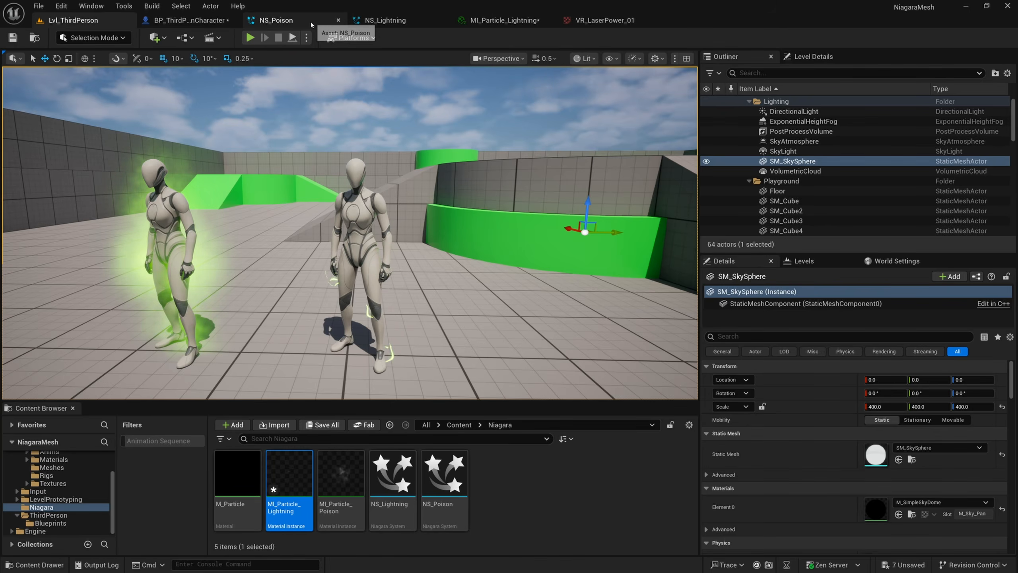
- In NS_Lightning, set the brightness value of the Scale Color gradient's color key to 5000
click(385, 20)
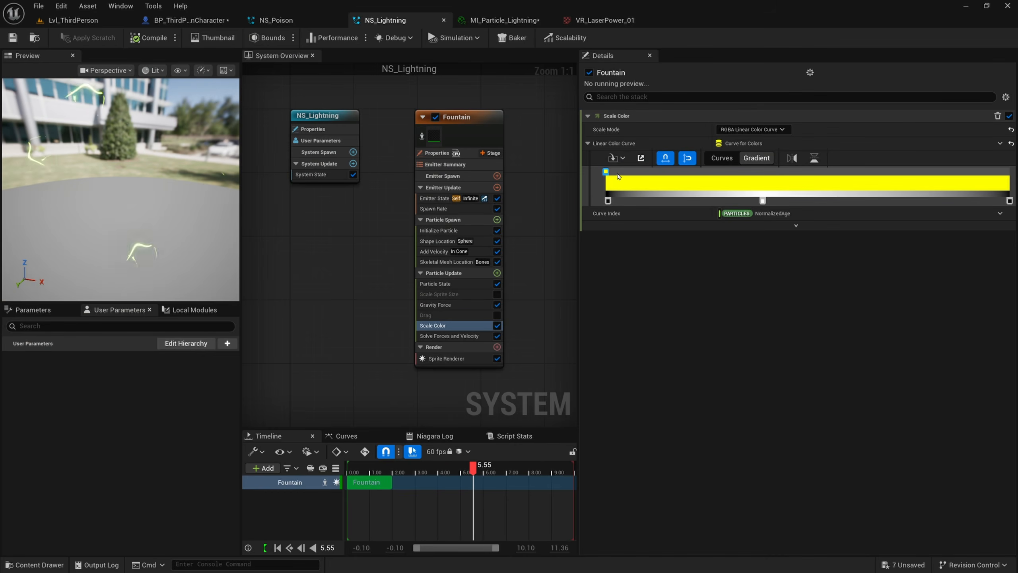
double_click(606, 173)
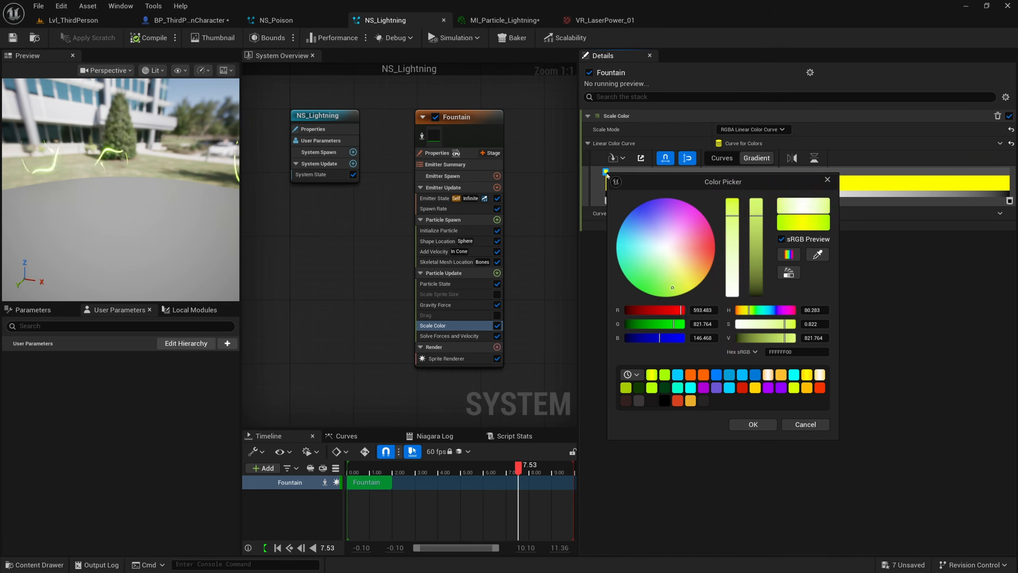
click(812, 338)
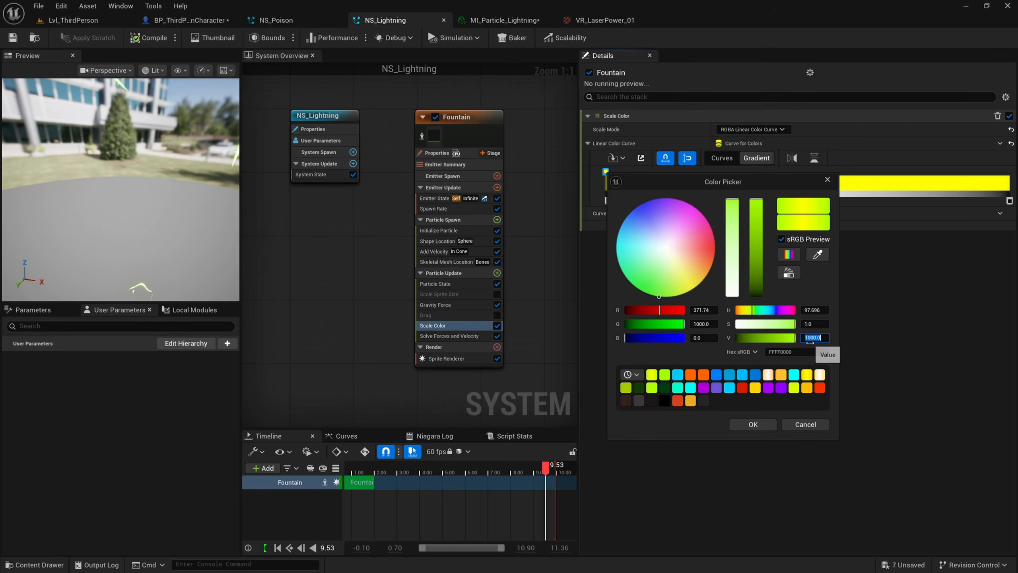
text(5000)
key(Return)
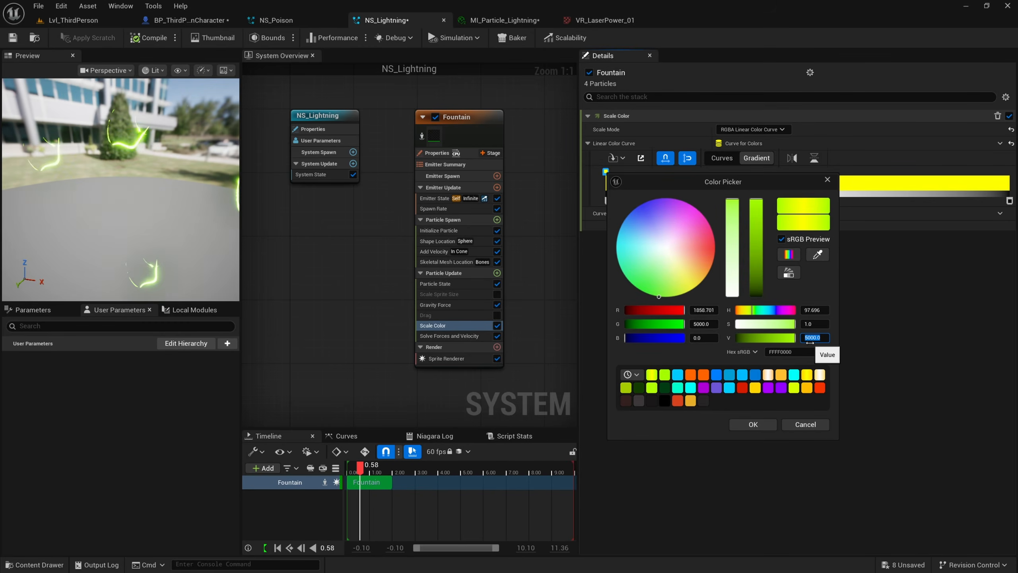
click(753, 425)
- Rotate the level's directional light between daylight and darkness to examine the poison and lightning effects on both characters
click(102, 25)
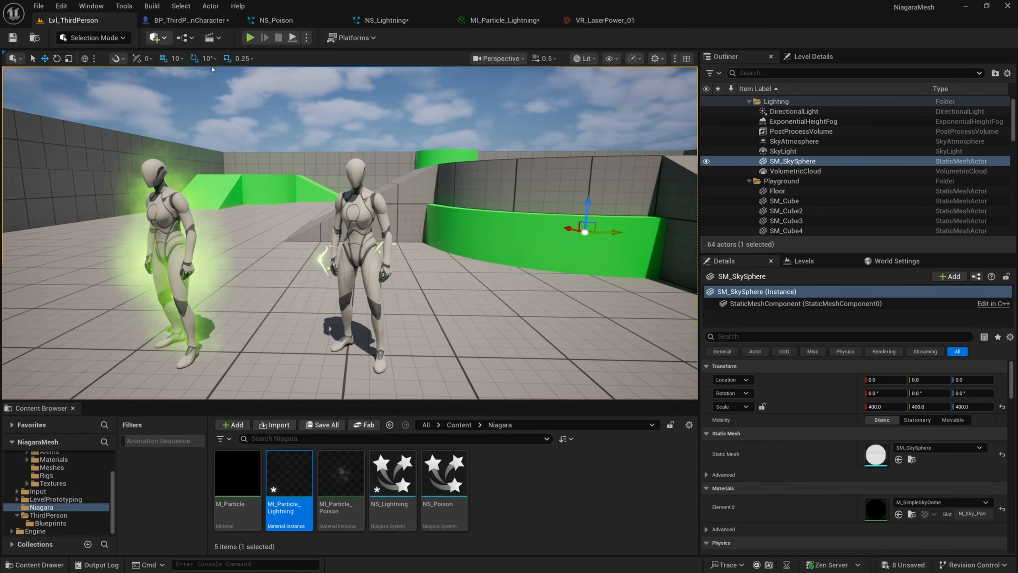
right_drag(499, 95, 411, 92)
key(d)
key(ctrl+l)
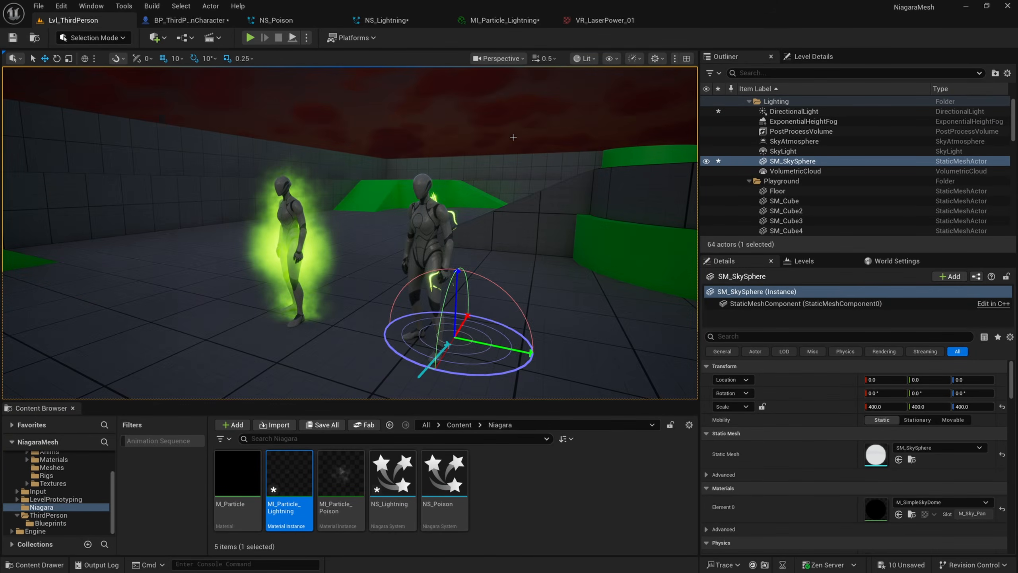
key(ctrl+l)
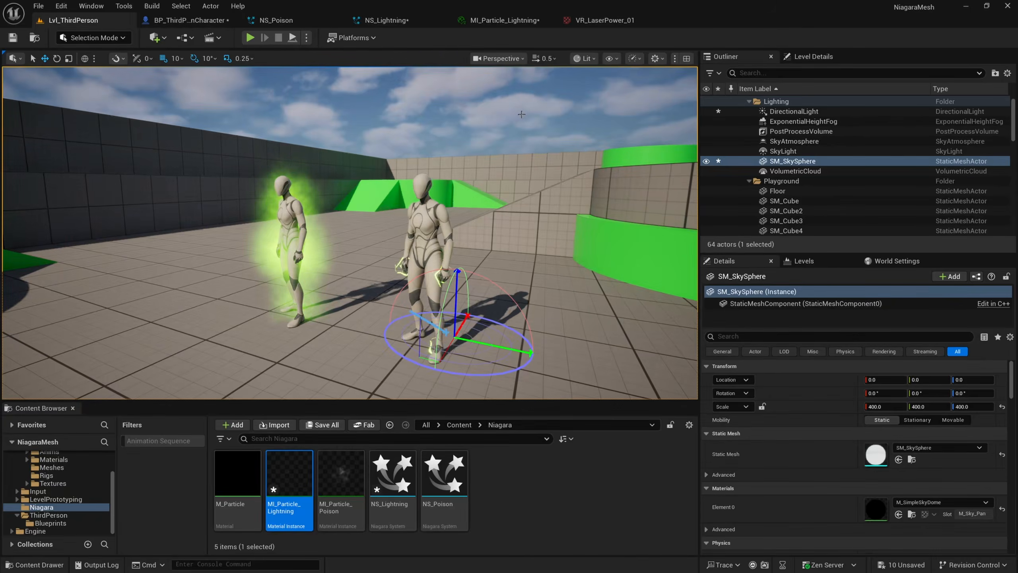
key(ctrl+l)
key(ctrl+l)
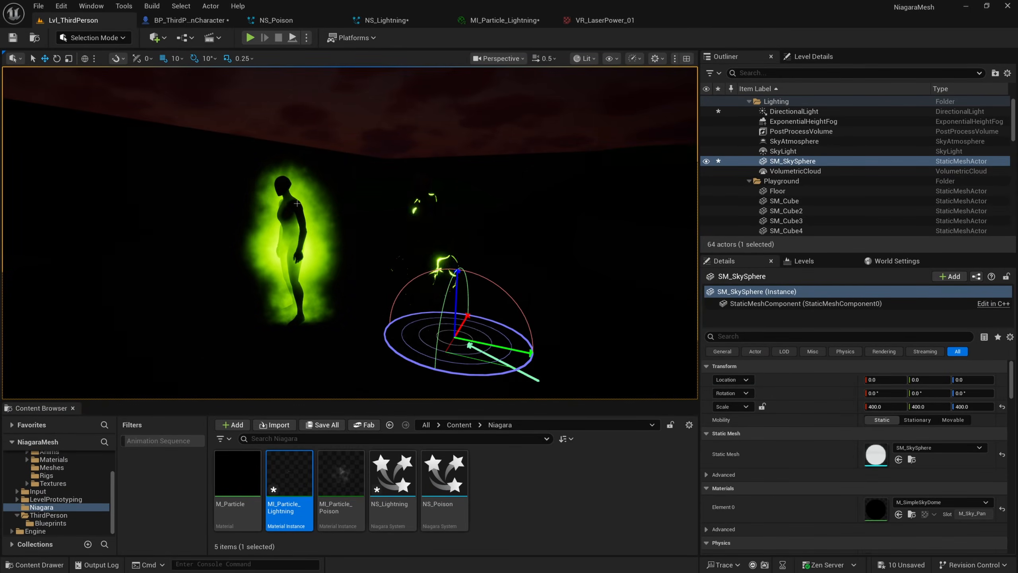
key(ctrl+l)
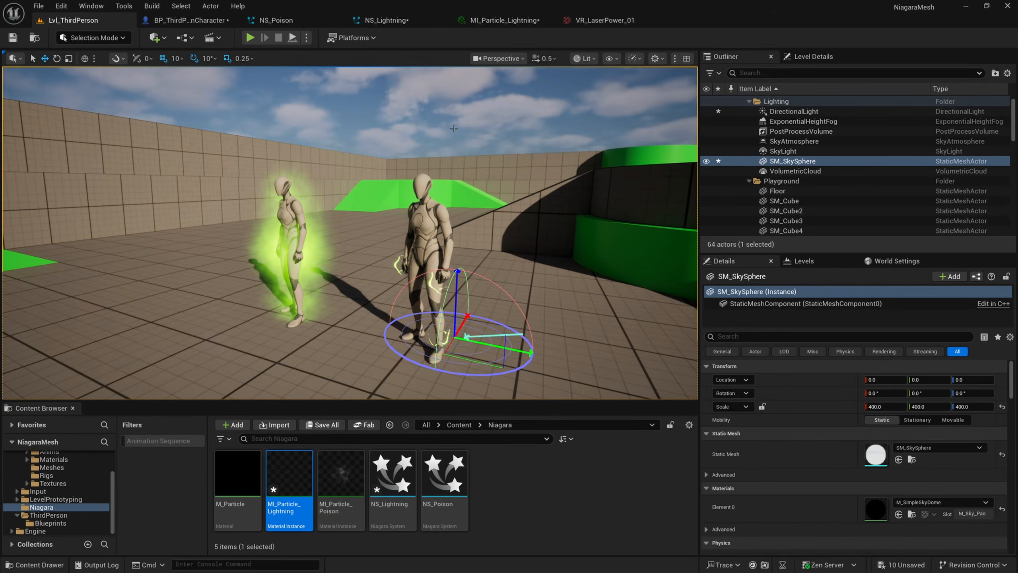
- Adjust the directional light's angle in the level and move BP_ThirdPersonCharacter2 to Y -710
key(ctrl+l)
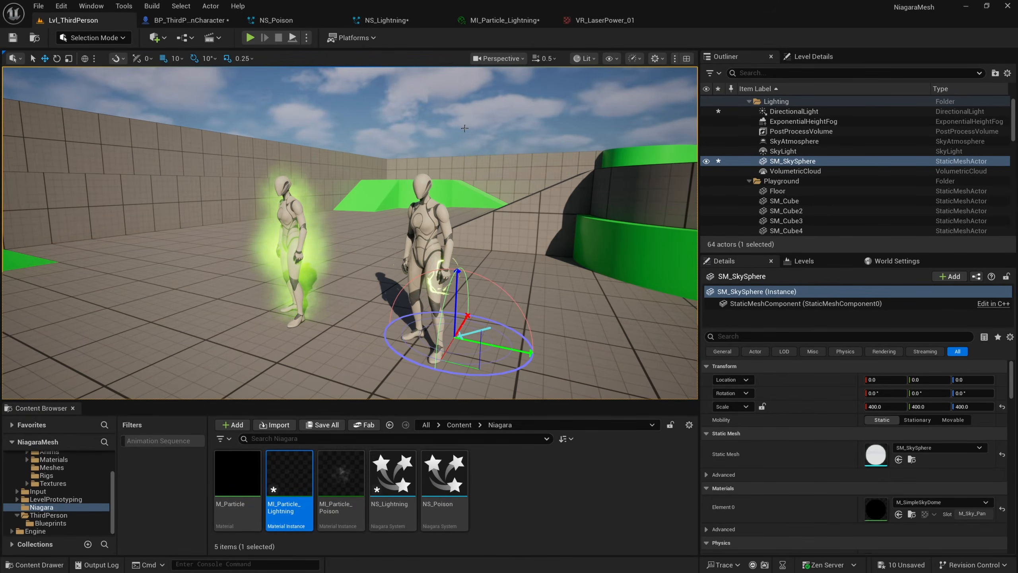
key(a)
mouse_move(428, 159)
right_down()
mouse_move(458, 160)
mouse_move(445, 160)
right_up()
right_drag(426, 233, 435, 233)
key(d)
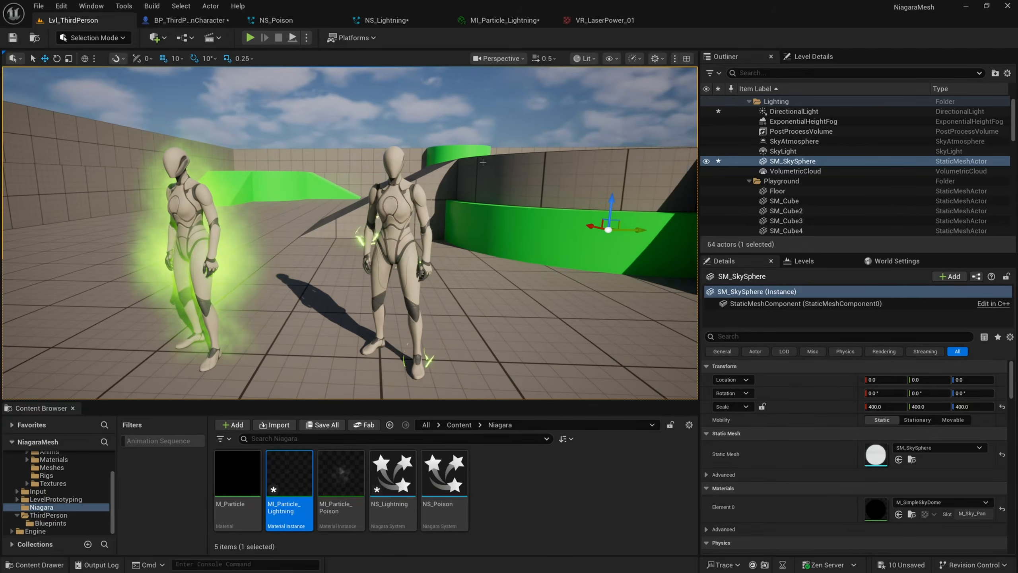
click(387, 236)
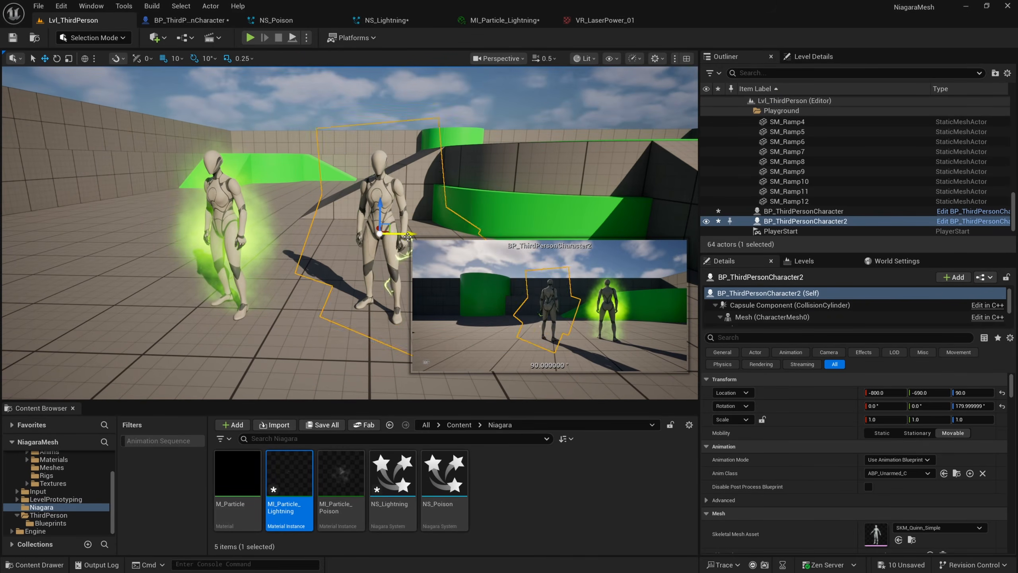
- Duplicate the NS_Poison Niagara system in the Niagara folder and name the copy NS_Fire
click(500, 518)
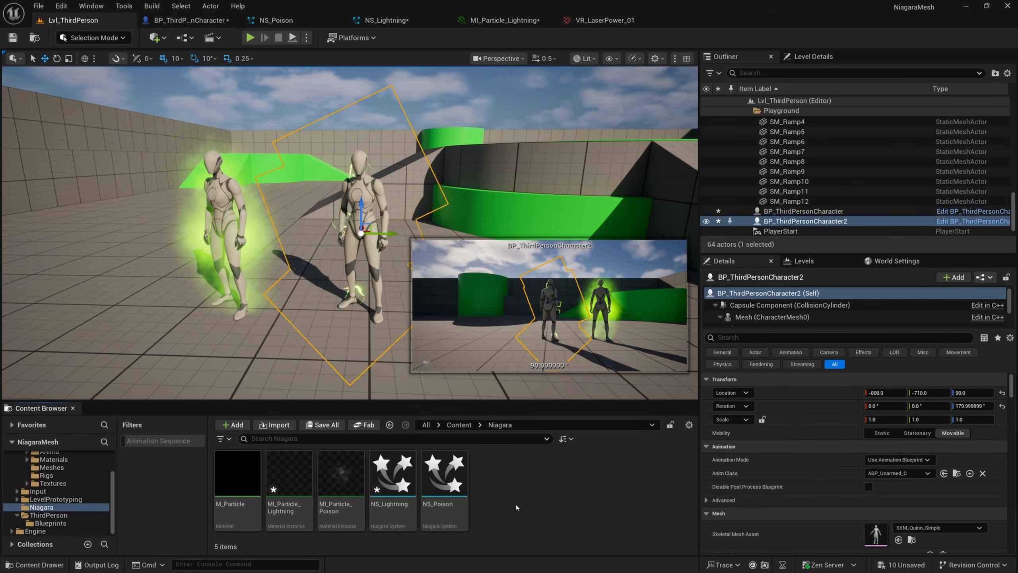
right_click(454, 478)
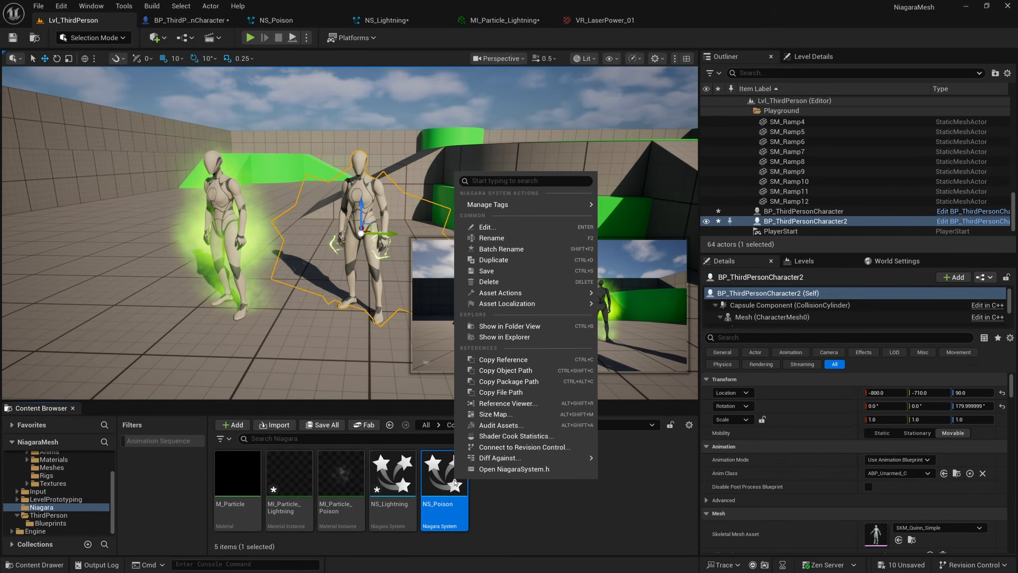
click(520, 265)
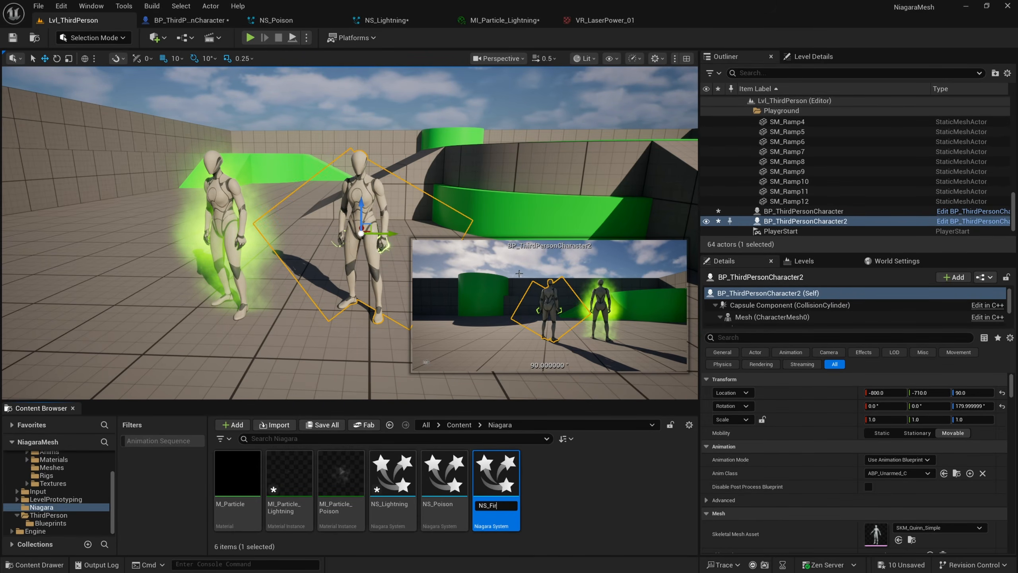
key(Return)
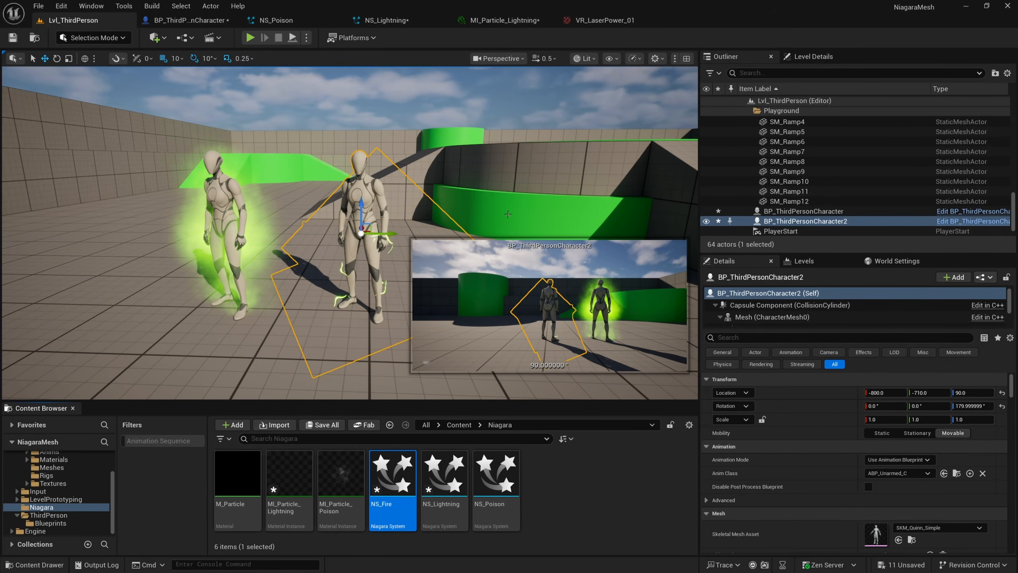
- Duplicate the MI_Particle_Poison material instance and name the copy MI_Particle_Fire
right_drag(508, 214, 535, 212)
click(357, 516)
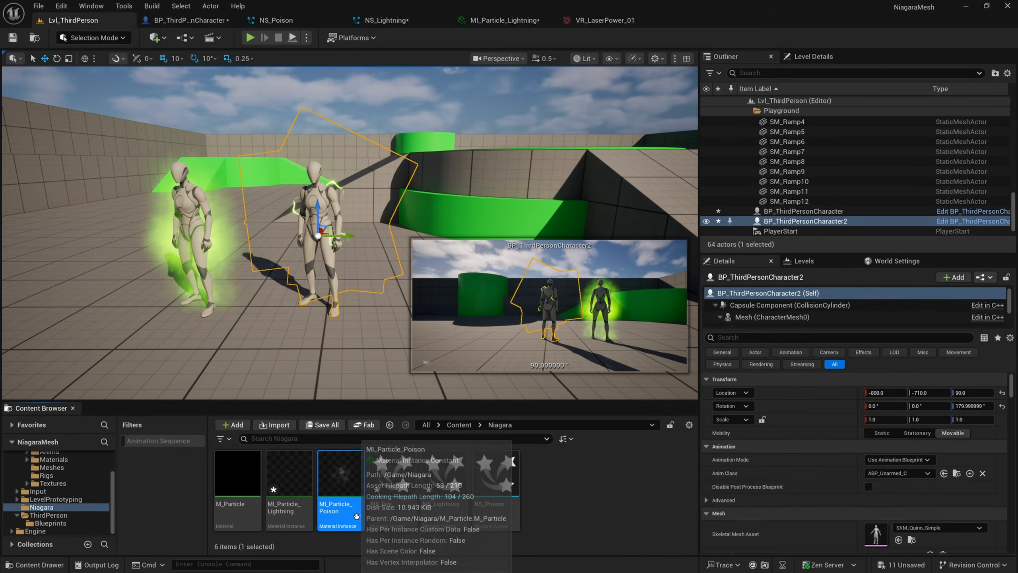
right_click(348, 486)
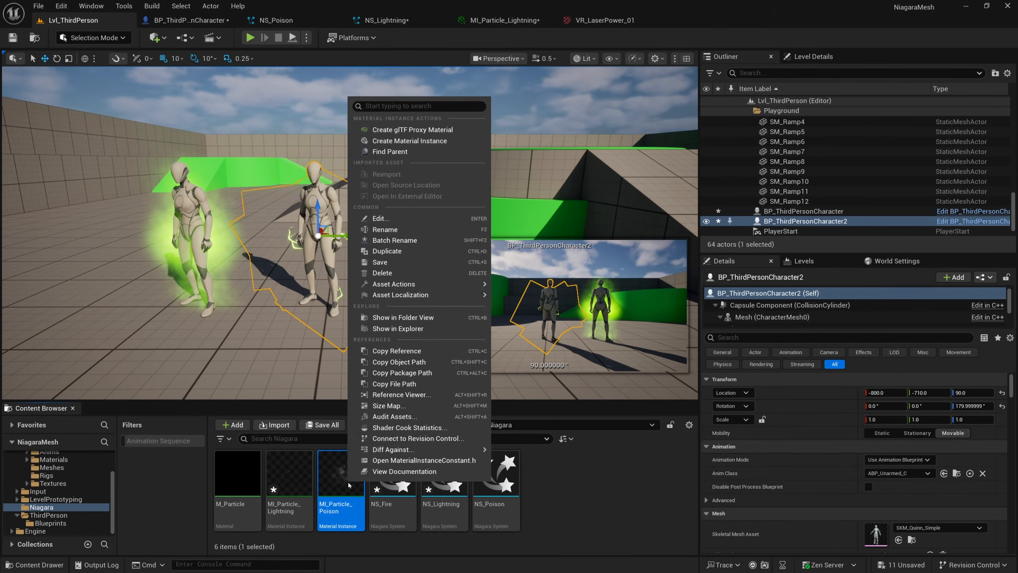
click(411, 249)
key(End)
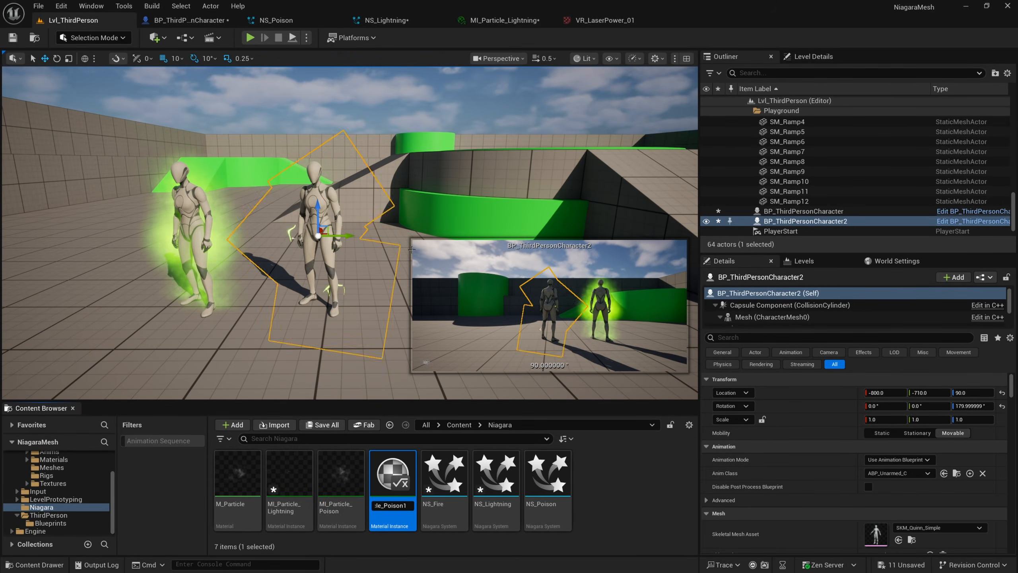
key(BackSpace)
key(BackSpace)
key(BackSpace)
key(BackSpace)
key(BackSpace)
key(BackSpace)
key(BackSpace)
text(Fire)
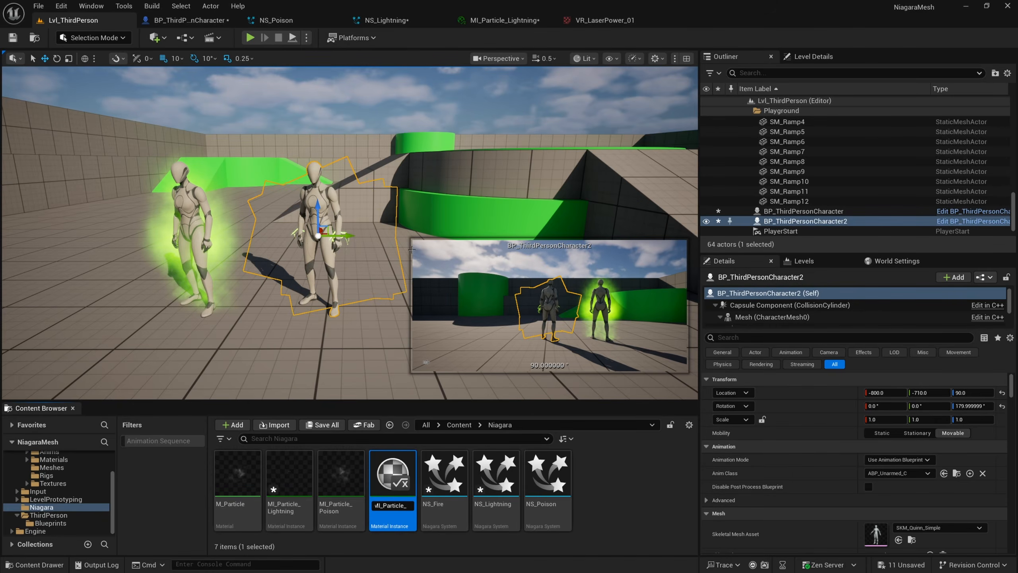
key(Return)
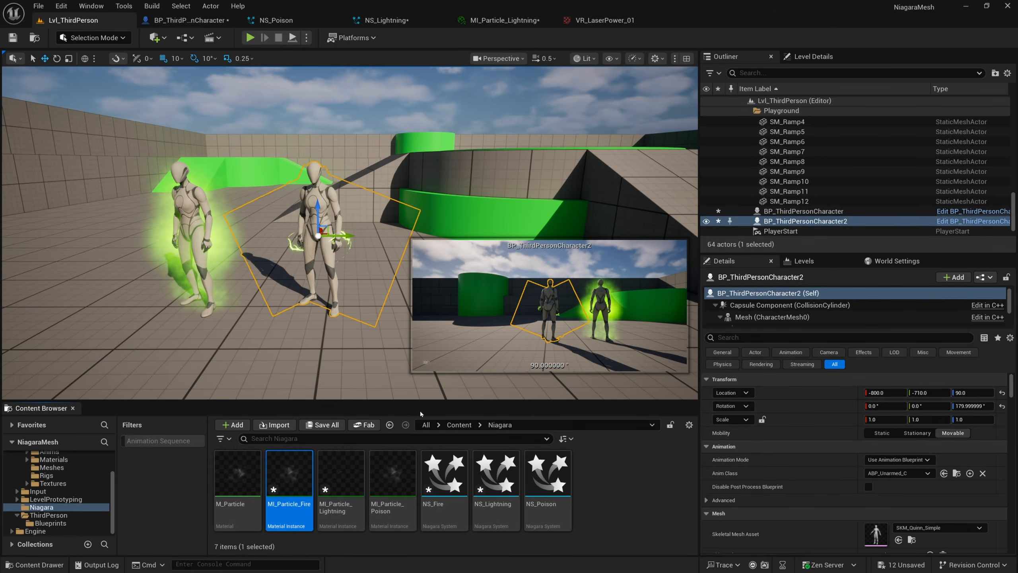
- Open NS_Fire and assign MI_Particle_Fire as the material of the Fountain emitter's Sprite Renderer
click(445, 475)
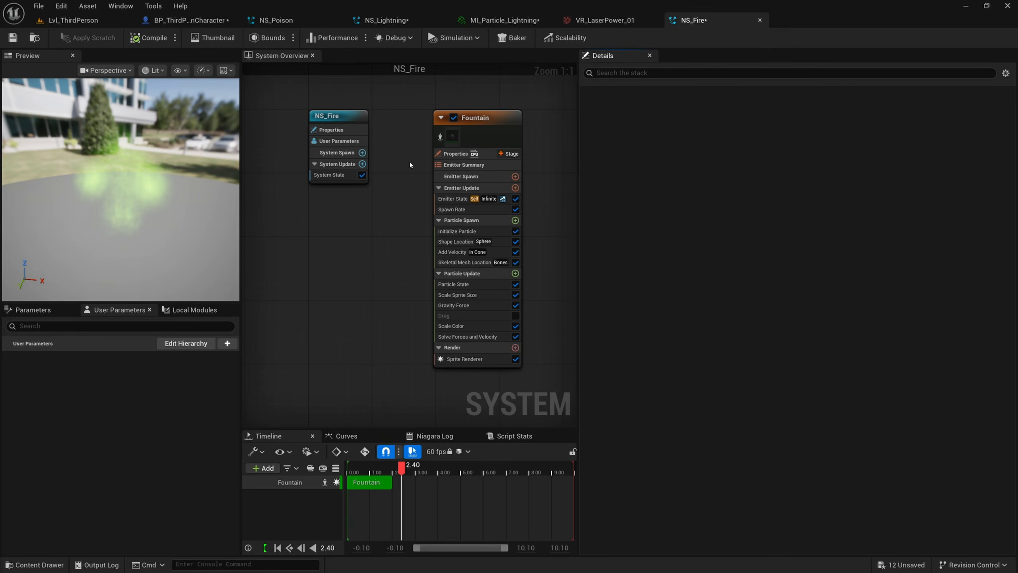
click(475, 354)
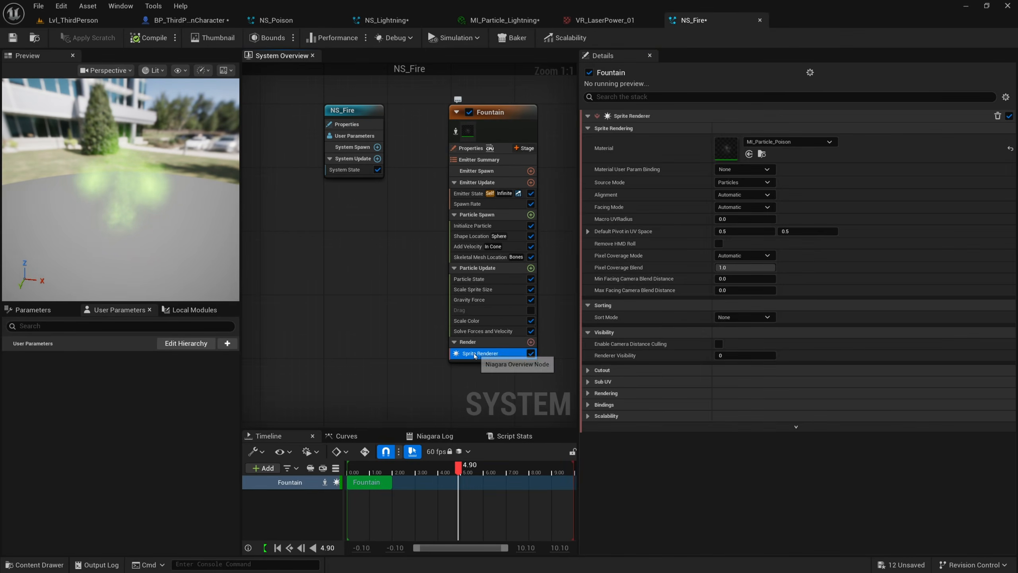
click(786, 143)
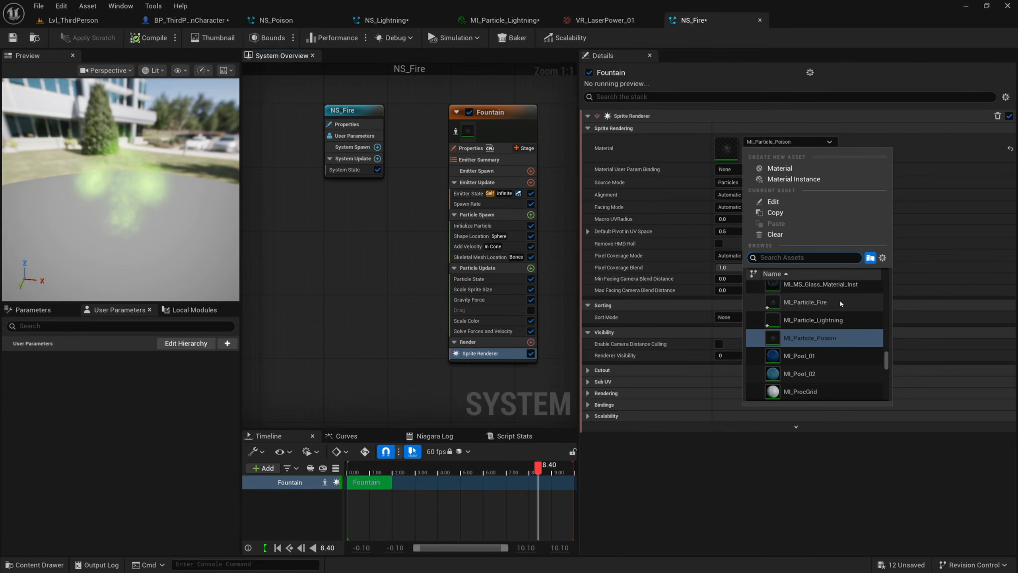
click(819, 303)
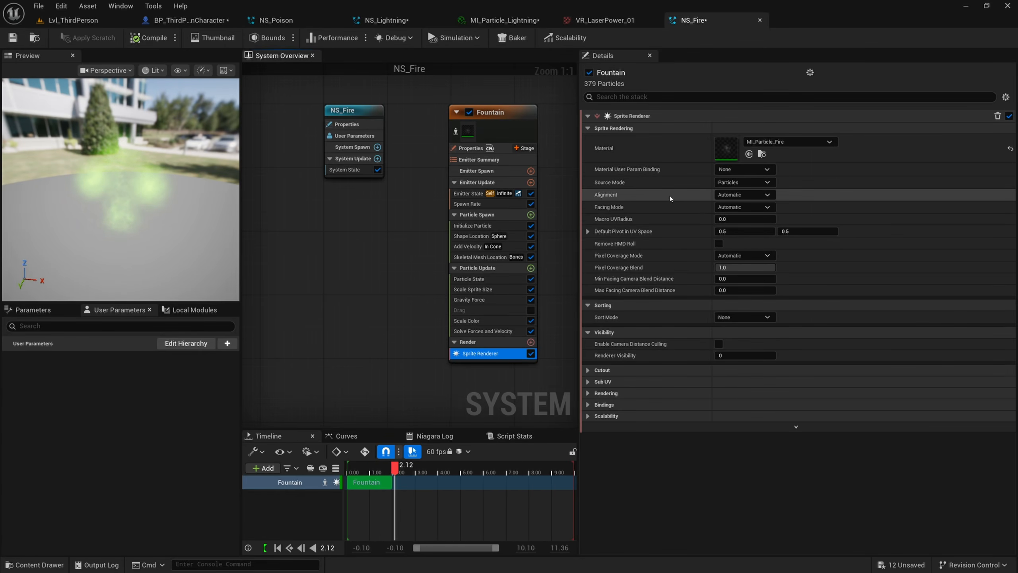
right_drag(373, 244, 335, 257)
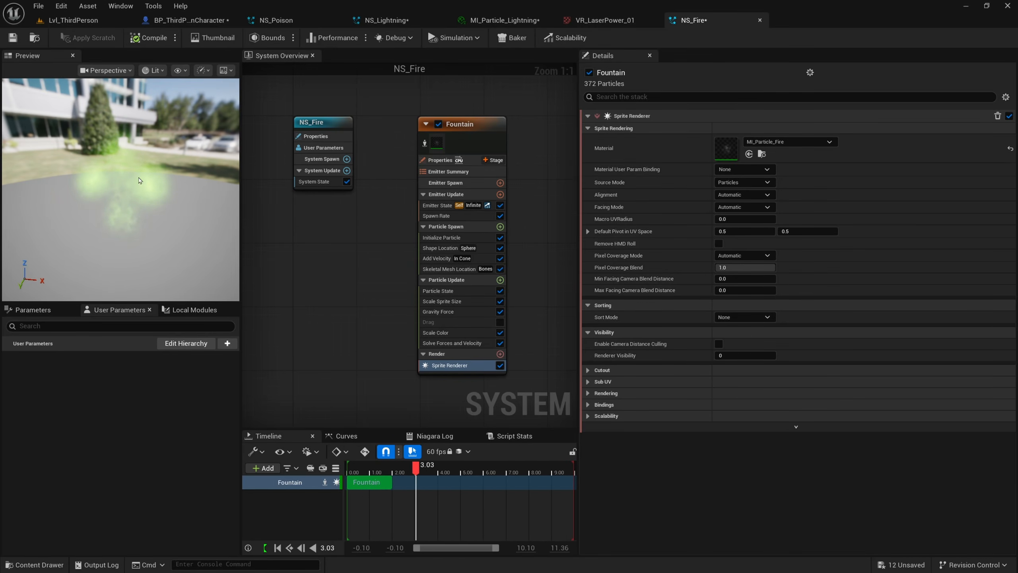
- In MI_Particle_Fire, set Bias to -0.45, Contrast to 10, Density to 0.75 and Texture Scale to 0.25, and save the material instance
click(730, 151)
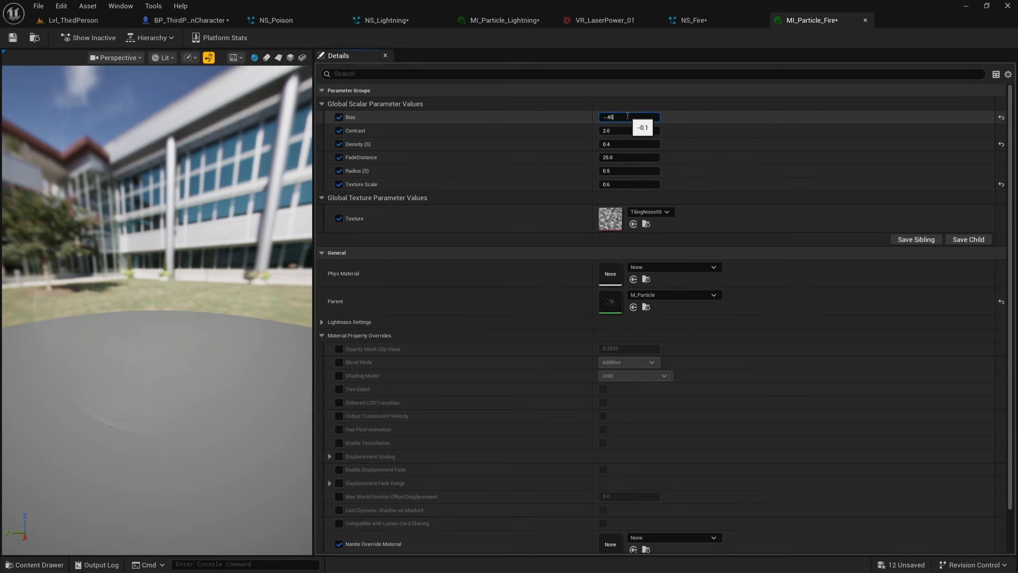
key(Return)
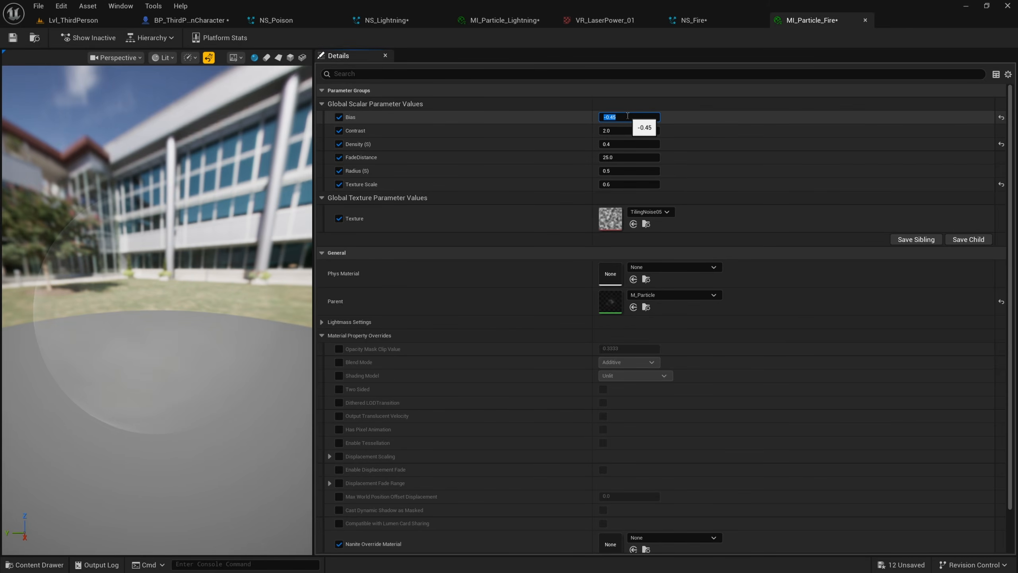
key(Return)
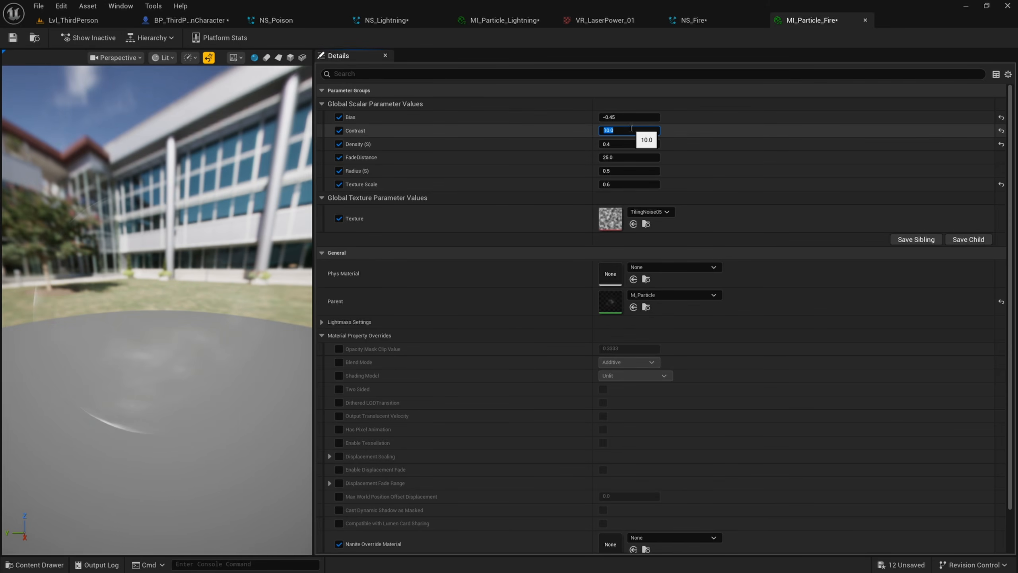
click(633, 143)
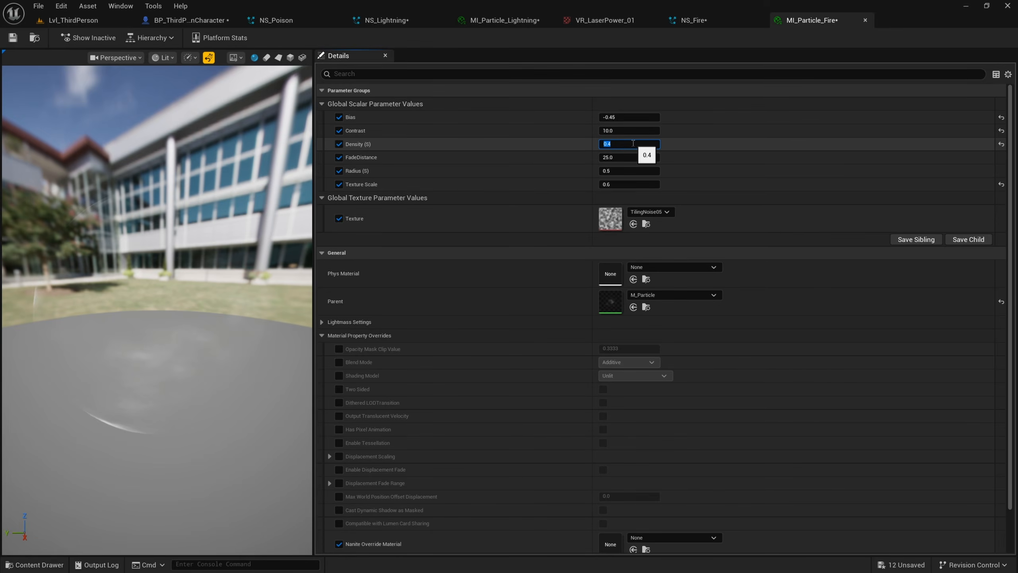
key(Return)
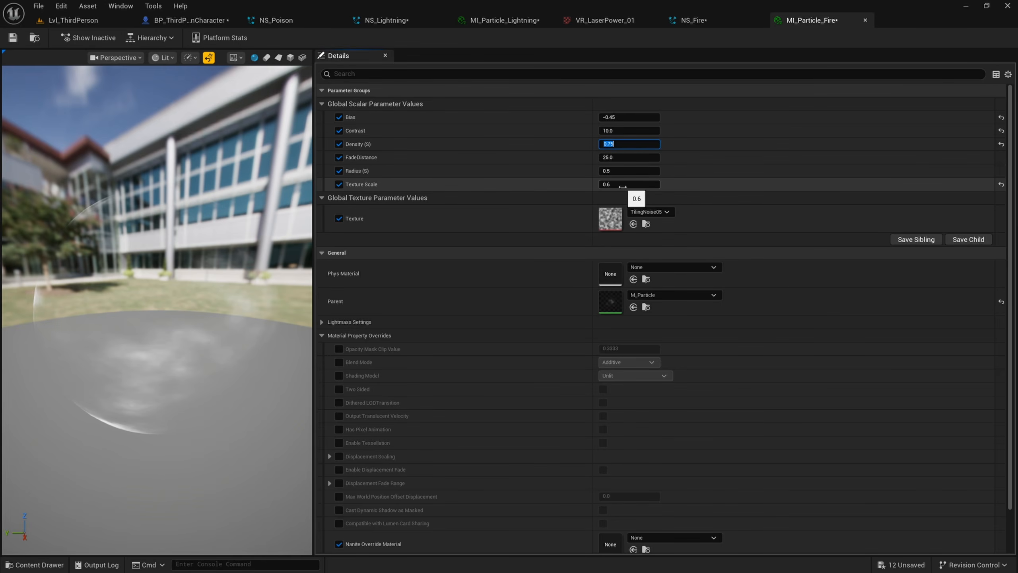
key(Return)
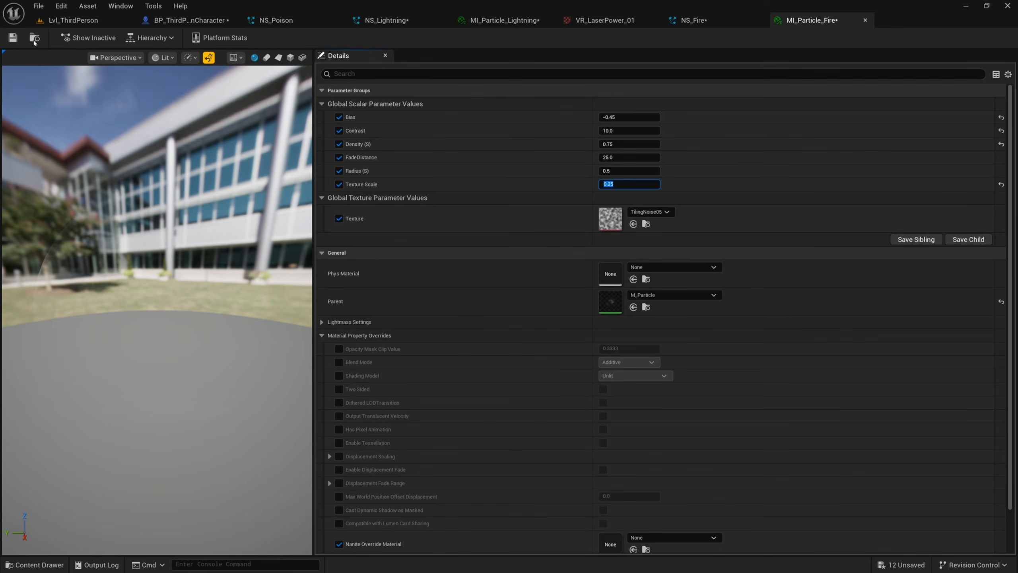
click(9, 37)
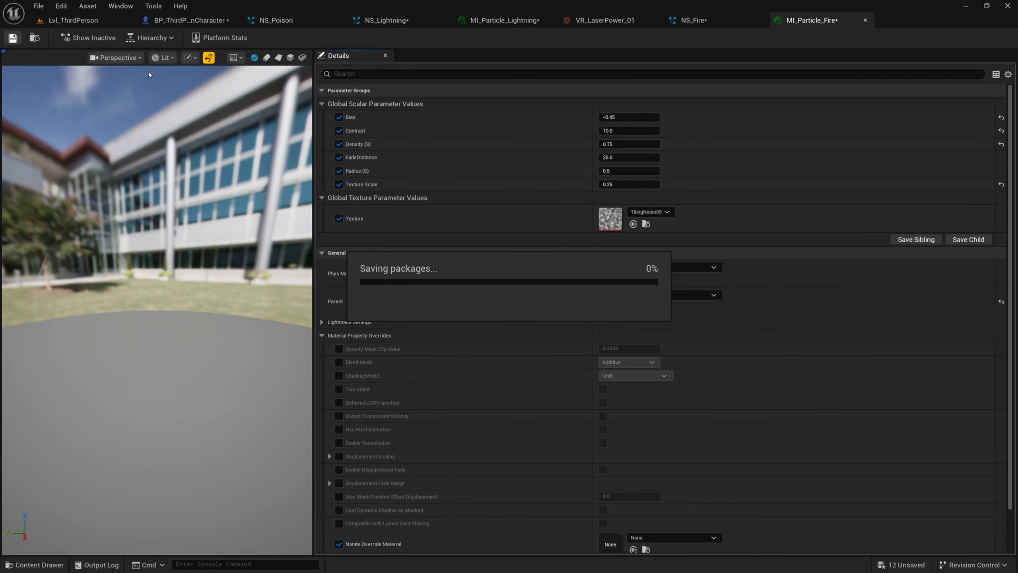
- Check the updated particles in NS_Fire's preview and set the Fountain emitter's SpawnRate to 200
click(719, 20)
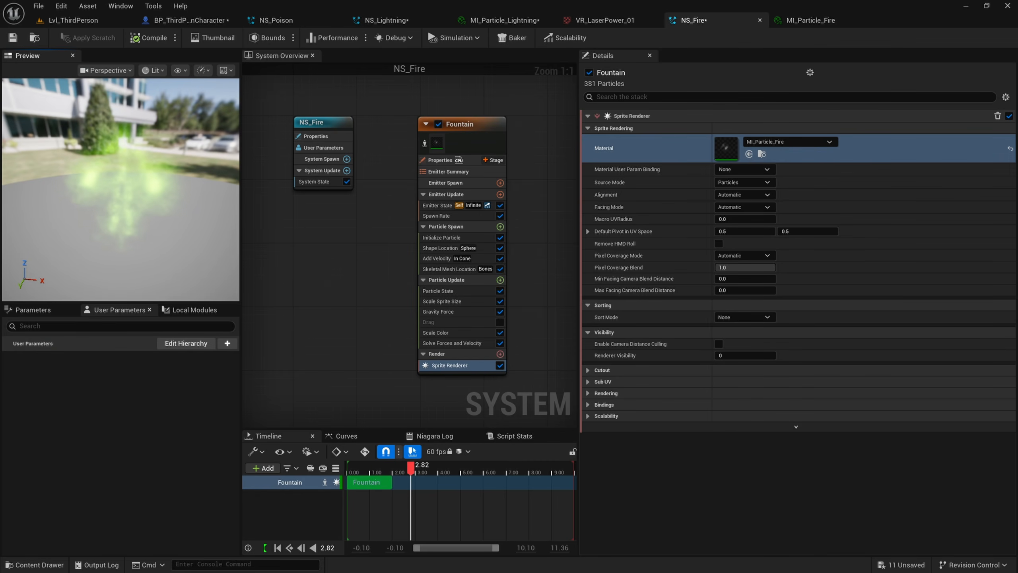
mouse_move(181, 165)
mouse_down()
mouse_move(158, 167)
mouse_move(174, 172)
mouse_up()
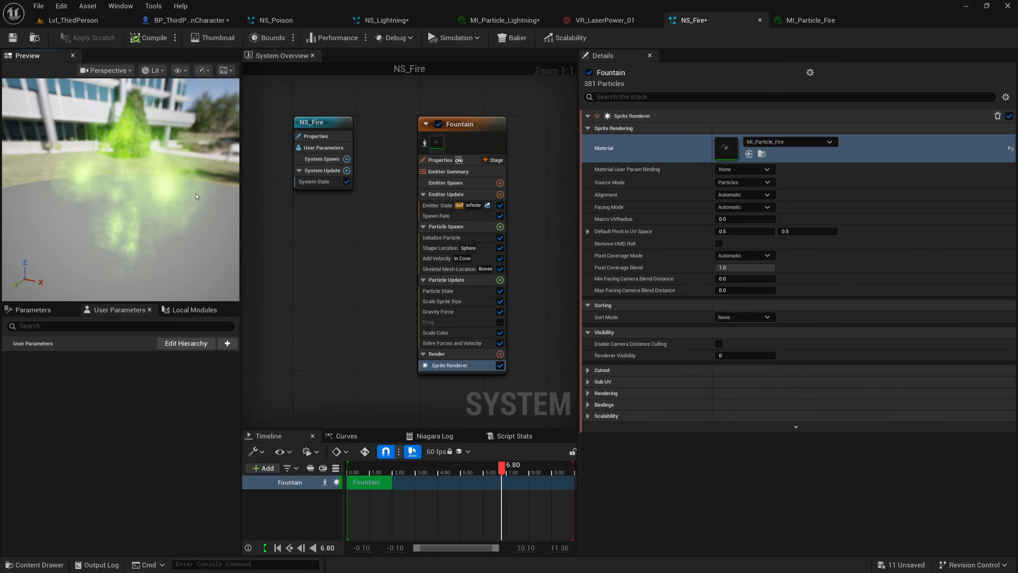
click(473, 128)
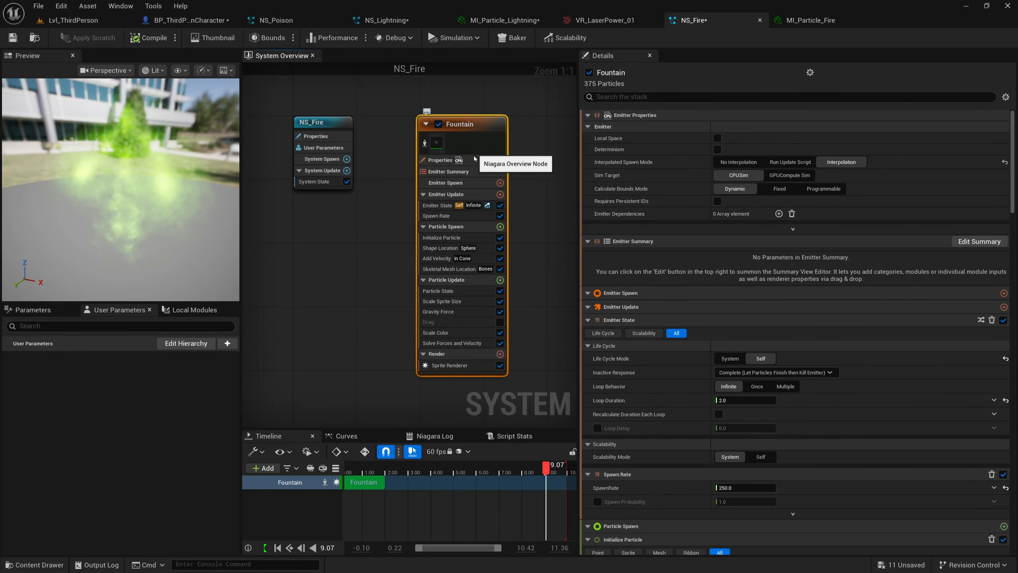
scroll(631, 423, down, 3)
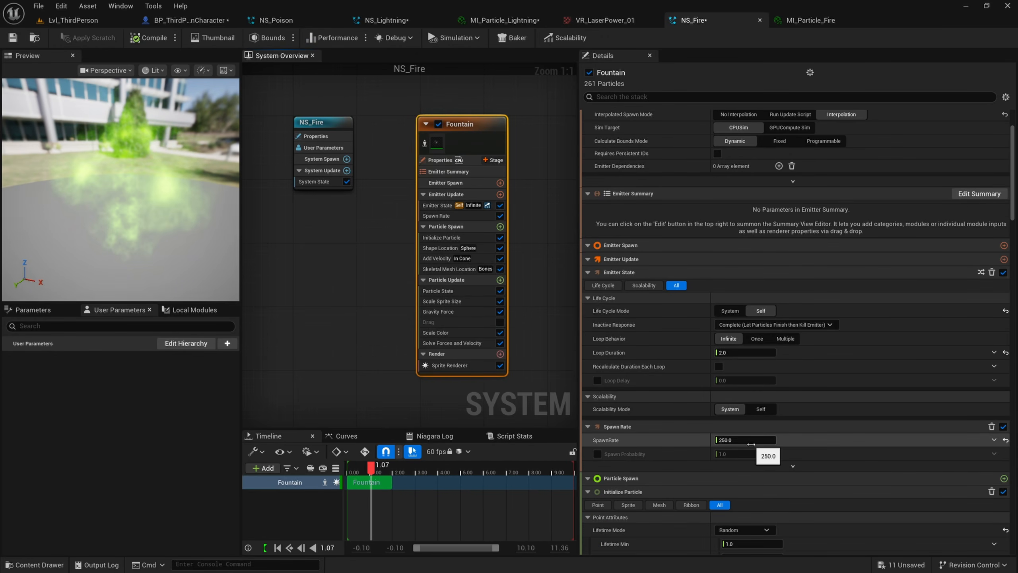
text(2)
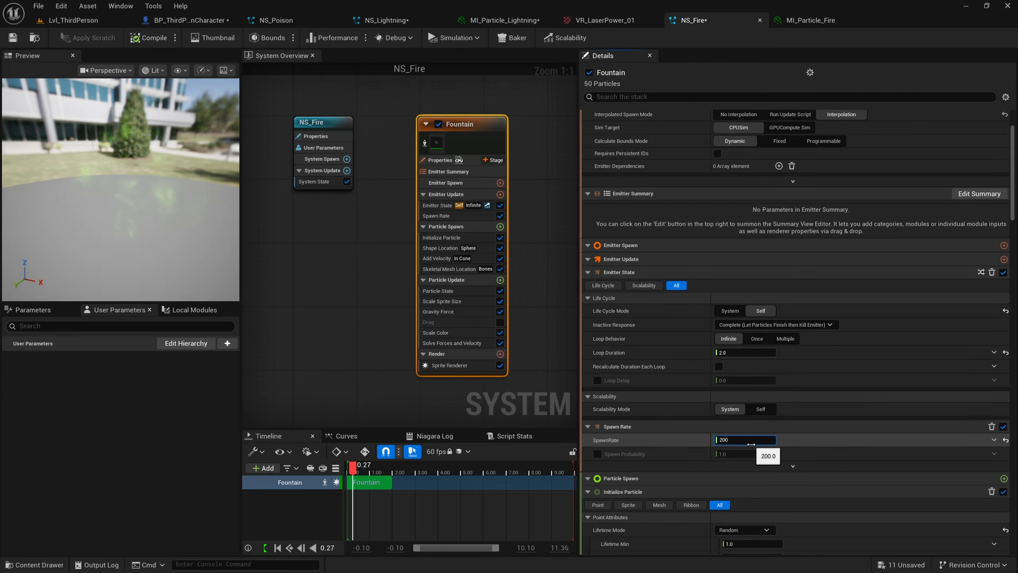
- Set the Fountain emitter's Initialize Particle Lifetime Min to 3 and Lifetime Max to 4
scroll(801, 441, down, 3)
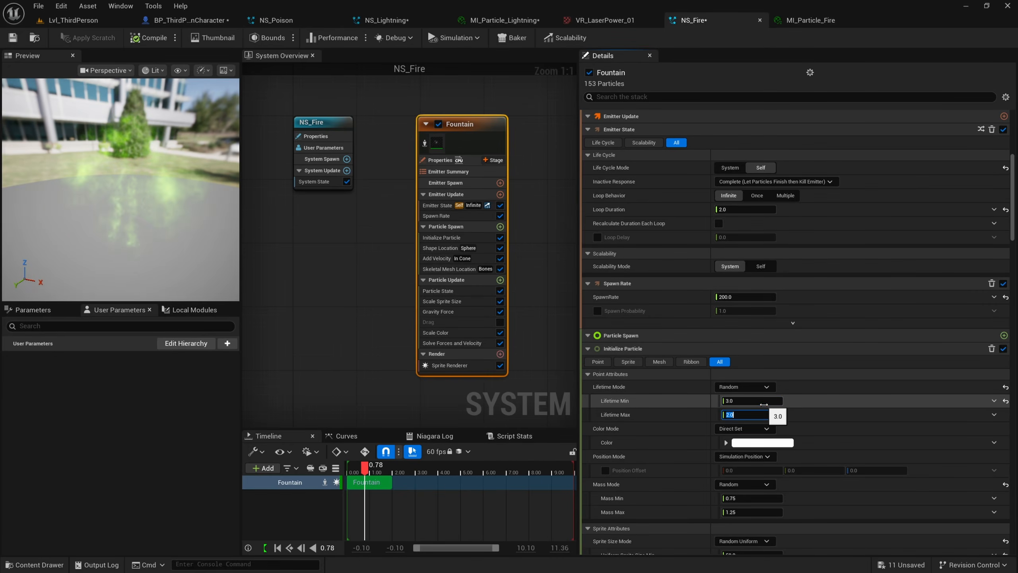
text(4)
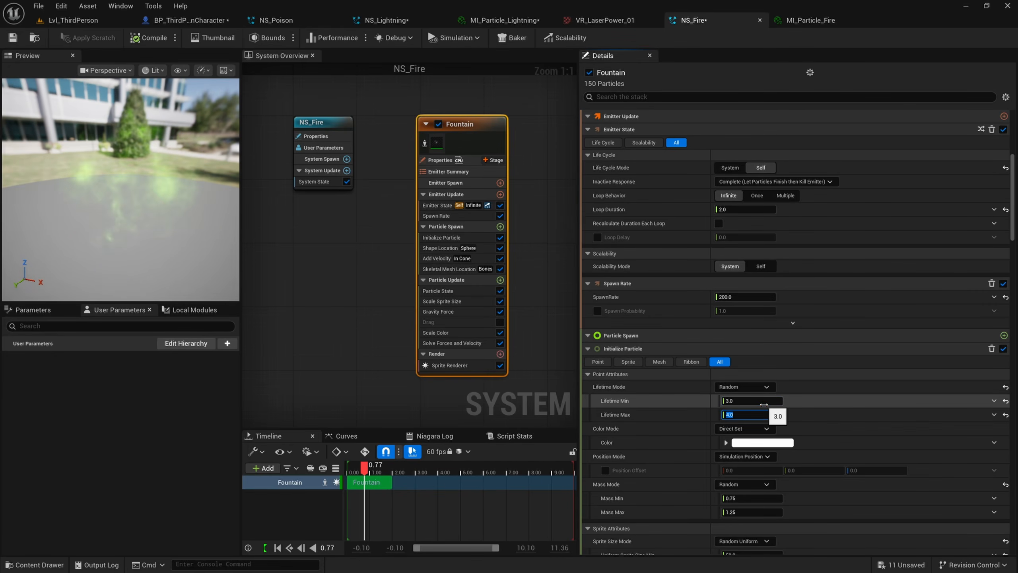
click(764, 404)
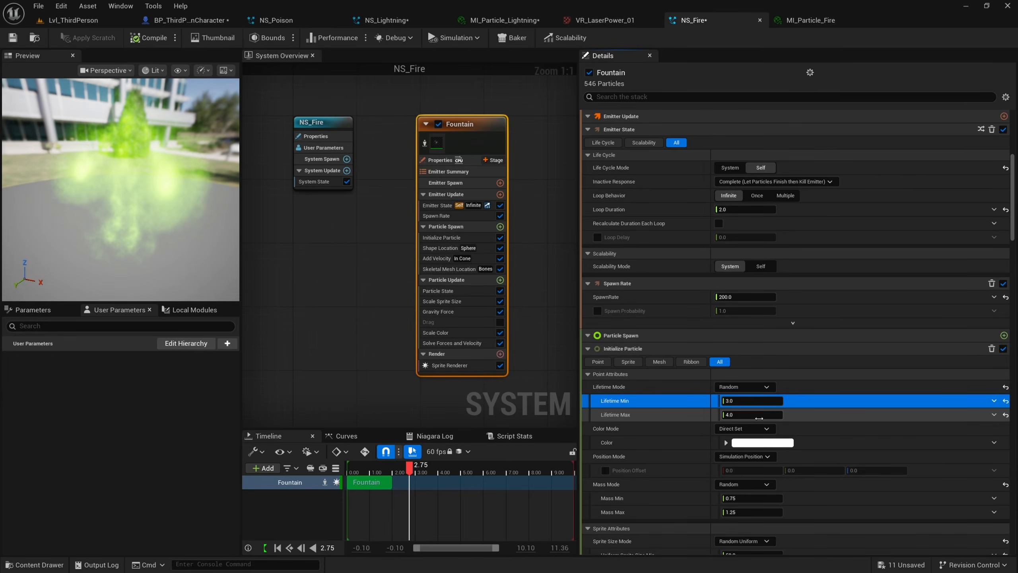
- Try Lifetime Min at 1 to compare the particle effect, and set it back to 3
click(745, 402)
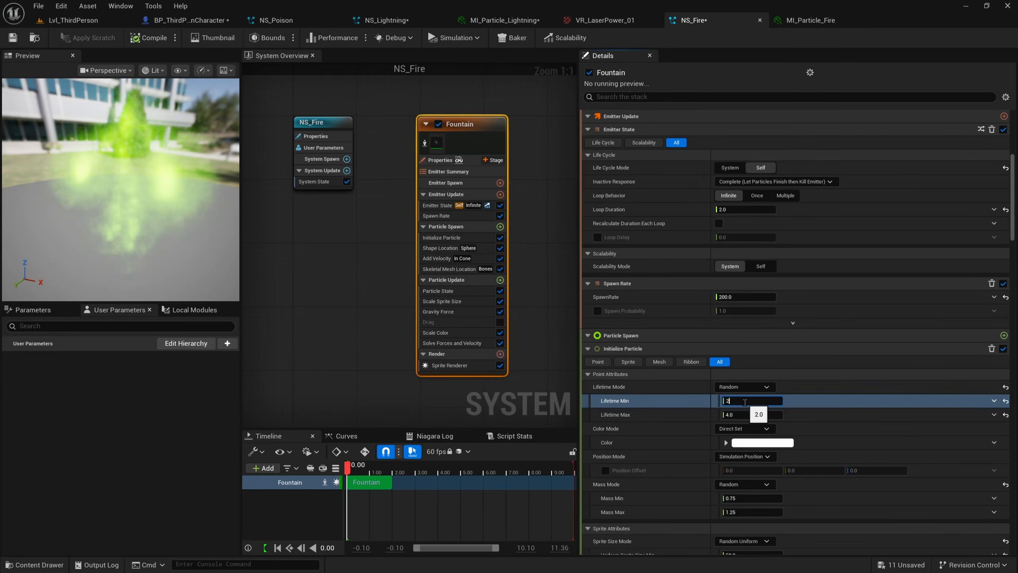
text(1)
key(Return)
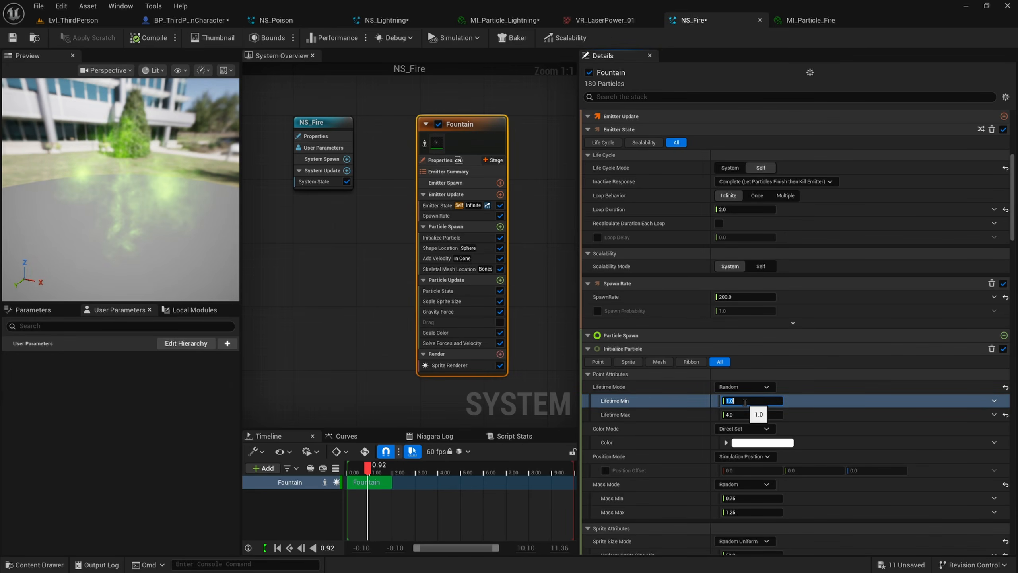
text(3)
key(Return)
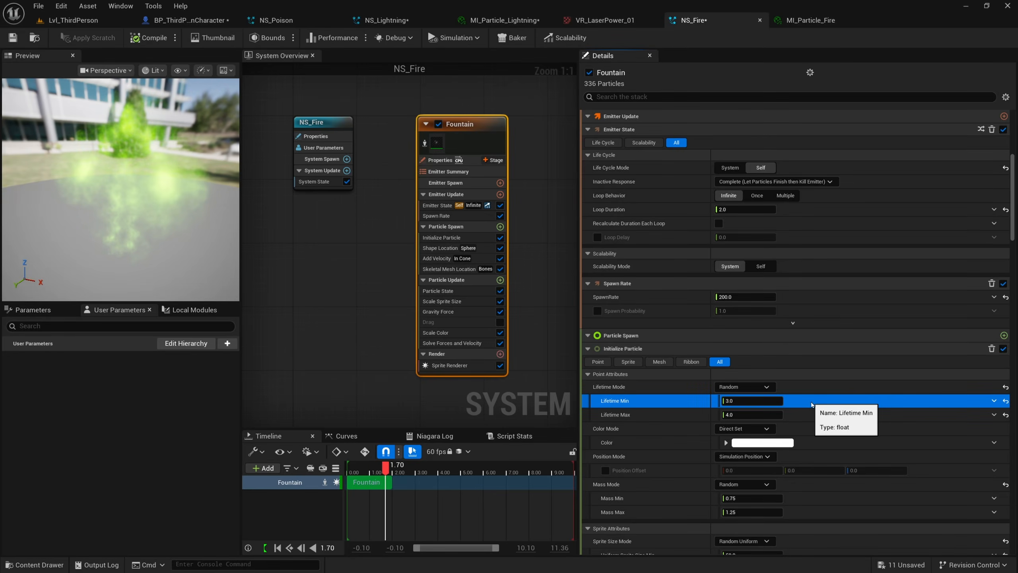
- In Initialize Particle, set Uniform Sprite Size Min to 150 and Uniform Sprite Size Max to 200
scroll(814, 417, down, 3)
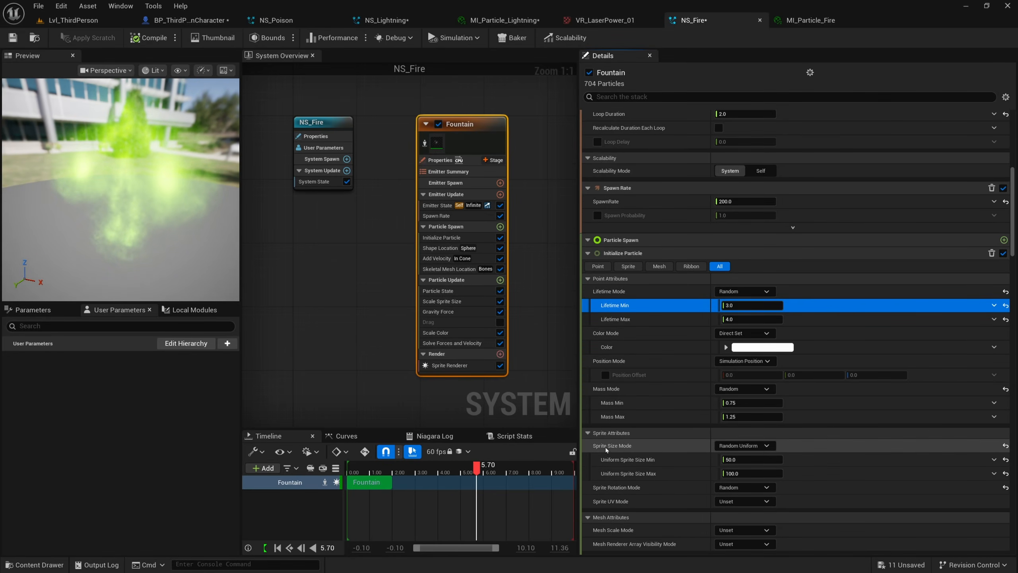
click(742, 460)
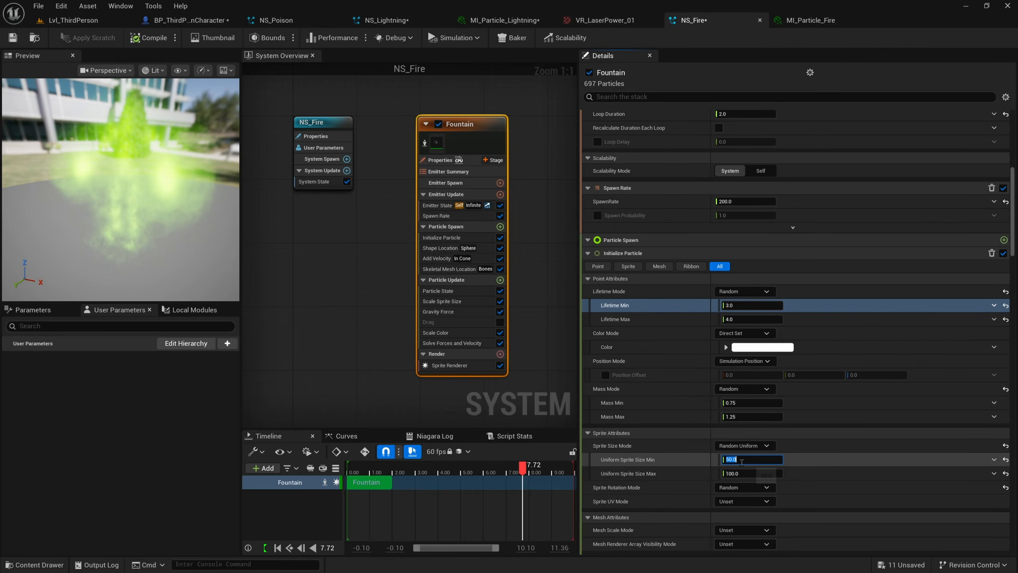
text(1)
key(Return)
key(Tab)
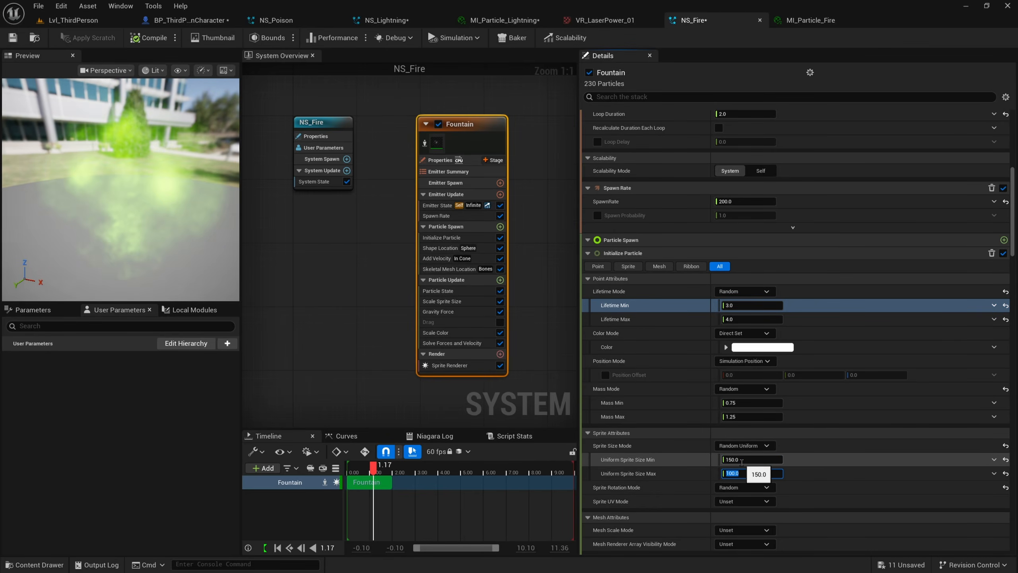
text(200)
key(Return)
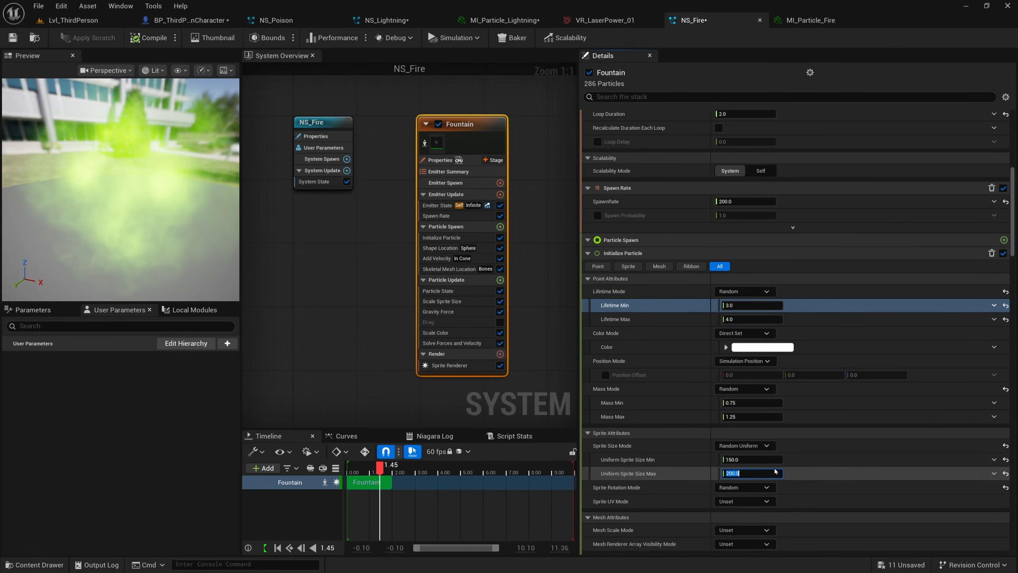
click(795, 463)
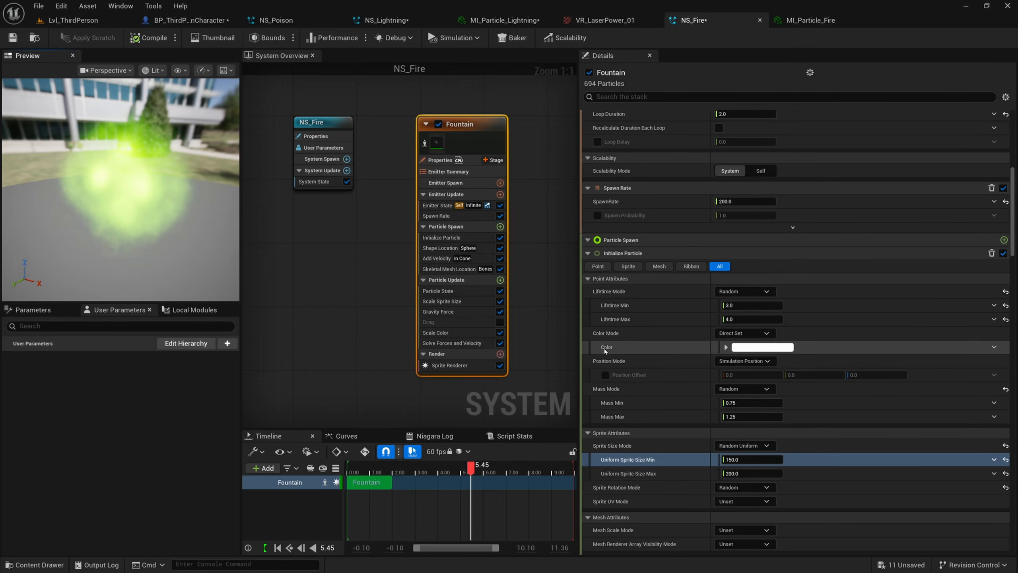
- In the Fountain emitter's Scale Sprite Size module, set the value of the curve's last key, at time 1.0, to 2.0
scroll(646, 420, down, 3)
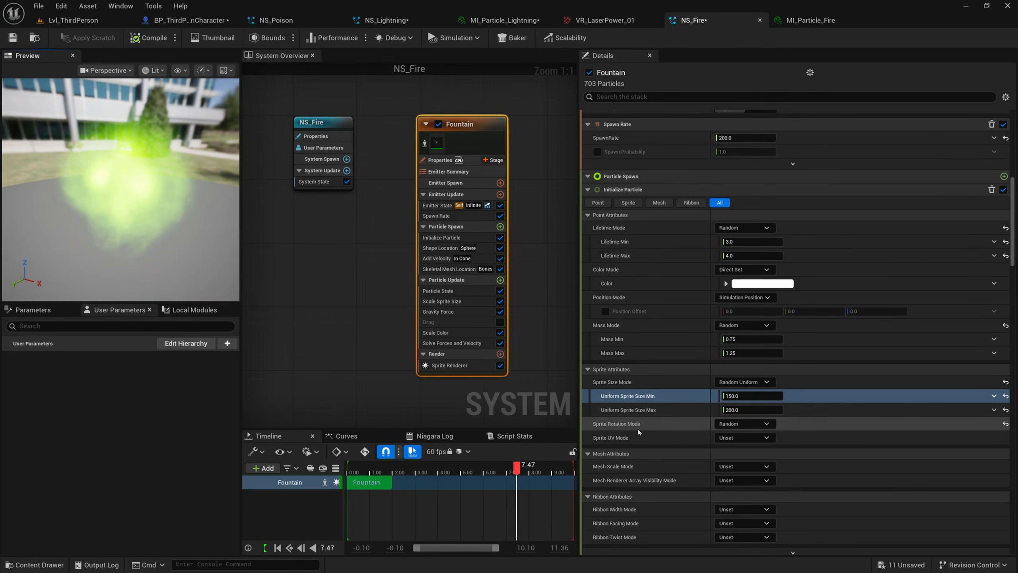
click(452, 291)
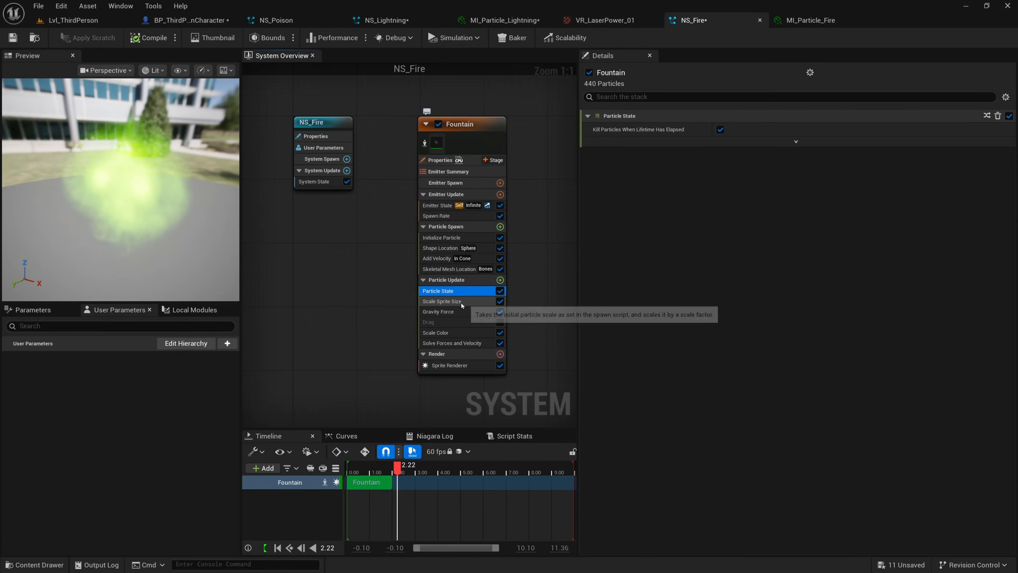
click(457, 302)
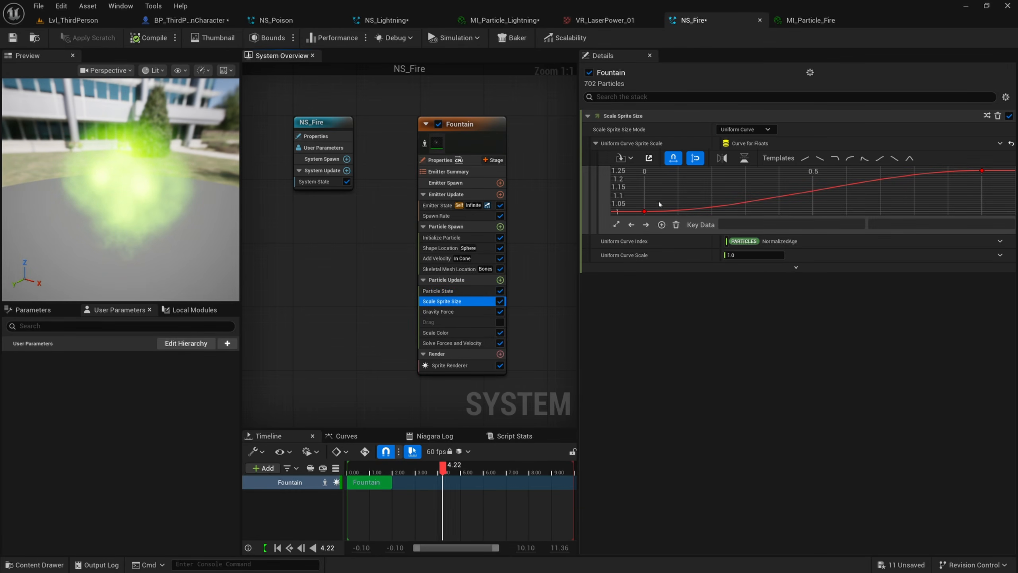
drag(642, 213, 640, 220)
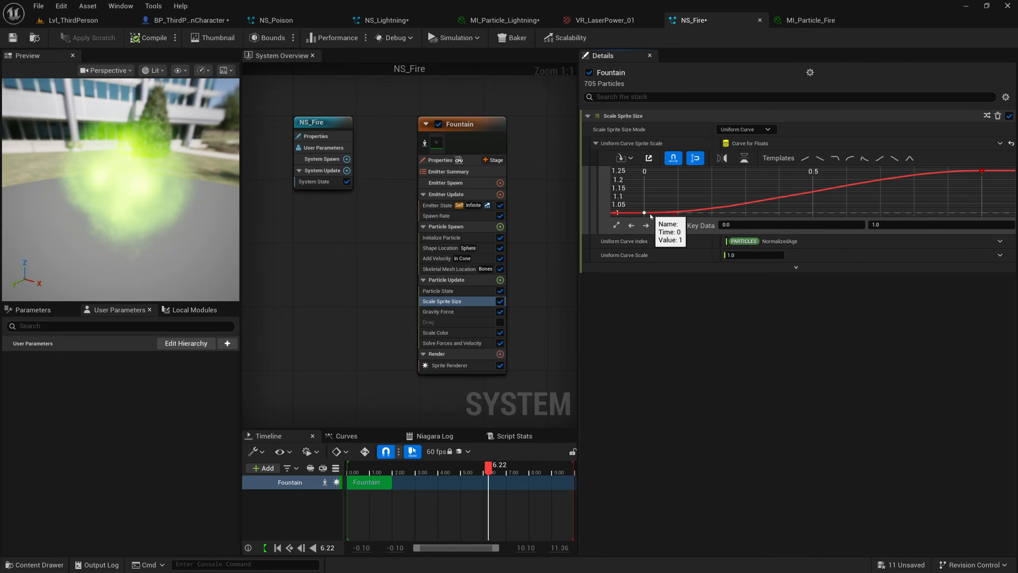
drag(978, 195, 986, 165)
click(905, 225)
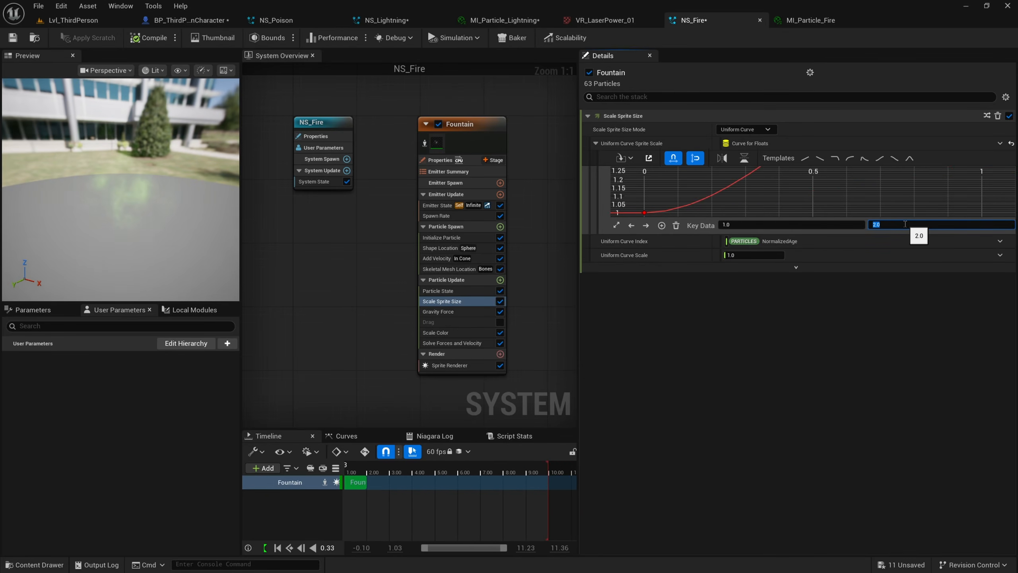
key(Return)
- Add a Sprite Rotation Rate module to the Fountain emitter's Particle Update stage
click(496, 248)
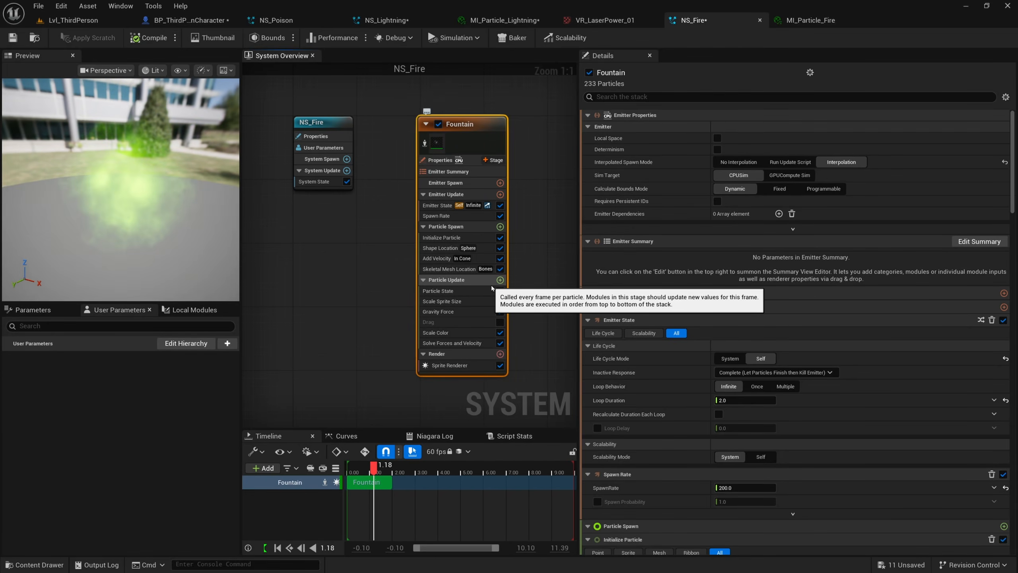
click(500, 279)
text(rotat)
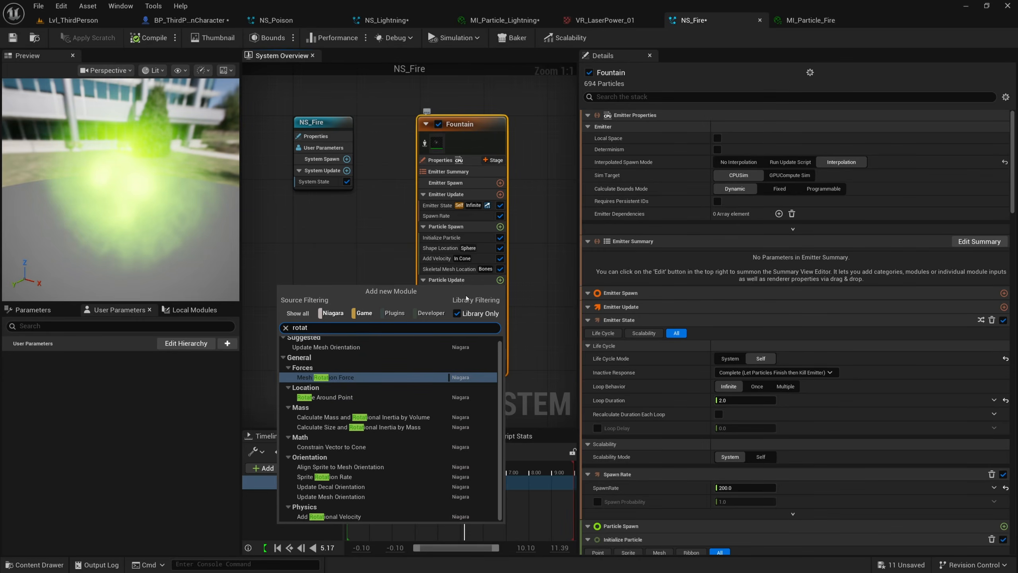
click(330, 477)
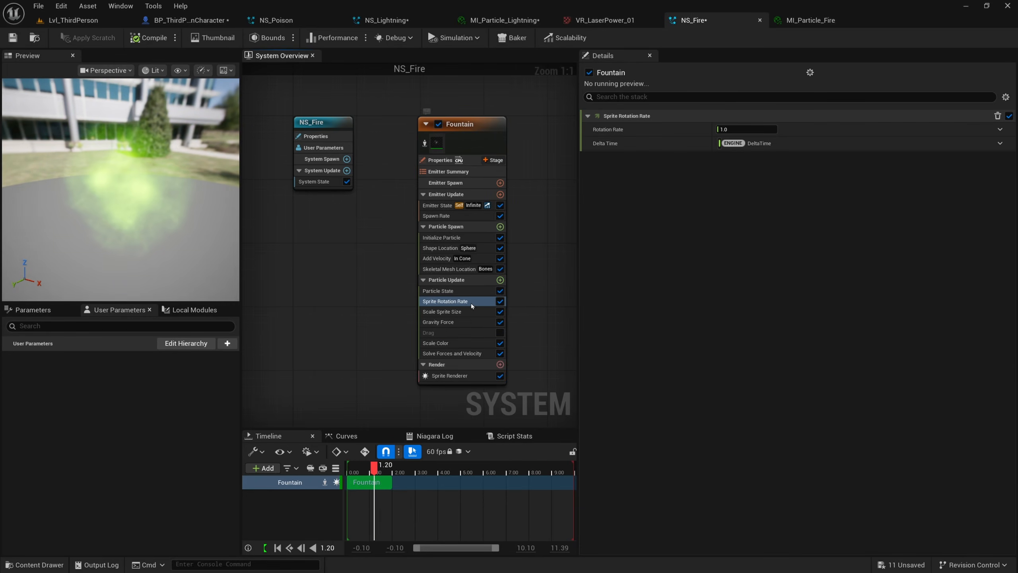
- Try a sprite Rotation Rate of 100 while checking the preview, and set the rate to 0
drag(152, 212, 88, 212)
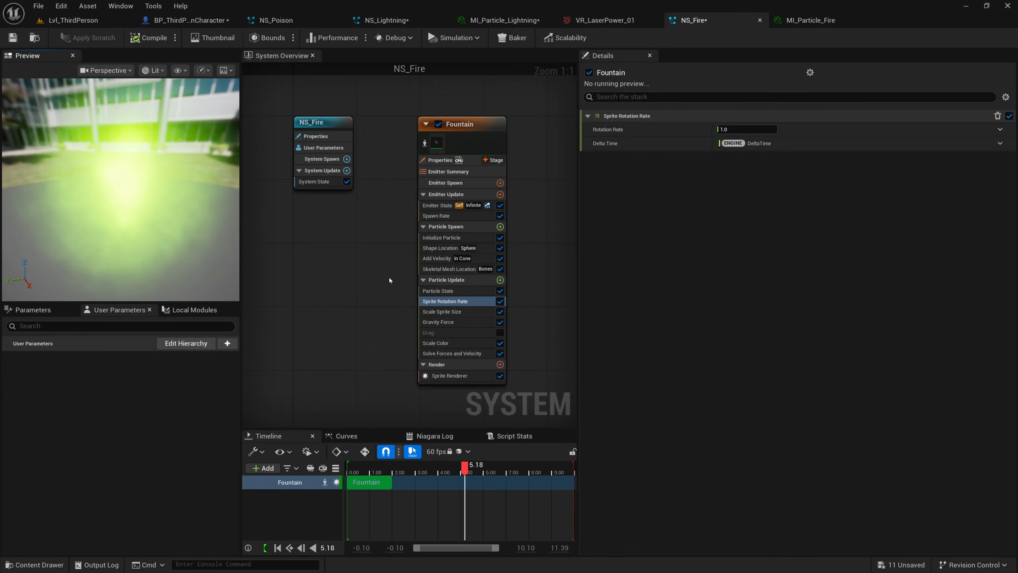
click(734, 129)
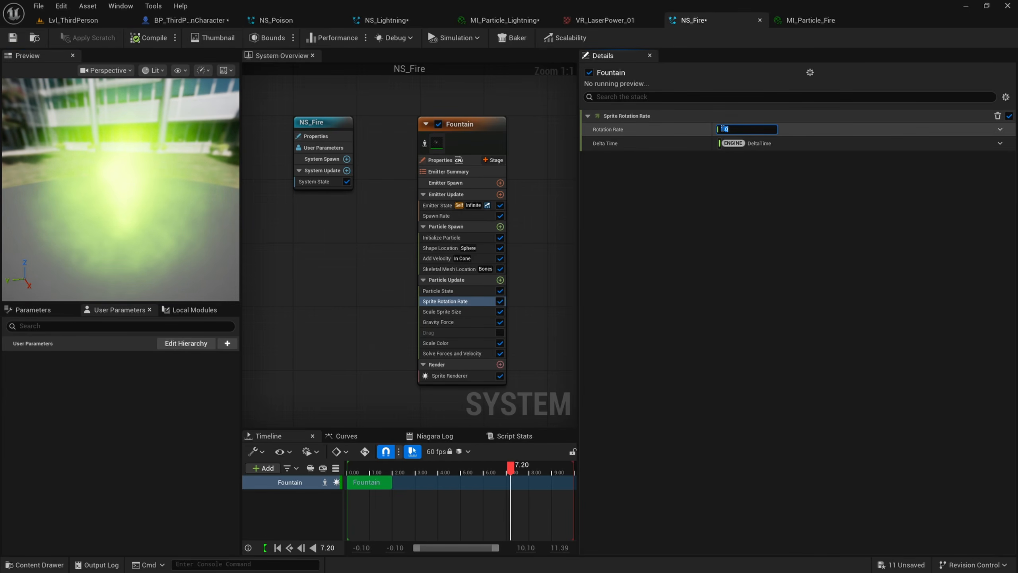
text(100)
key(Return)
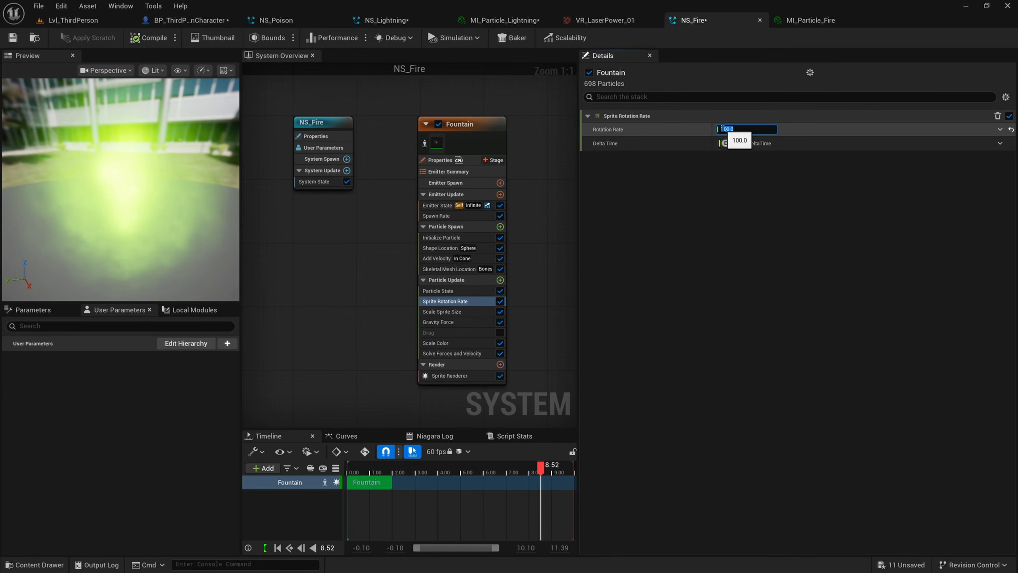
text(0)
key(Return)
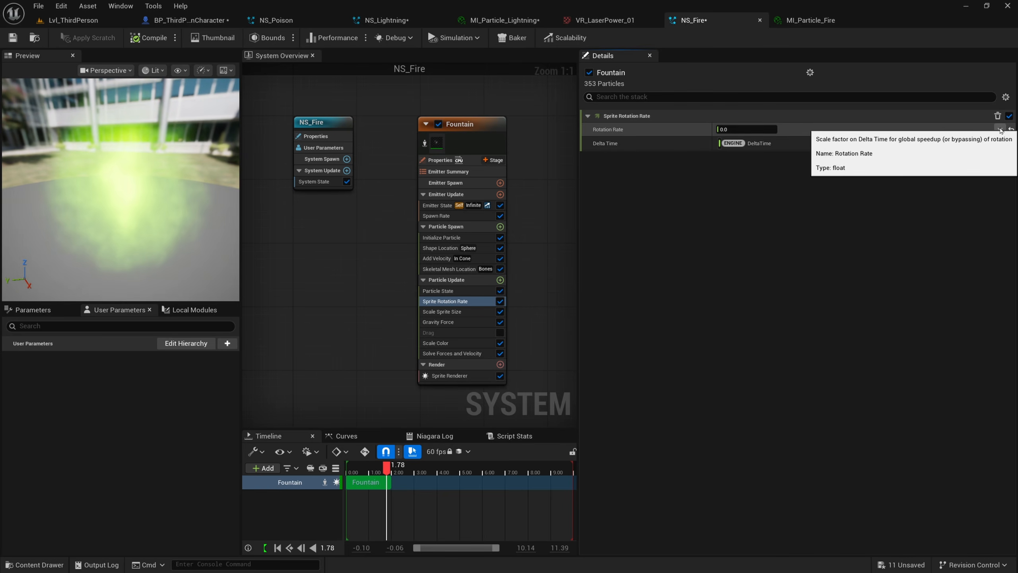
- Drive the sprite Rotation Rate with a Random Range Float, with Minimum -25 and Maximum 25, and check the preview
click(999, 132)
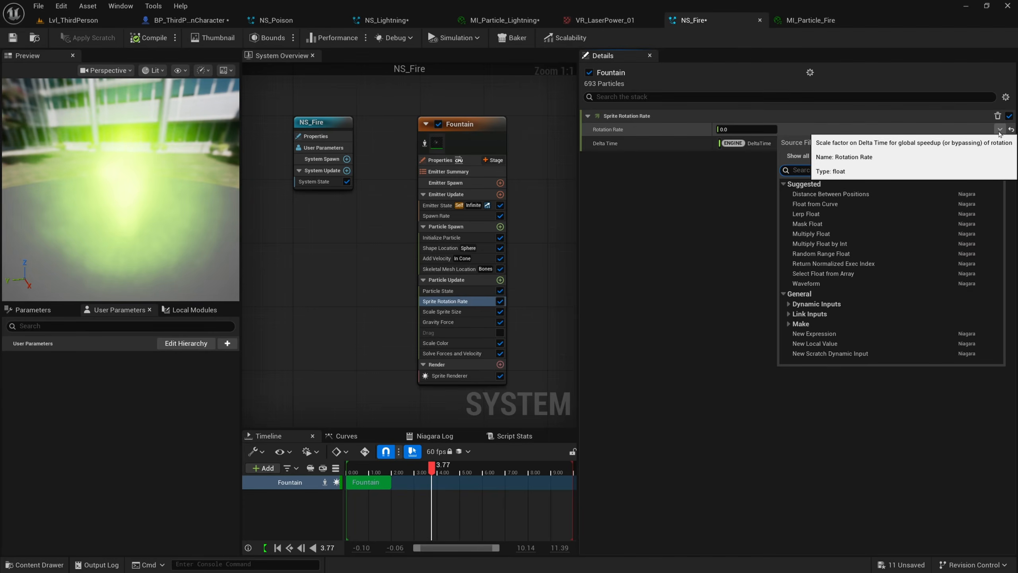
click(831, 256)
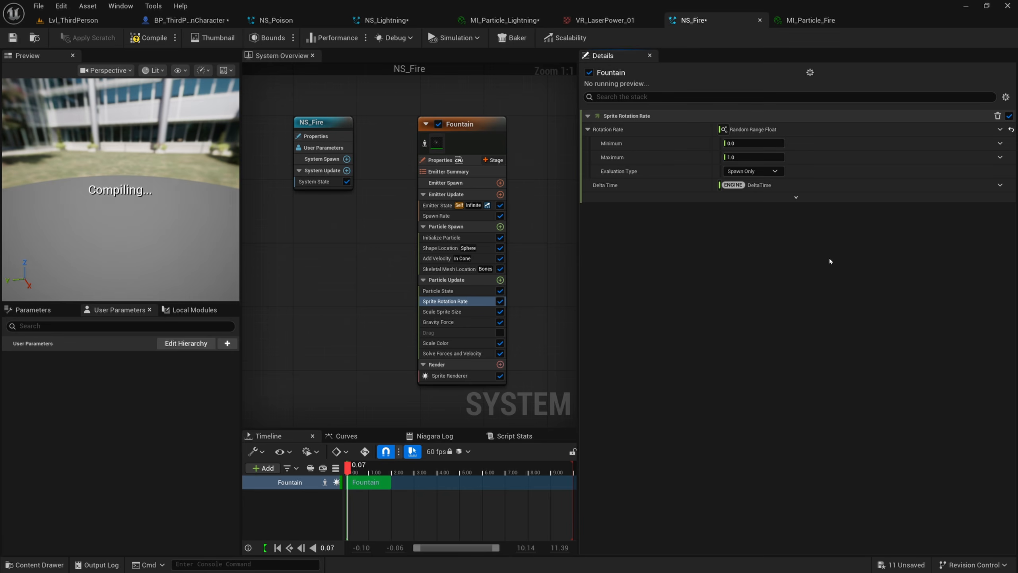
click(749, 143)
text(-2)
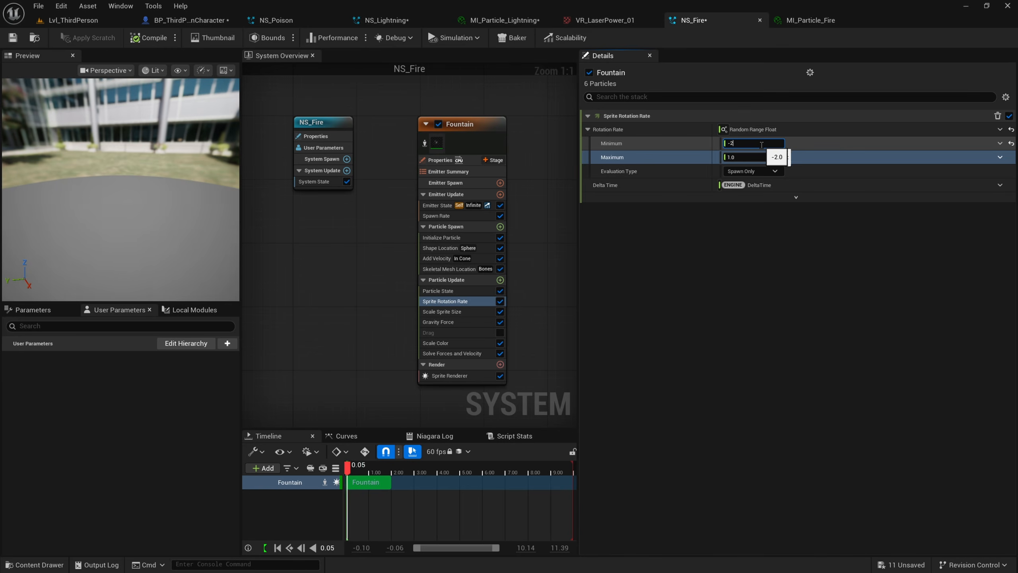
text(5)
key(Return)
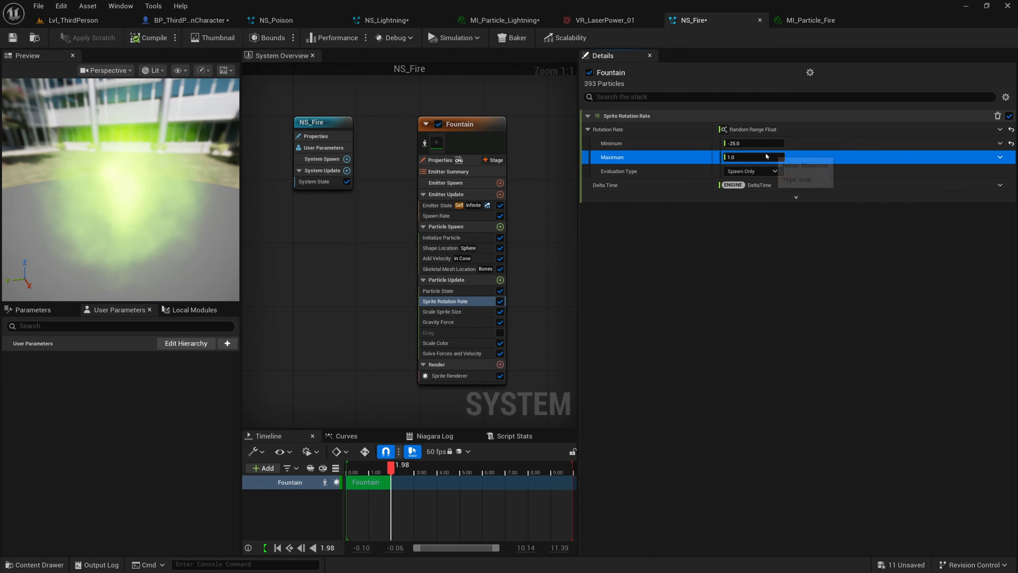
click(754, 157)
text(25)
key(Return)
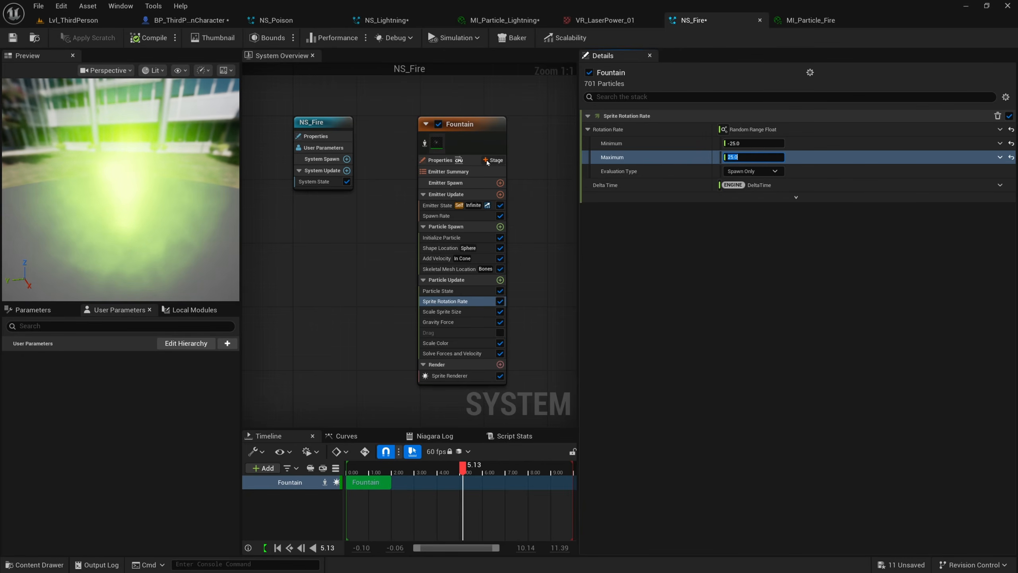
drag(126, 193, 112, 192)
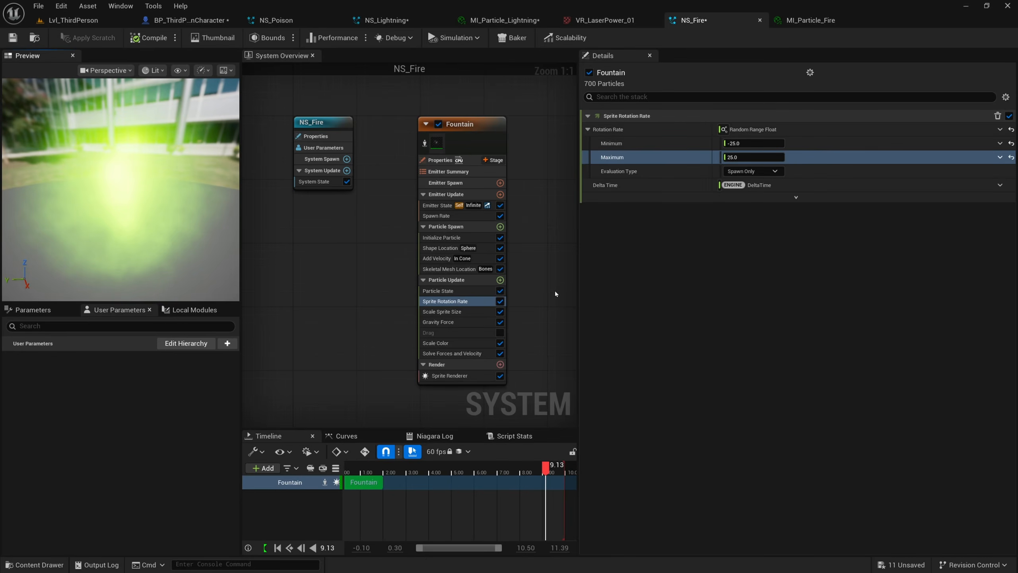
- In Scale Color, add three colour keys to the gradient at roughly one quarter, three fifths and the far end
click(451, 345)
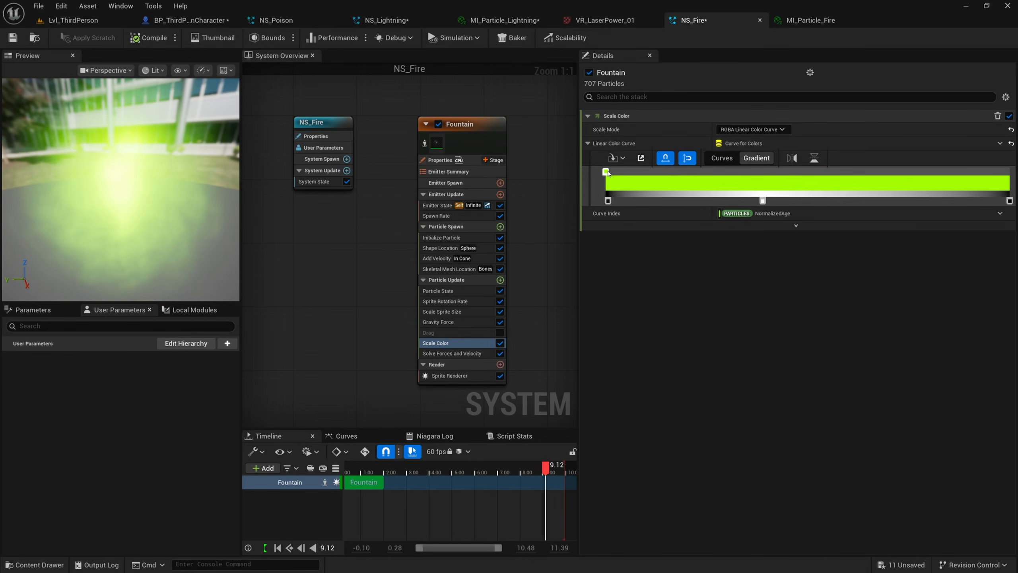
double_click(701, 172)
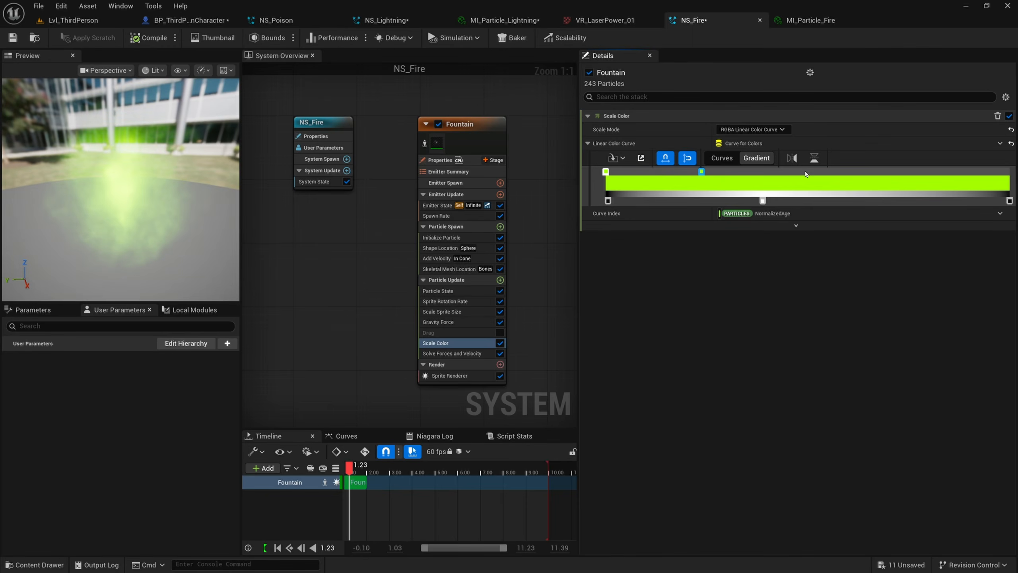
double_click(820, 171)
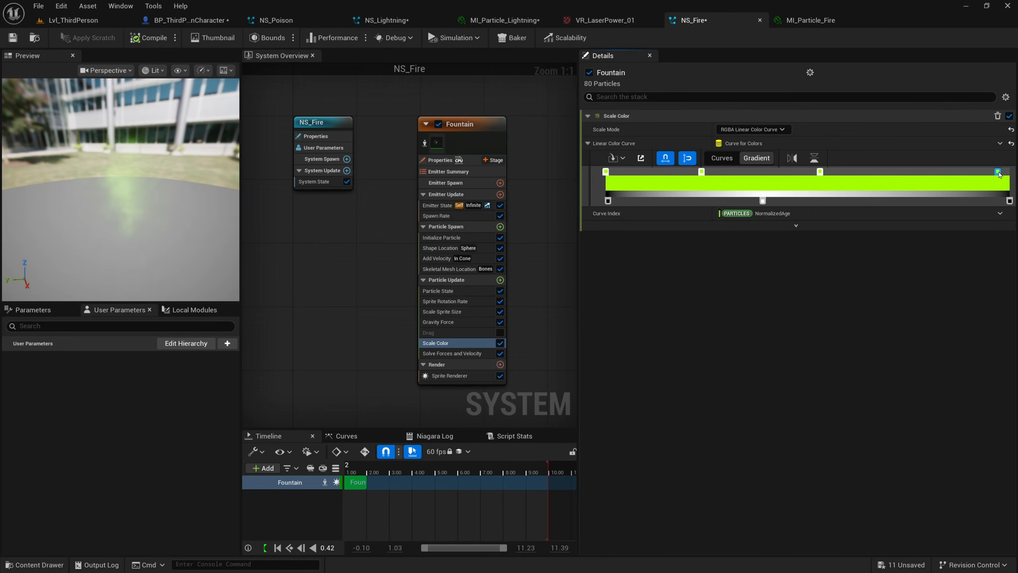
double_click(1010, 172)
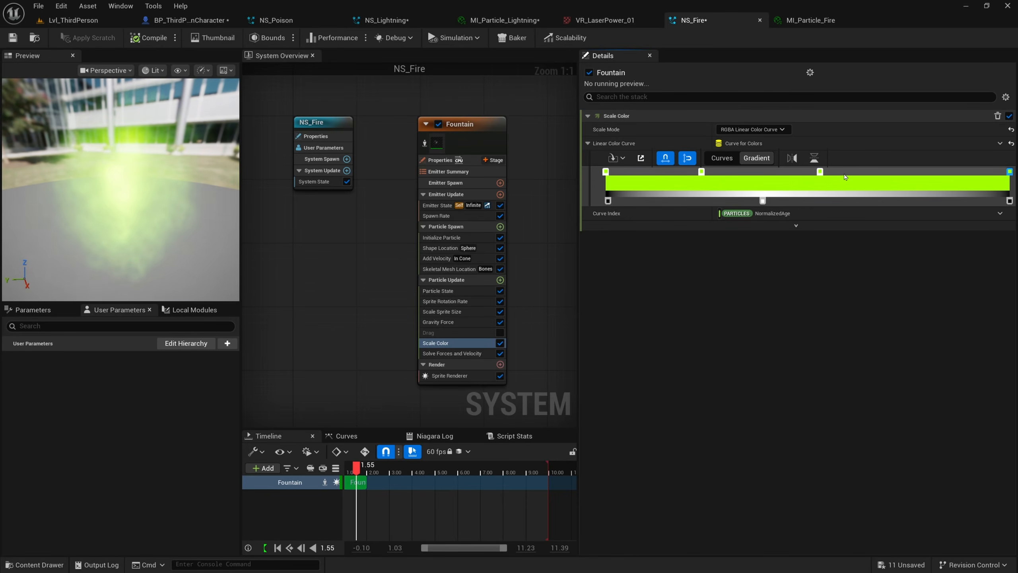
drag(820, 172, 845, 171)
drag(701, 172, 718, 171)
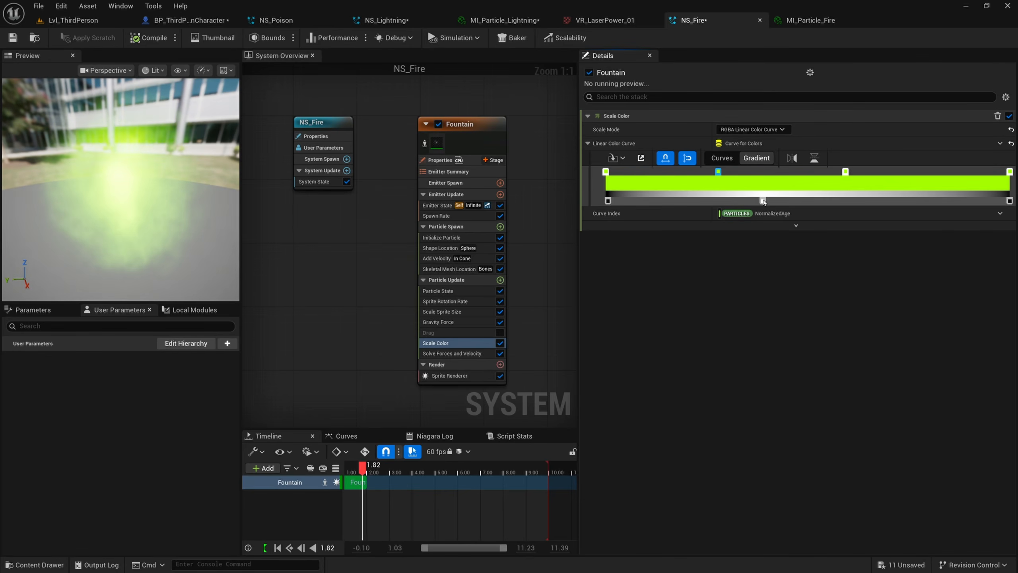
- Move the gradient's middle opacity key to about three fifths of its length, and add another opacity key near one fifth
drag(763, 201, 768, 201)
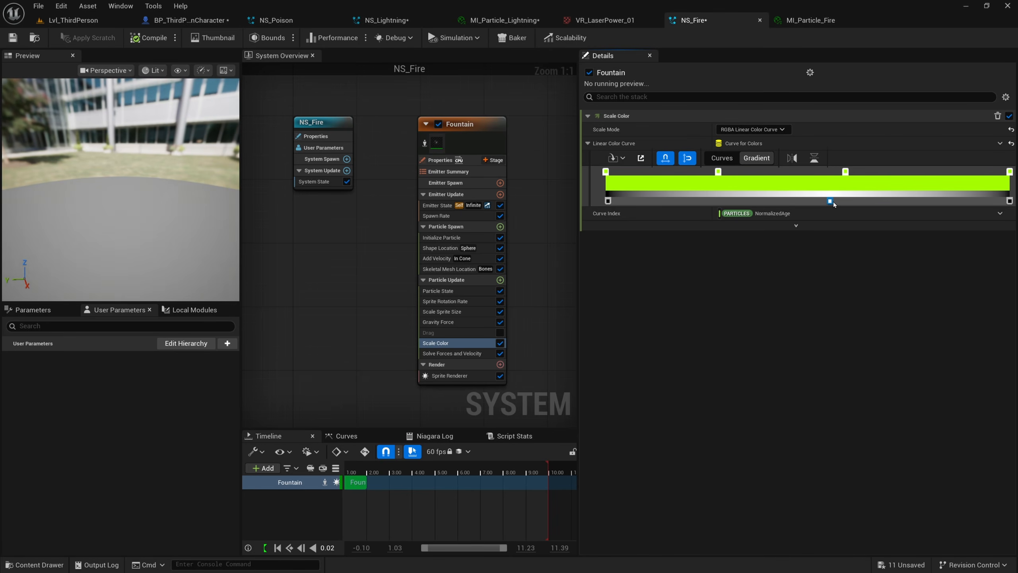
drag(833, 204, 844, 202)
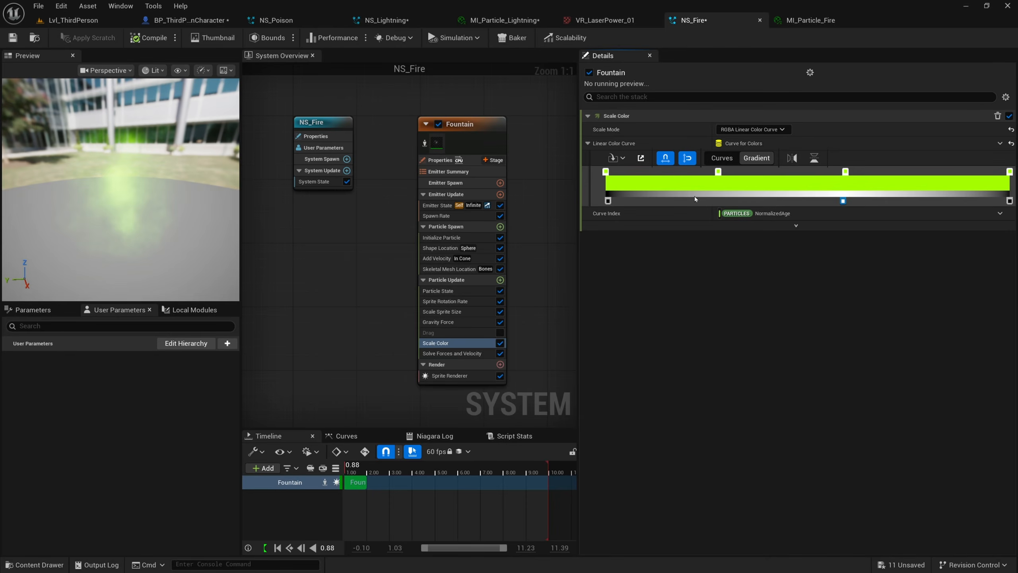
click(696, 201)
double_click(696, 201)
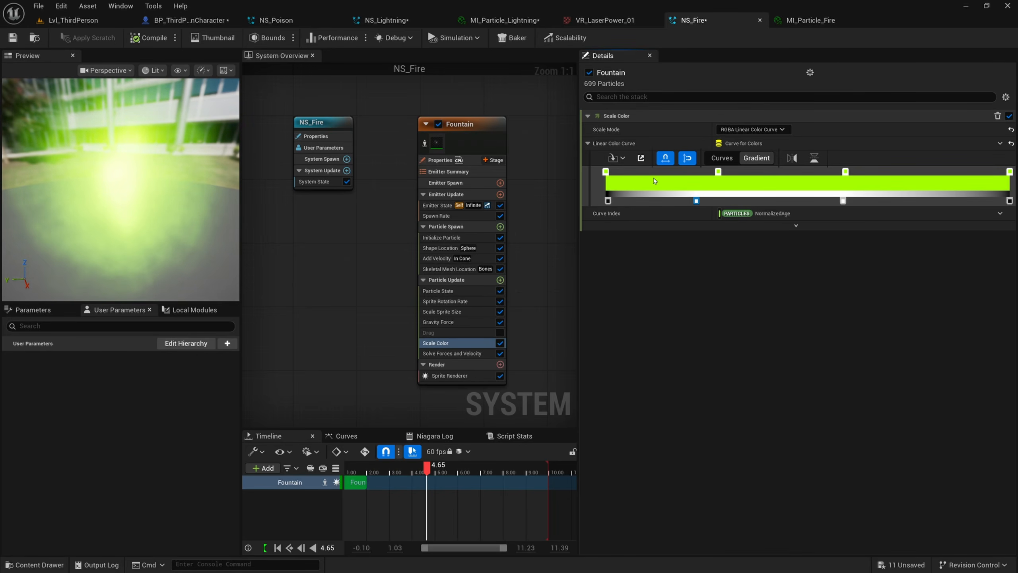
- Change the first colour key of the Scale Color gradient to yellow, hex FFE000FF
double_click(606, 172)
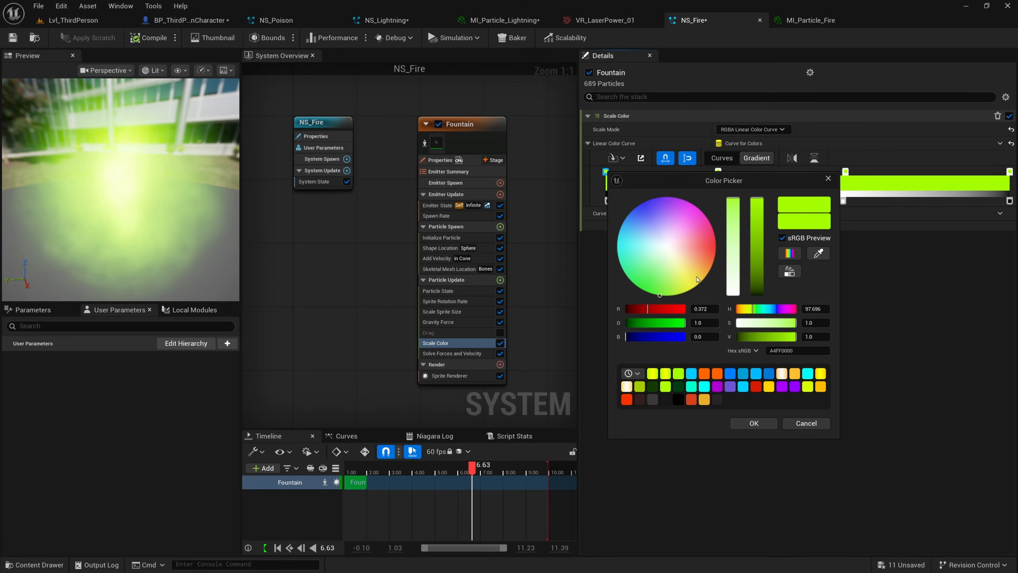
drag(702, 286, 702, 279)
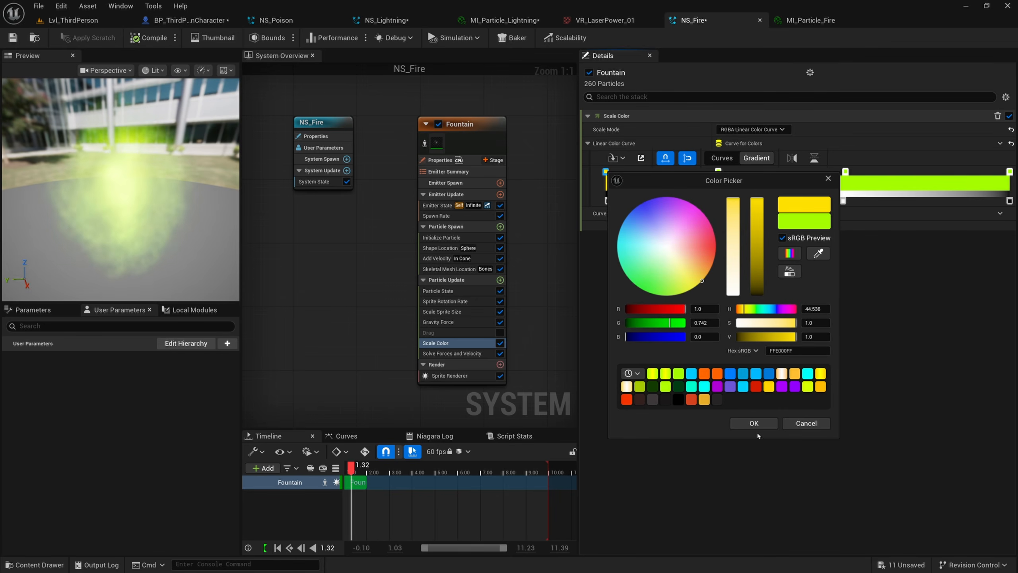
click(752, 422)
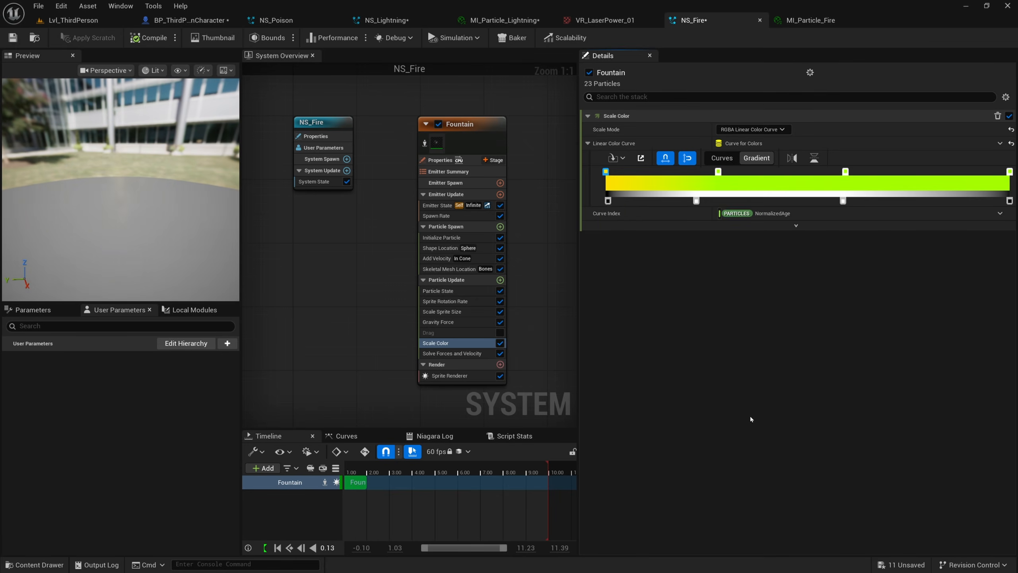
- Change the second colour key of the Scale Color gradient to orange-red, hex FF3200FF
click(714, 172)
double_click(715, 174)
drag(798, 266, 822, 250)
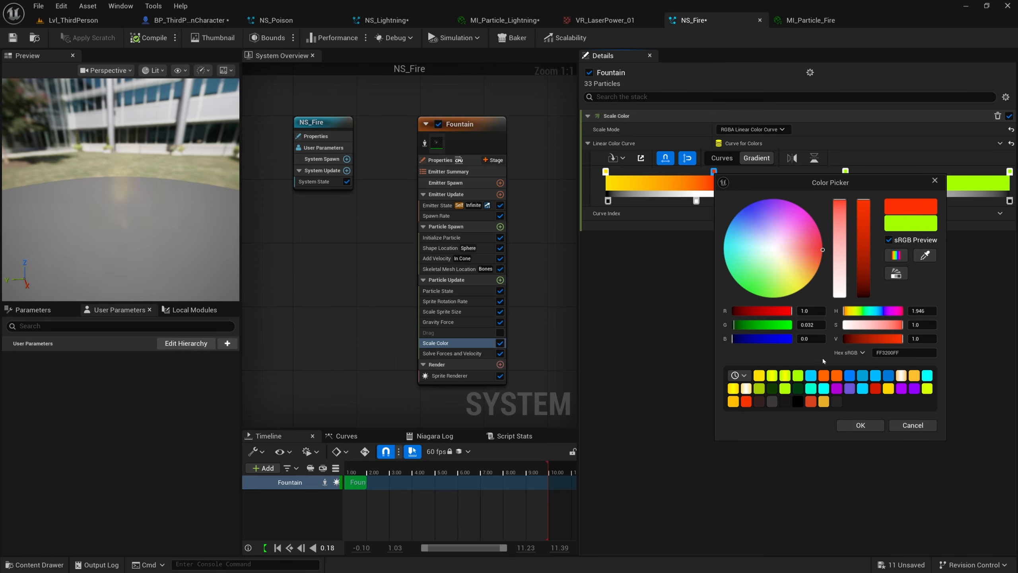
click(860, 425)
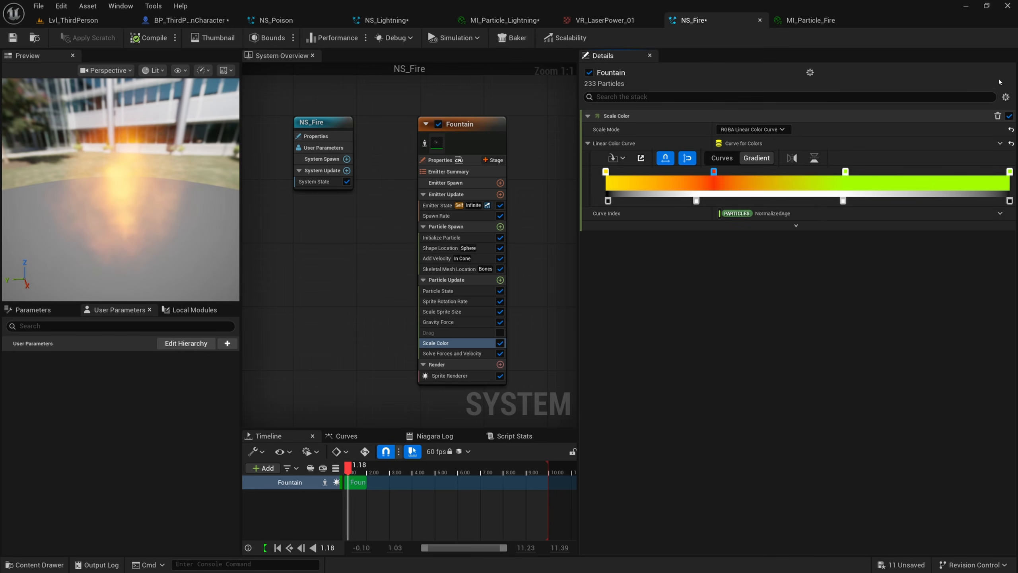
- Change the third colour key of the Scale Color gradient to dark grey, hex 393939FB
double_click(845, 173)
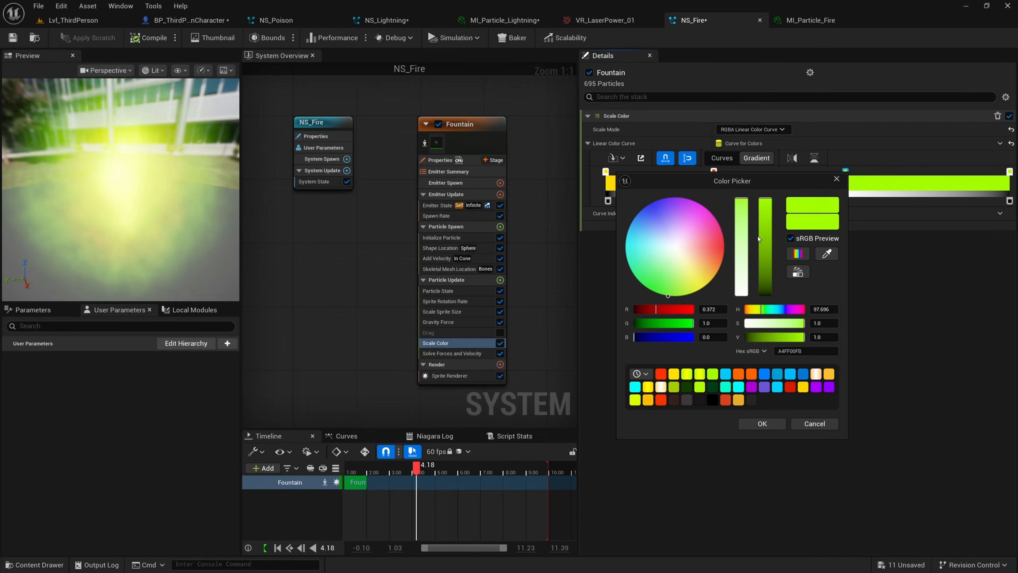
drag(741, 223, 741, 295)
click(766, 293)
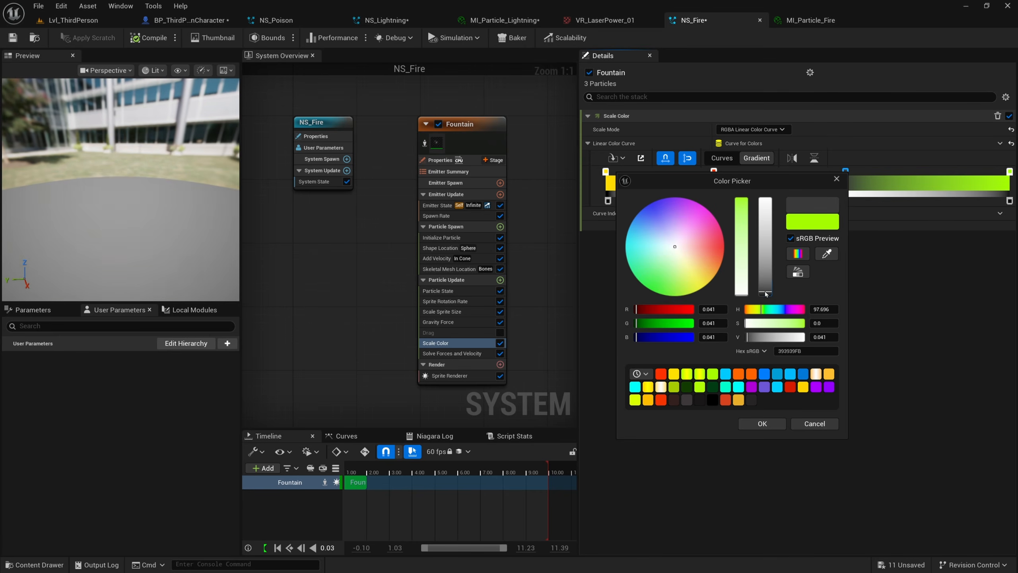
click(762, 423)
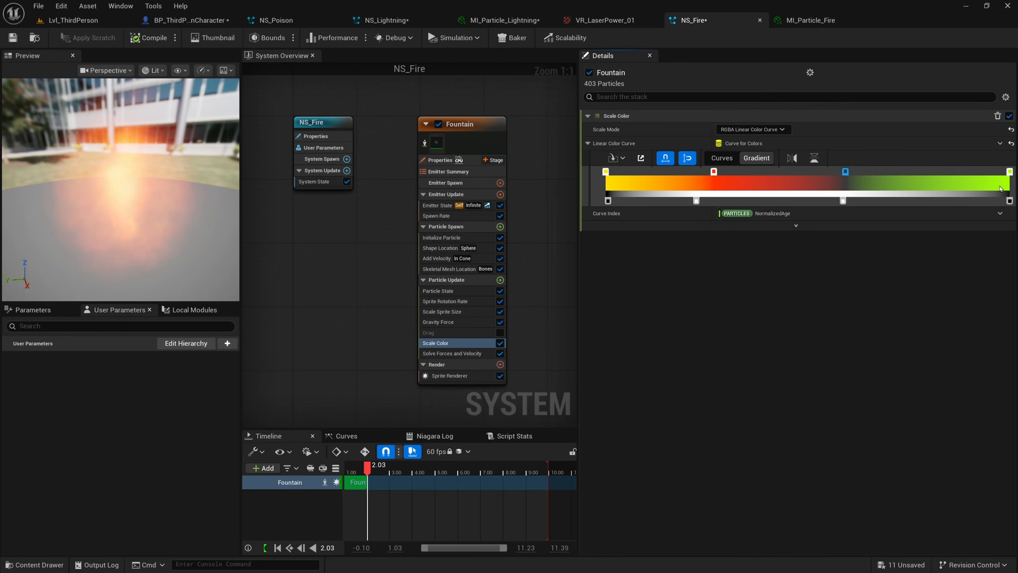
- Change the last colour key of the Scale Color gradient to black, hex 00000000, and check the fire preview from several angles
double_click(1009, 173)
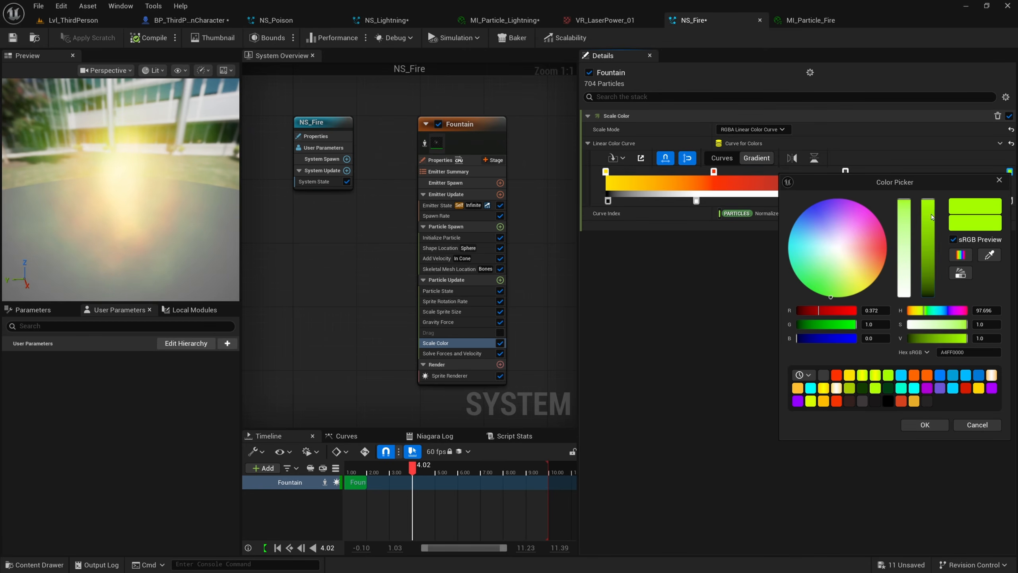
drag(931, 302, 930, 303)
drag(907, 231, 906, 301)
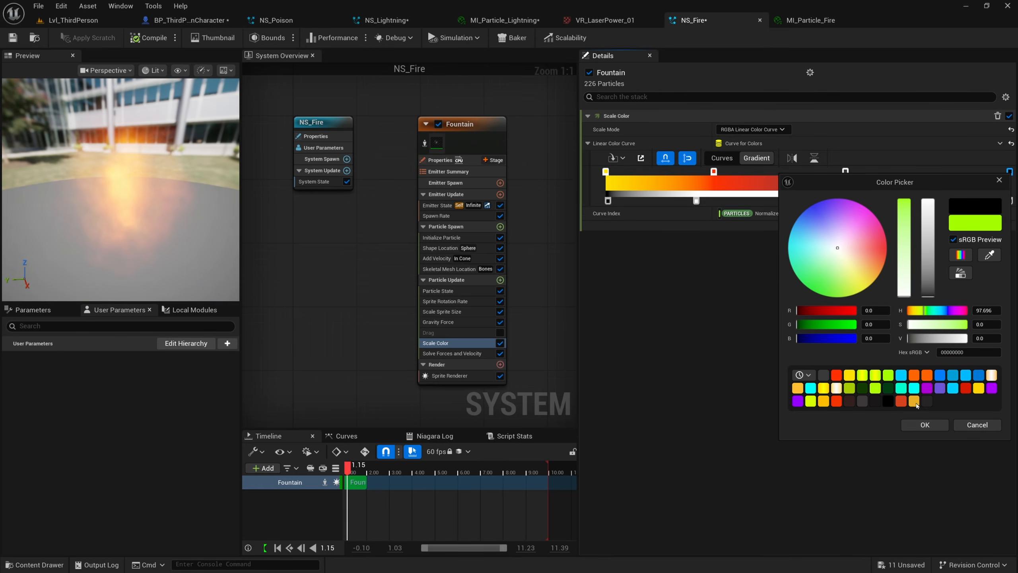
click(919, 425)
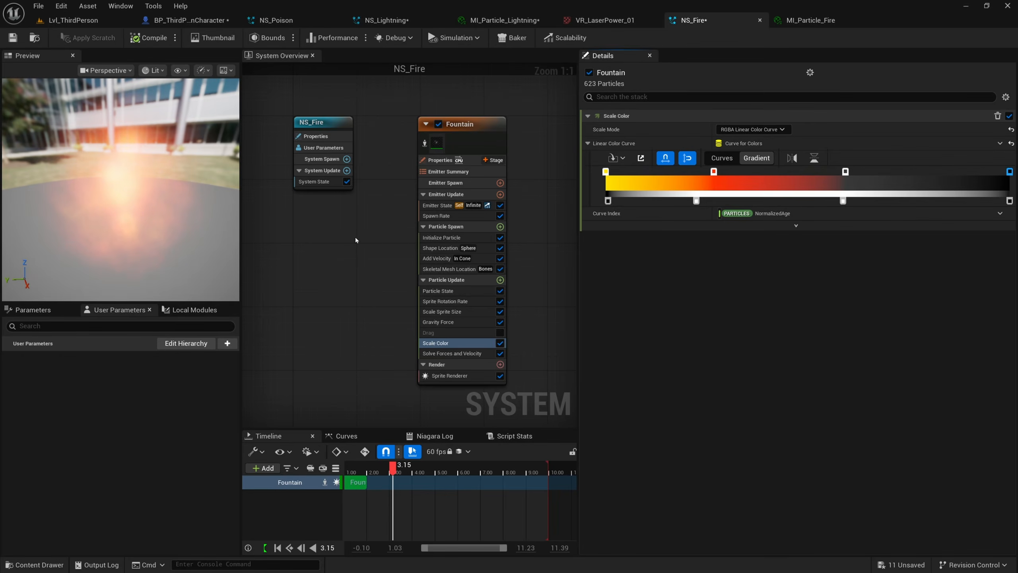
drag(180, 225, 96, 225)
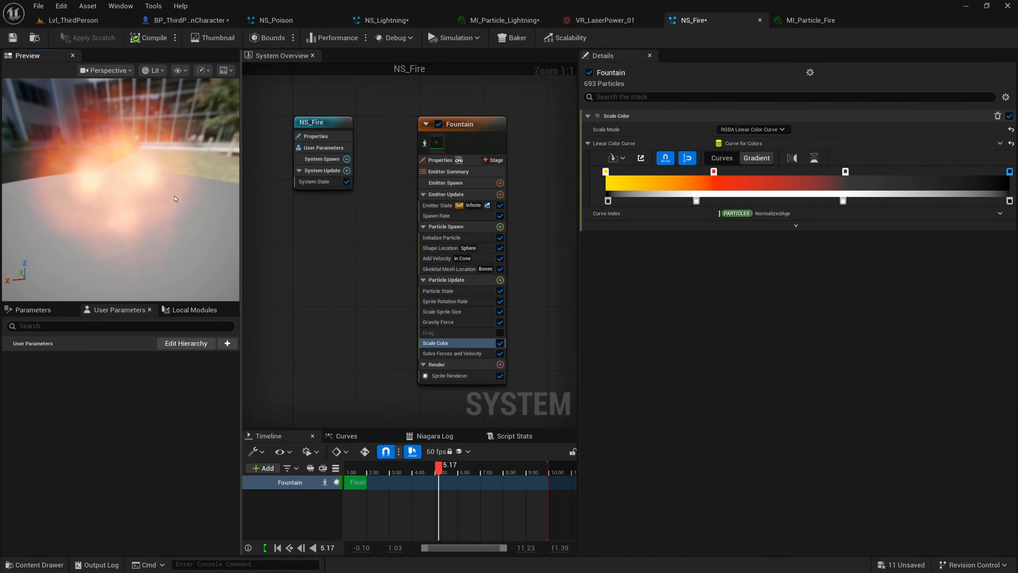
drag(174, 197, 236, 232)
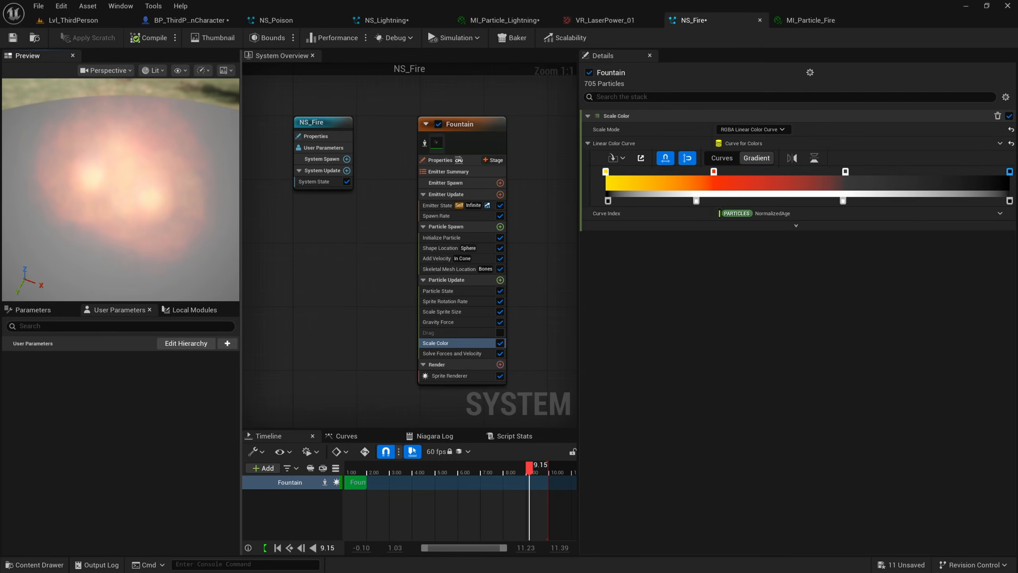
drag(160, 217, 68, 178)
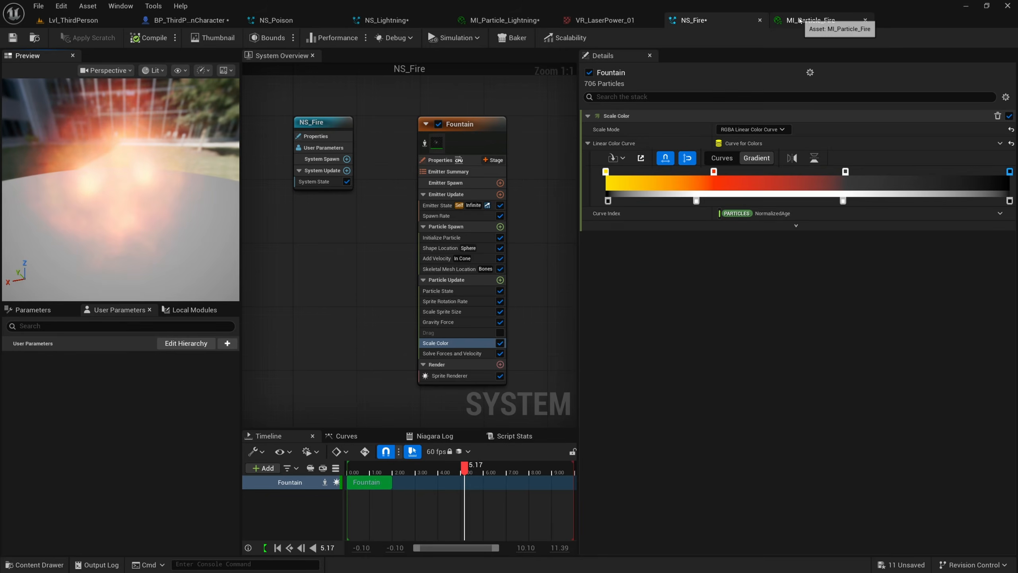
- In MI_Particle_Fire, override the Blend Mode and set it to Translucent
click(813, 22)
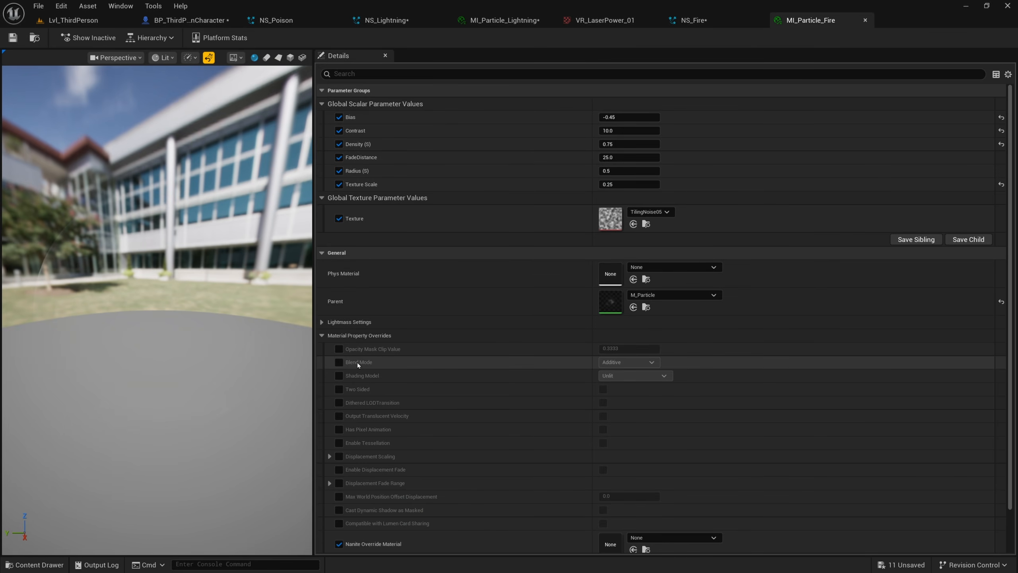
click(632, 363)
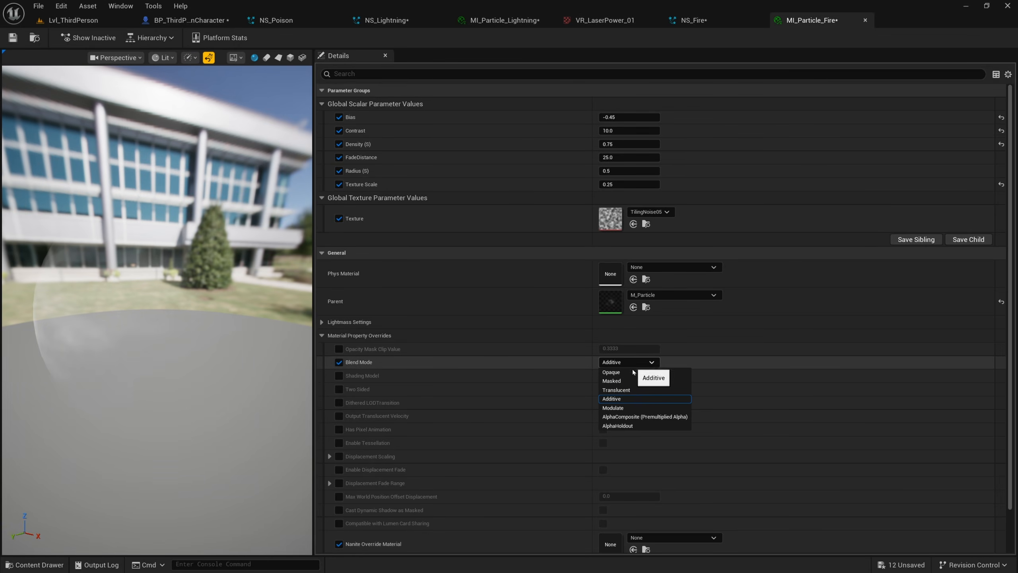
click(628, 392)
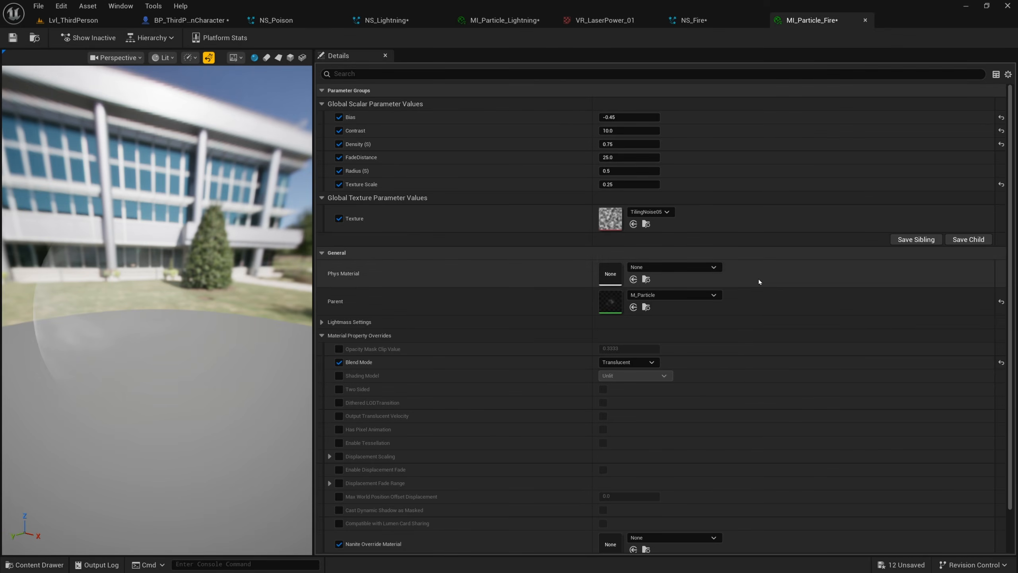
- In NS_Fire, shift the red, grey and black colour keys to roughly 20, 45 and 70 percent of the gradient, and save the system
click(694, 20)
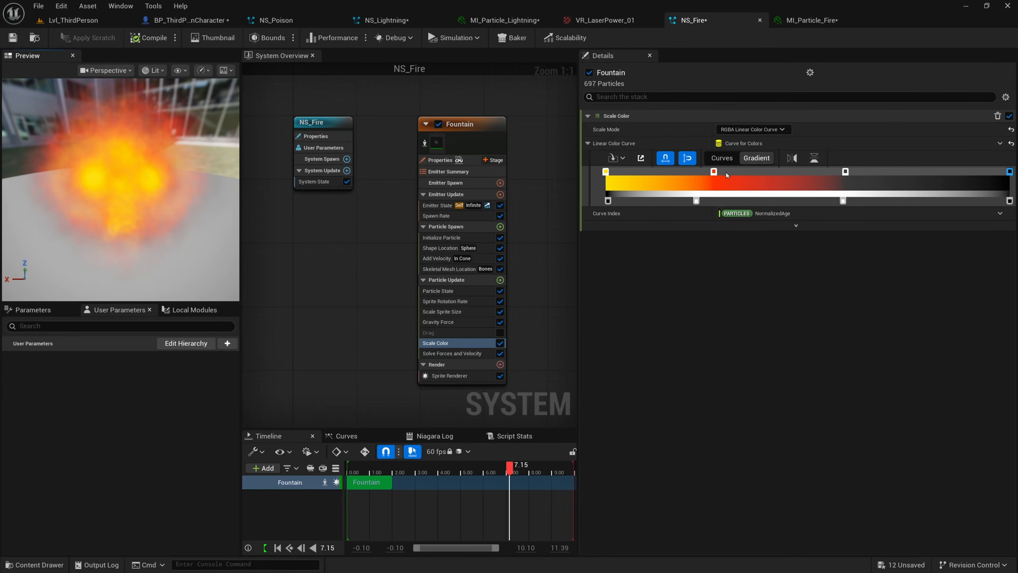
drag(715, 173, 706, 174)
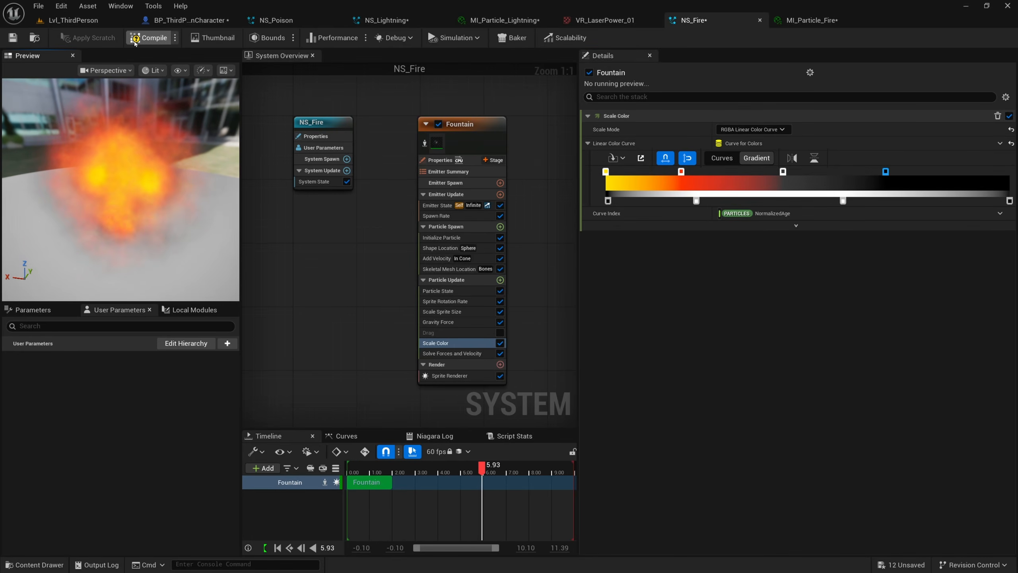
click(12, 38)
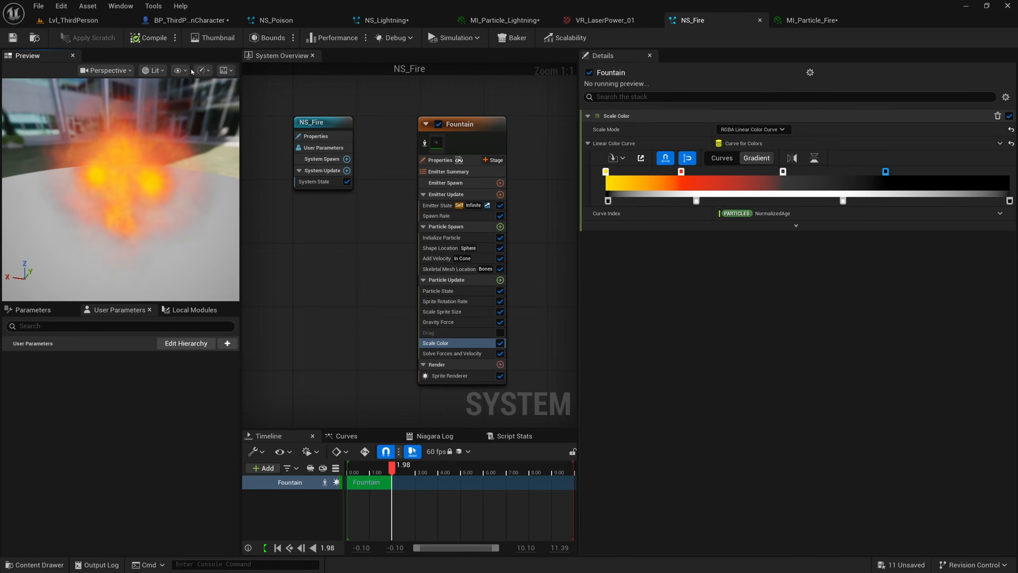
- In the Lvl_ThirdPerson level, duplicate BP_ThirdPersonCharacter2 and place the copy beside it at Y -550
click(88, 22)
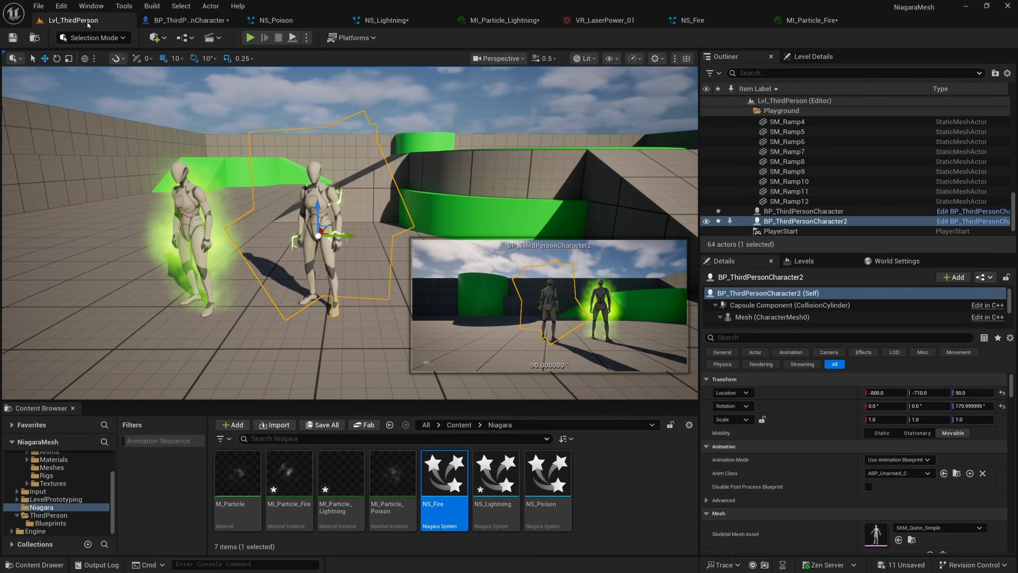
right_drag(348, 204, 348, 217)
key(s)
alt+drag(348, 204, 441, 203)
right_drag(525, 201, 525, 201)
key(w)
key(d)
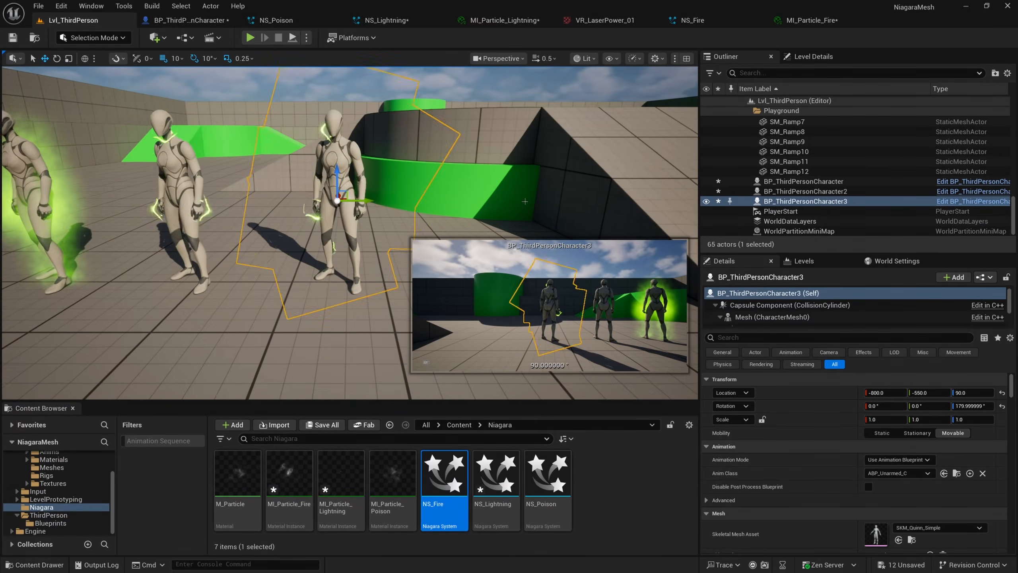
- Assign NS_Fire as the Niagara System Asset of the duplicated character's Niagara component
scroll(761, 314, down, 1)
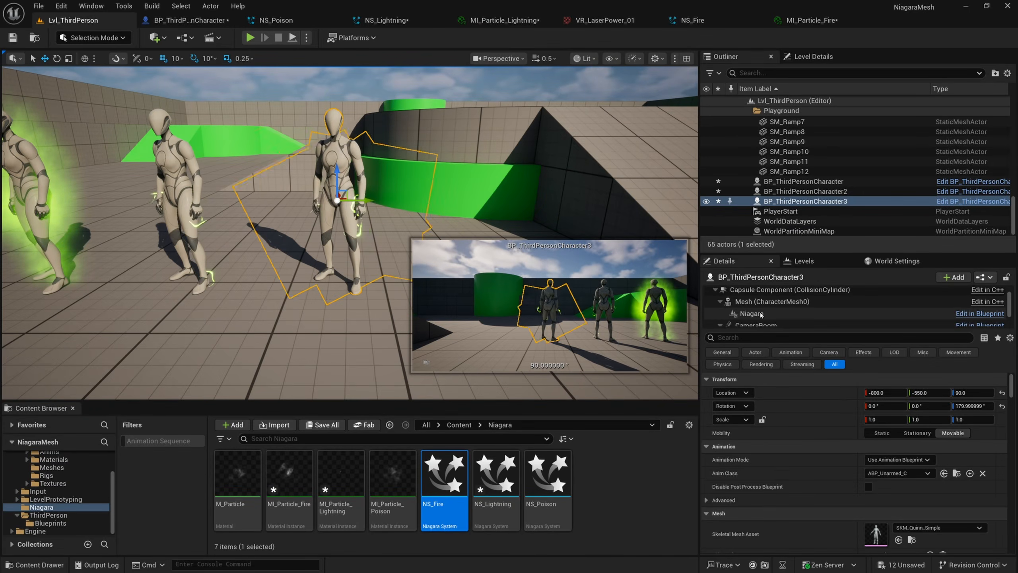
click(761, 314)
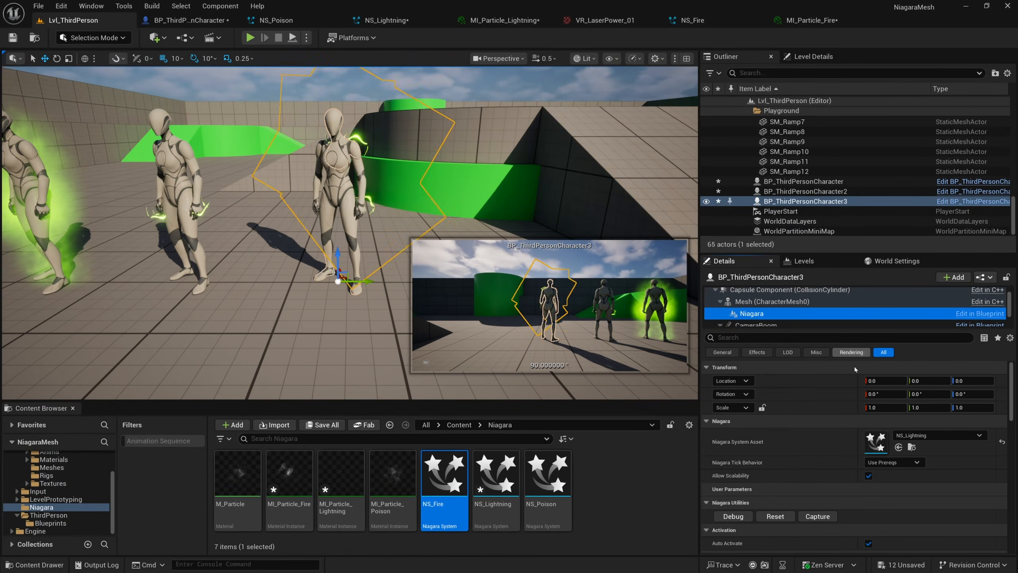
click(922, 435)
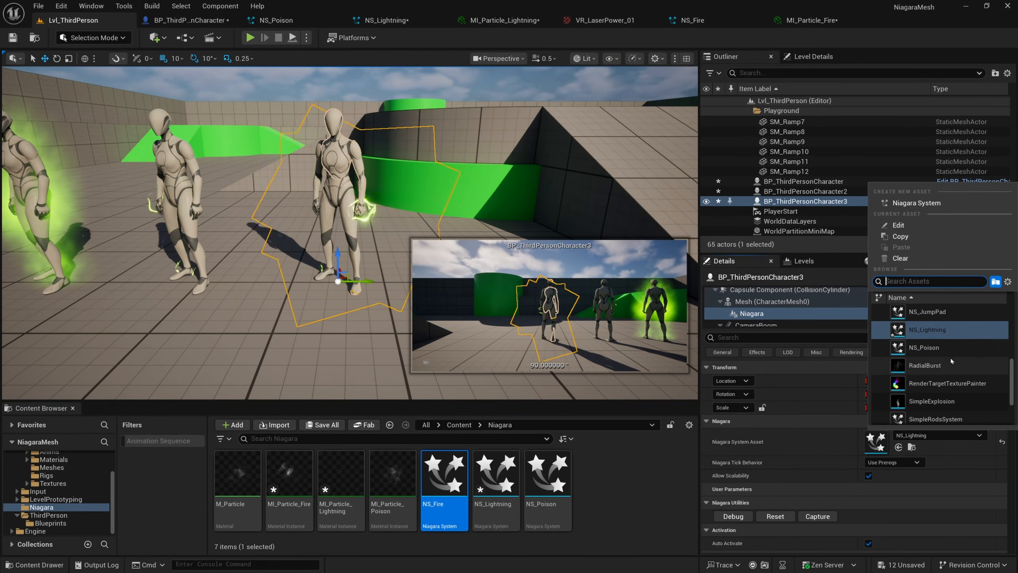
text(ns_)
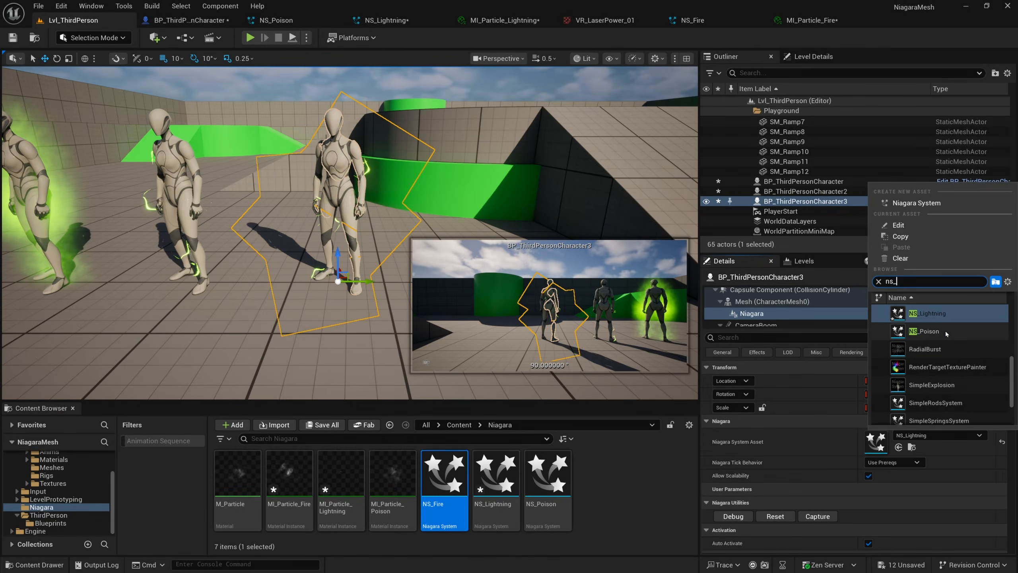
text(fire)
click(919, 314)
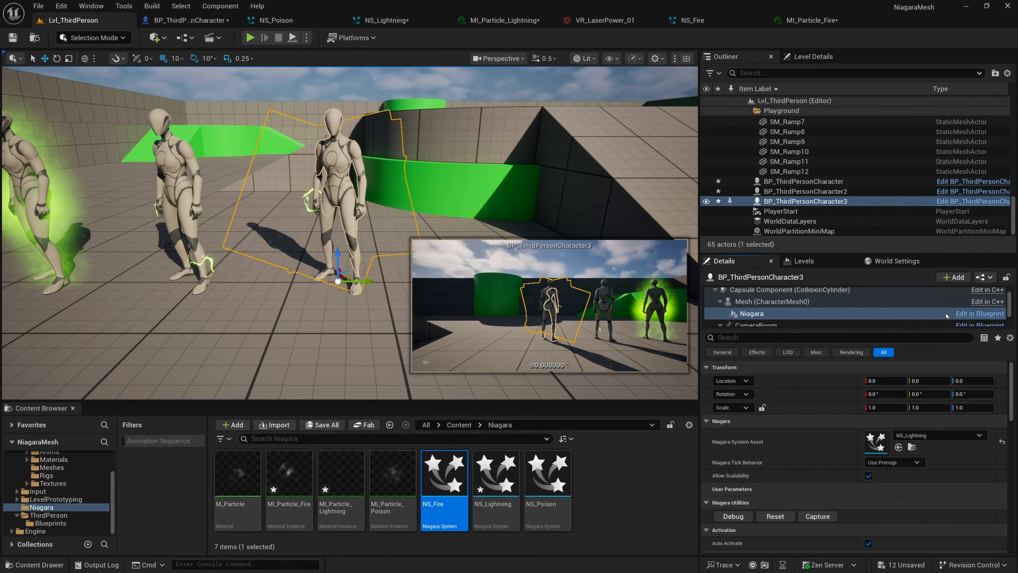
- Examine the fire effect on the third character from different viewpoints alongside the poison and lightning characters
click(509, 85)
key(s)
right_drag(509, 85, 550, 78)
key(a)
key(e)
key(w)
right_drag(529, 163, 529, 164)
key(a)
key(d)
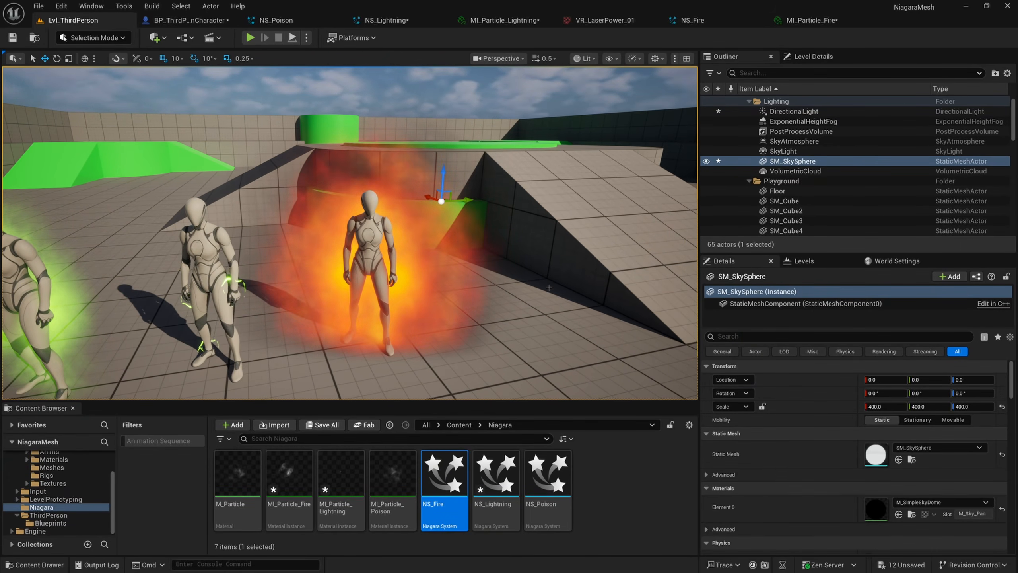
- In NS_Fire, set the Gravity Force Z value to 25 and check the effect in the level
double_click(465, 474)
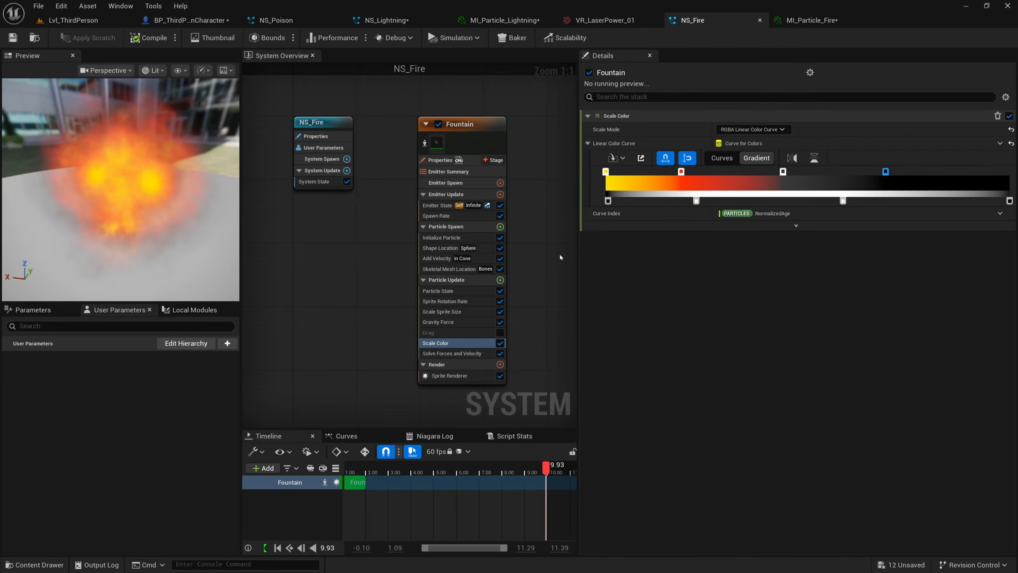
click(490, 322)
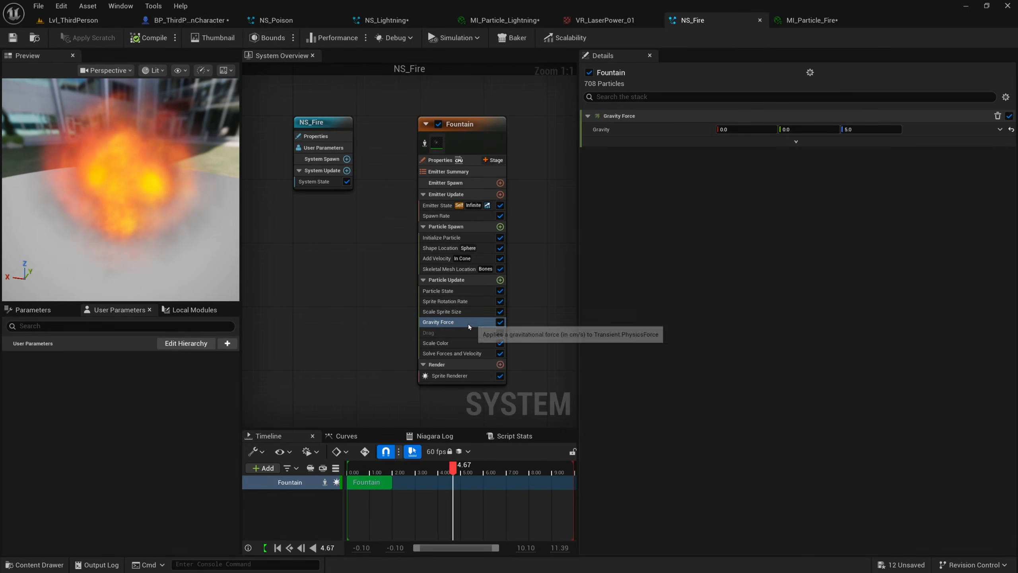
click(860, 129)
text(25)
key(Return)
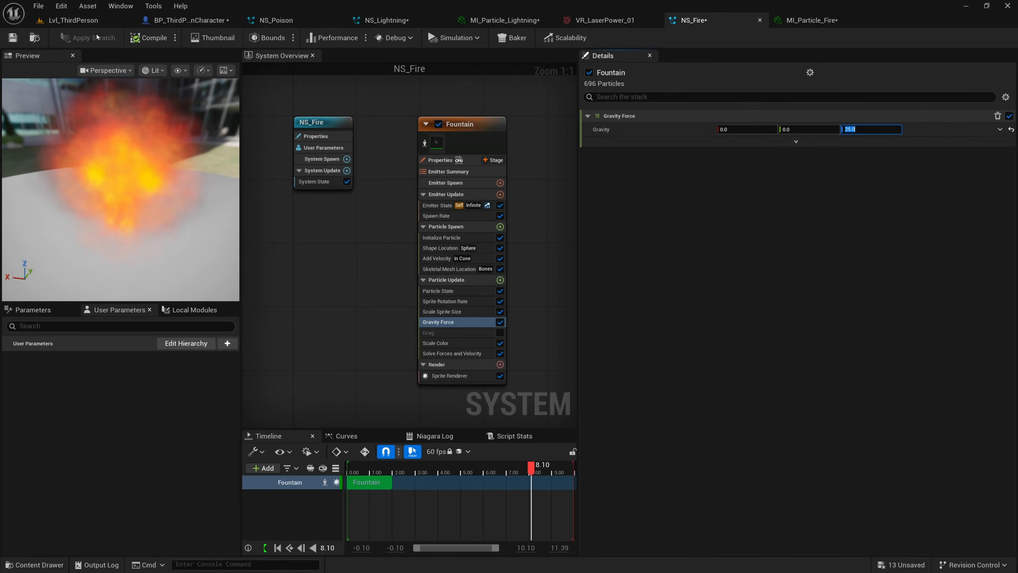
click(72, 20)
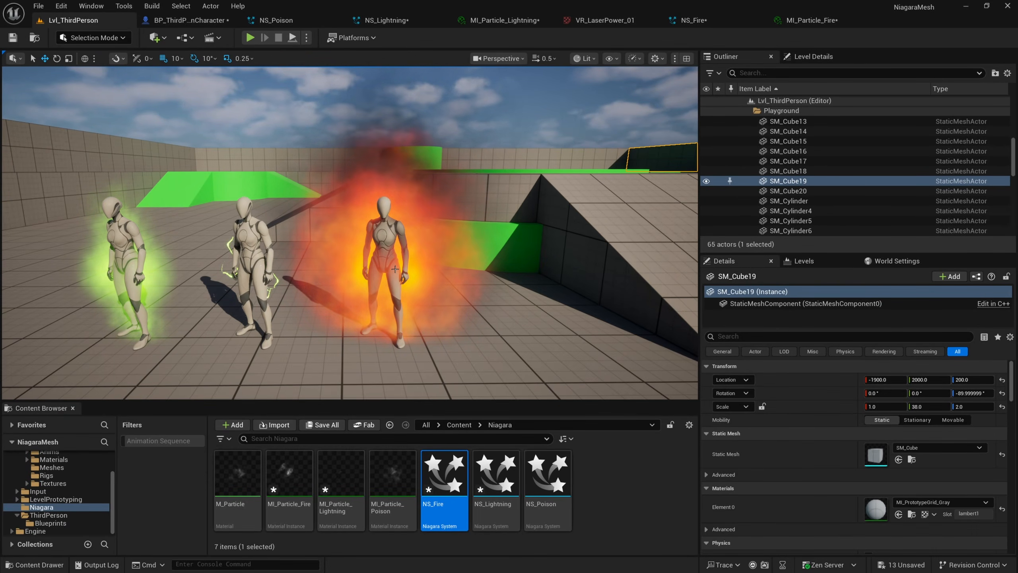
- Set the first key of the Scale Sprite Size curve in NS_Fire to value 0.4 and check the effect in the level
click(719, 22)
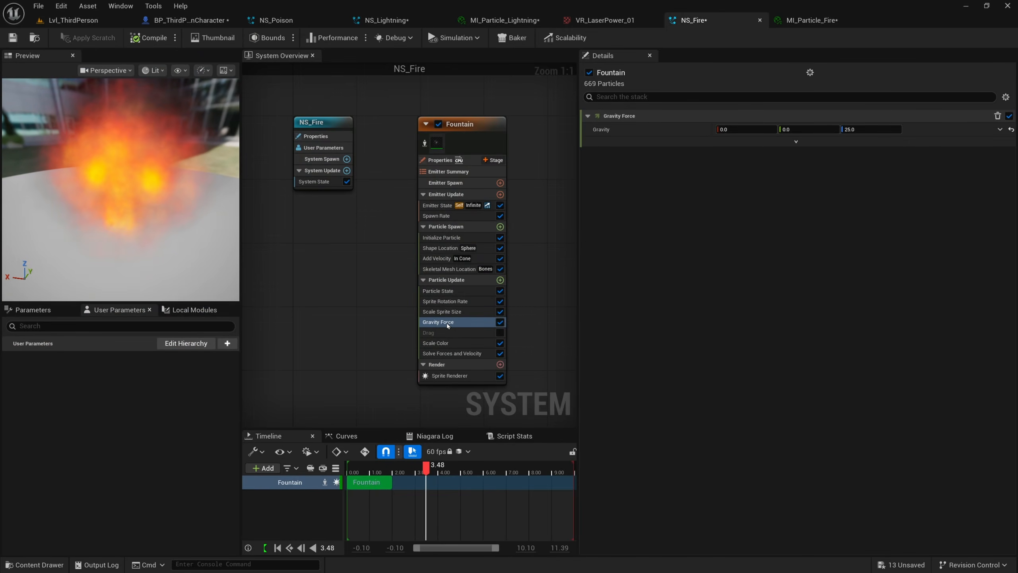
click(445, 312)
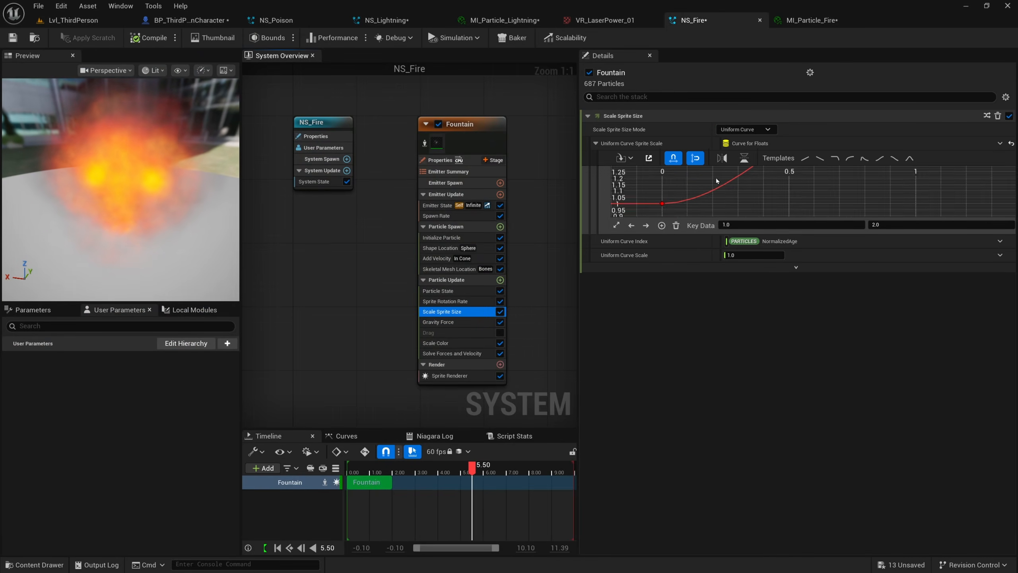
scroll(718, 181, down, 5)
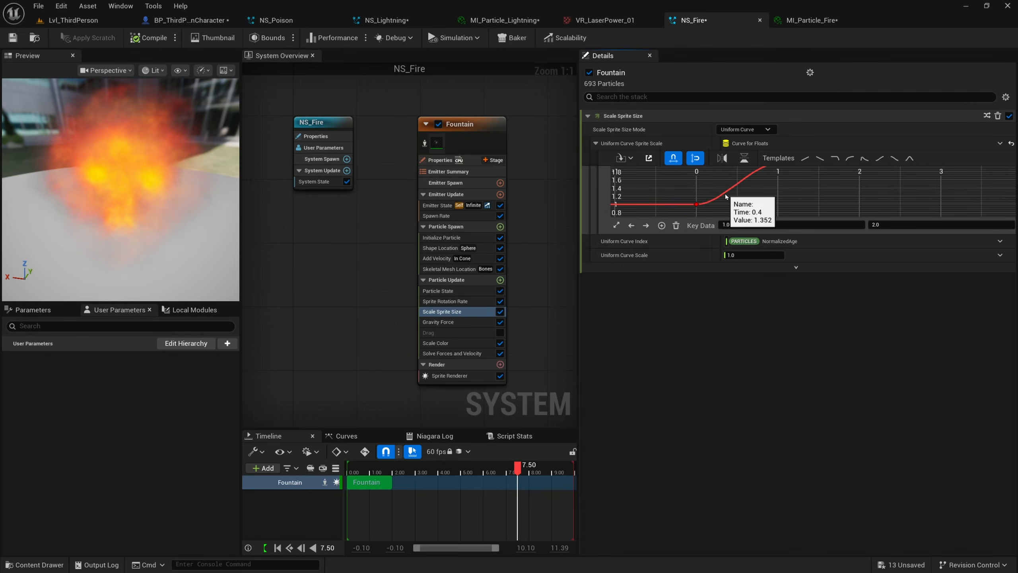
scroll(726, 196, down, 4)
scroll(743, 197, up, 2)
right_drag(758, 185, 791, 190)
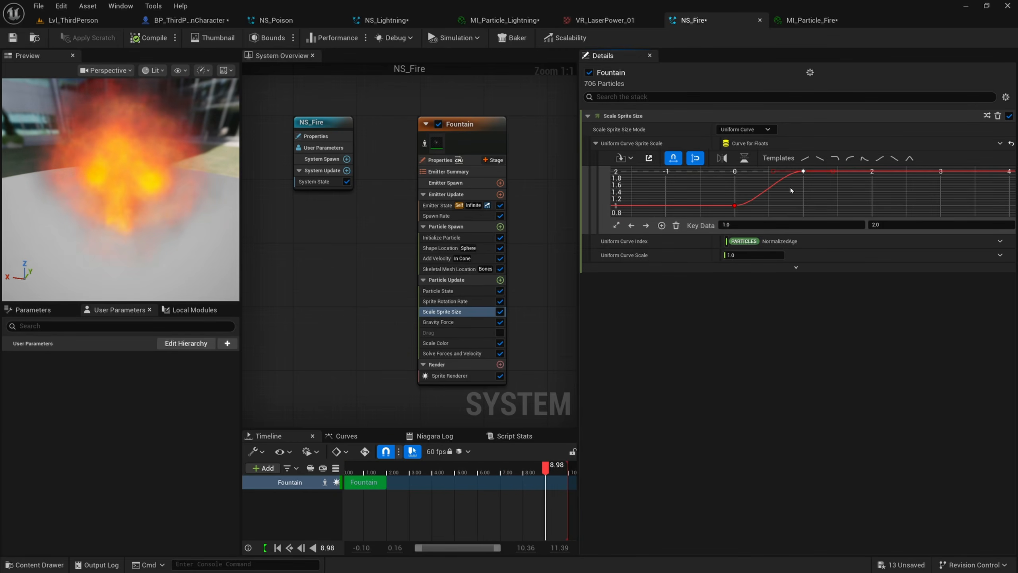
click(734, 205)
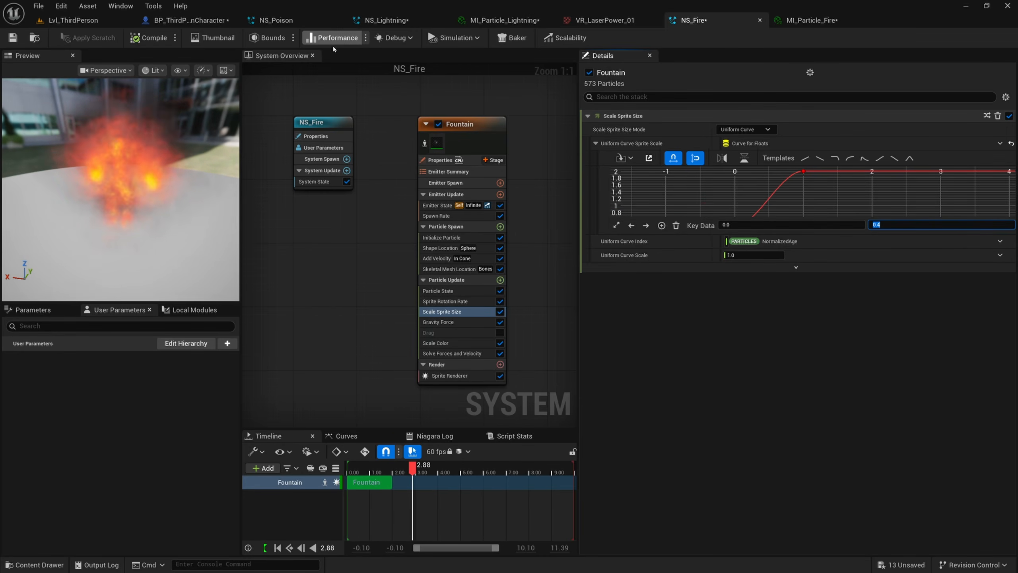
click(120, 21)
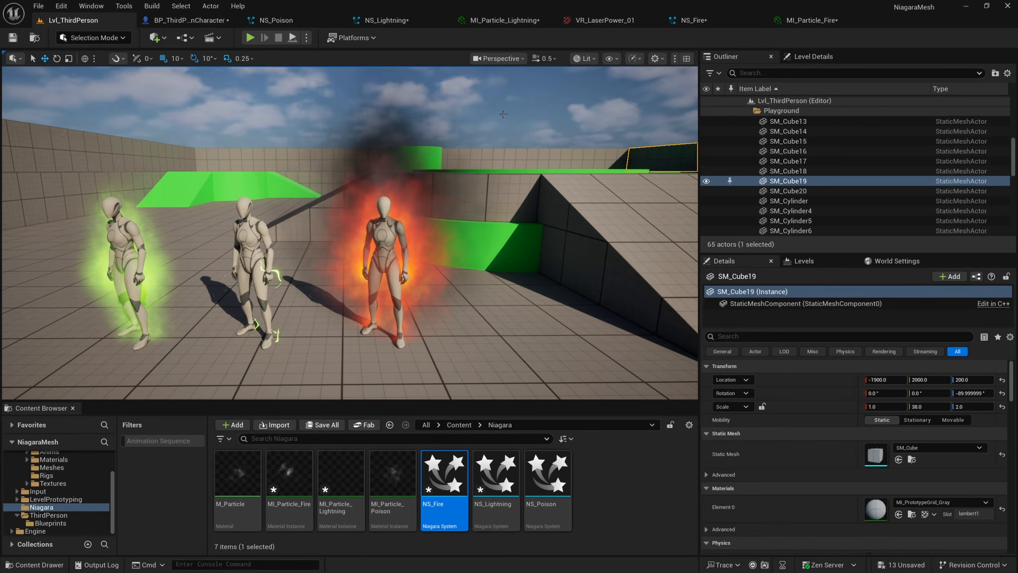
- Examine the fire character beside the poison and lightning characters from several viewpoints, including in an enlarged view
right_drag(361, 159, 361, 158)
key(d)
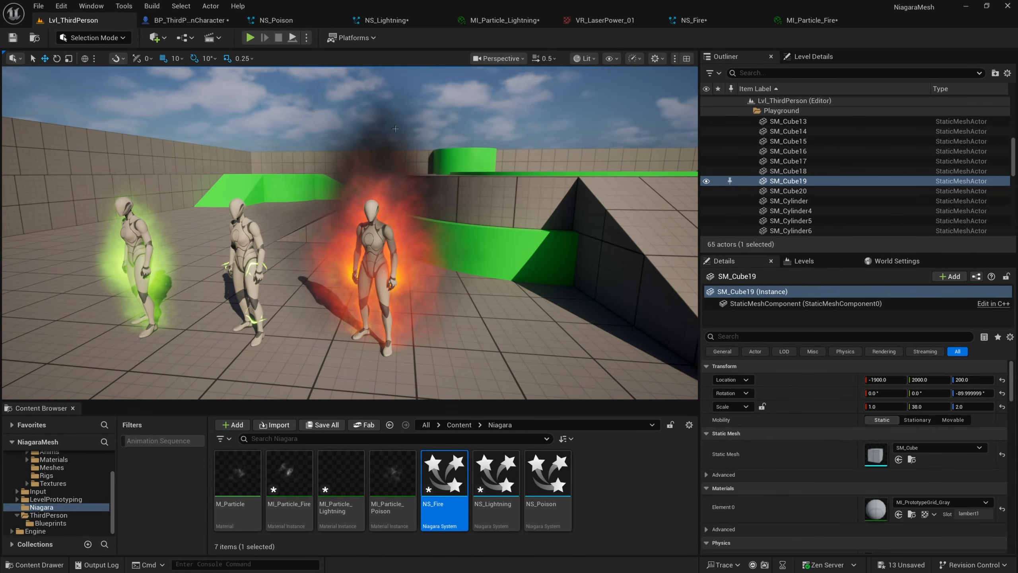
right_drag(395, 128, 395, 129)
key(w)
mouse_move(480, 159)
right_down()
mouse_move(457, 148)
mouse_move(497, 160)
mouse_move(473, 168)
mouse_move(490, 170)
mouse_move(430, 162)
mouse_move(446, 163)
right_up()
key(d)
key(s)
key(a)
key(a)
key(a)
key(a)
key(a)
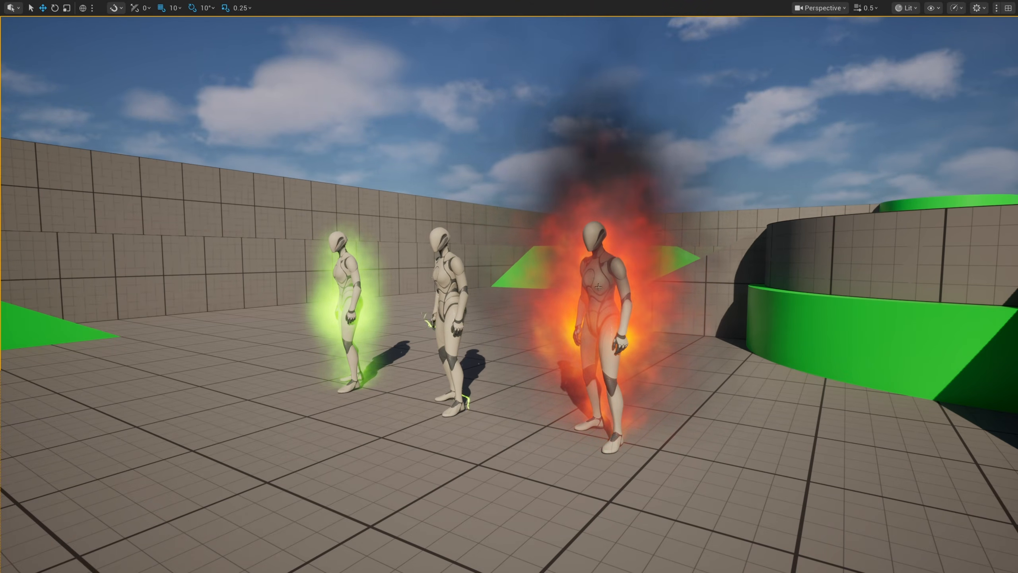
key(F11)
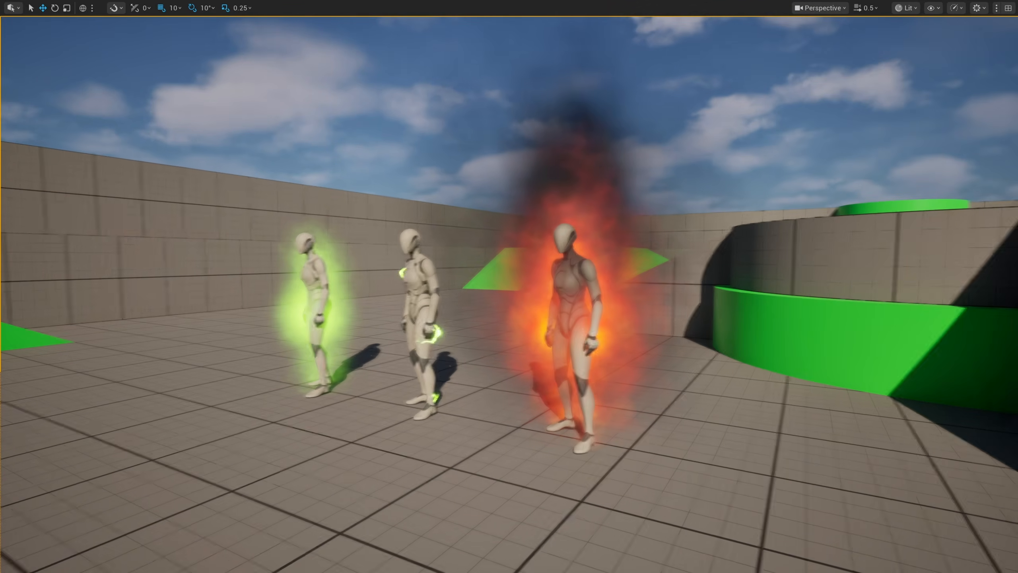
- Duplicate the Fountain emitter in NS_Fire and check the fire effect on the third character in the level
click(717, 20)
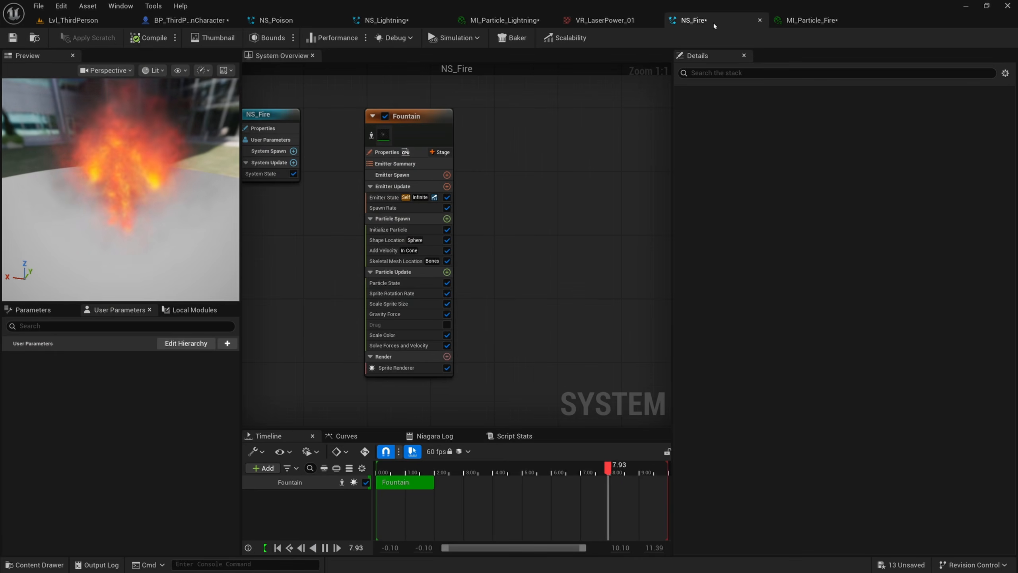
drag(495, 98, 416, 185)
key(ctrl+d)
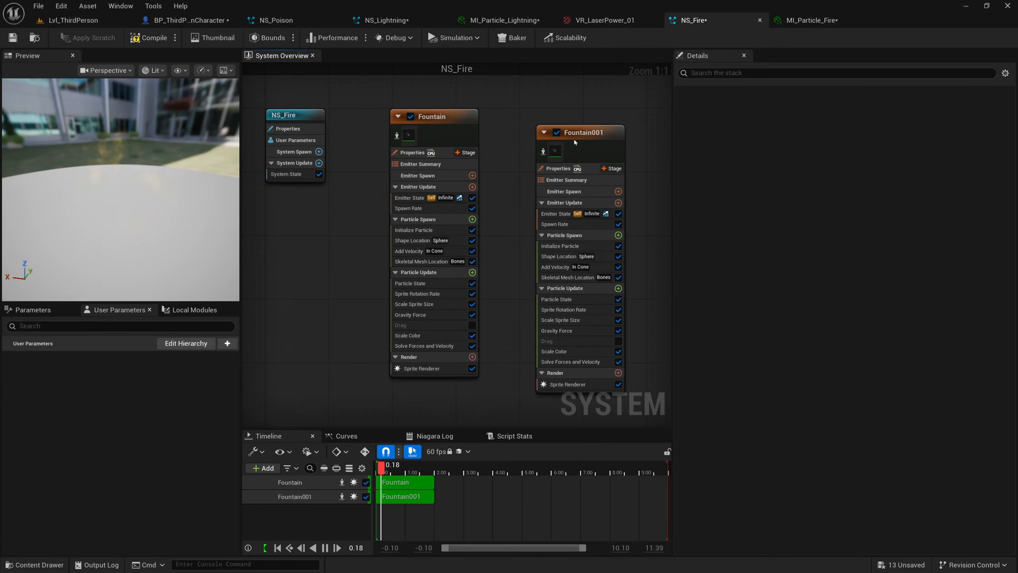
right_drag(497, 159, 468, 156)
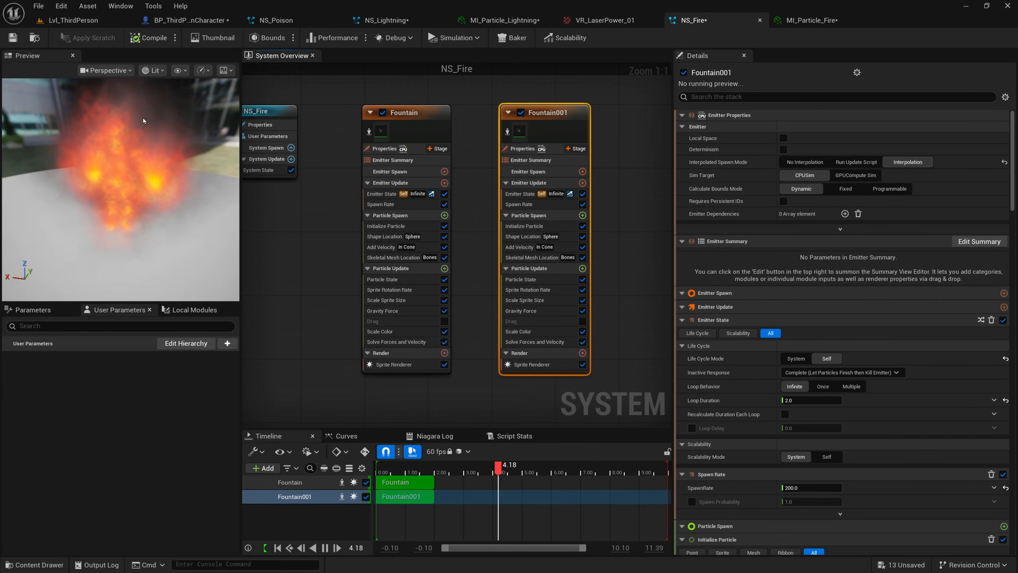
click(80, 20)
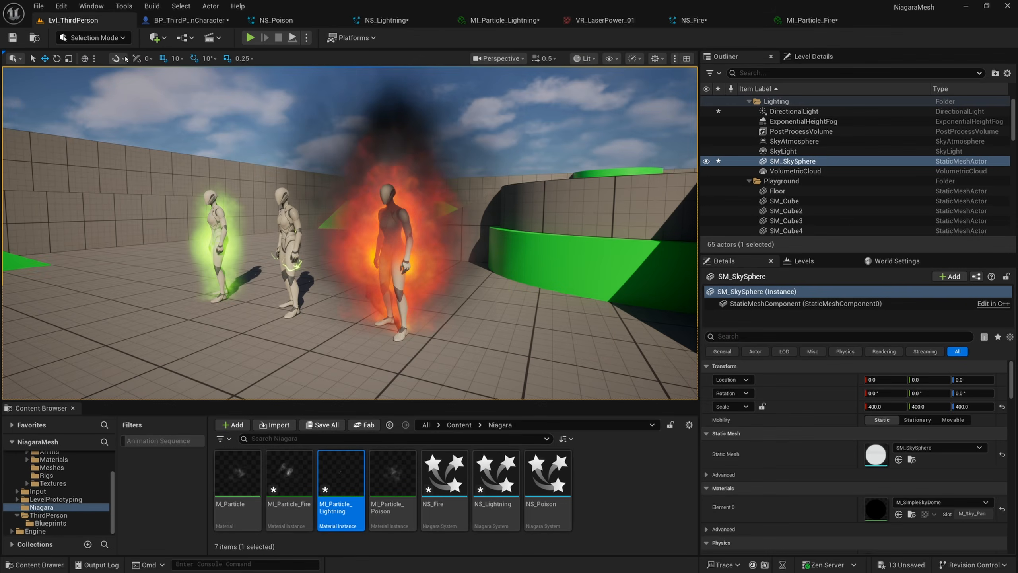
key(a)
mouse_move(350, 233)
right_down()
mouse_move(395, 234)
mouse_move(344, 233)
right_up()
key(d)
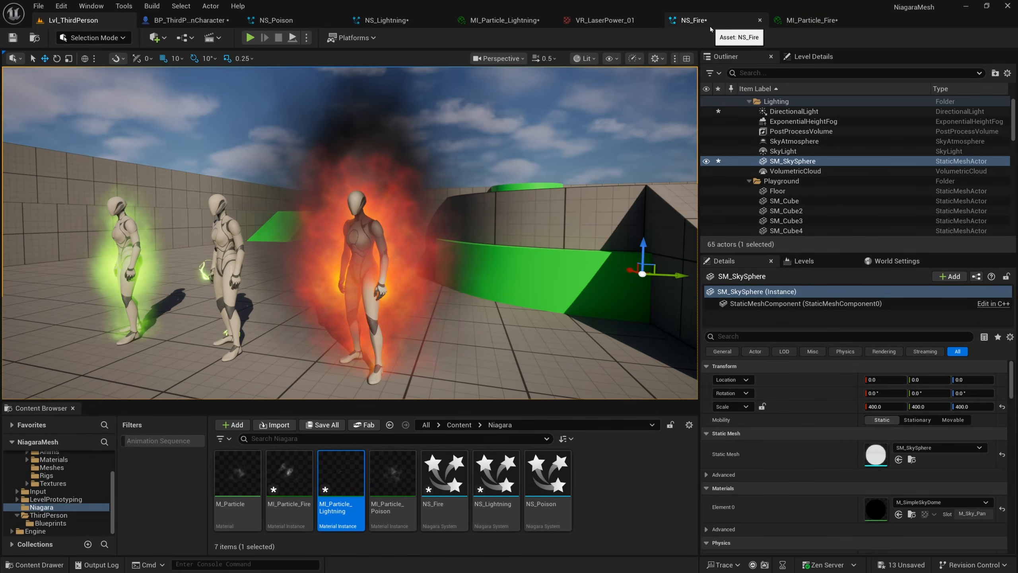
- In NS_Fire, set the SpawnRate of the duplicated Fountain emitter to 50
click(712, 29)
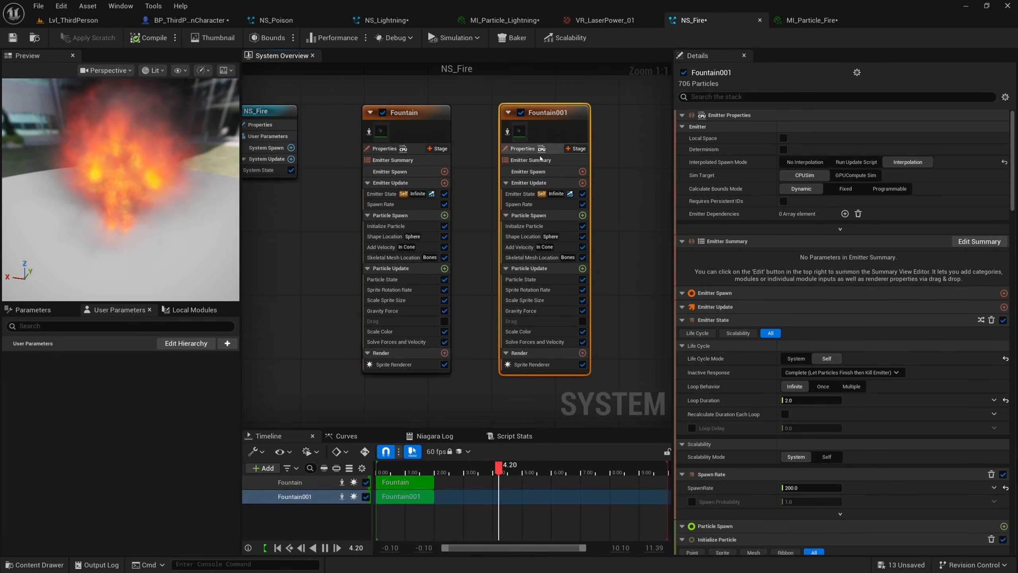
right_drag(606, 195, 544, 199)
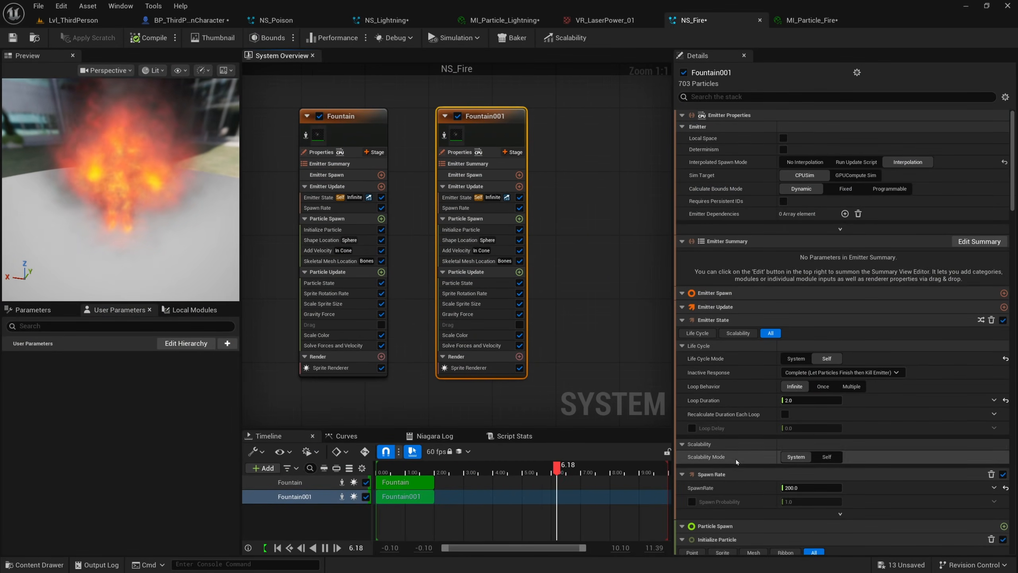
click(810, 487)
text(50)
key(Return)
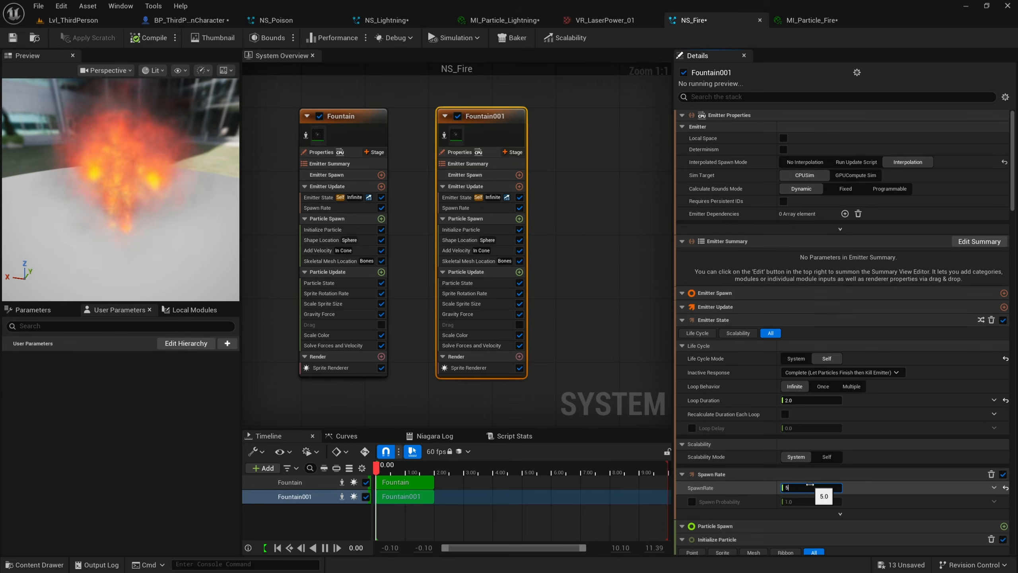
- Set the duplicated emitter's particle Lifetime Min to 2 and Lifetime Max to 3
scroll(814, 485, down, 10)
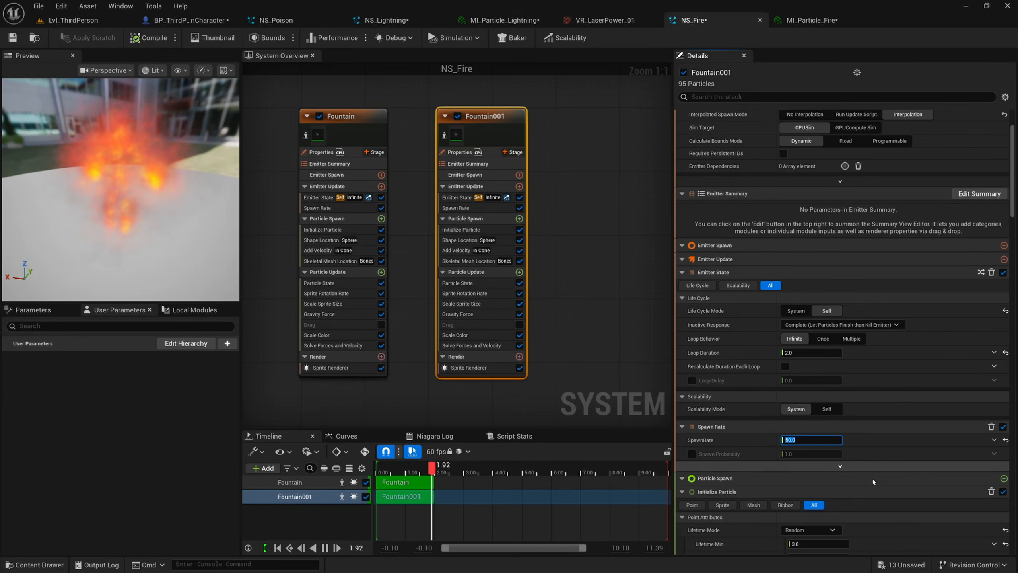
click(822, 369)
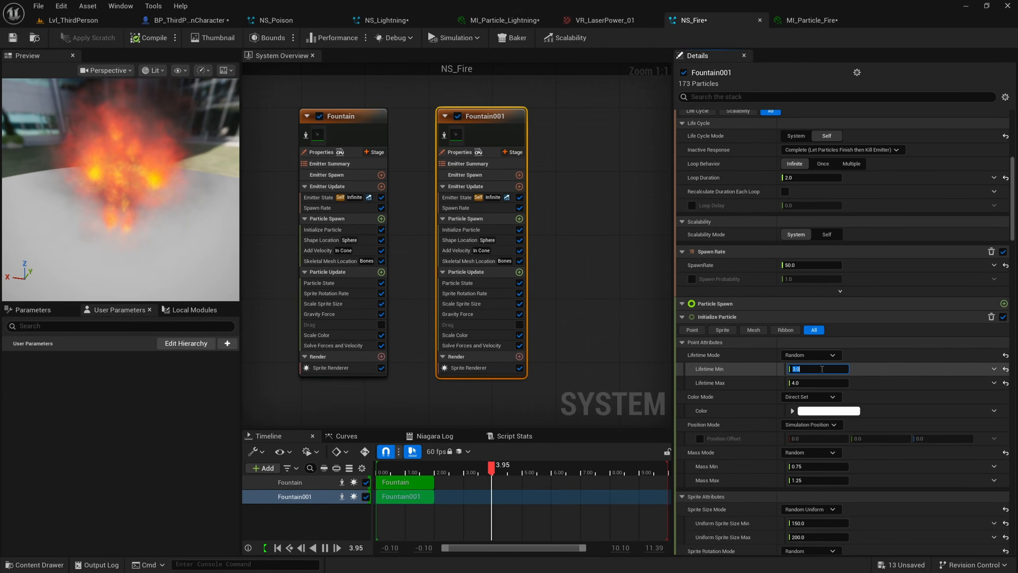
text(2)
key(Tab)
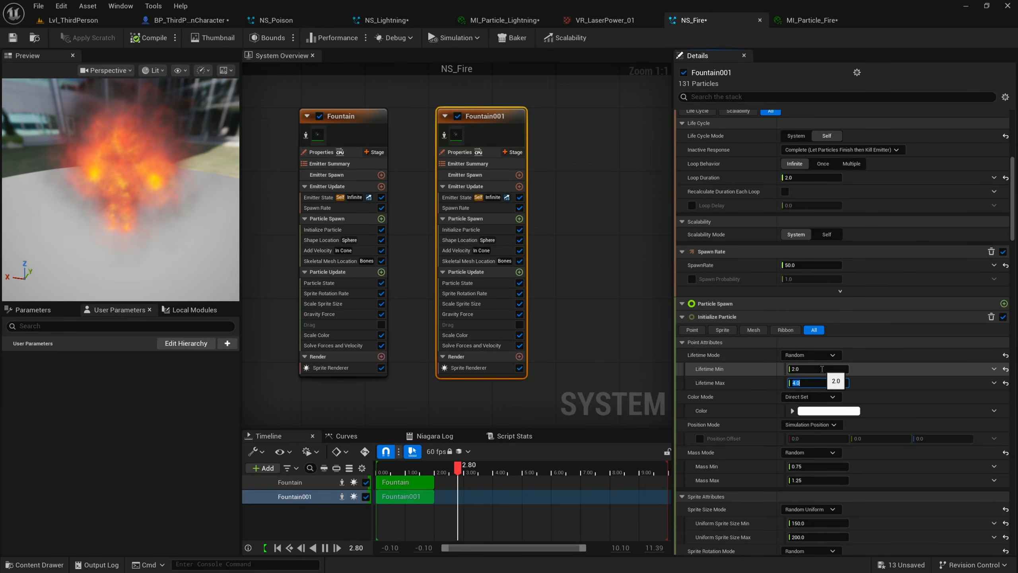
text(3)
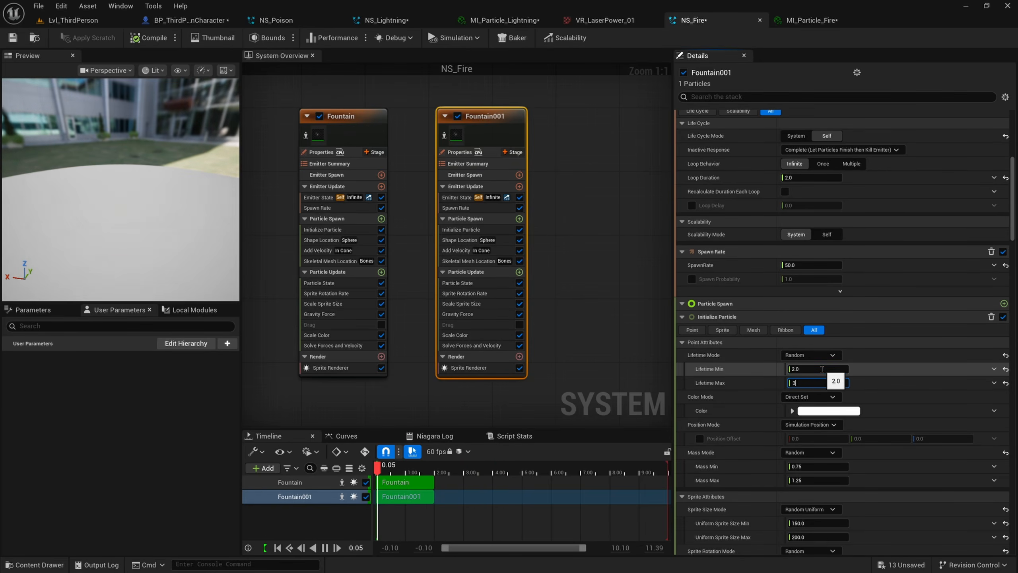
- Set the duplicated emitter's Uniform Sprite Size Min to 0.25 and Uniform Sprite Size Max to 0.75
scroll(861, 421, down, 3)
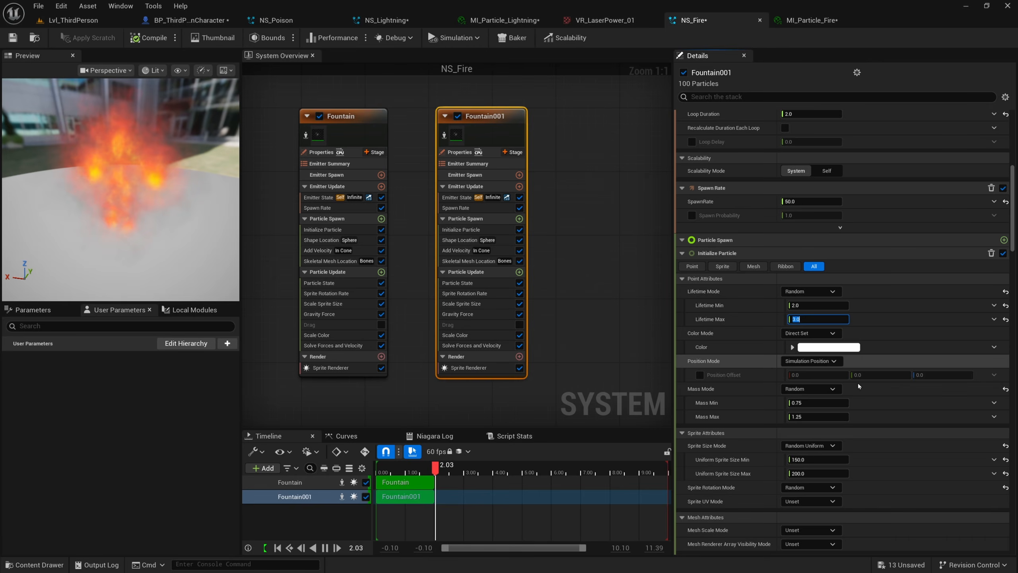
scroll(889, 446, down, 1)
click(807, 427)
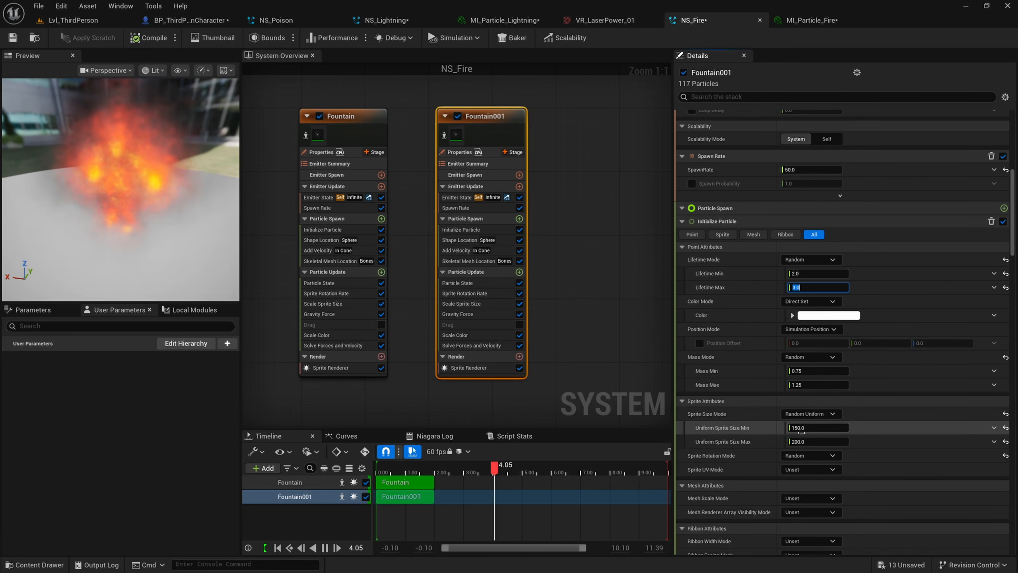
text(.25)
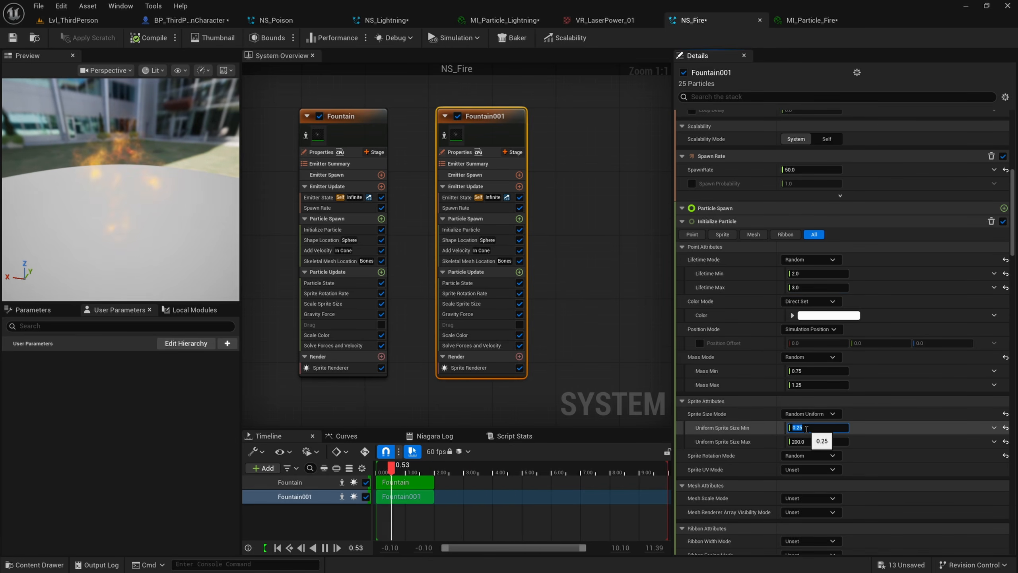
key(Tab)
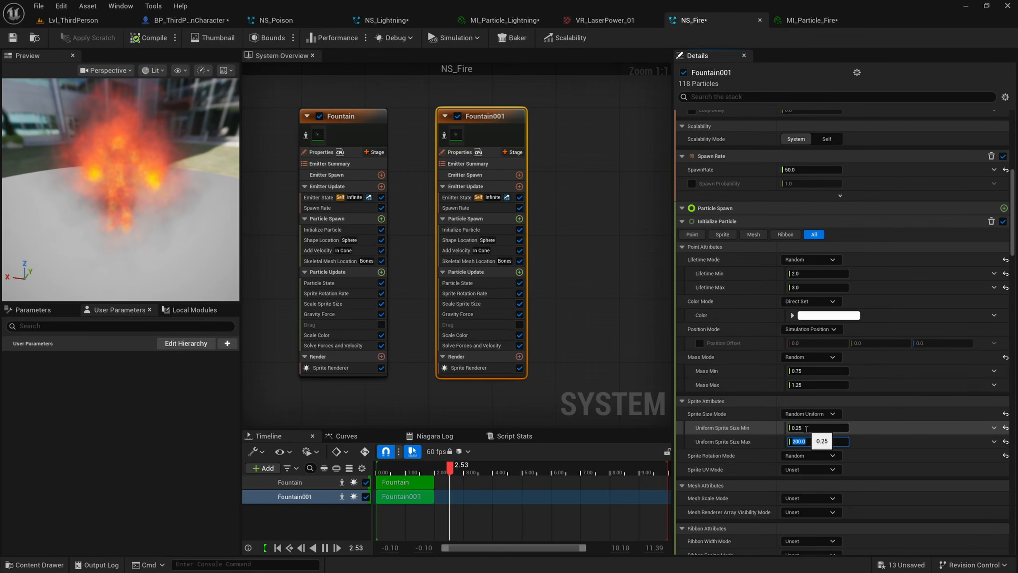
text(.5)
key(Return)
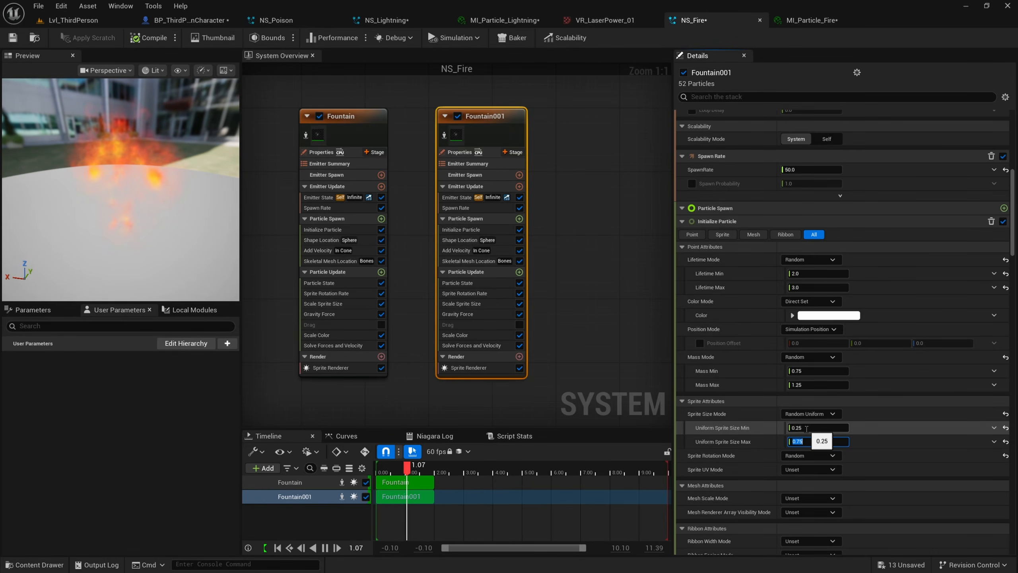
click(806, 428)
scroll(806, 429, down, 2)
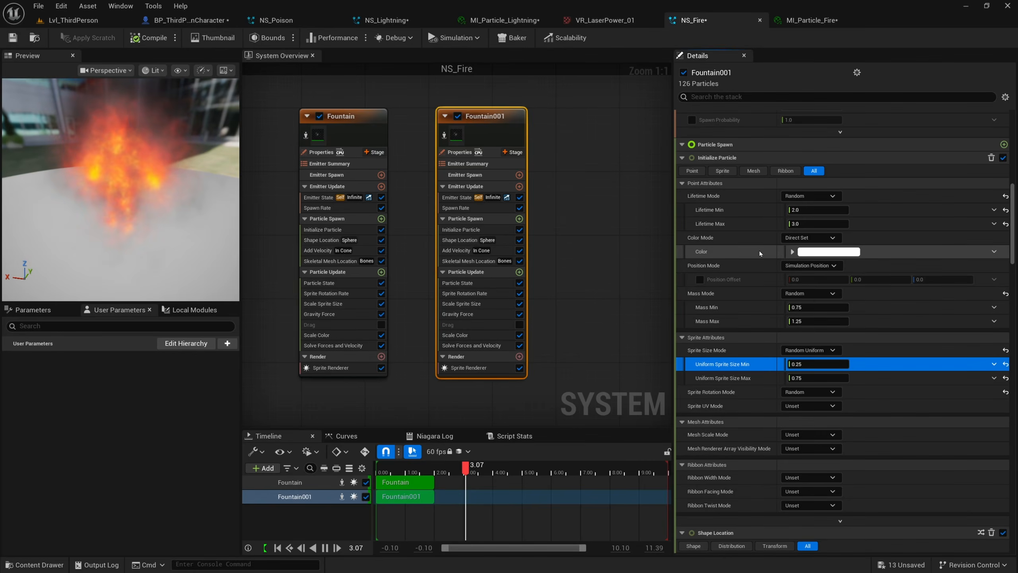
- Set the Gravity Force Z value of the duplicated emitter to 50
scroll(761, 355, up, 2)
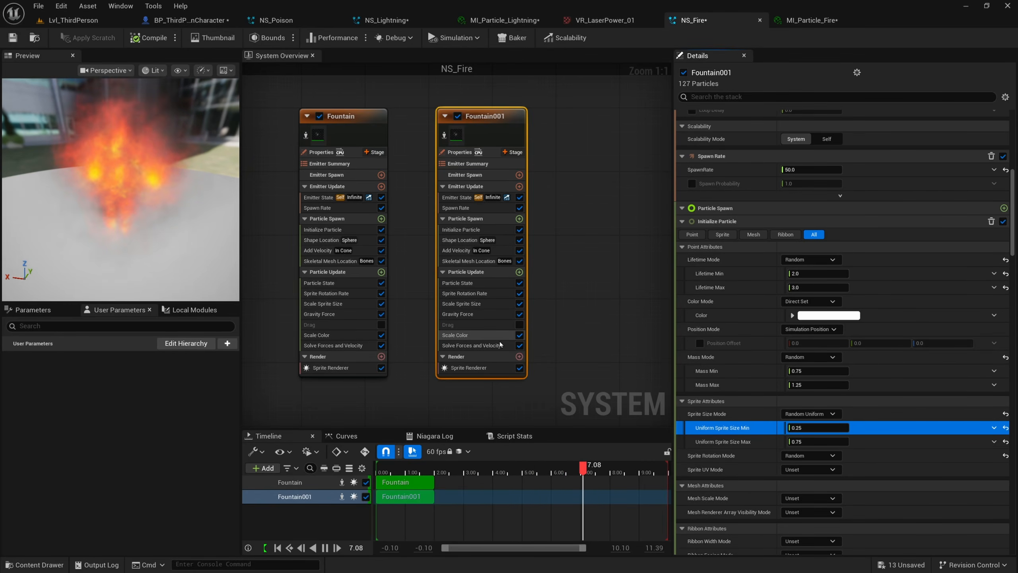
click(478, 316)
click(926, 131)
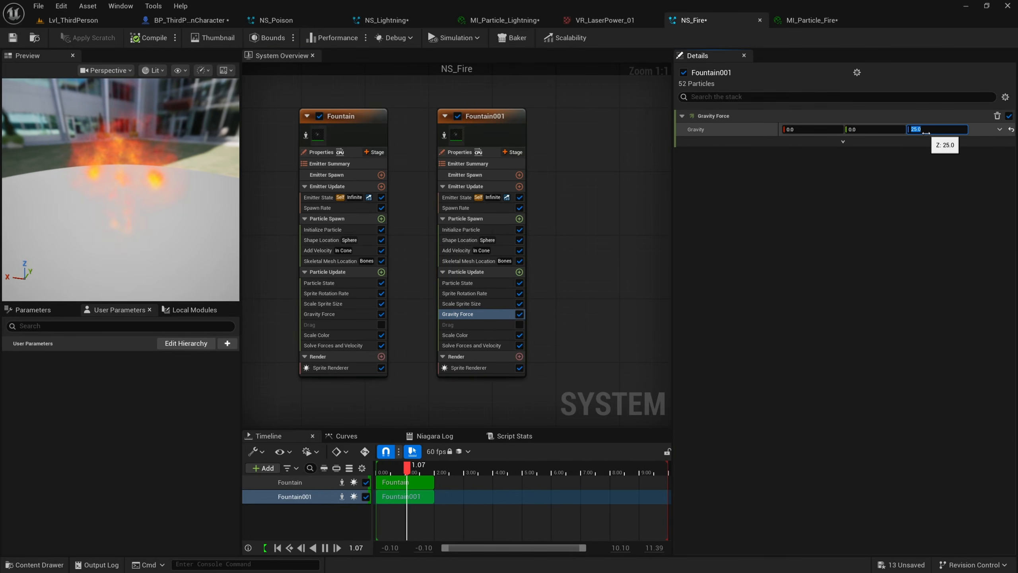
text(50)
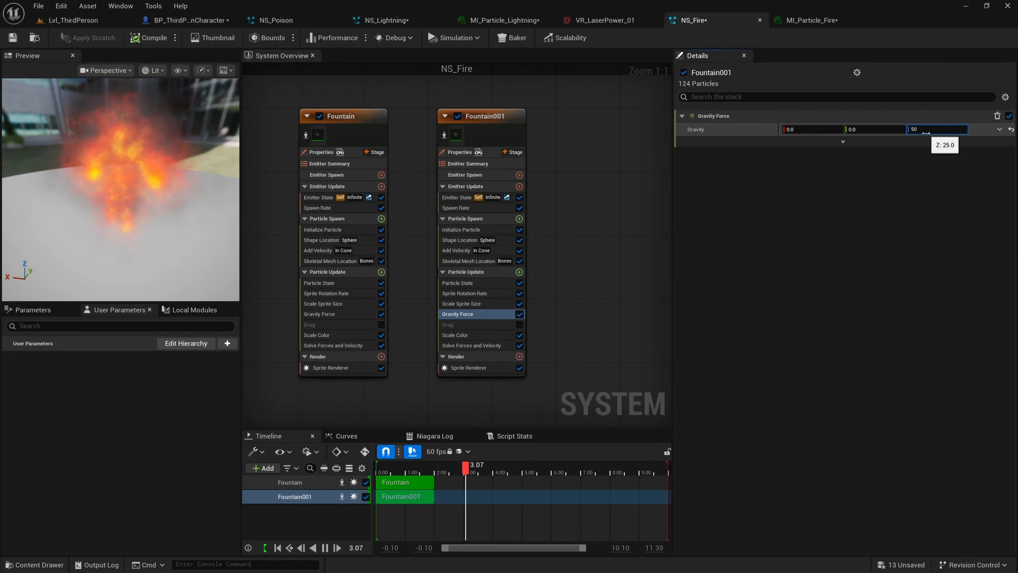
key(Return)
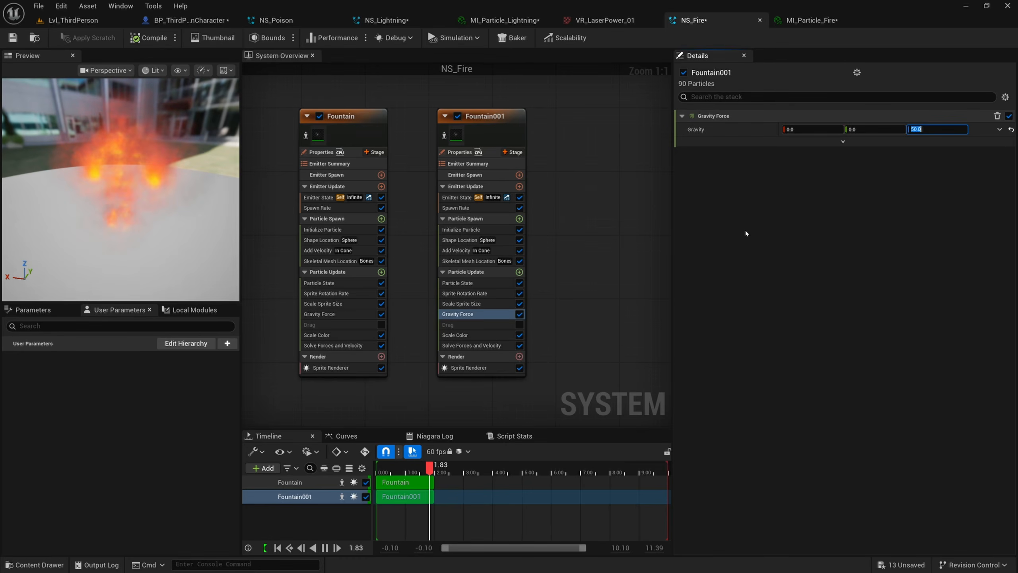
- Delete every color key except the first yellow one from the duplicated emitter's Scale Color gradient
click(472, 336)
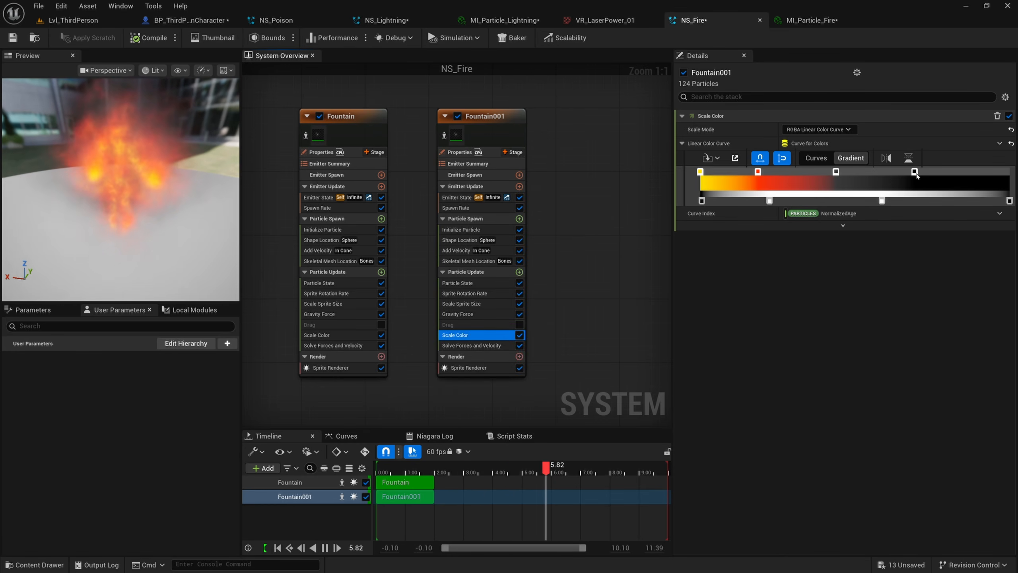
click(915, 173)
key(Delete)
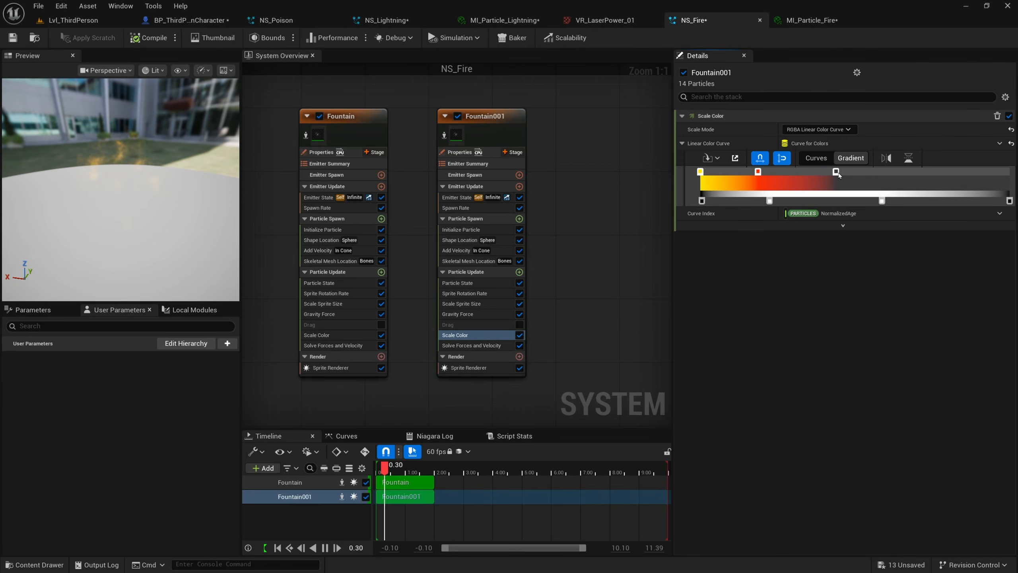
key(Delete)
click(757, 172)
key(Delete)
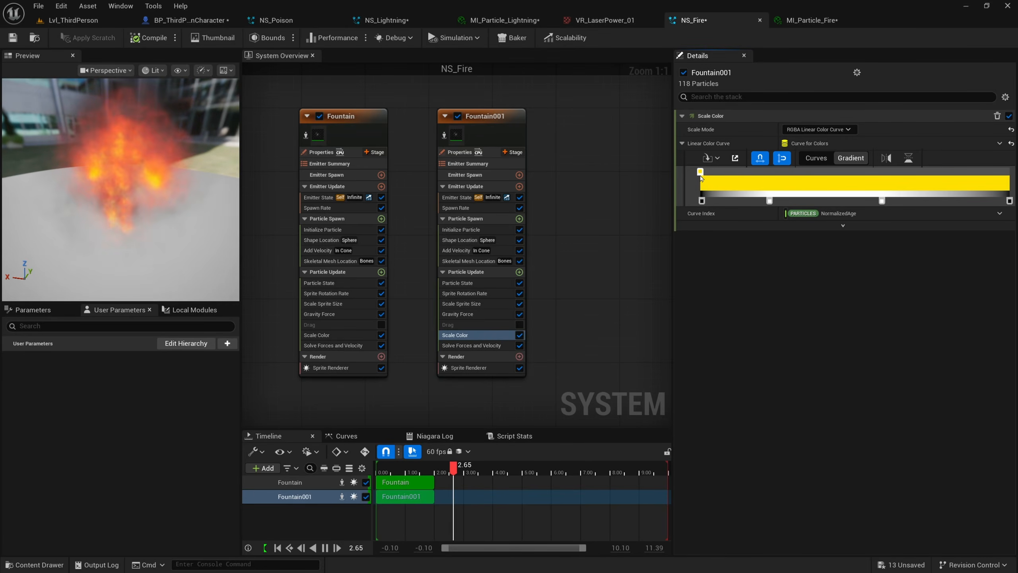
- Raise the brightness value (V) of the yellow Scale Color key to 2000 for glowing sparks
double_click(700, 172)
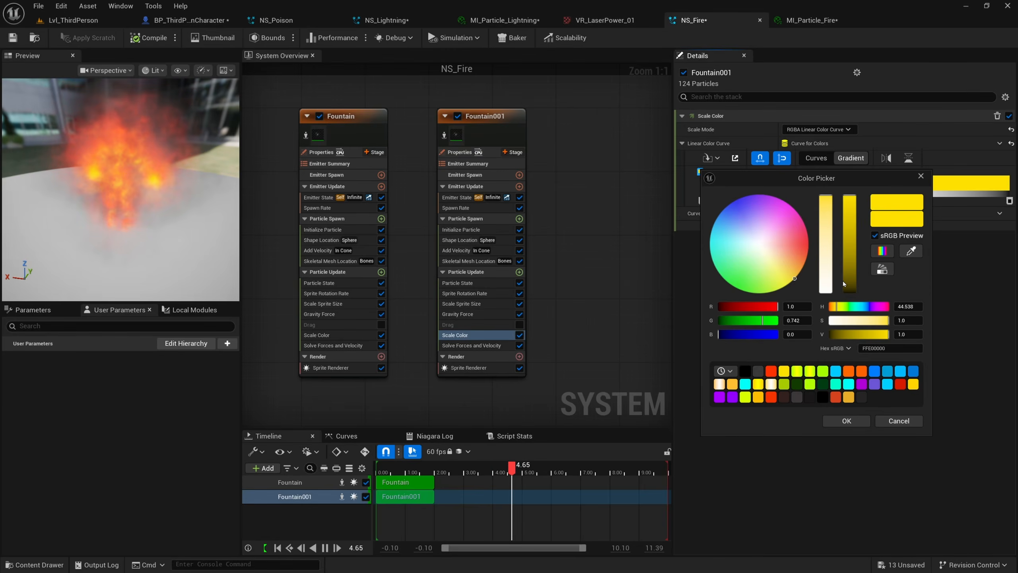
click(910, 333)
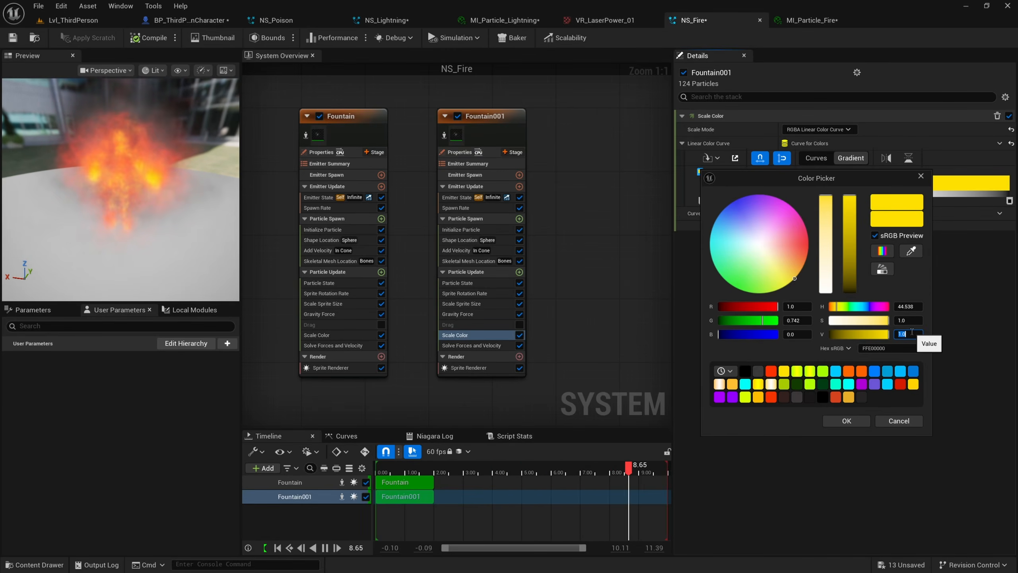
text(2000)
key(Return)
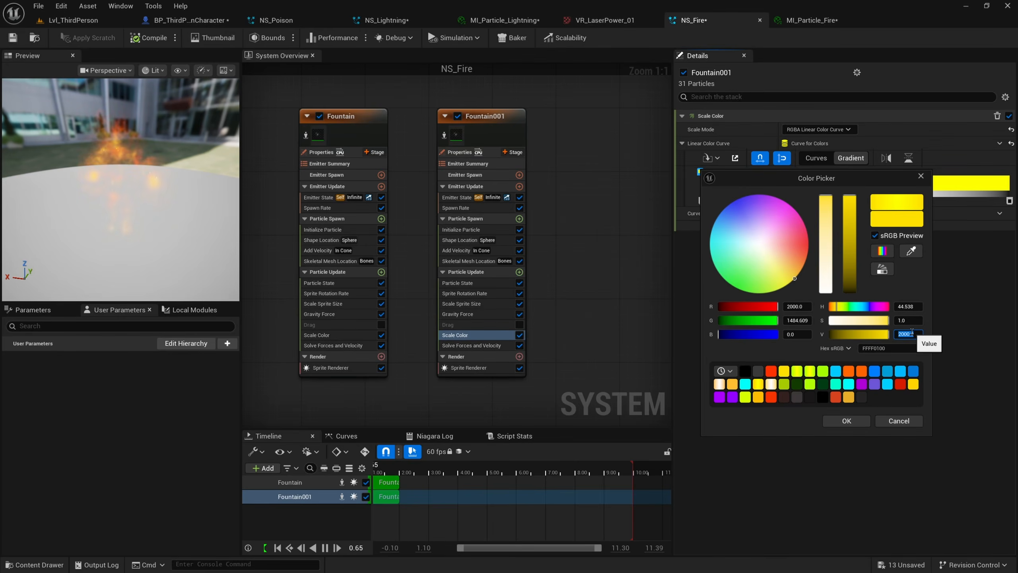
click(847, 421)
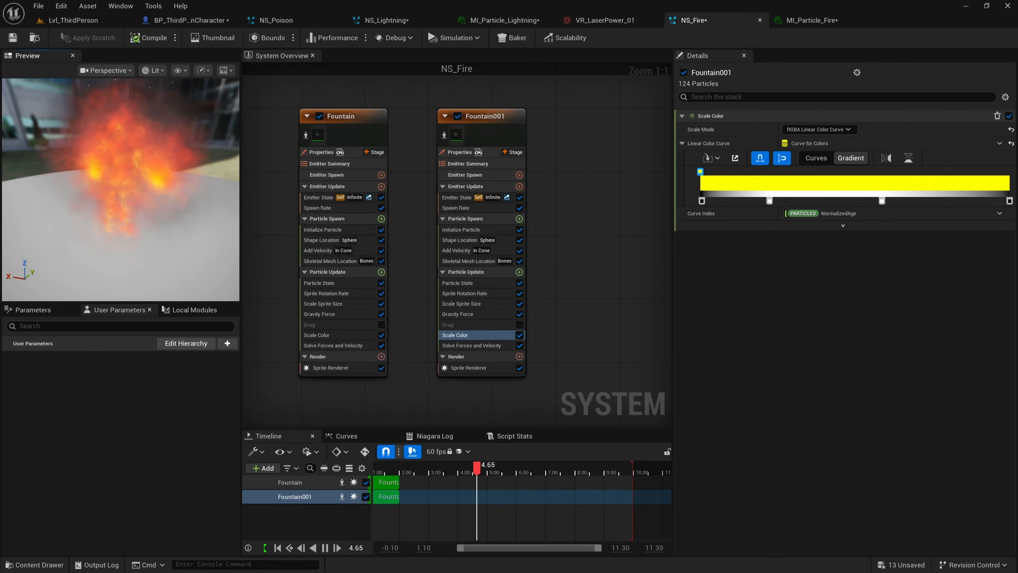
- Examine the sparks in the NS_Fire preview and on the burning character in the level
drag(178, 179, 181, 169)
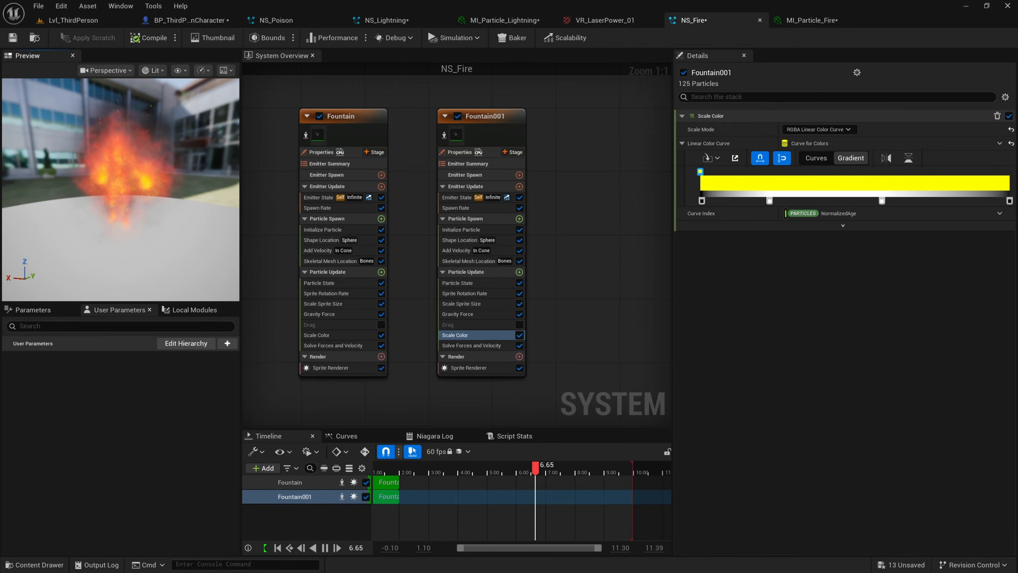
click(95, 25)
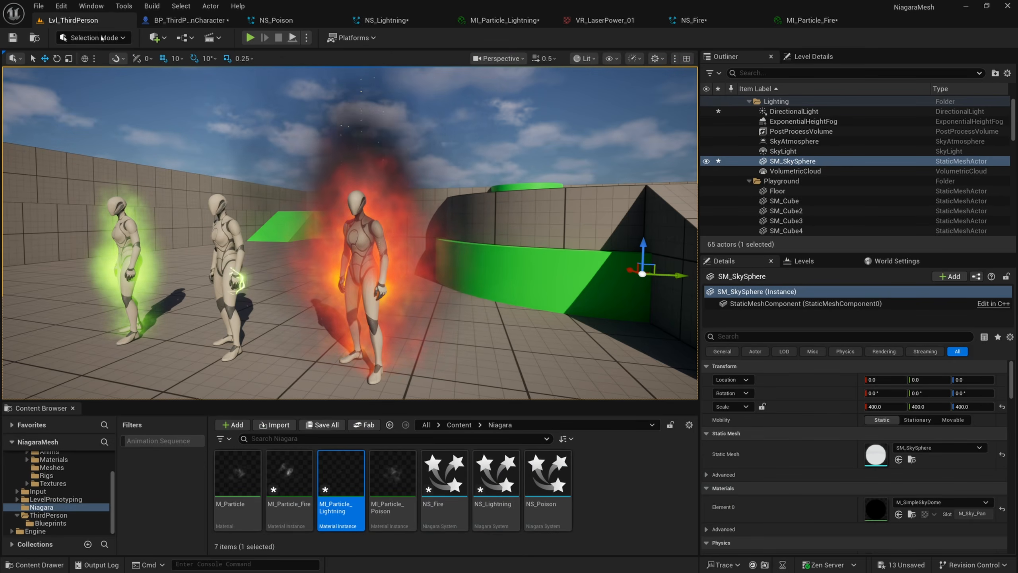
right_drag(349, 232, 317, 232)
key(w)
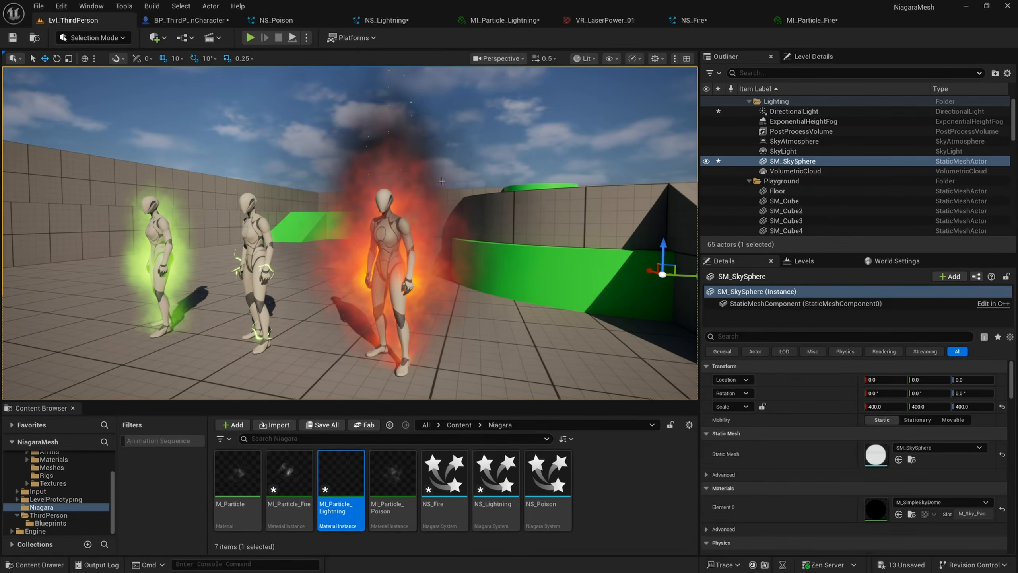
- Set both the minimum and maximum Velocity Speed of the duplicated NS_Fire emitter's Add Velocity module to 25
click(706, 20)
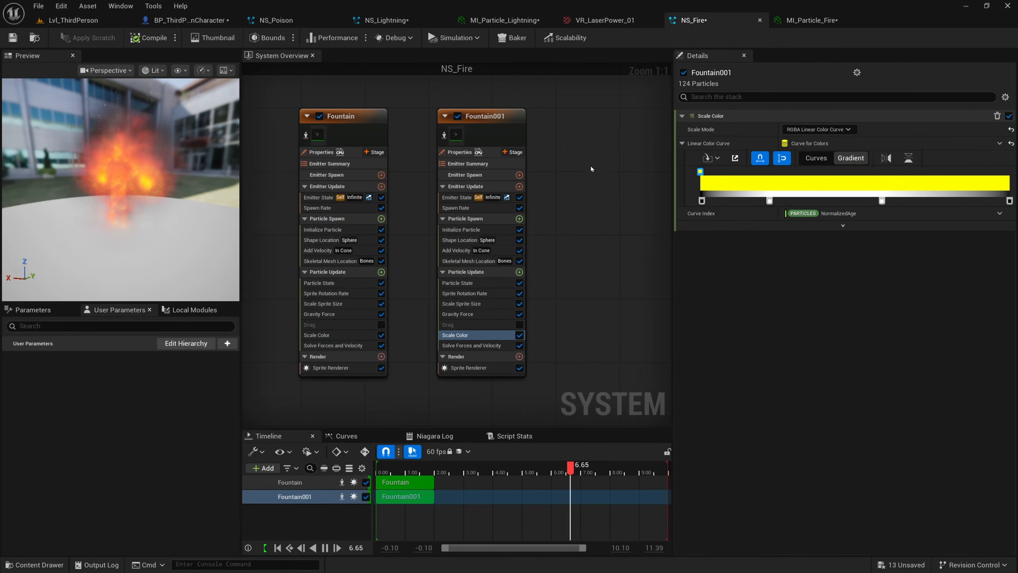
click(461, 248)
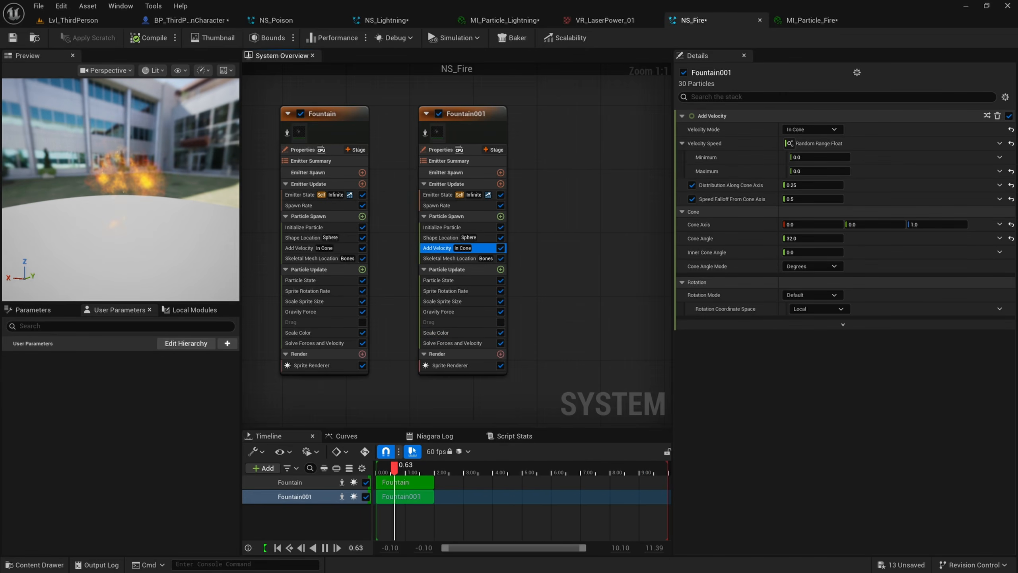
click(891, 171)
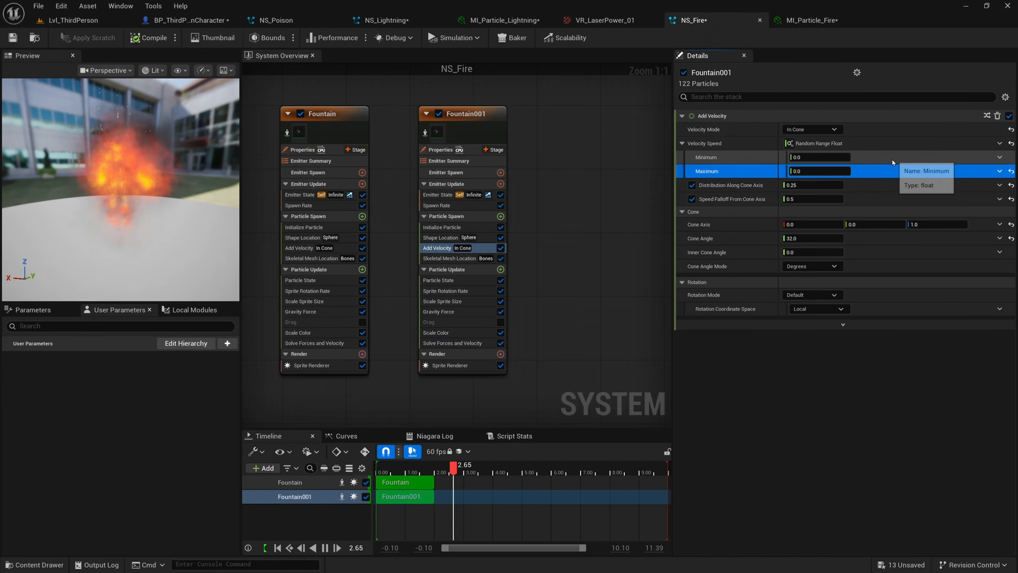
click(818, 157)
text(25)
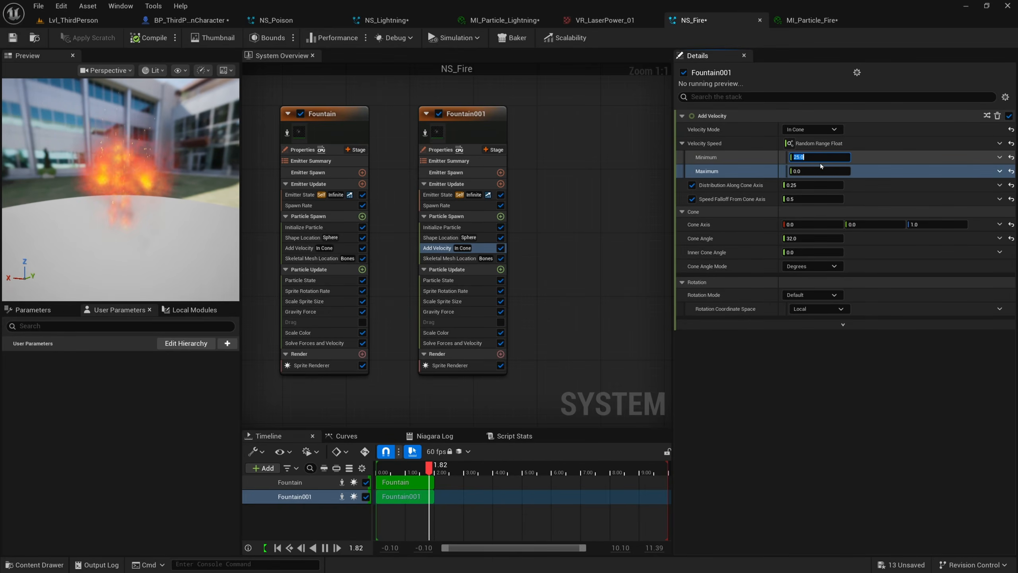
click(814, 171)
text(25)
key(Return)
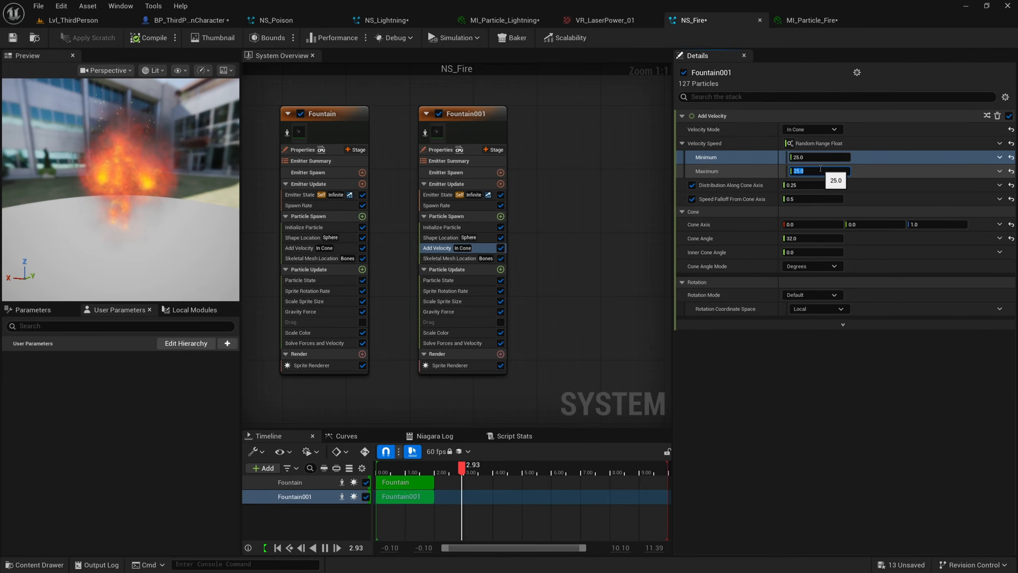
- Switch the duplicated emitter's Velocity Mode to From Point and inspect the particle spread from above in the preview
click(813, 130)
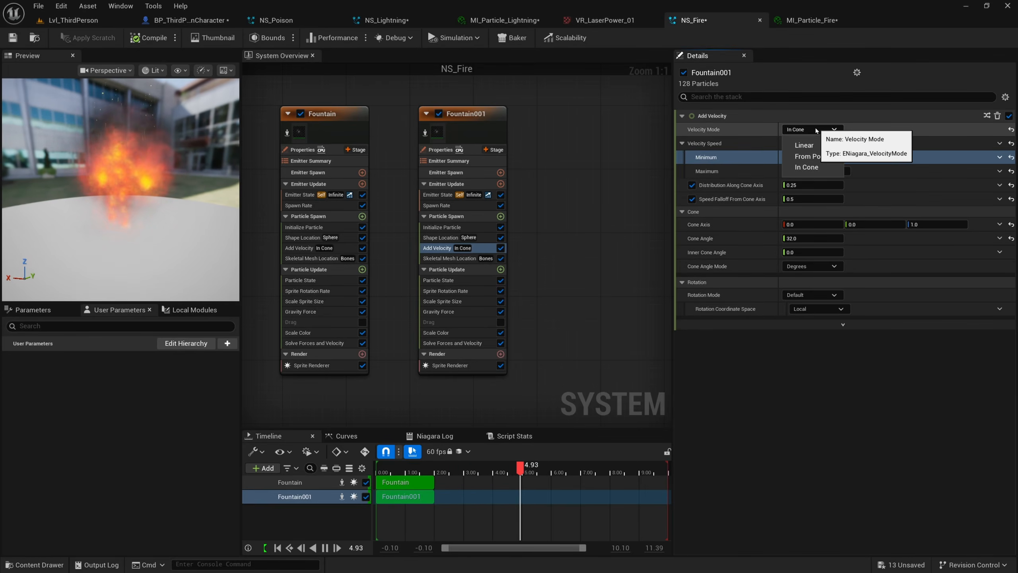
click(817, 156)
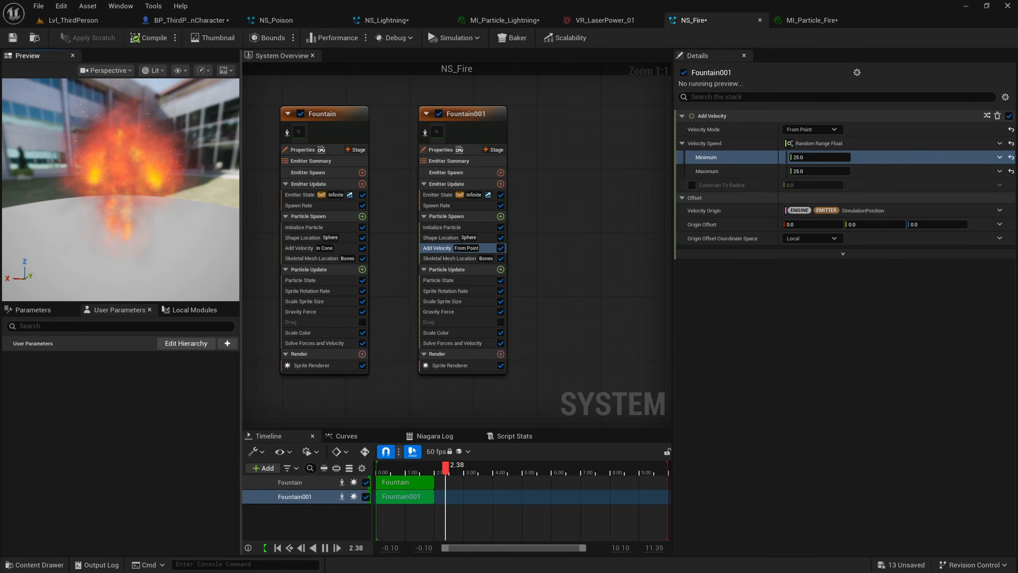
drag(120, 181, 121, 233)
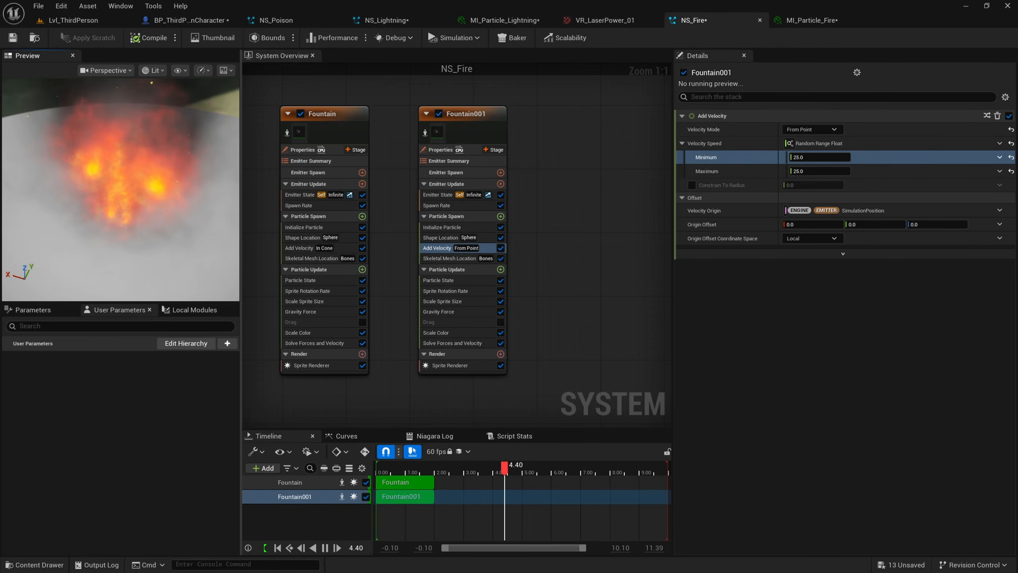
drag(141, 146, 182, 130)
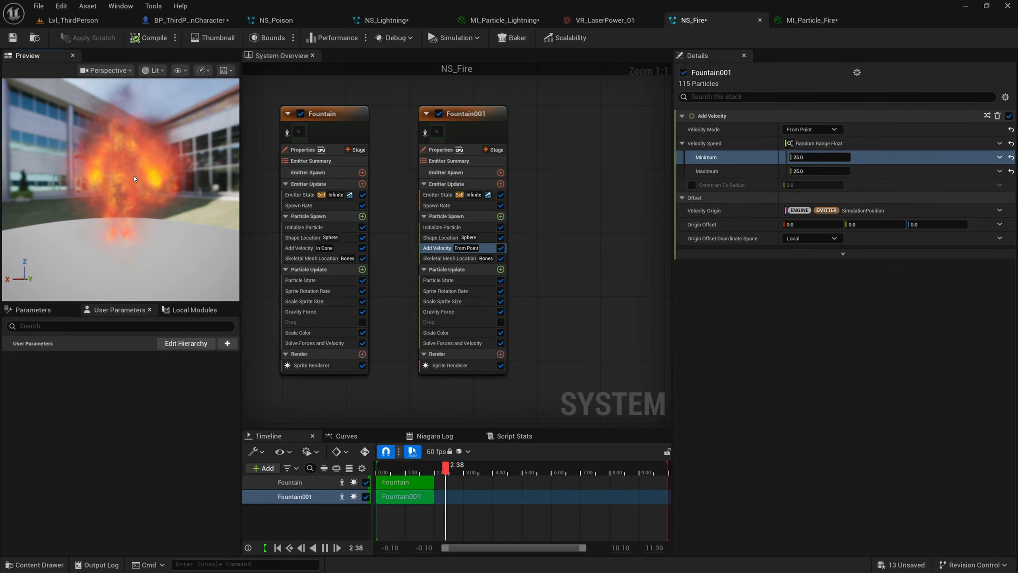
- Set the duplicated emitter's maximum Velocity Speed to 50 and check the sparks on the burning character in the level
click(810, 157)
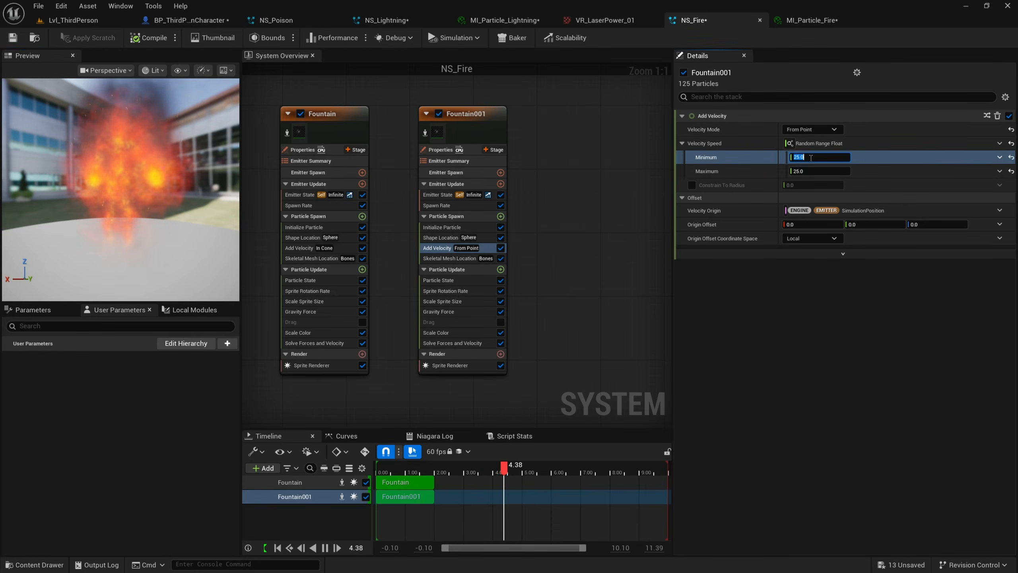
click(811, 171)
text(50)
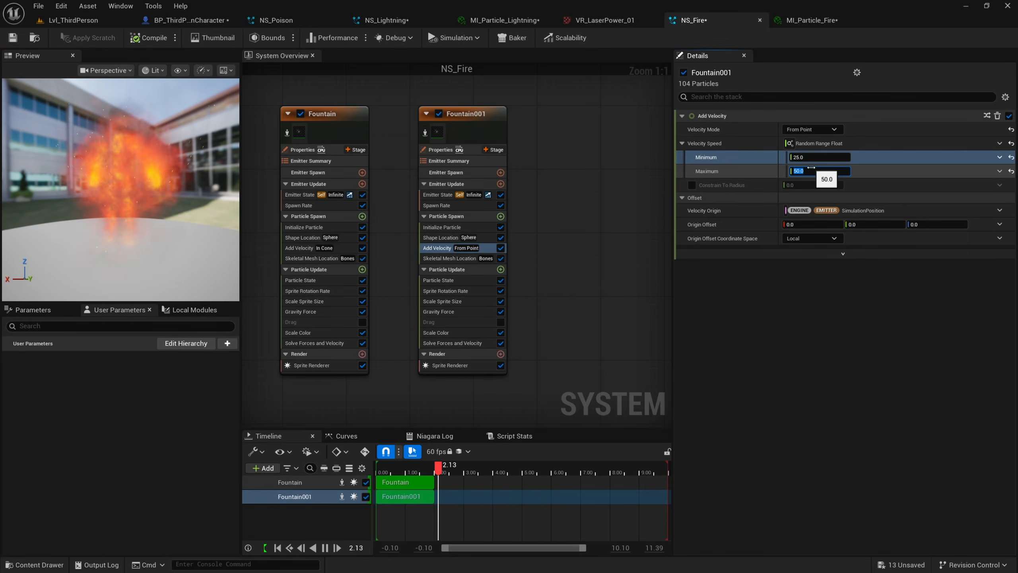
click(72, 20)
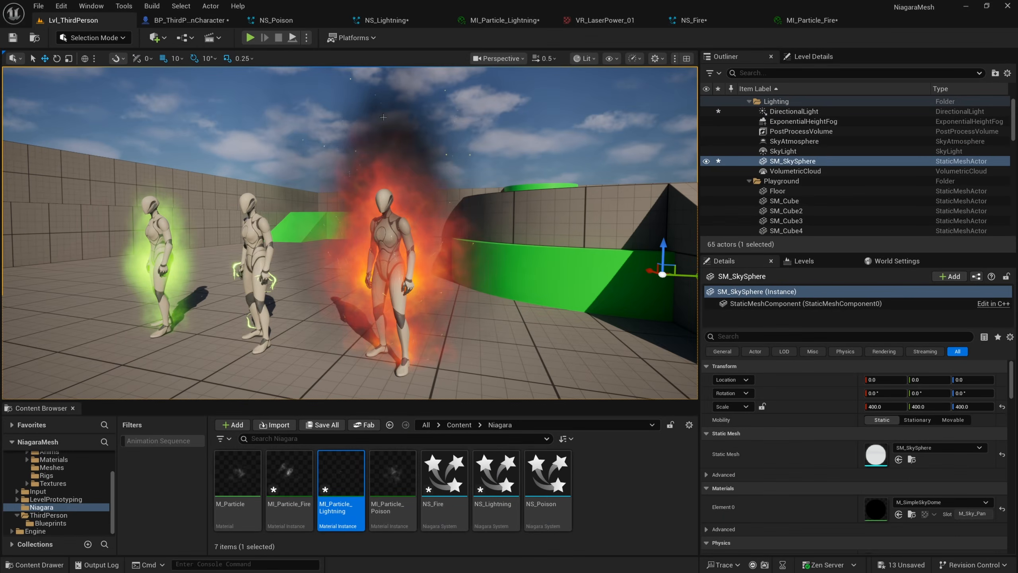
right_drag(464, 135, 513, 120)
key(s)
key(w)
key(s)
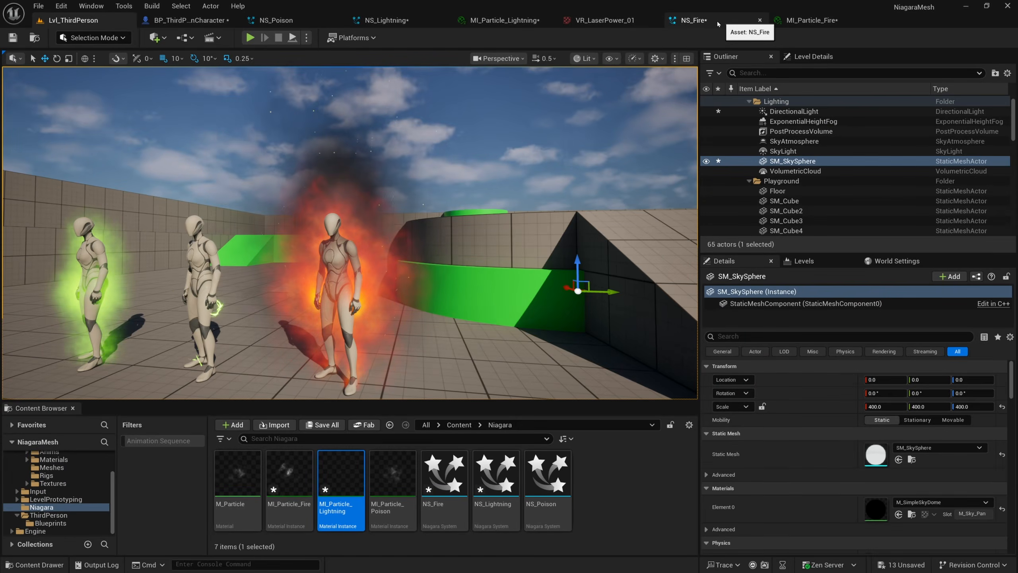
- Set the minimum Velocity Speed of the duplicated NS_Fire emitter to 0
click(705, 23)
click(816, 157)
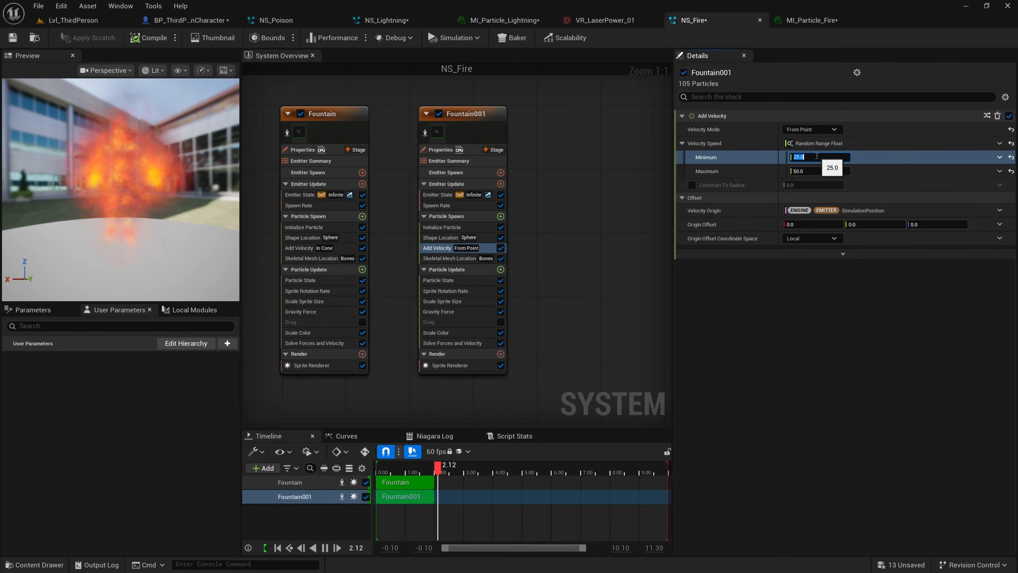
text(0)
key(Return)
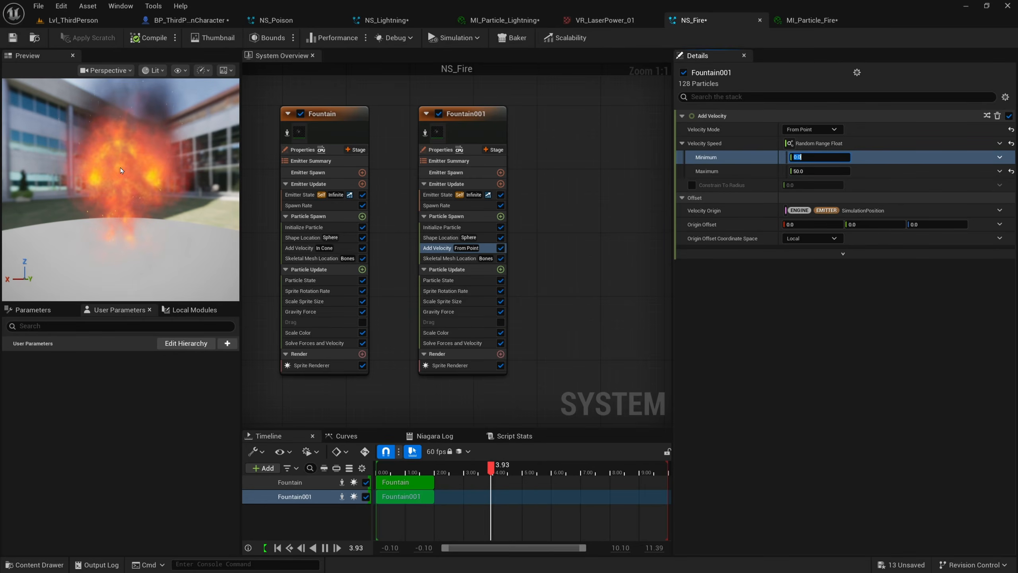
- Examine the spread of the sparks on the burning character in the level beside the poison and lightning characters
click(70, 20)
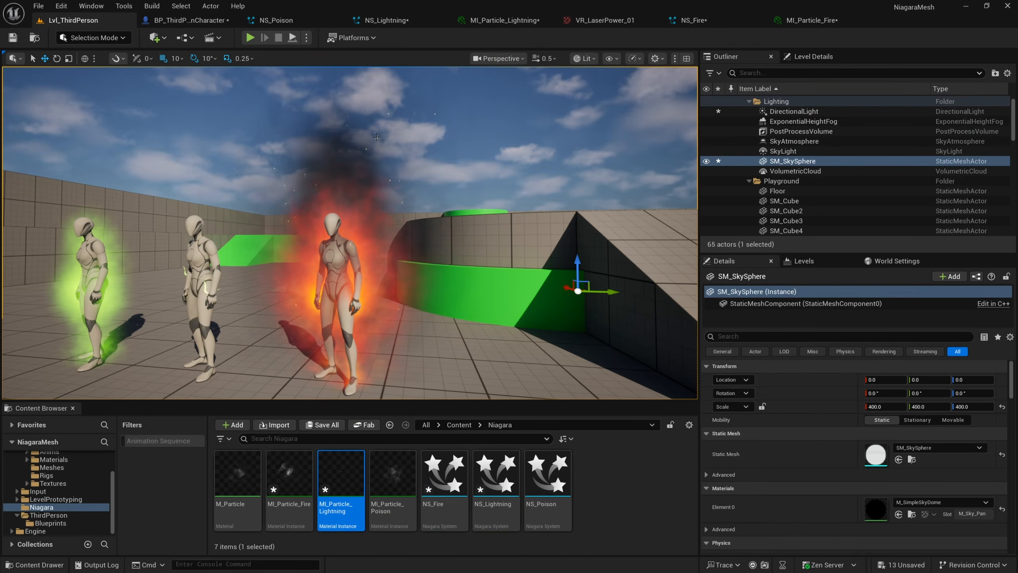
key(a)
right_drag(507, 136, 529, 140)
key(w)
key(d)
key(s)
key(d)
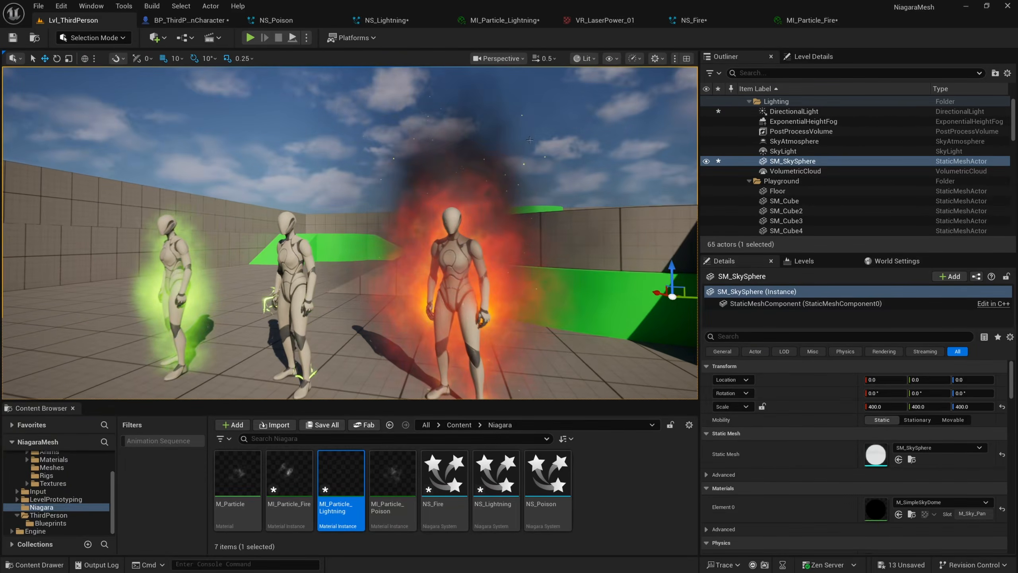
key(w)
right_drag(318, 223, 317, 222)
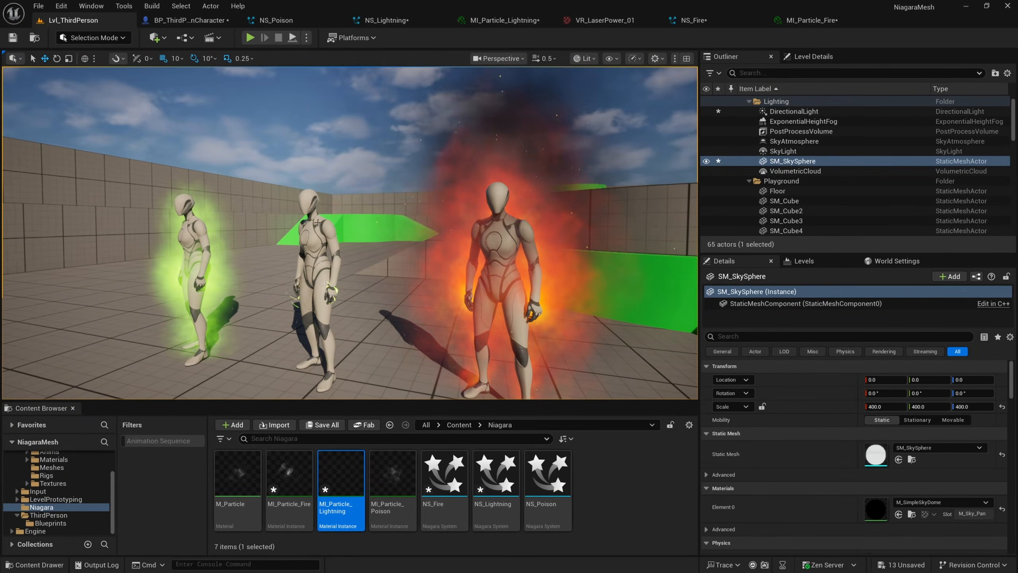
right_drag(351, 258, 351, 257)
key(a)
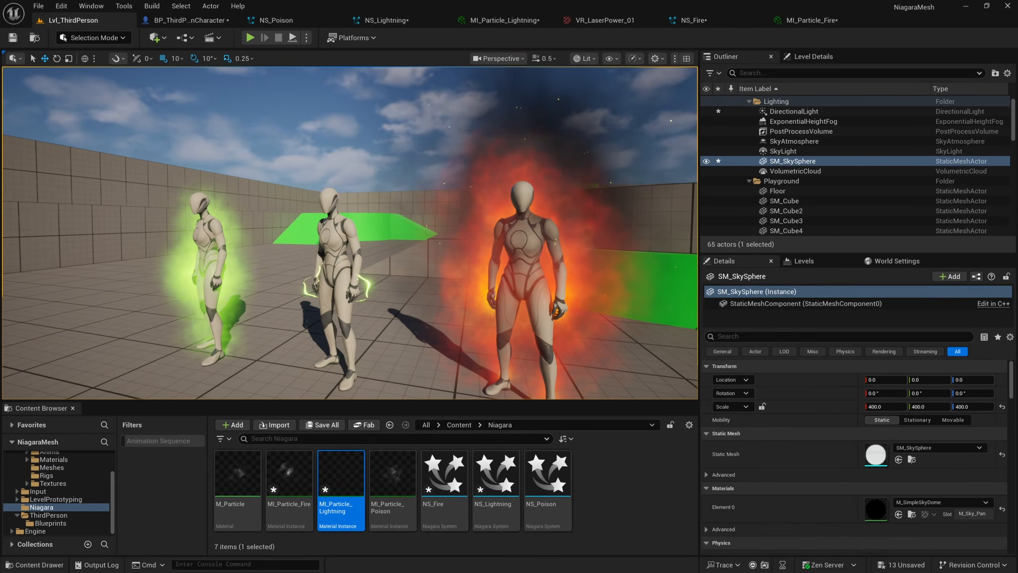